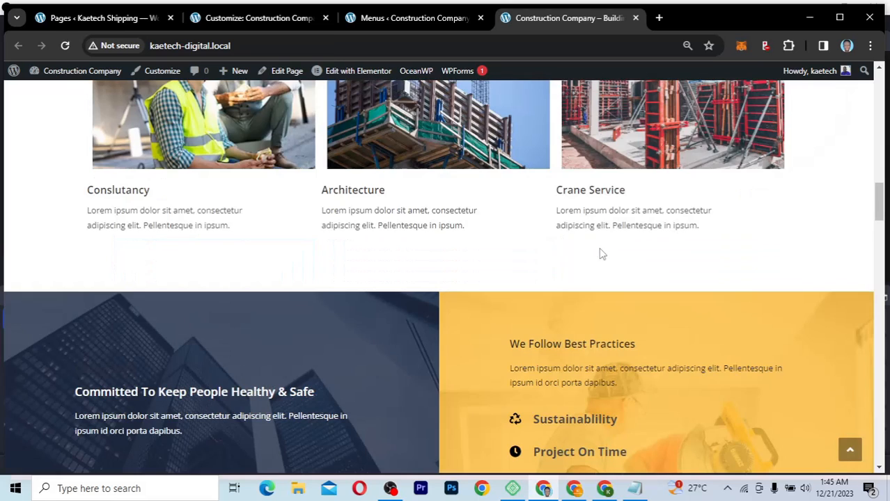
pyautogui.scroll(-2, 603, 255)
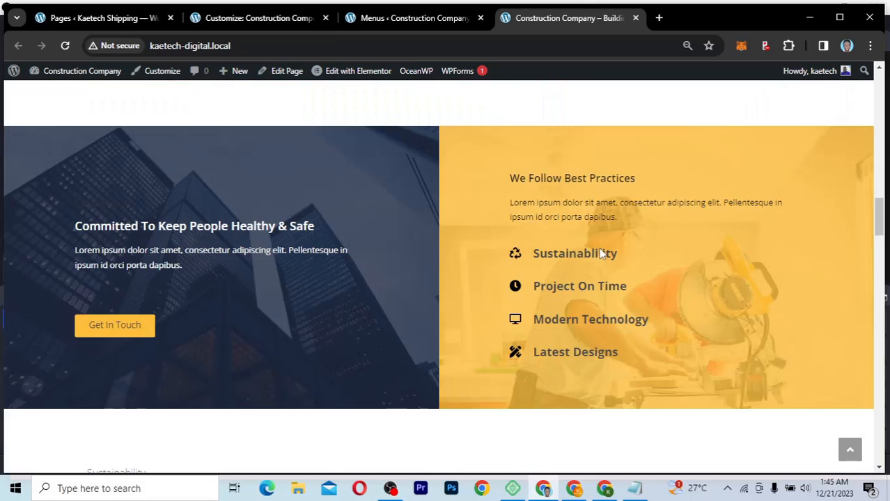
# Step: Scroll through the live homepage to review its current header and content
pyautogui.press('Home')
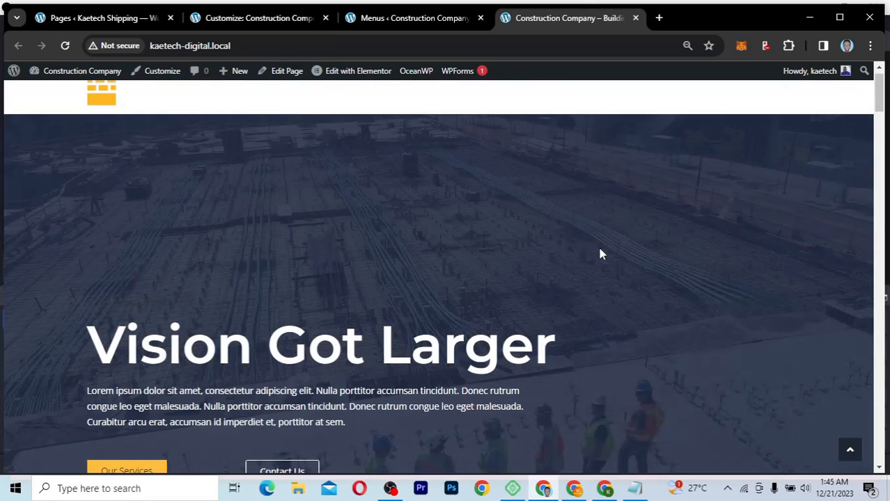
pyautogui.scroll(1, 603, 255)
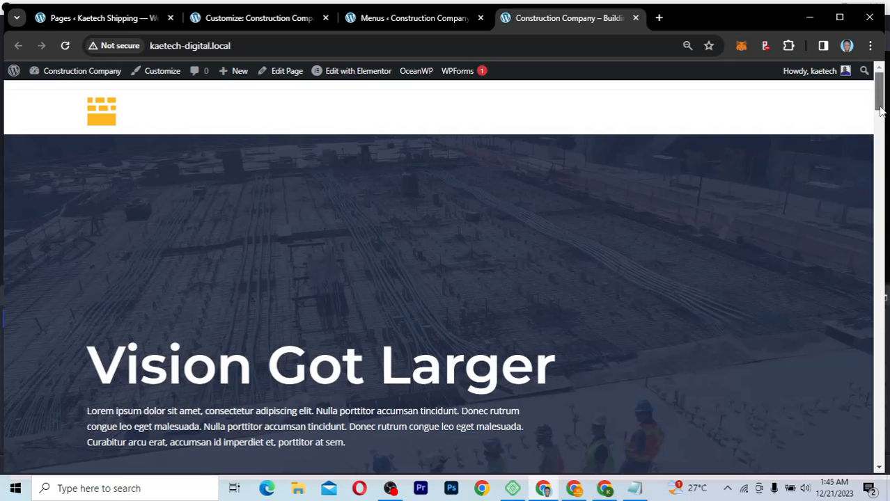
pyautogui.moveTo(881, 98); pyautogui.dragTo(854, 420)
pyautogui.moveTo(842, 482); pyautogui.dragTo(860, 480)
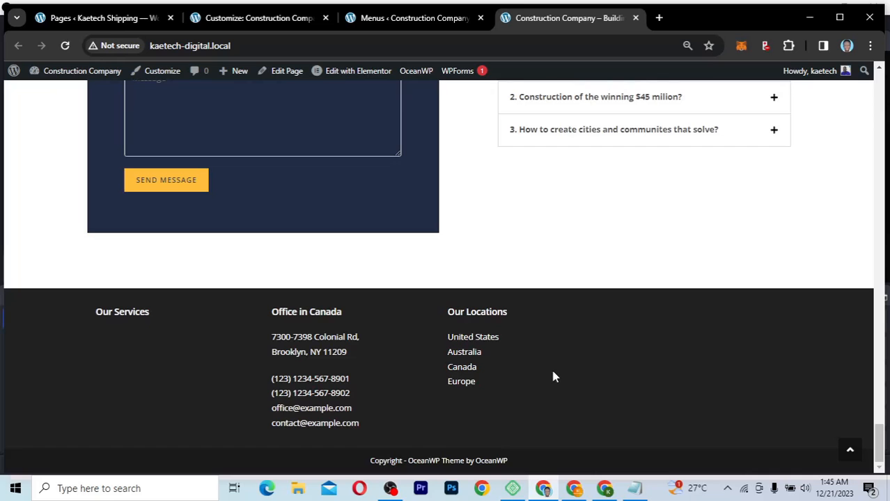
pyautogui.moveTo(881, 451); pyautogui.dragTo(868, 288)
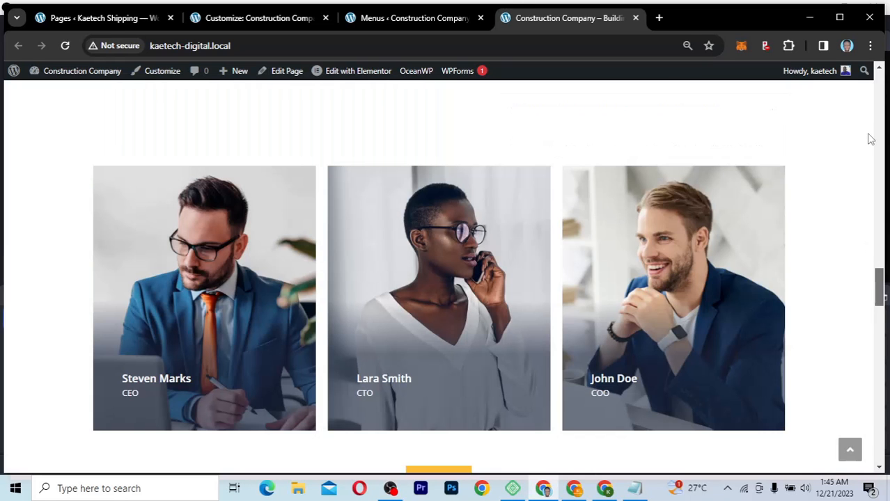
pyautogui.moveTo(870, 139); pyautogui.dragTo(879, 78)
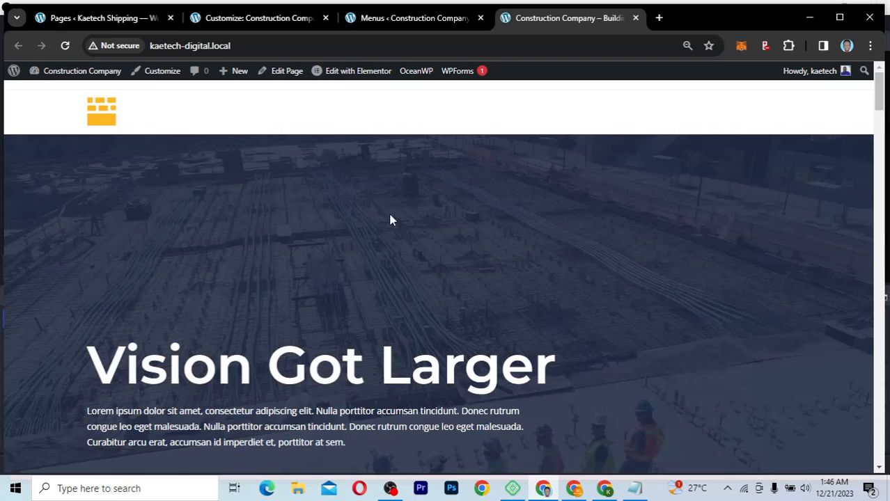
# Step: Create a menu named 'Primary Menu' with Main ticked as its display location
pyautogui.click(402, 20)
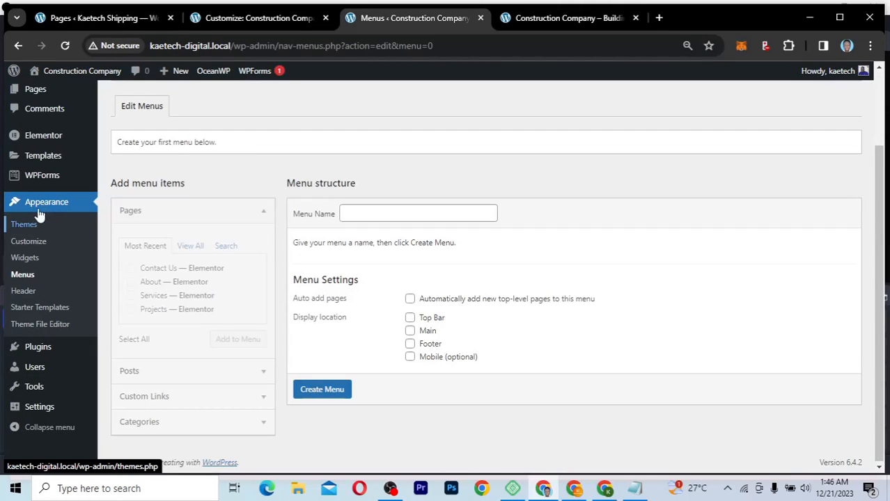
pyautogui.click(372, 217)
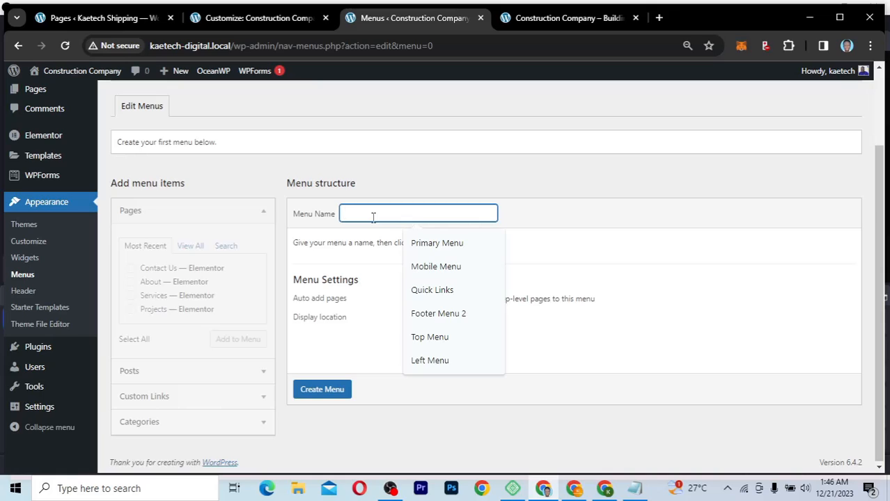
pyautogui.click(458, 244)
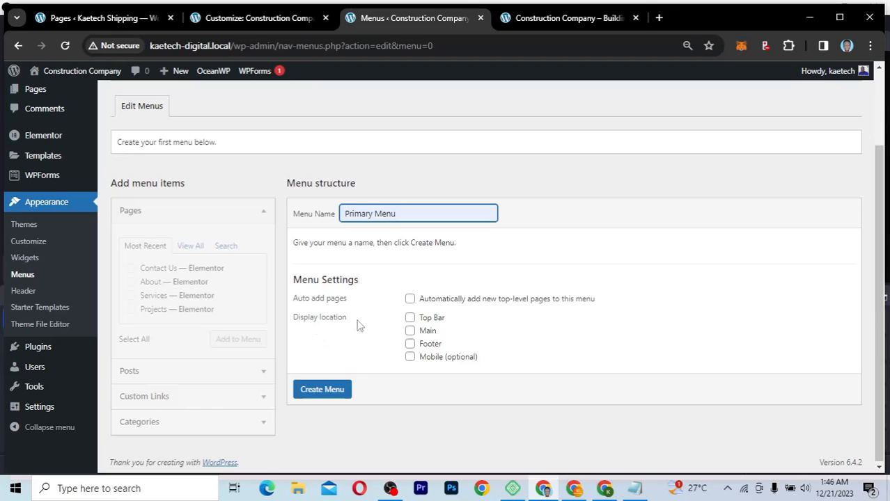
pyautogui.click(410, 333)
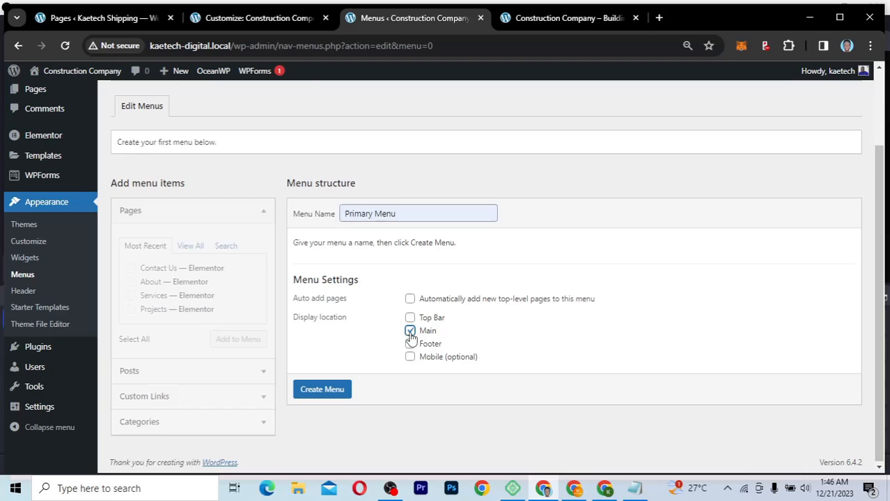
pyautogui.click(321, 394)
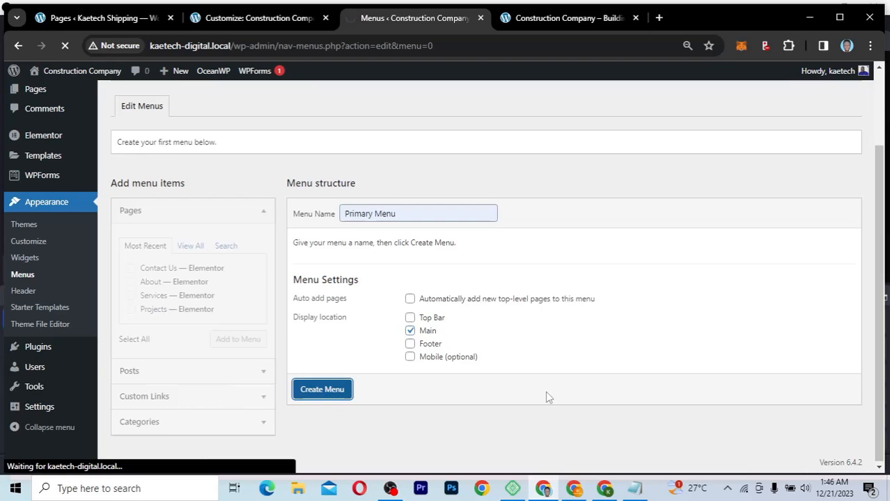
# Step: Add the Home, About, Services, Projects and Contact Us pages to Primary Menu
pyautogui.scroll(-3, 547, 397)
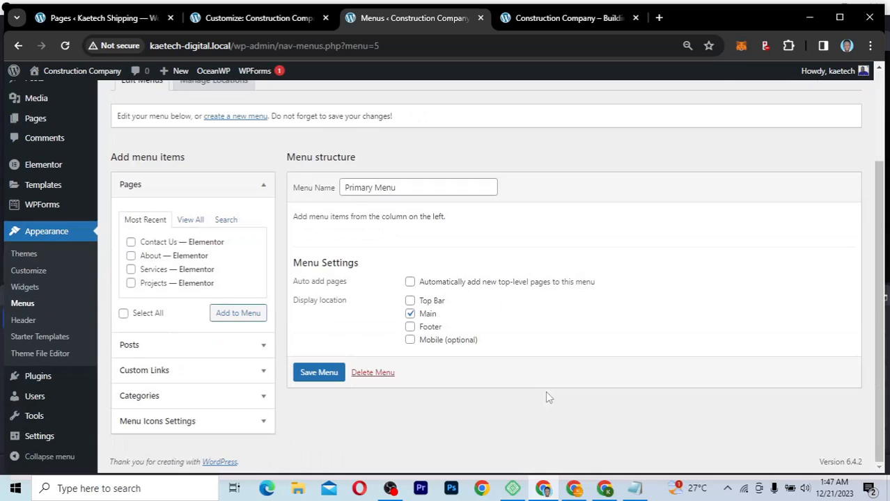
pyautogui.tripleClick(296, 220)
pyautogui.click(296, 221)
pyautogui.doubleClick(298, 218)
pyautogui.click(464, 225)
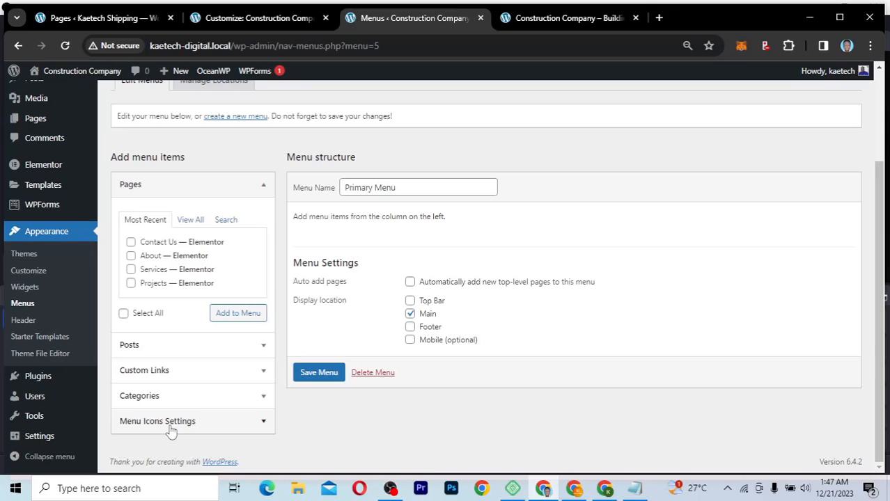
pyautogui.click(199, 220)
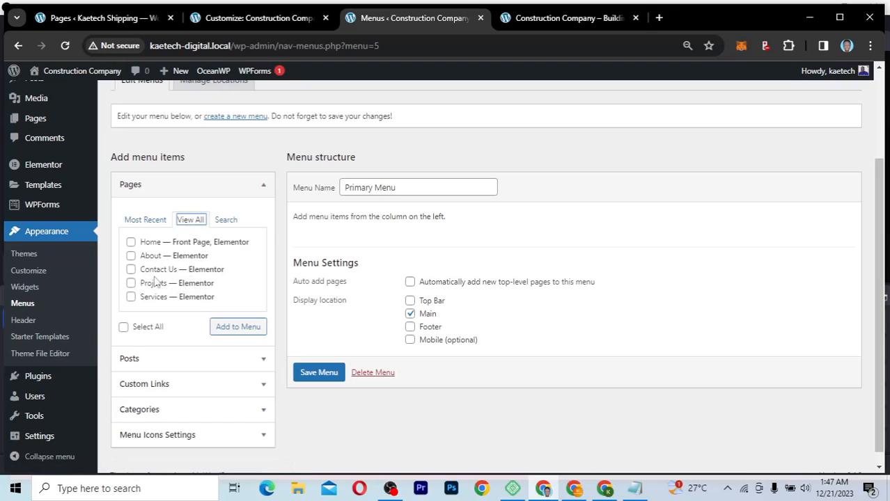
pyautogui.click(131, 242)
pyautogui.click(131, 255)
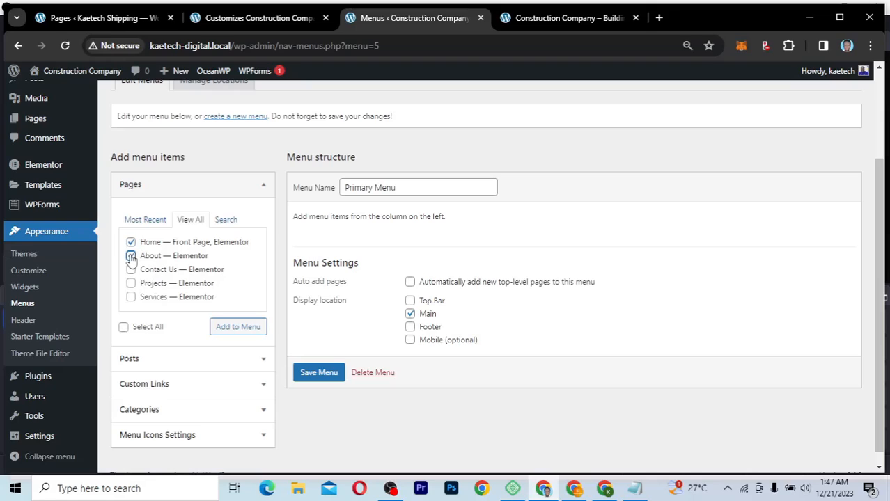
pyautogui.click(131, 297)
pyautogui.click(131, 283)
pyautogui.click(131, 270)
pyautogui.click(236, 331)
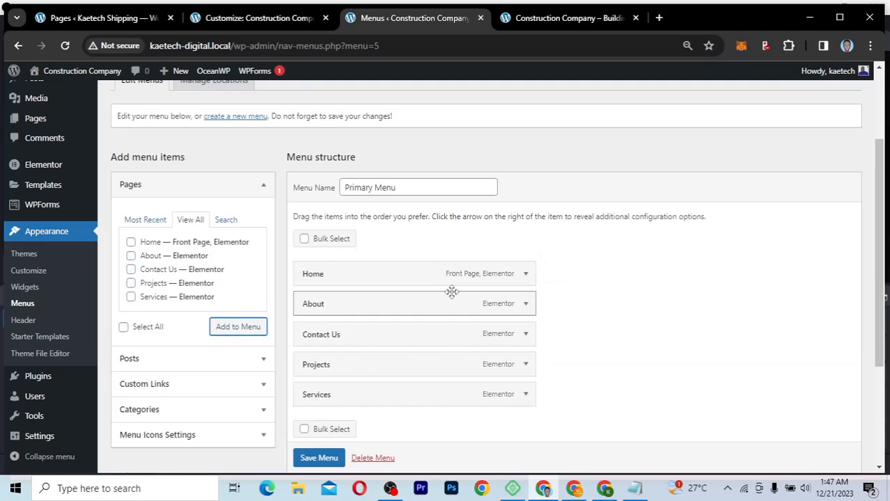
# Step: Move Services directly below About and save the Primary Menu
pyautogui.moveTo(372, 399)
pyautogui.mouseDown()
pyautogui.moveTo(390, 353)
pyautogui.moveTo(373, 336)
pyautogui.moveTo(367, 393)
pyautogui.mouseUp()
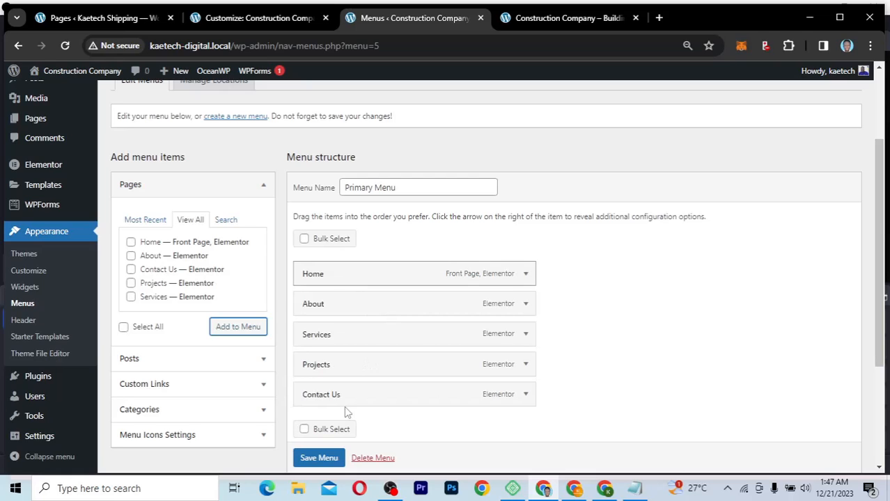
pyautogui.scroll(-3, 593, 367)
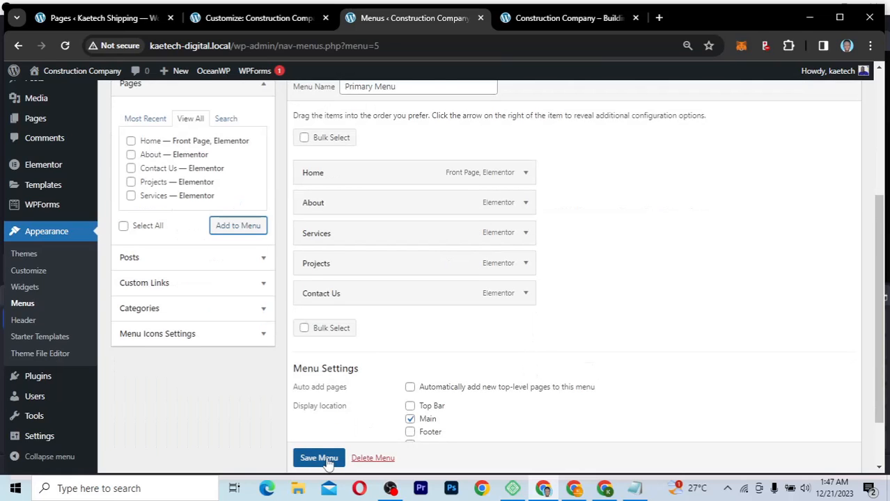
pyautogui.scroll(-1, 328, 463)
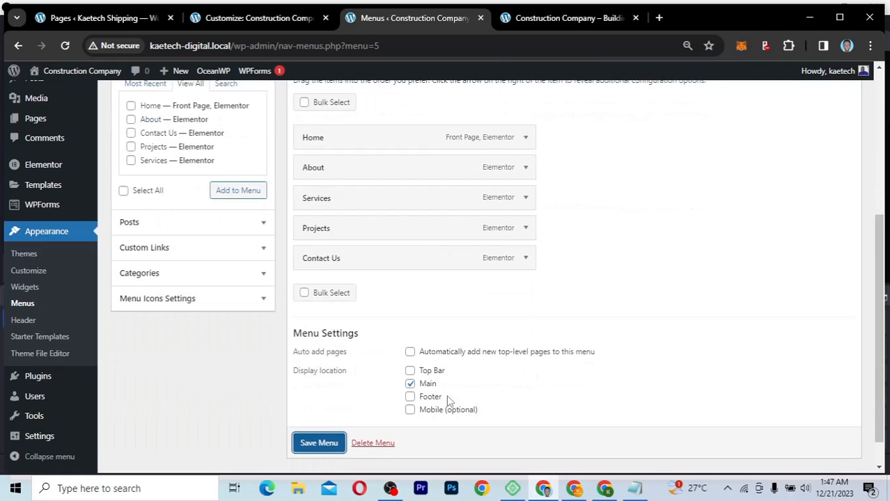
pyautogui.click(315, 446)
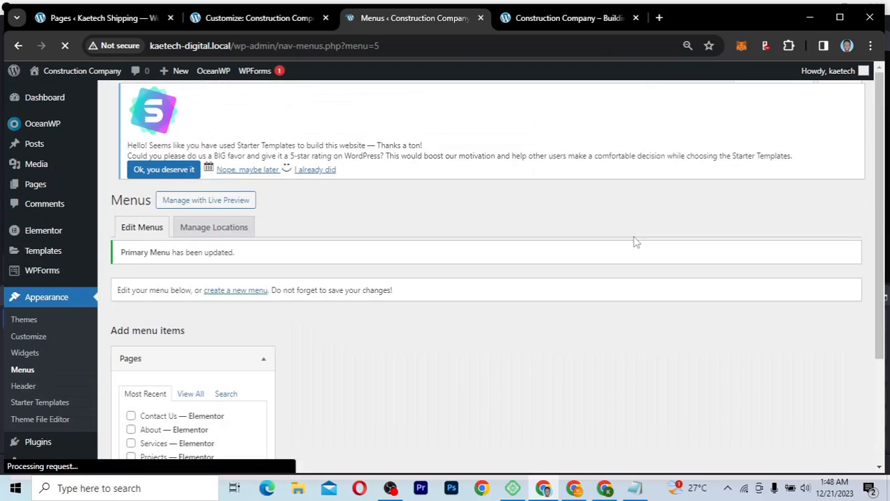
pyautogui.scroll(-5, 543, 344)
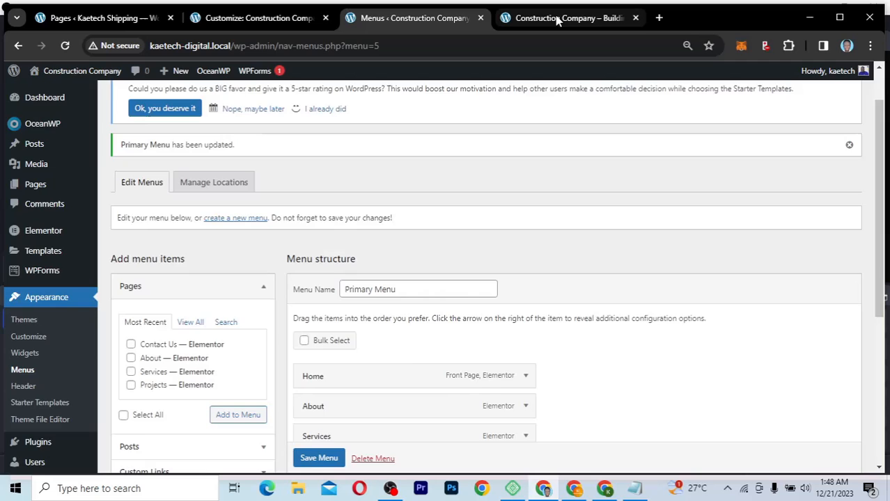
# Step: Reload the live homepage to show the Home, About, Services, Projects and Contact Us links
pyautogui.click(557, 19)
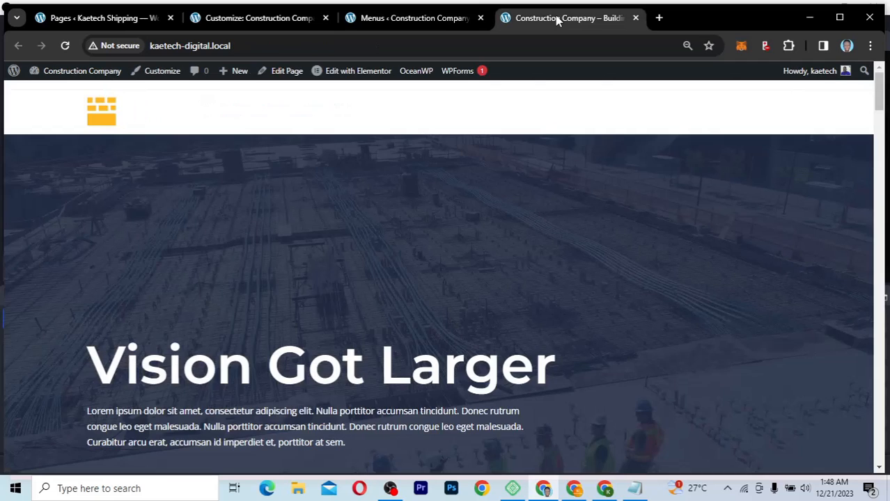
pyautogui.click(66, 47)
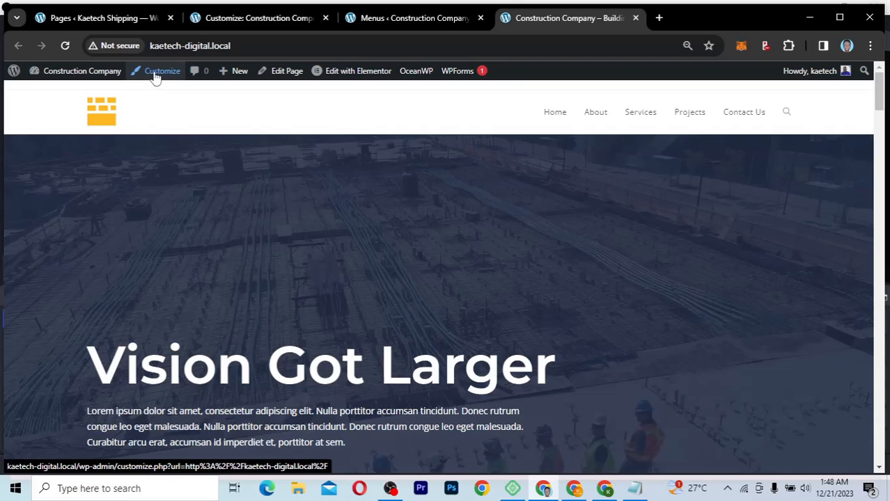
# Step: Reload the Customizer preview and go to its Header settings group
pyautogui.click(263, 22)
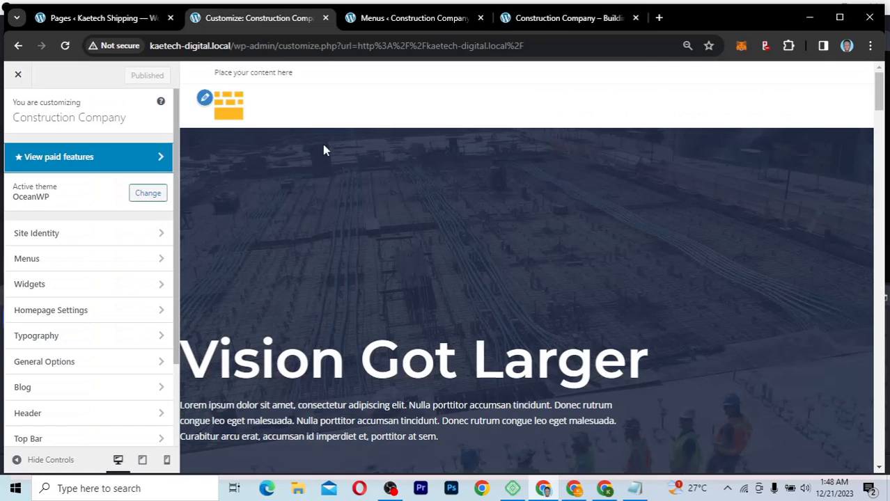
pyautogui.click(66, 46)
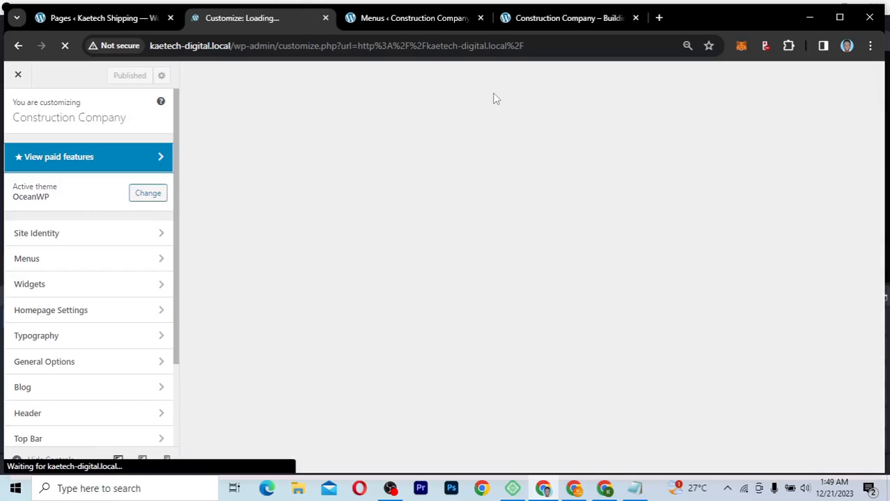
pyautogui.click(423, 26)
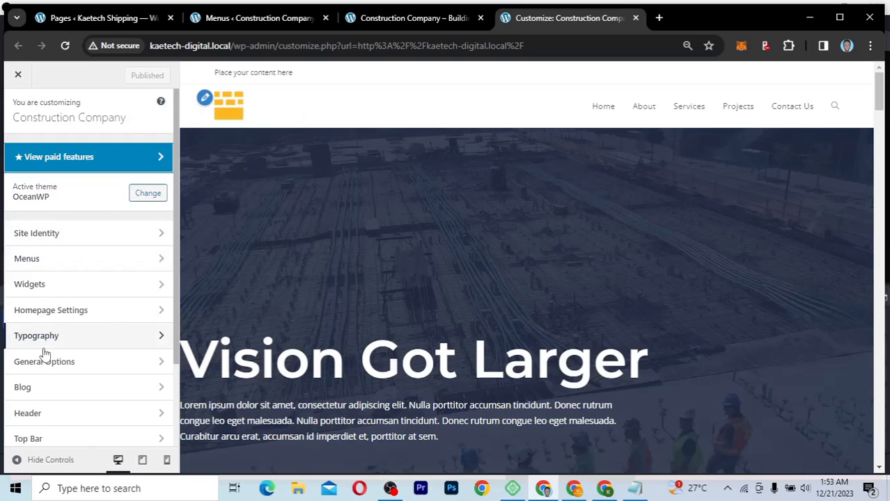
pyautogui.scroll(-2, 43, 350)
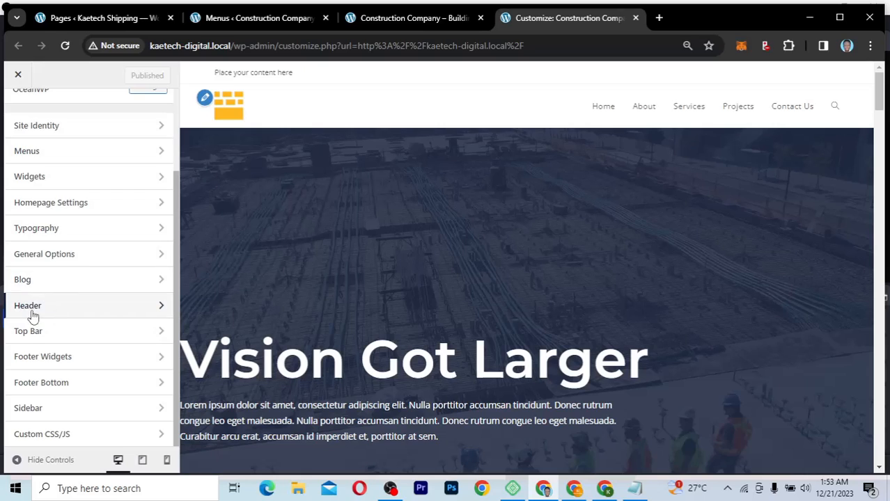
pyautogui.click(64, 312)
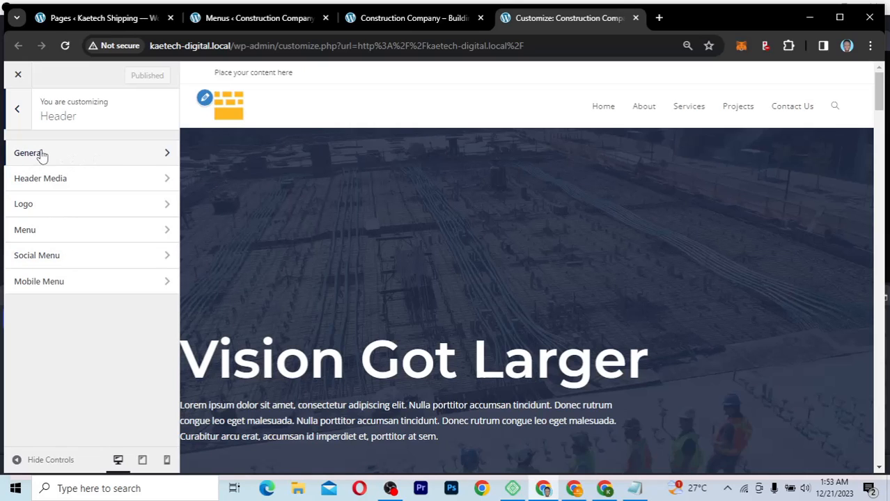
# Step: In Header > General, change the header Style from Minimal to Transparent
pyautogui.click(110, 160)
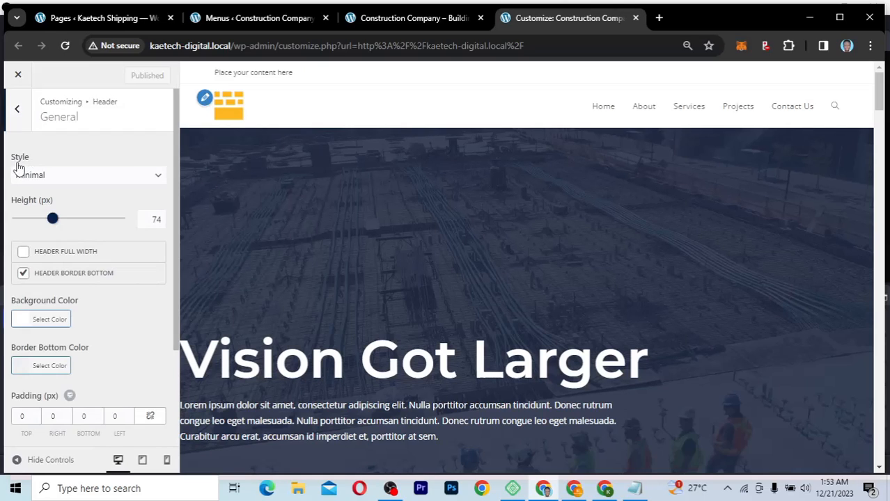
pyautogui.click(101, 178)
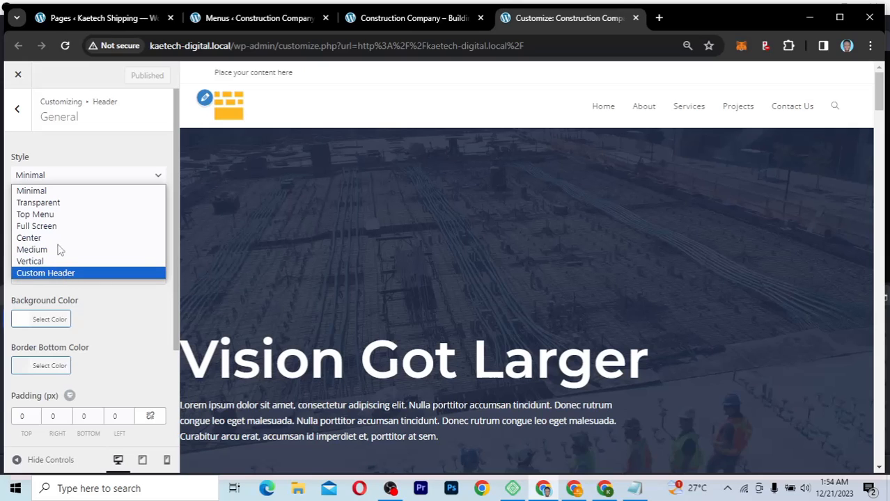
pyautogui.click(59, 194)
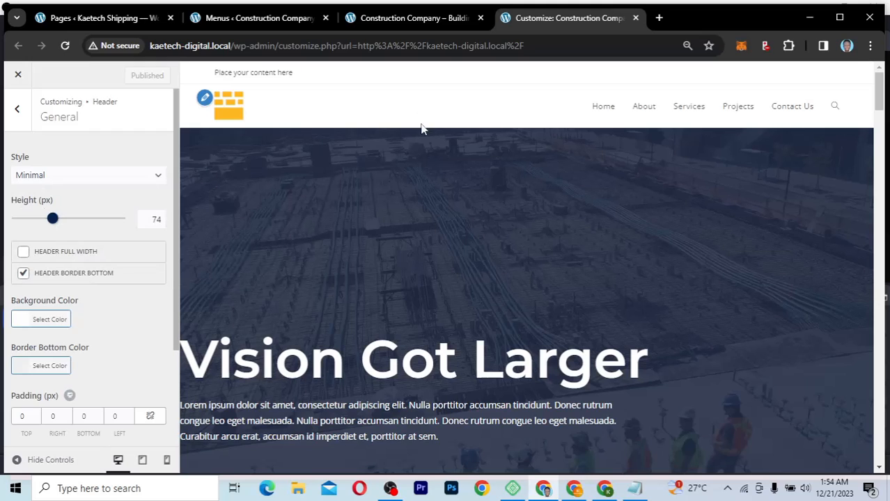
pyautogui.click(75, 180)
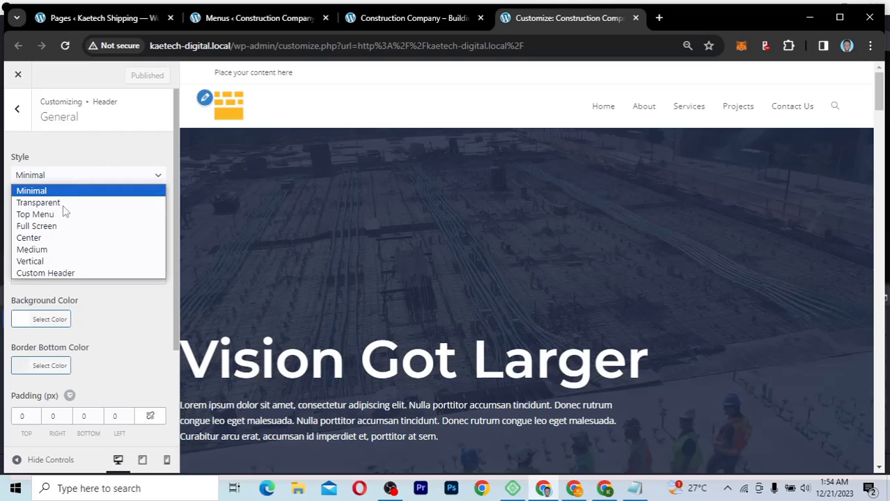
pyautogui.click(63, 206)
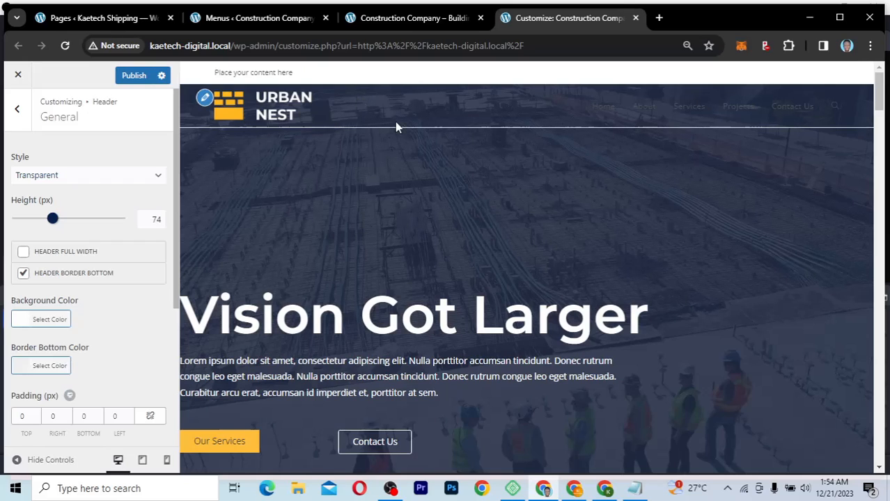
pyautogui.click(107, 179)
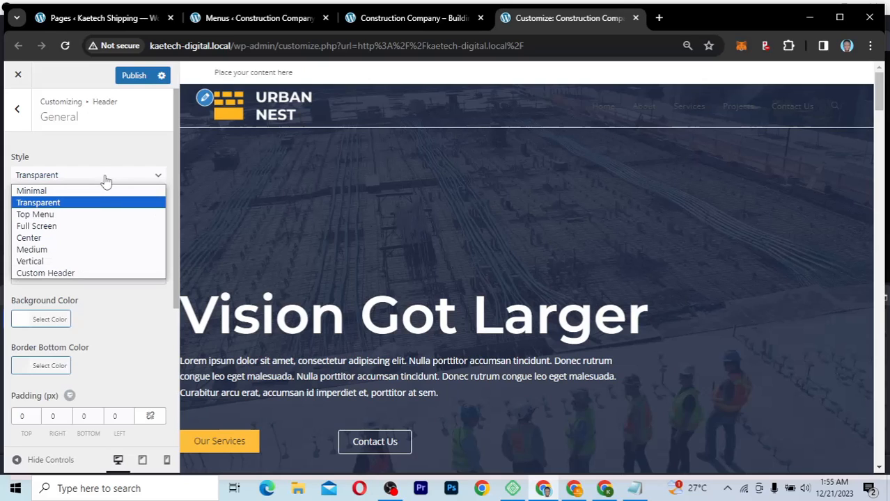
pyautogui.click(107, 180)
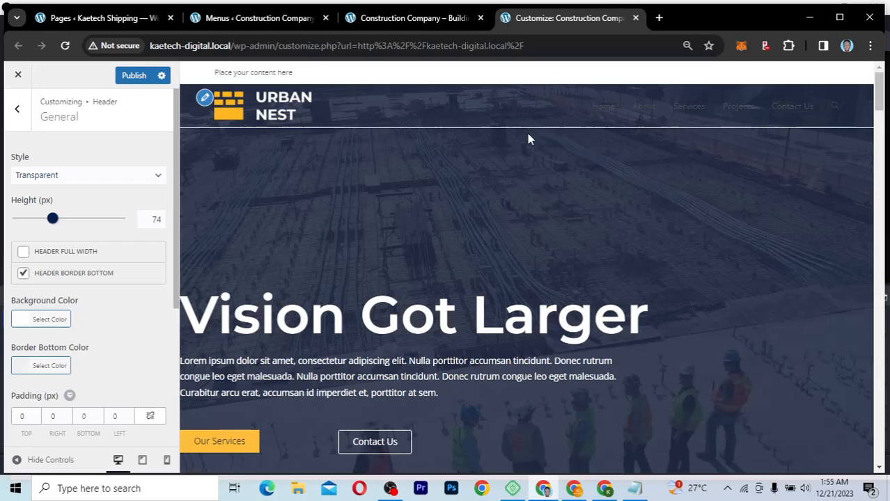
# Step: Pick Top Menu as the header style, placing navigation above the centred logo
pyautogui.click(137, 178)
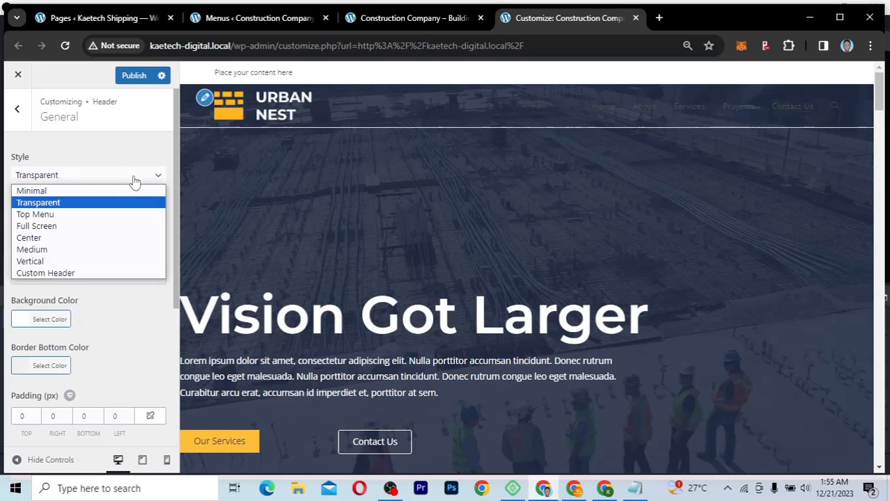
pyautogui.click(68, 219)
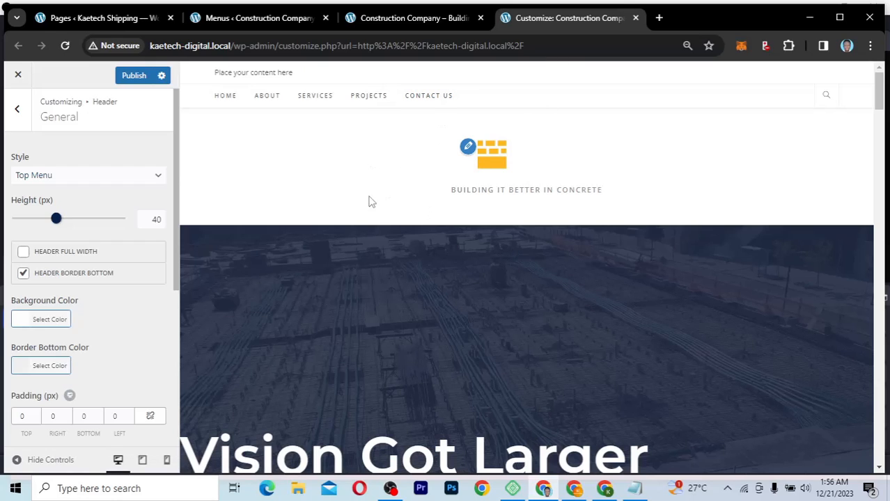
# Step: Switch to the Full Screen header style and test its hamburger overlay menu in the preview
pyautogui.click(86, 178)
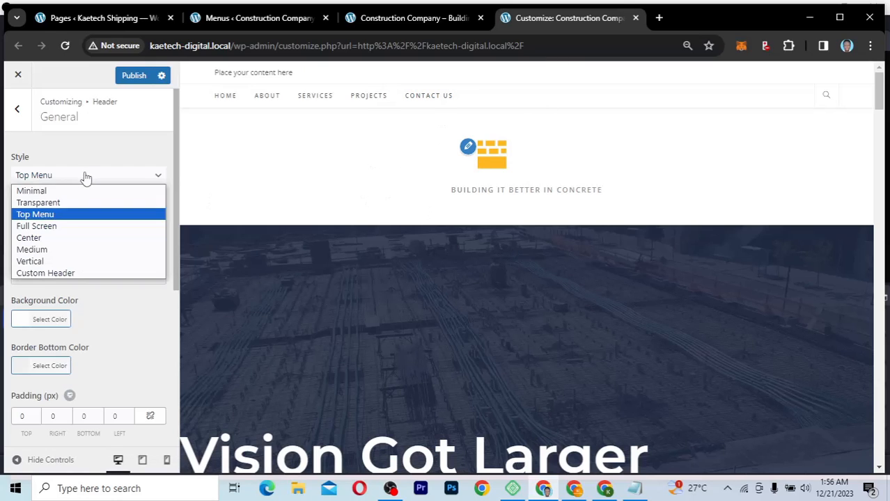
pyautogui.click(58, 227)
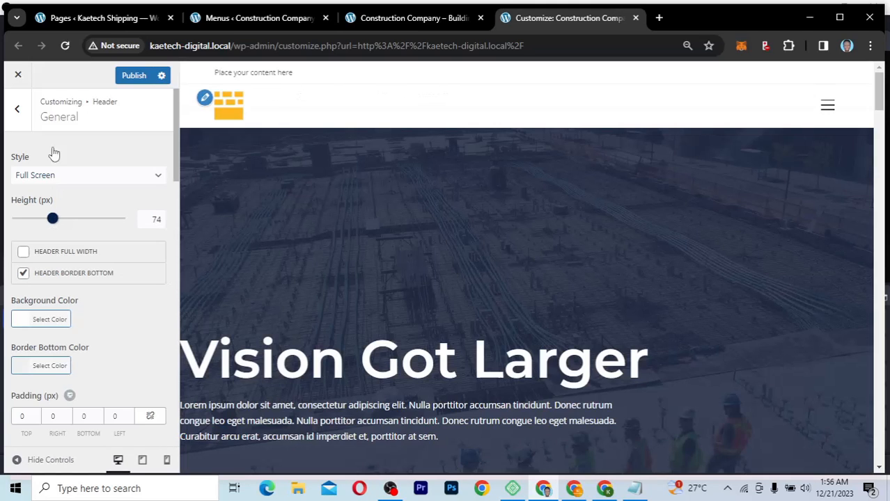
pyautogui.click(828, 107)
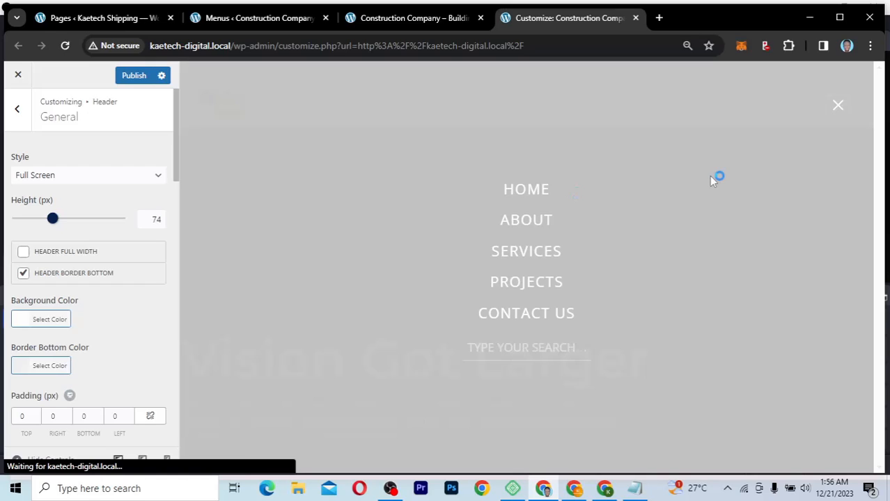
pyautogui.click(838, 104)
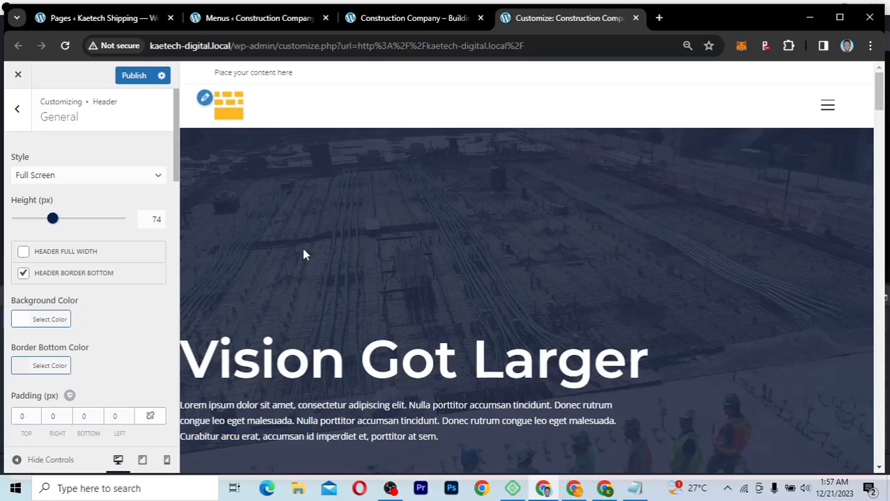
# Step: Choose the Center header style and scroll down to Center Header Settings
pyautogui.click(83, 178)
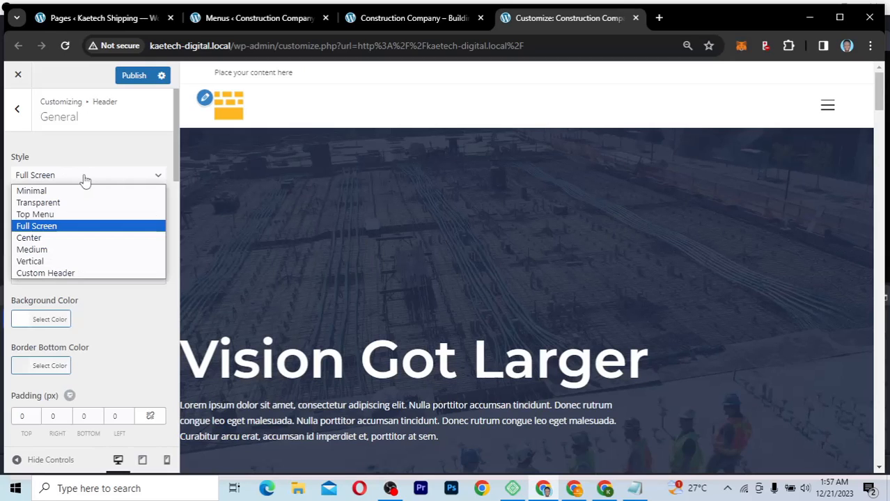
pyautogui.click(56, 239)
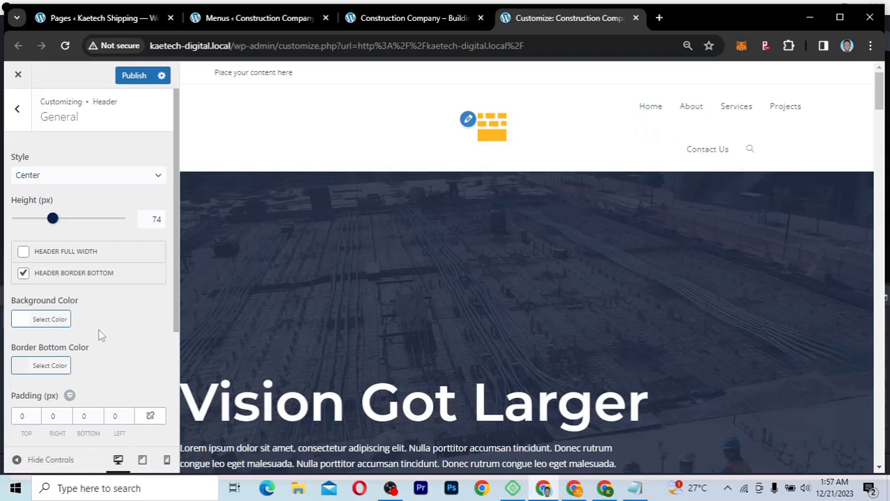
pyautogui.scroll(-5, 99, 336)
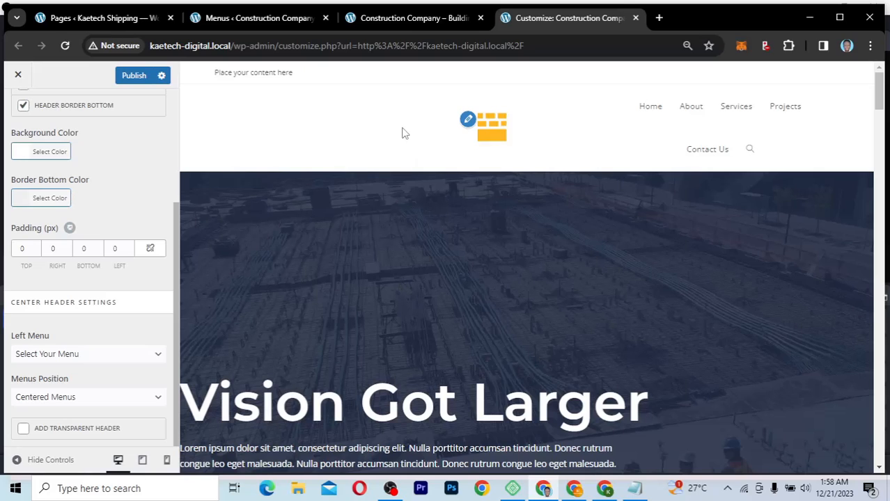
# Step: Set the Center header's Left Menu to Primary Menu
pyautogui.click(66, 356)
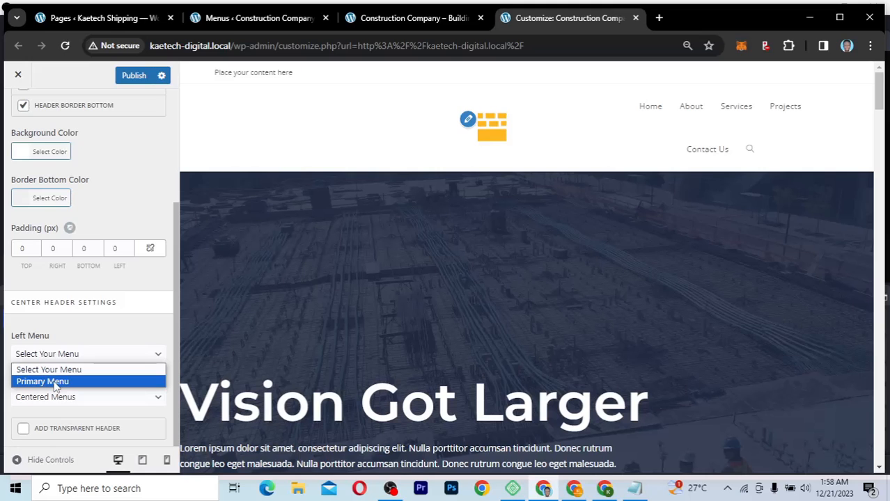
pyautogui.click(56, 382)
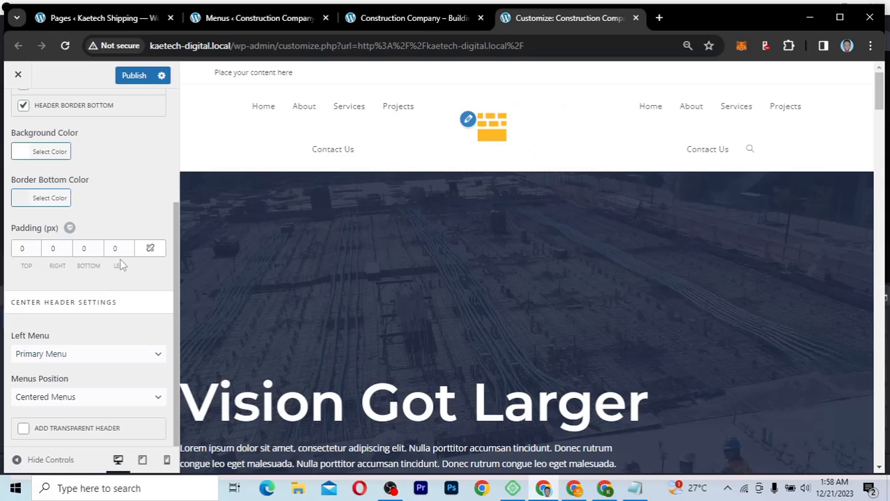
pyautogui.scroll(3, 120, 264)
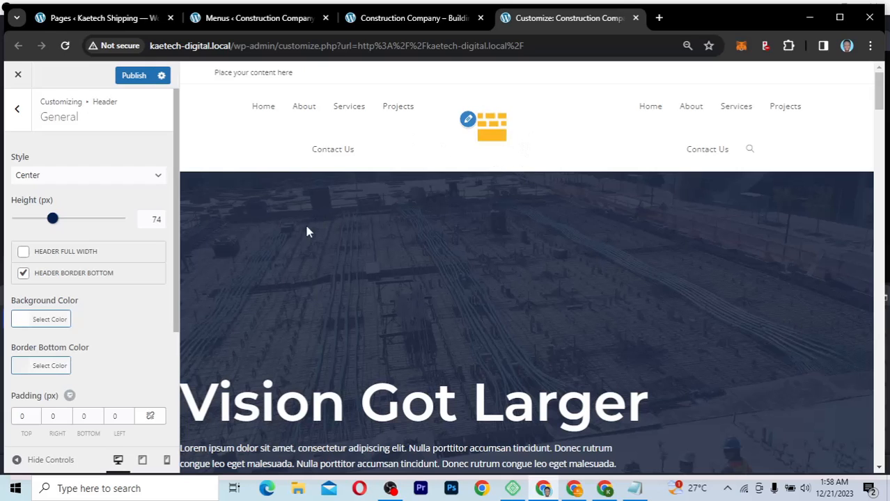
pyautogui.scroll(-3, 122, 381)
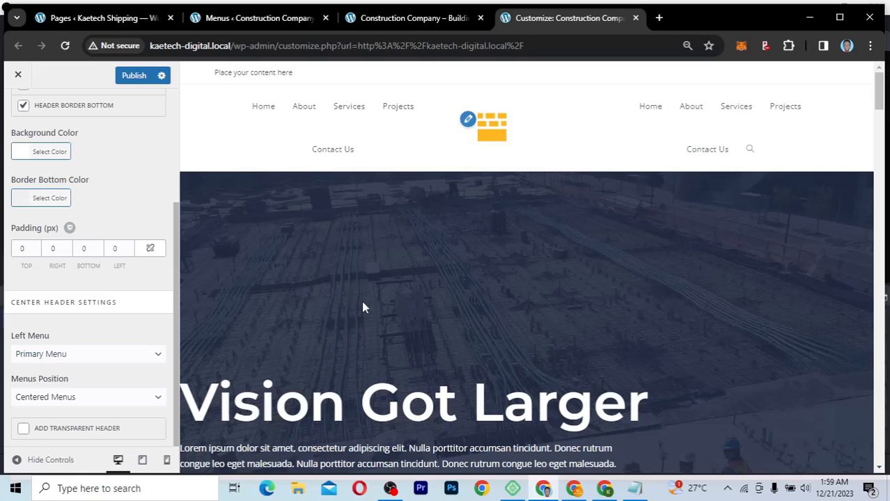
pyautogui.scroll(3, 79, 263)
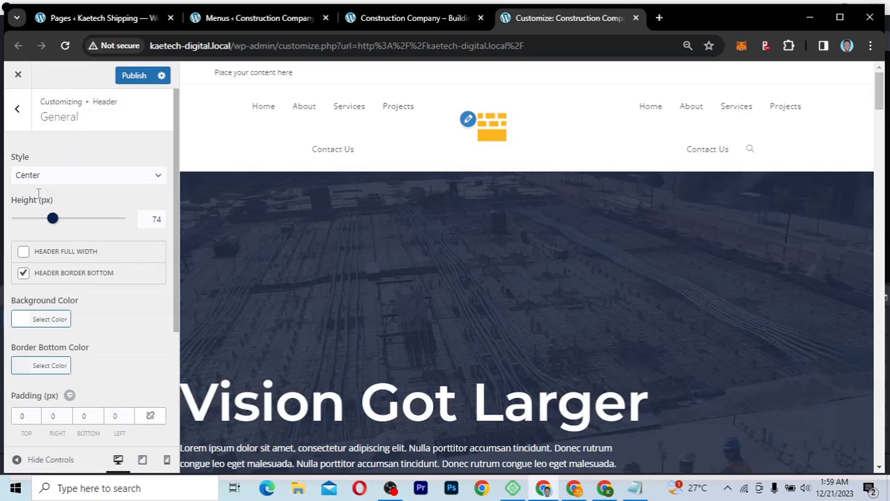
# Step: Select the Medium header style and scroll down to Top Header settings
pyautogui.click(68, 178)
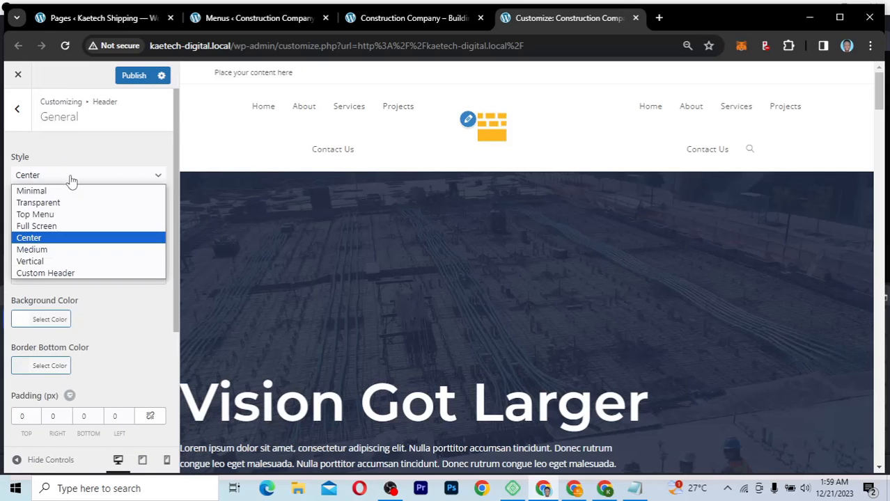
pyautogui.click(54, 251)
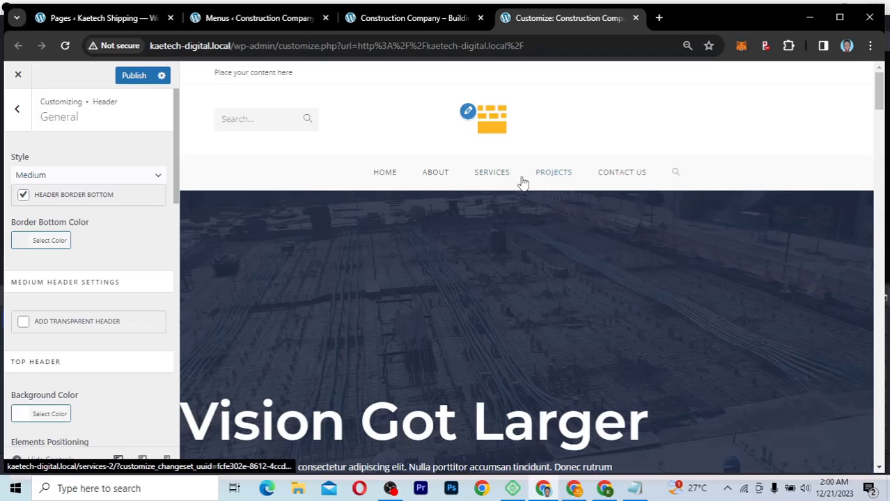
pyautogui.scroll(-3, 87, 361)
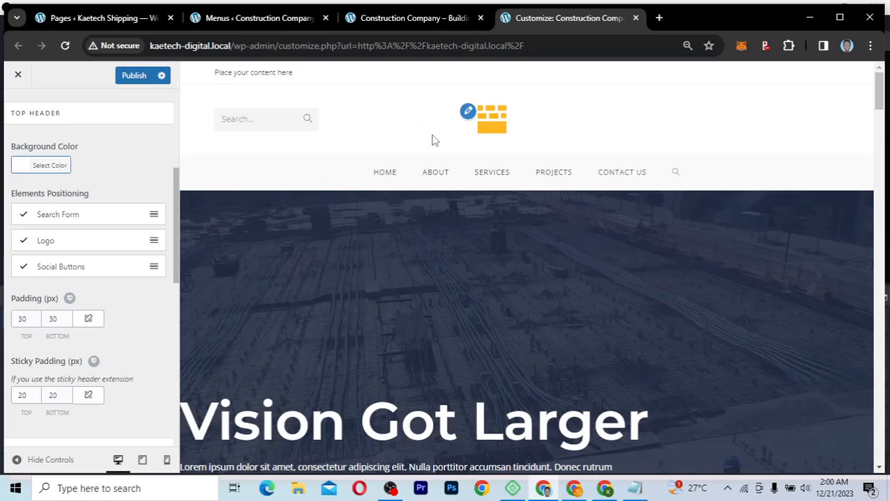
# Step: Switch off the Search Form and Social Buttons elements so the top header shows only the logo
pyautogui.click(23, 215)
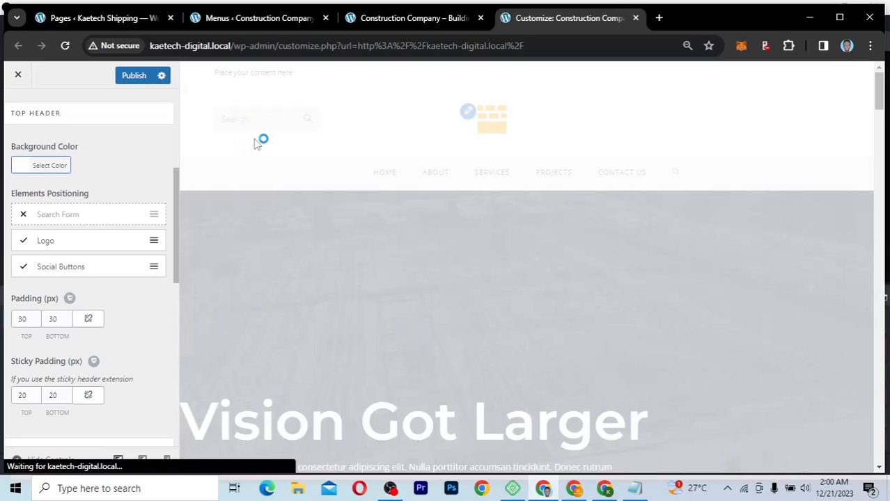
pyautogui.click(23, 268)
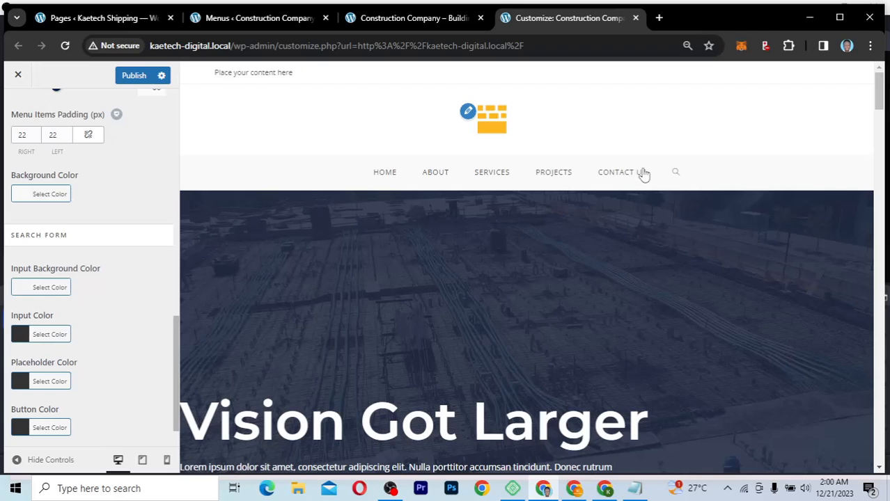
pyautogui.scroll(-1, 143, 348)
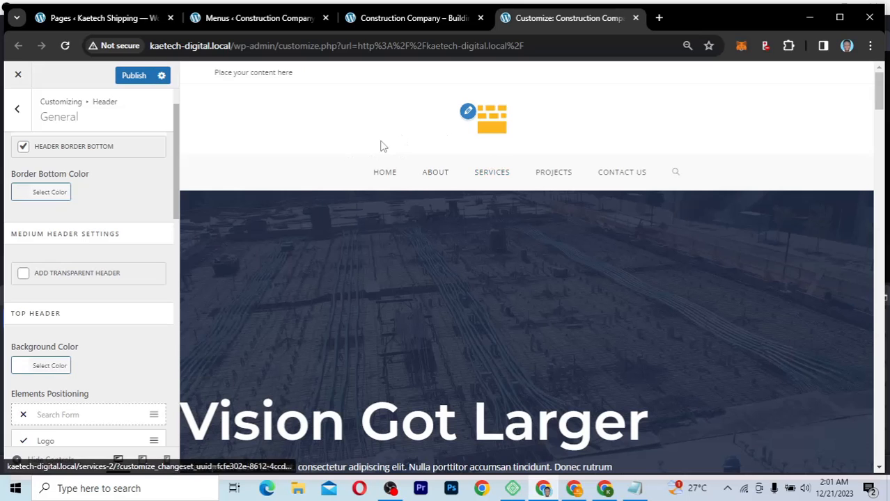
pyautogui.scroll(1, 101, 219)
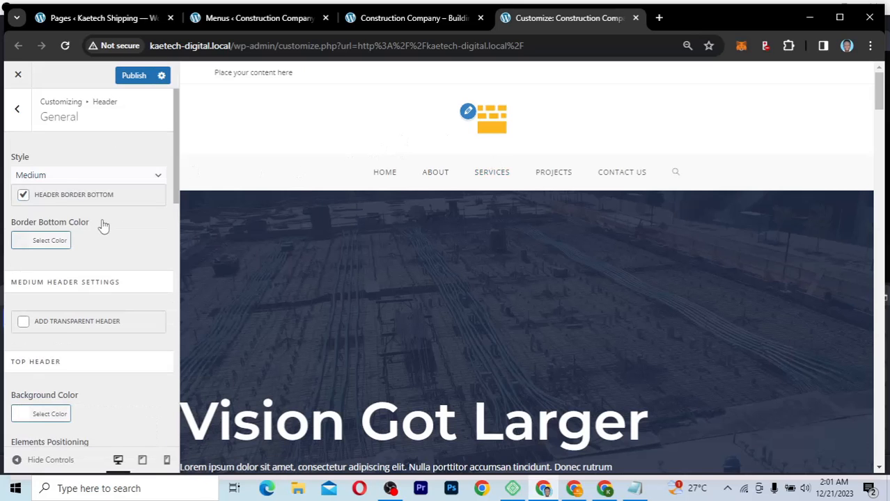
# Step: Switch the header style to Vertical and preview its slide-out side panel
pyautogui.click(67, 178)
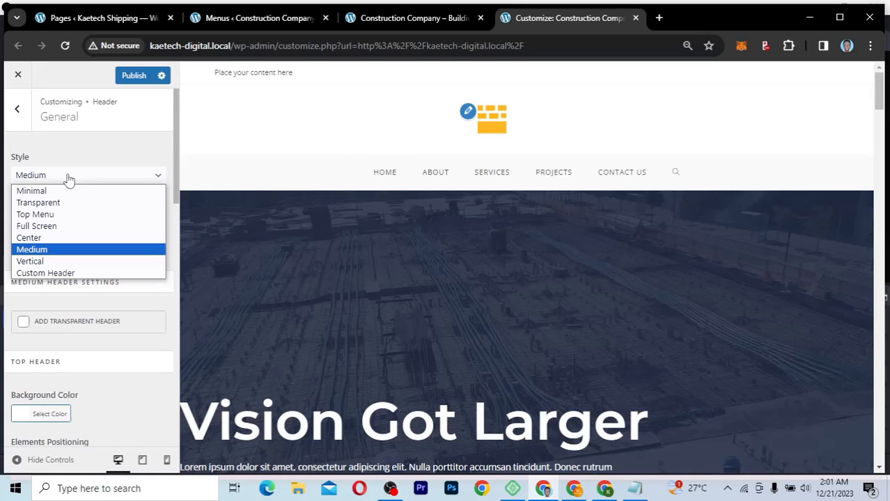
pyautogui.click(48, 263)
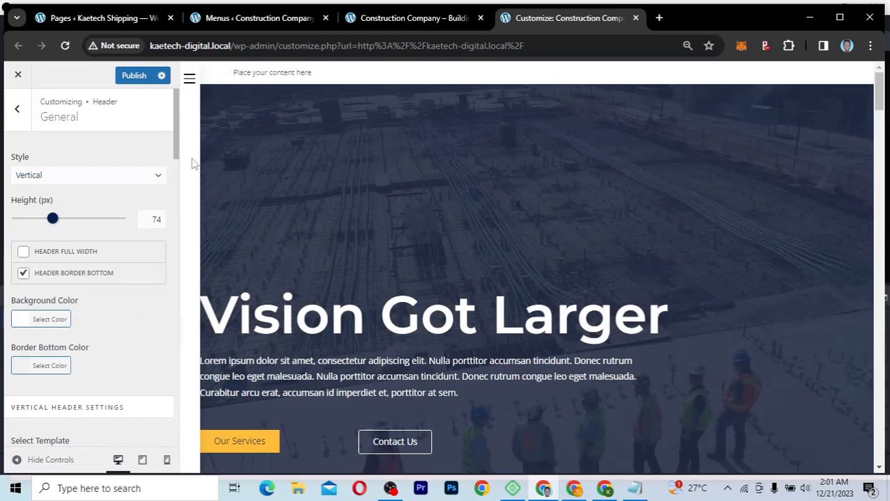
pyautogui.click(190, 80)
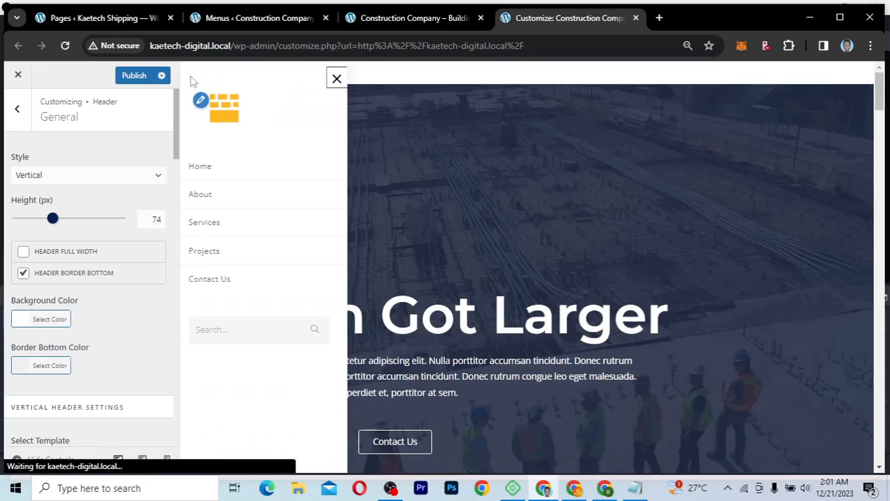
pyautogui.click(338, 81)
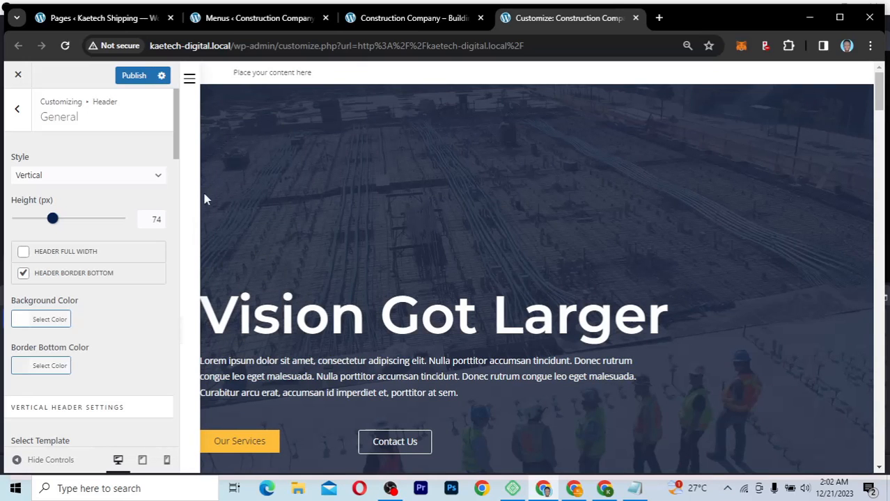
# Step: Set the header style back to Minimal and untick Header Border Bottom
pyautogui.click(100, 181)
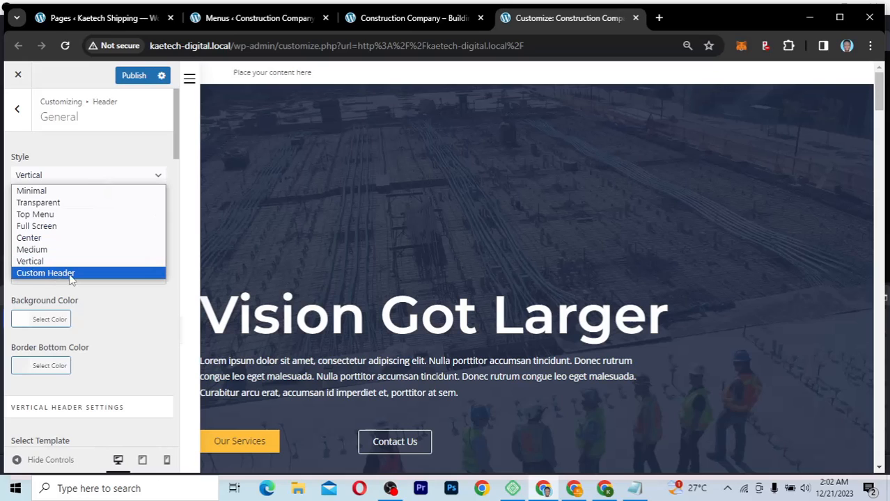
pyautogui.click(65, 195)
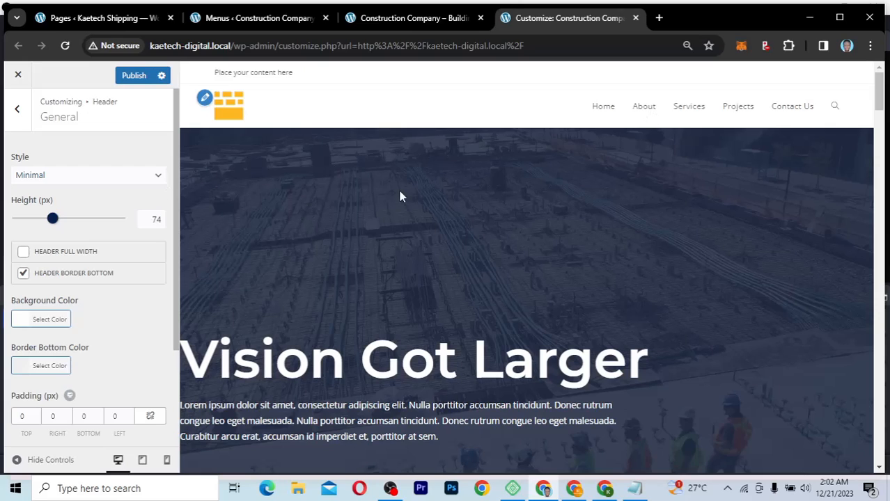
pyautogui.scroll(-1, 98, 314)
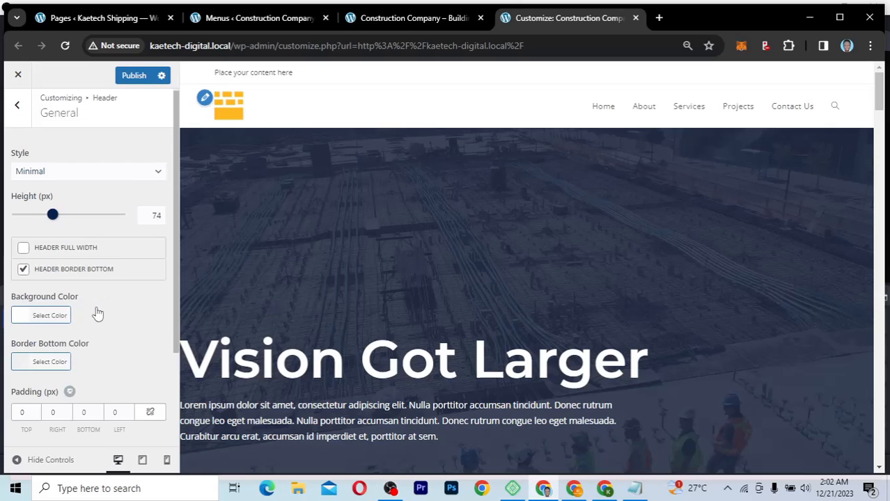
pyautogui.scroll(1, 97, 314)
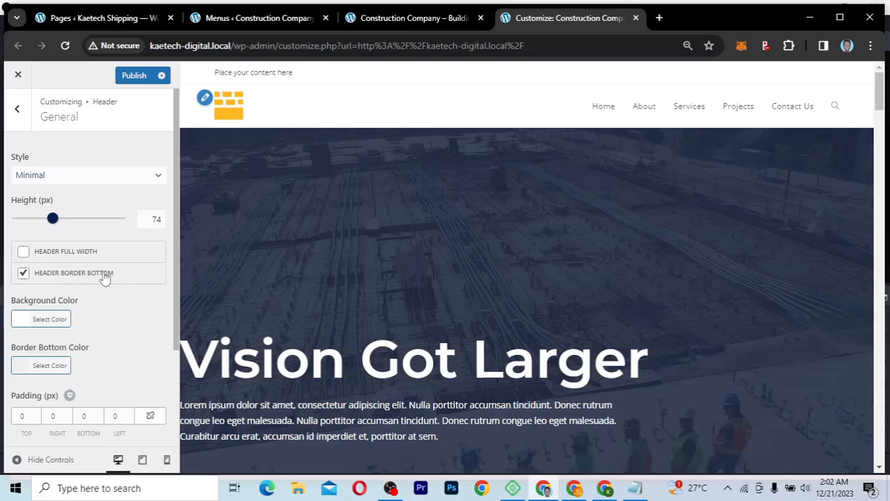
pyautogui.click(23, 274)
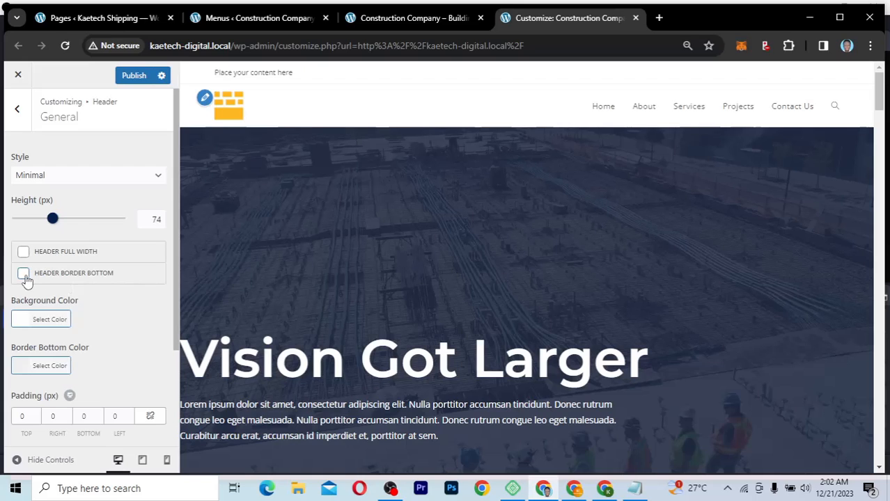
# Step: Compare the header with and without its bottom border, leaving it switched off
pyautogui.click(24, 274)
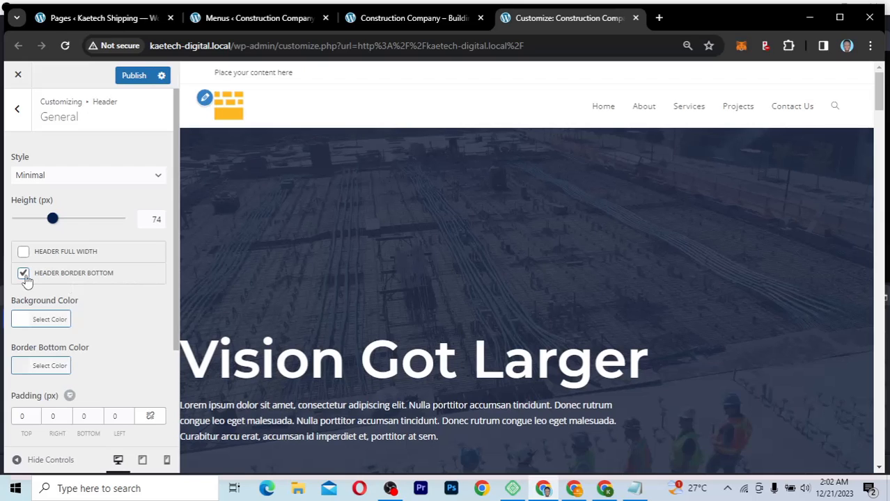
pyautogui.click(23, 274)
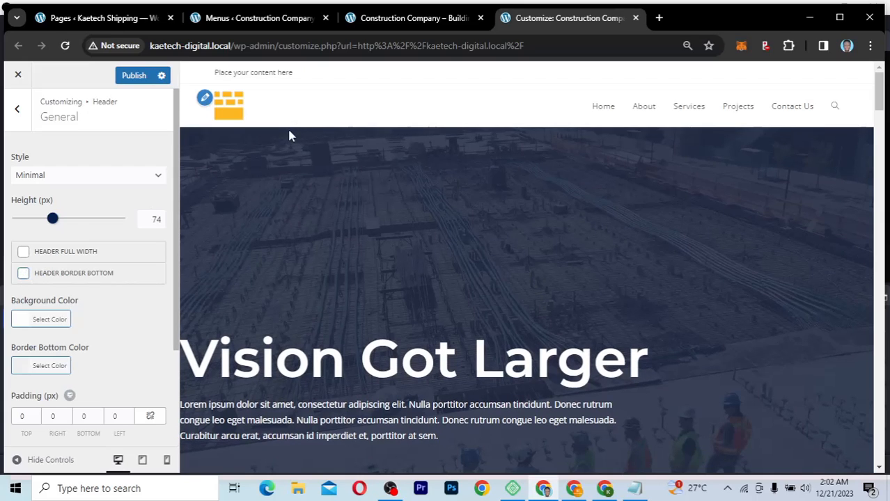
pyautogui.click(24, 274)
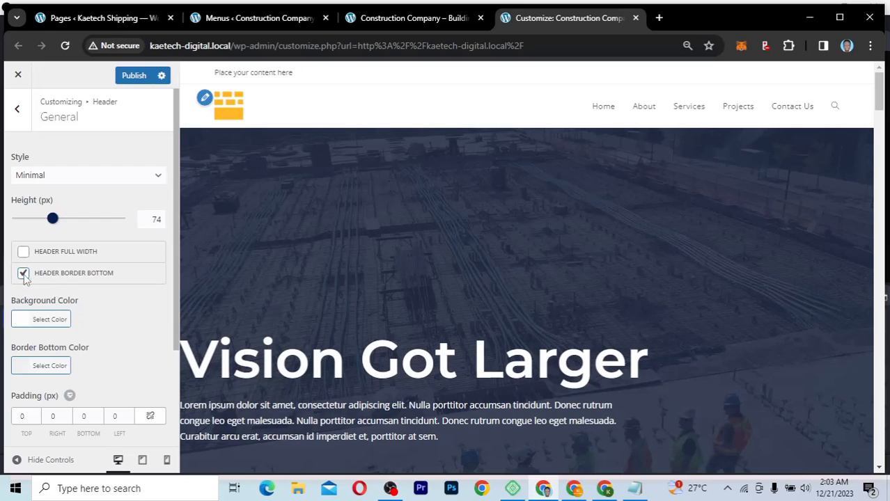
pyautogui.click(24, 274)
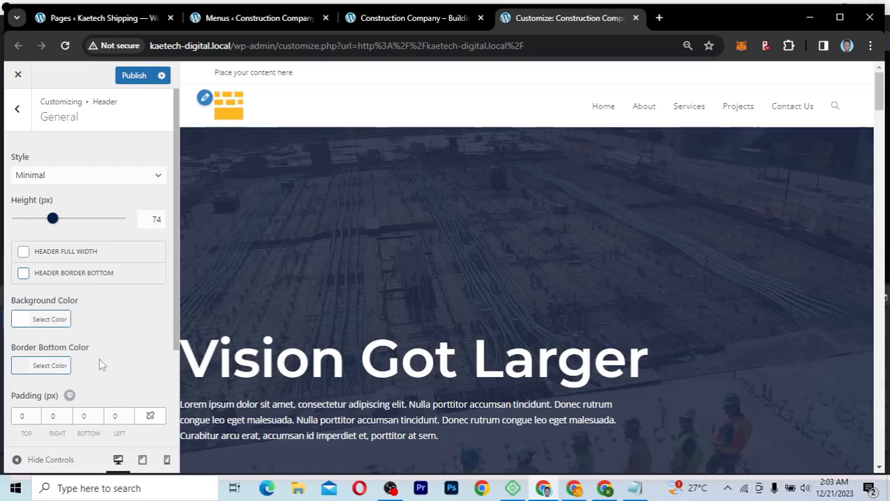
# Step: Bring up the Notepad colour notes and select the navy code 212D45
pyautogui.scroll(-2, 101, 363)
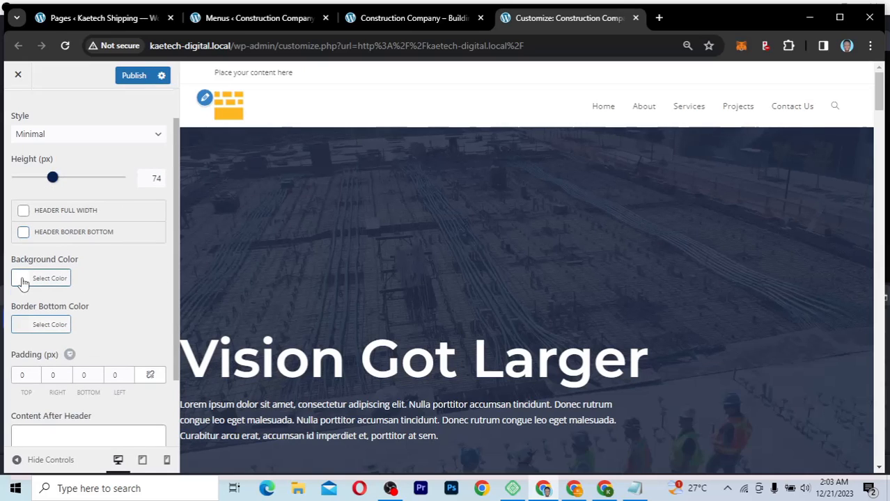
pyautogui.click(634, 489)
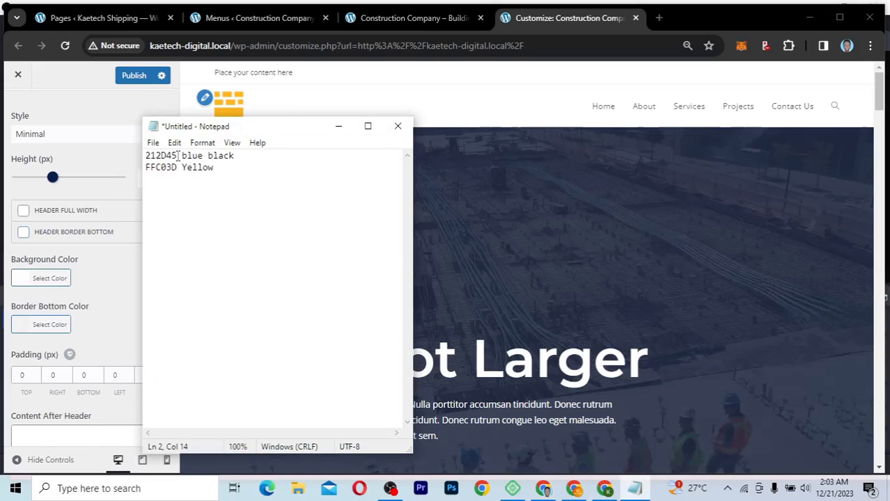
pyautogui.moveTo(178, 156); pyautogui.dragTo(145, 158)
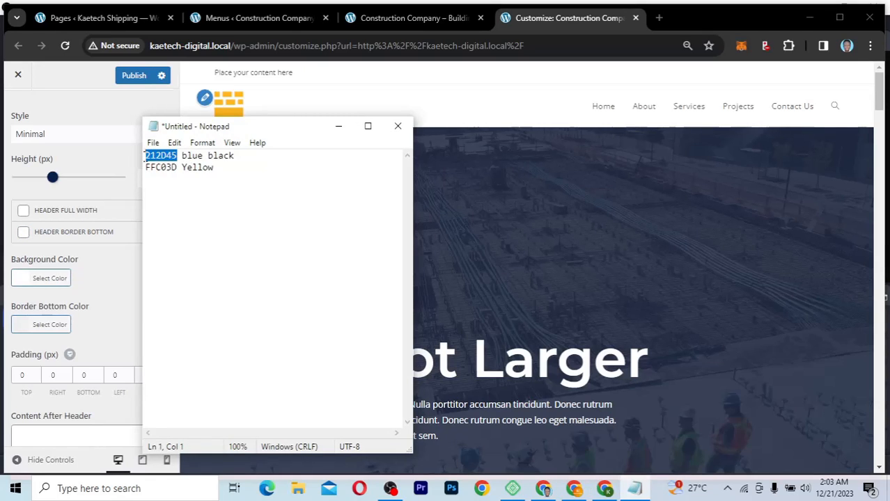
# Step: Replace the header's white Background Color with the pasted navy hex 212d45
pyautogui.click(112, 289)
pyautogui.scroll(-5, 502, 298)
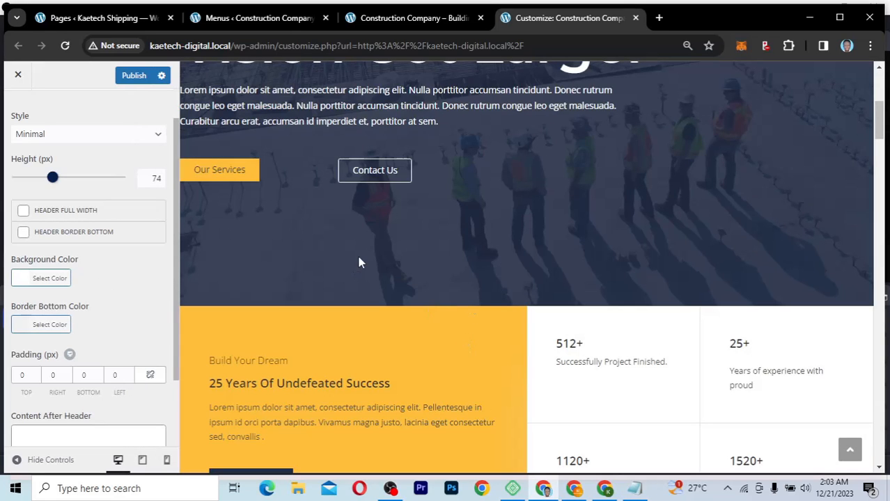
pyautogui.scroll(5, 359, 261)
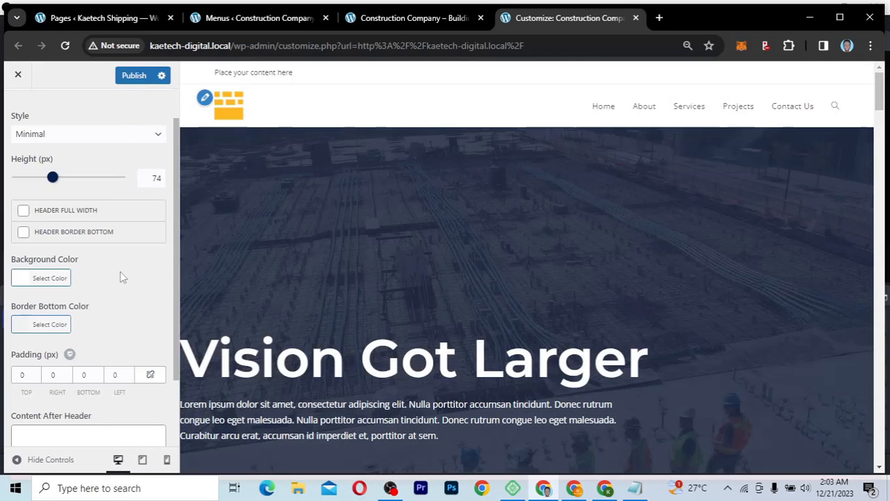
pyautogui.click(19, 279)
pyautogui.click(63, 300)
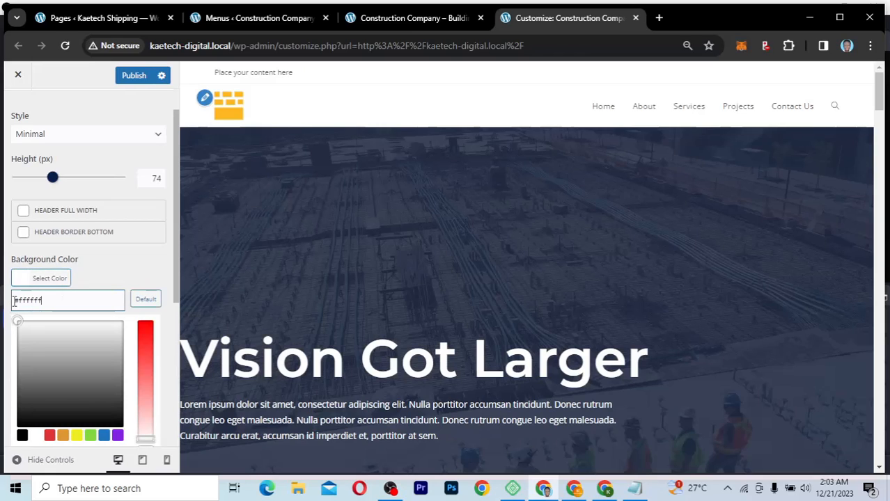
pyautogui.doubleClick(19, 301)
pyautogui.write('212d45')
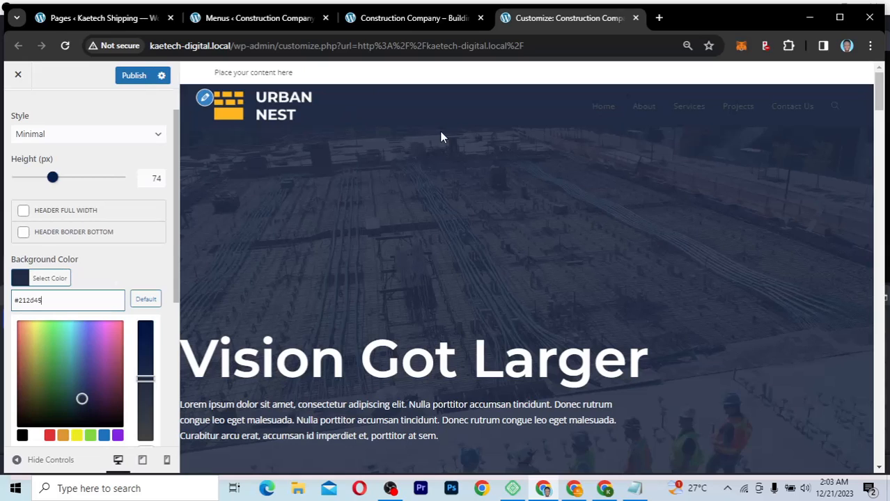
pyautogui.click(18, 280)
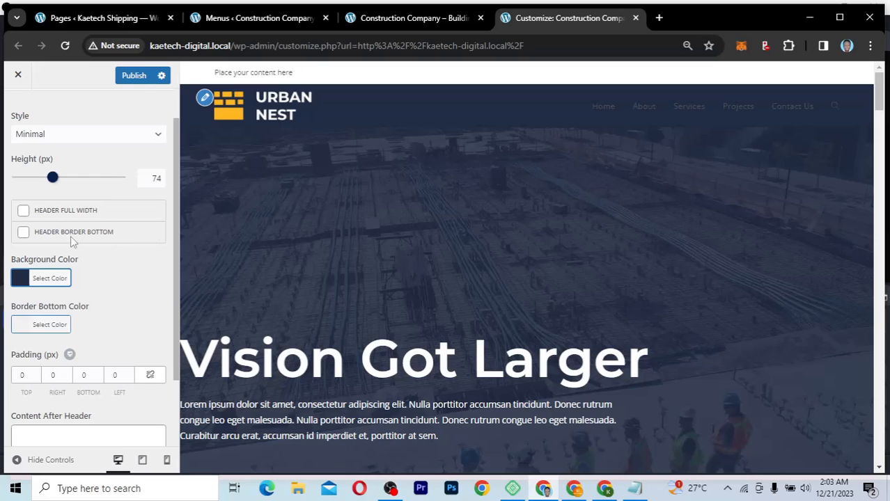
# Step: Re-enable Header Border Bottom after a quick off/on comparison, showing a thin line under the navy bar
pyautogui.click(23, 233)
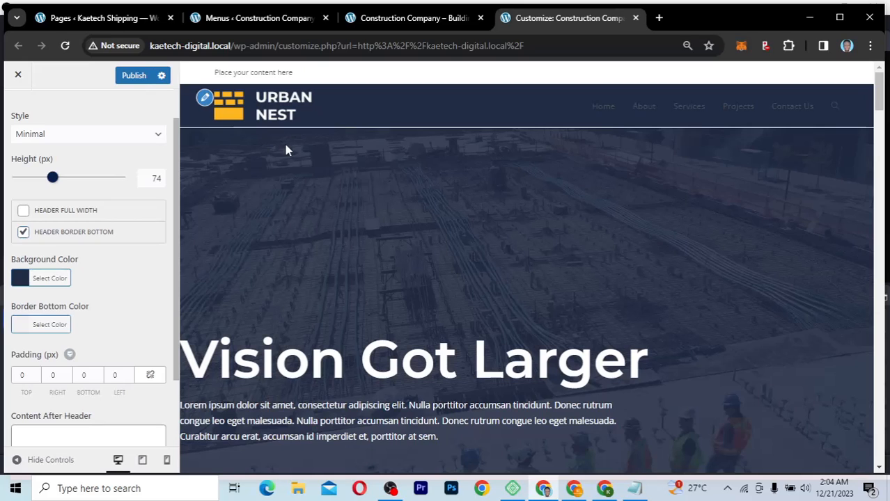
pyautogui.click(24, 234)
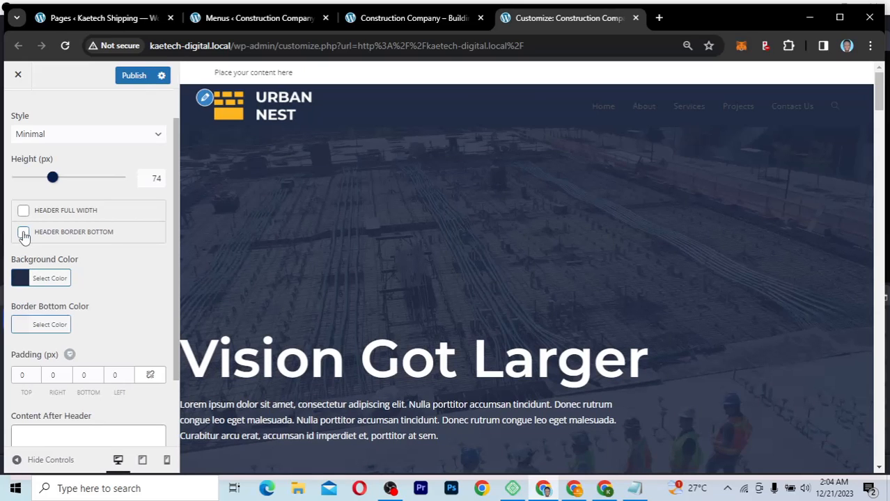
pyautogui.click(24, 234)
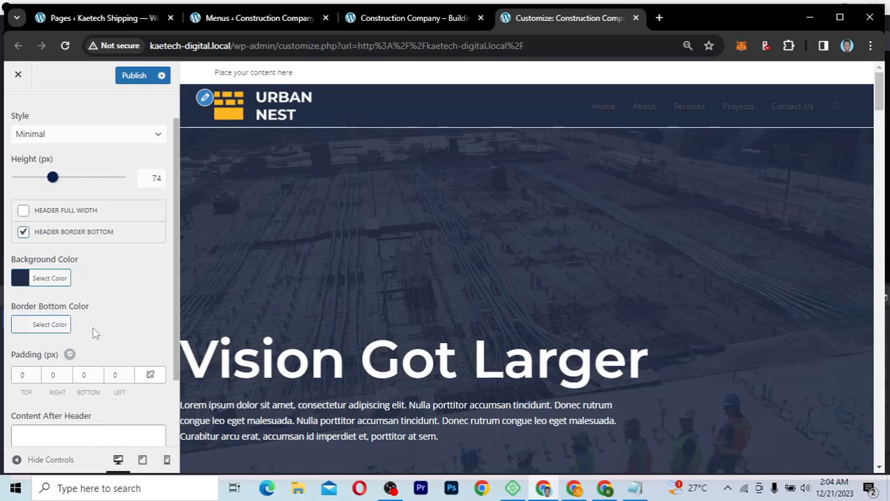
pyautogui.scroll(-3, 93, 330)
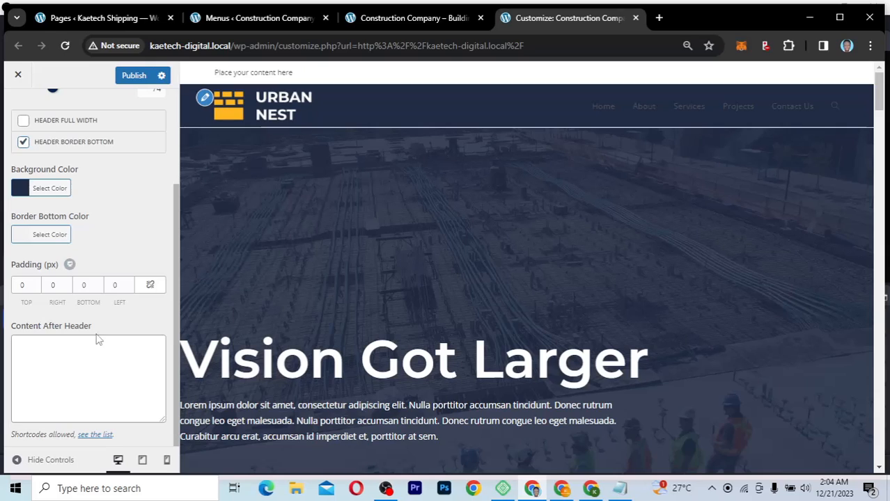
pyautogui.scroll(2, 97, 335)
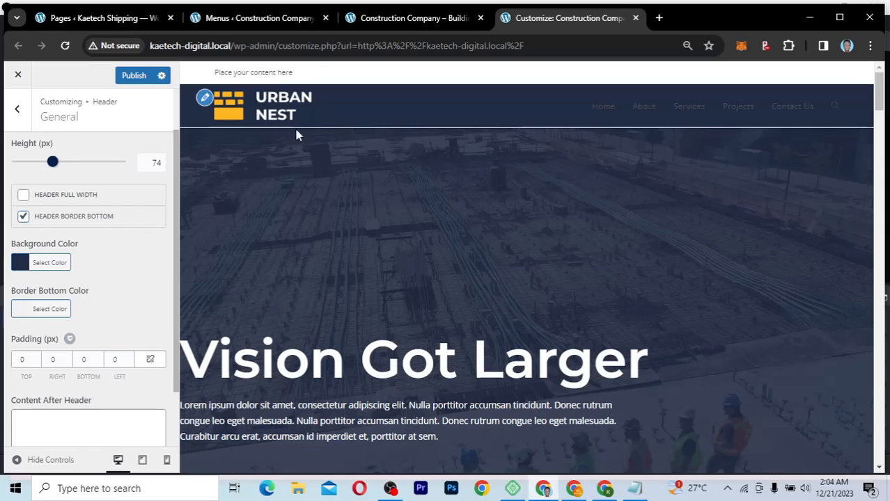
# Step: Set Border Bottom Color to yellow ffc03d copied from the notes, then publish
pyautogui.click(22, 313)
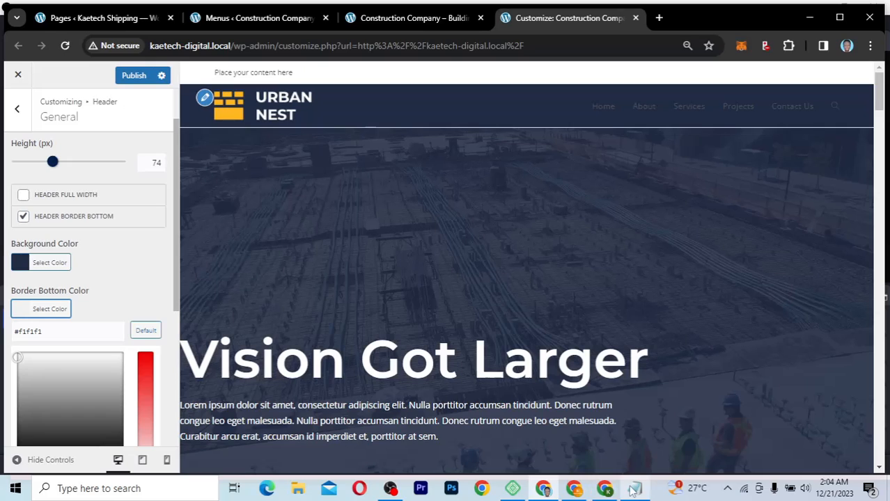
pyautogui.hotkey('alt', 'Tab')
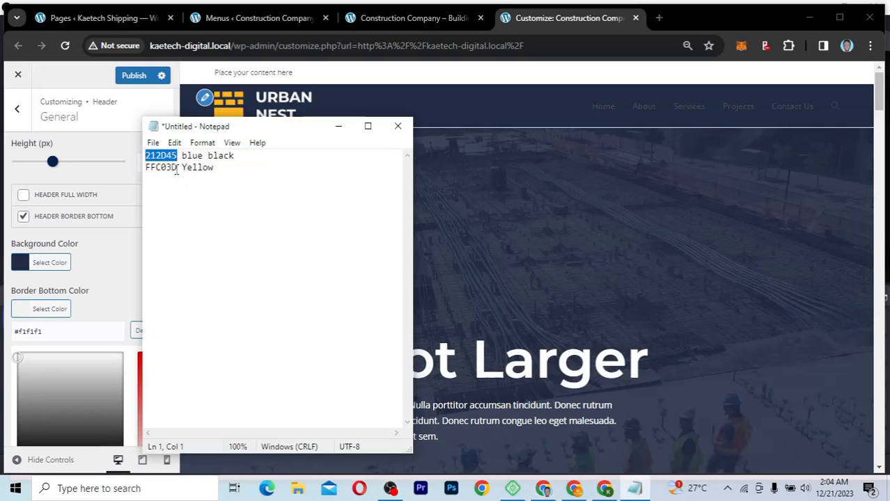
pyautogui.moveTo(178, 168); pyautogui.dragTo(145, 172)
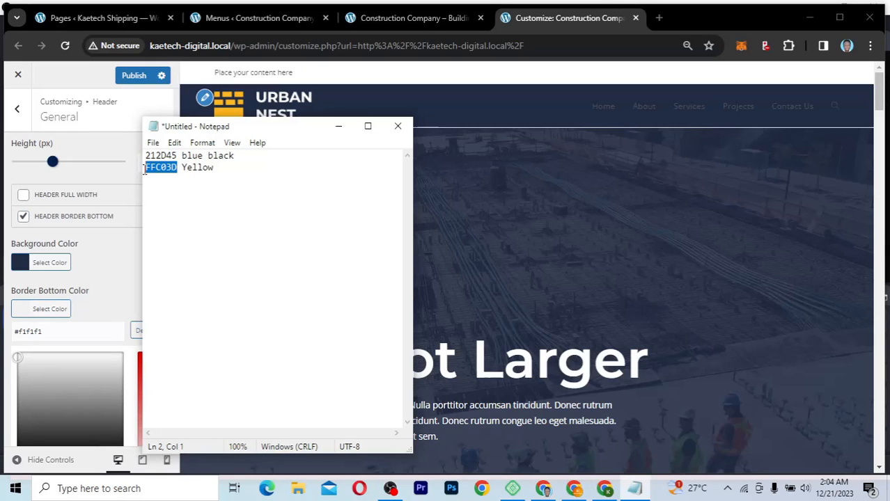
pyautogui.moveTo(54, 332); pyautogui.dragTo(21, 332)
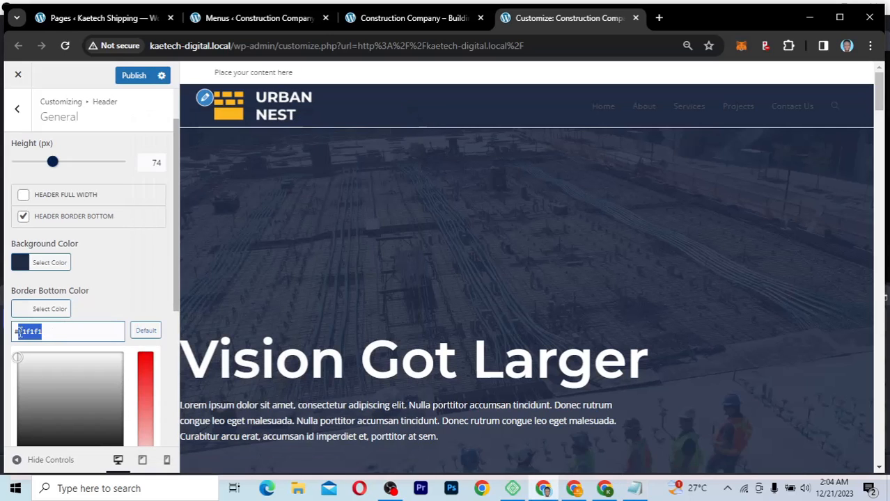
pyautogui.write('ffc03d')
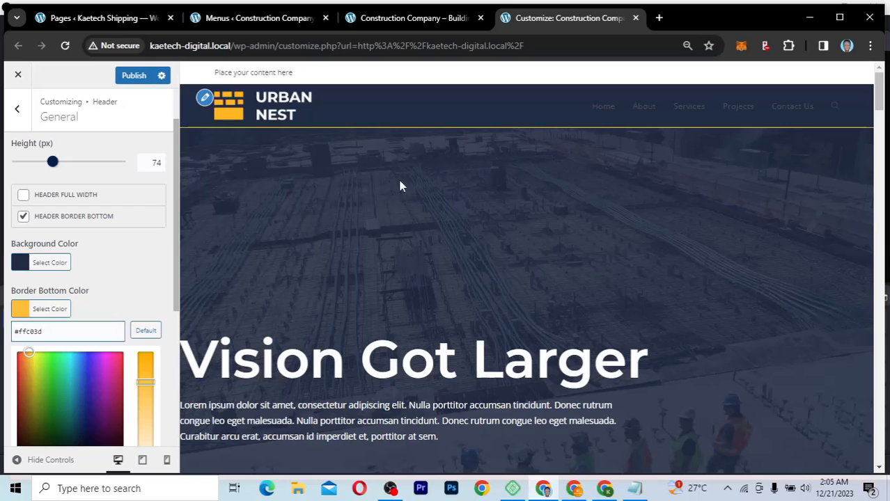
pyautogui.click(144, 291)
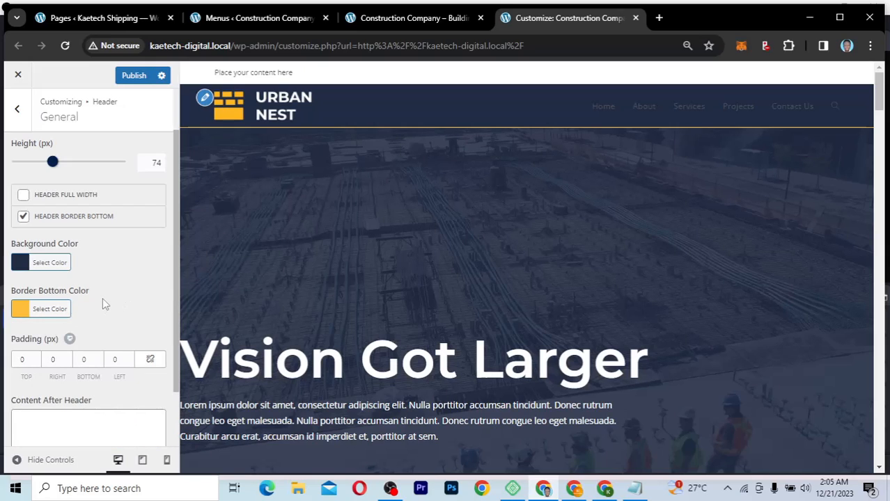
pyautogui.scroll(2, 102, 297)
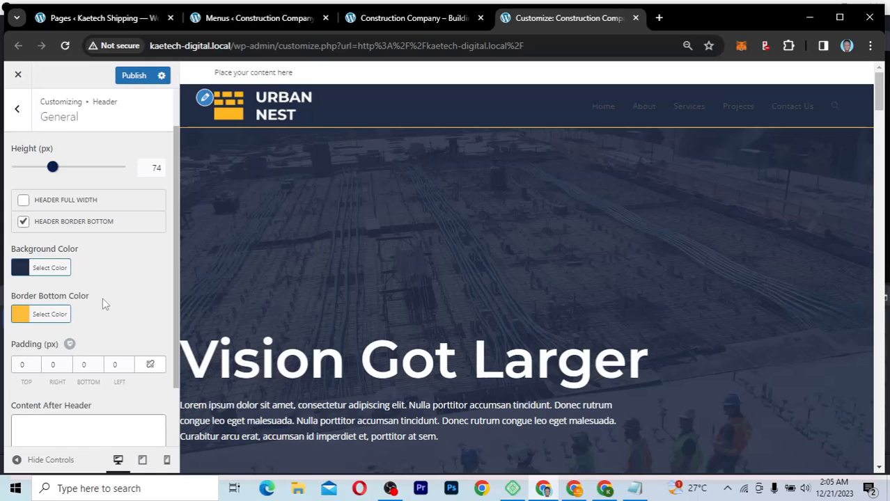
pyautogui.click(139, 81)
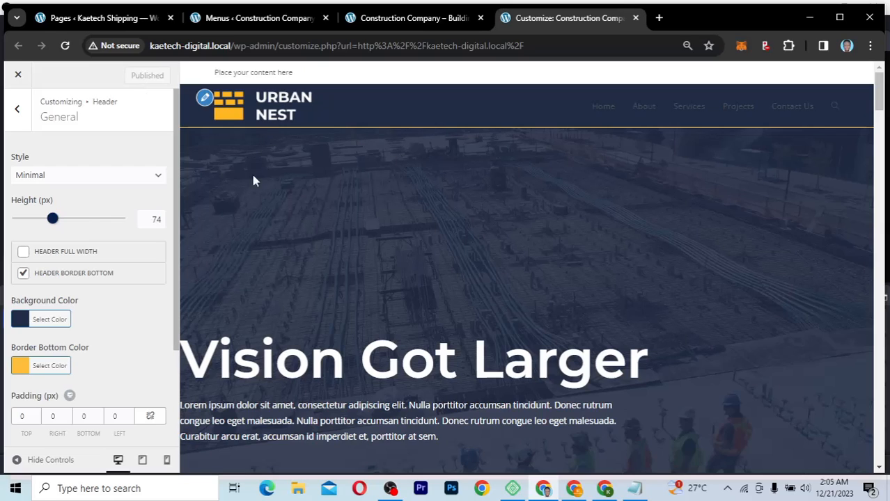
# Step: Look through the Header Media panel, which has no header image, then return to the Header list
pyautogui.click(18, 111)
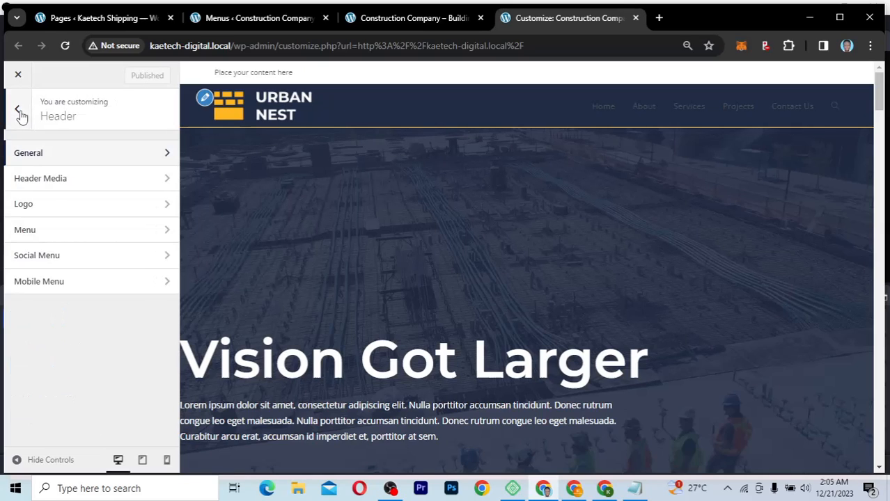
pyautogui.click(56, 185)
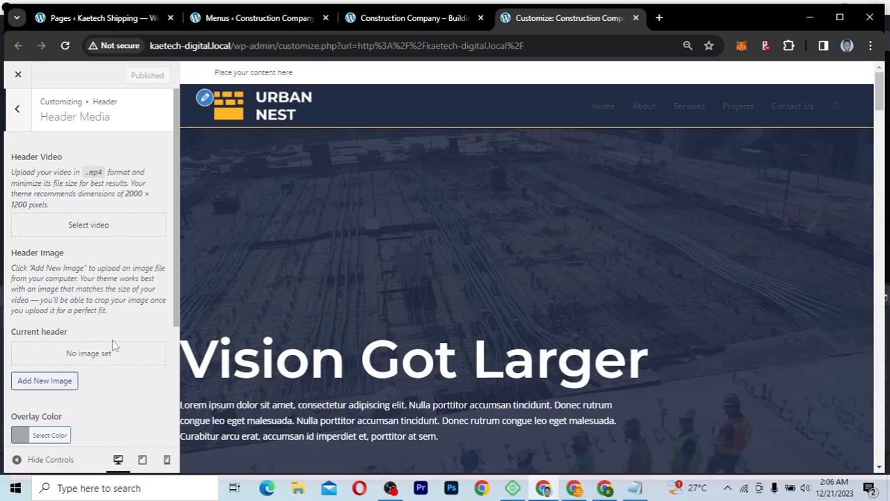
pyautogui.scroll(-2, 89, 396)
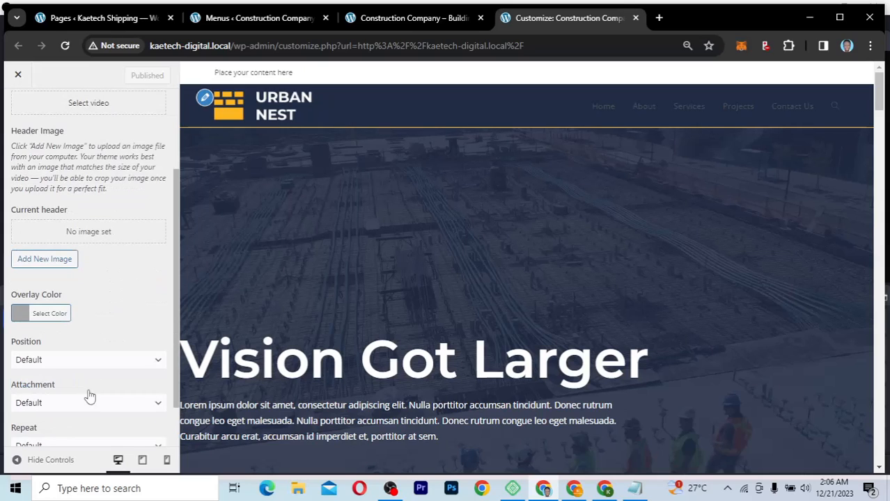
pyautogui.scroll(-1, 411, 180)
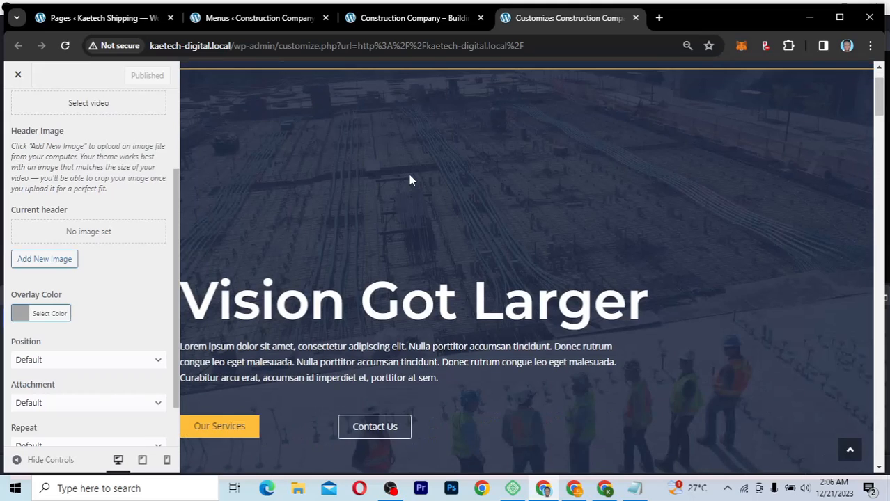
pyautogui.scroll(1, 411, 181)
pyautogui.scroll(-1, 93, 333)
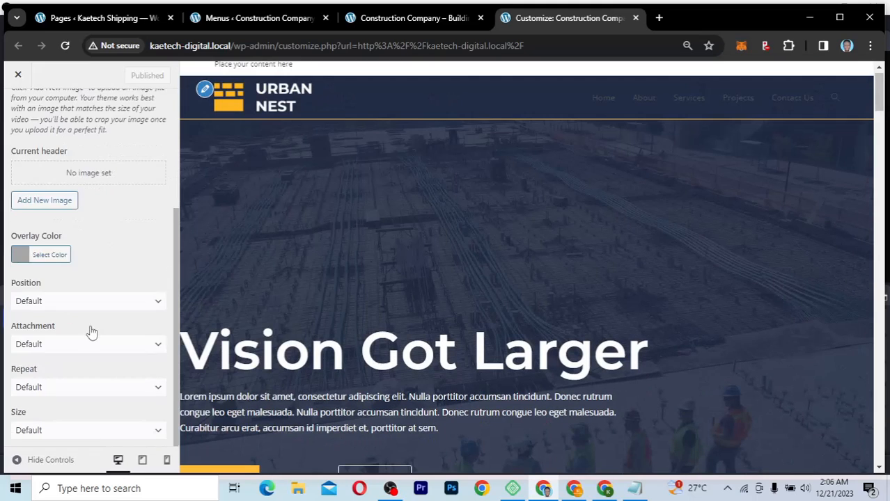
pyautogui.scroll(1, 90, 332)
pyautogui.scroll(2, 39, 140)
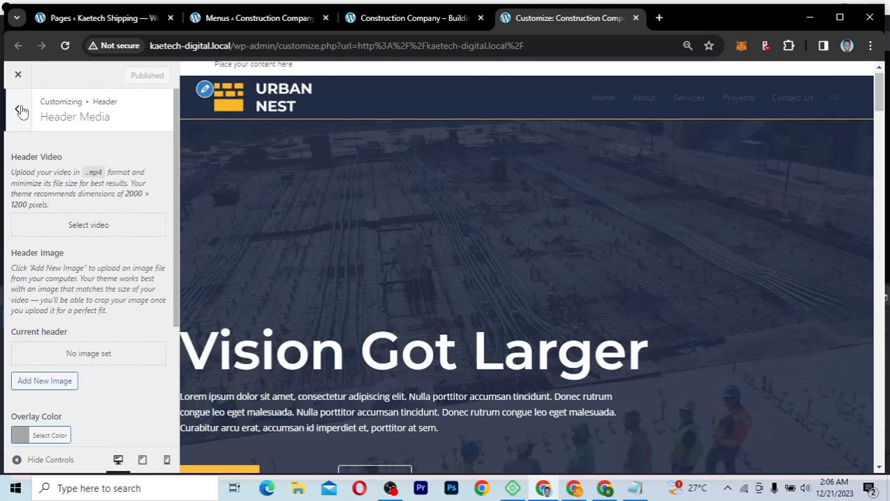
pyautogui.click(18, 109)
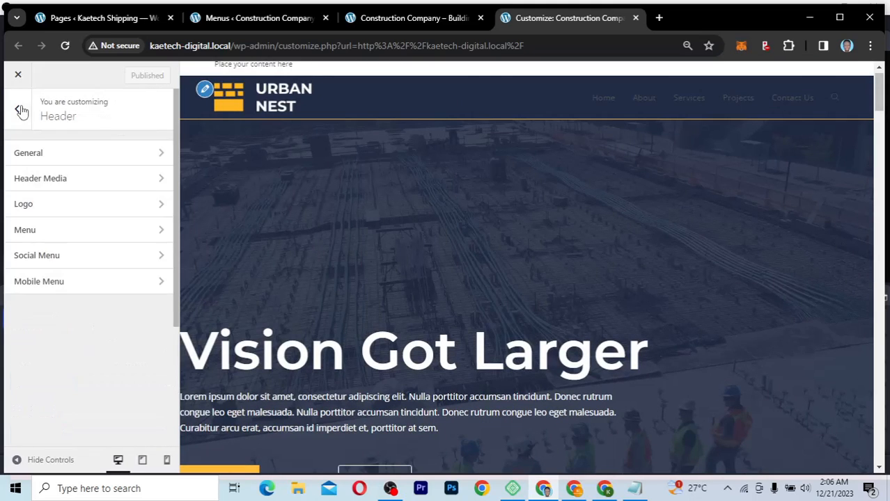
# Step: Open the Logo settings and browse the media library without changing the logo
pyautogui.click(79, 204)
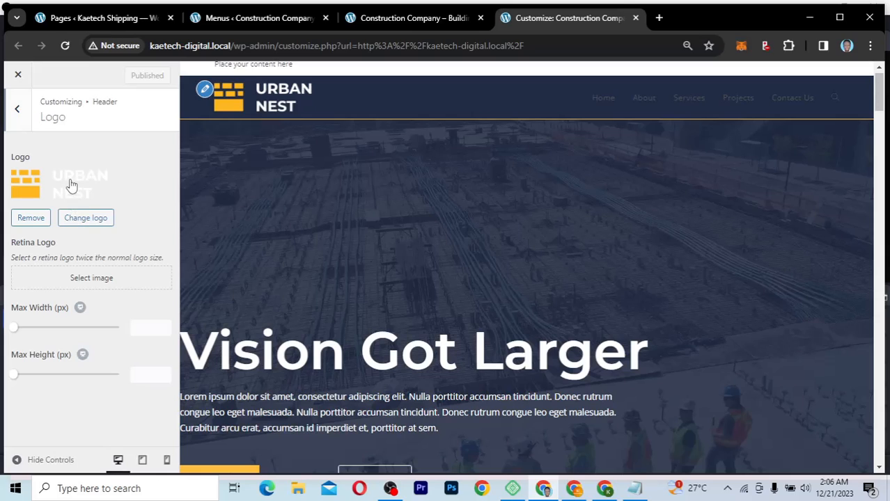
pyautogui.click(86, 220)
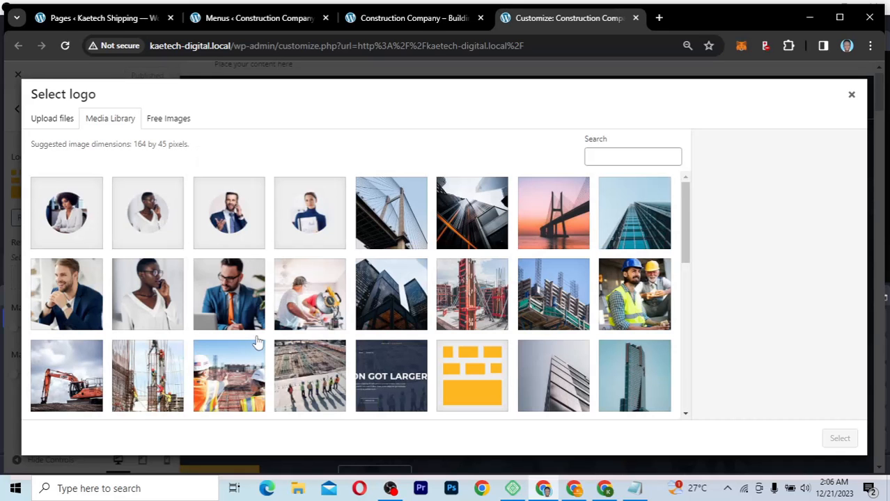
pyautogui.scroll(-5, 398, 342)
pyautogui.click(851, 94)
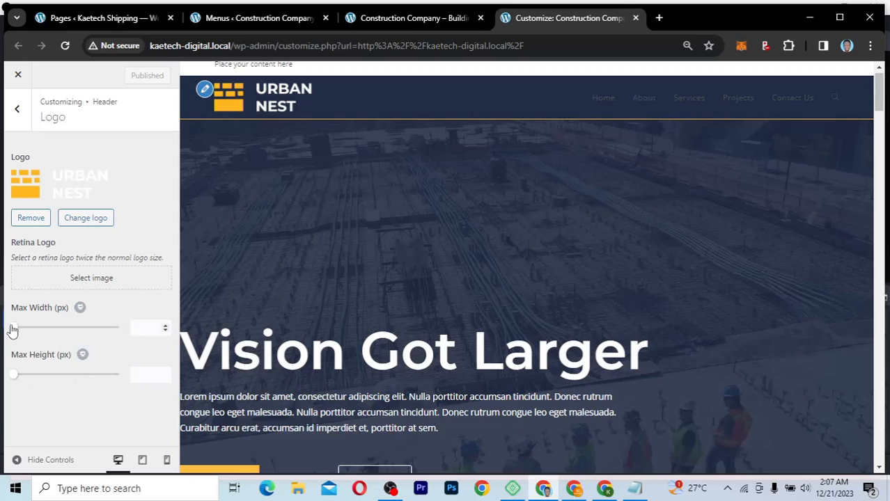
# Step: Set the logo's Max Width to 100 px and publish
pyautogui.moveTo(12, 328); pyautogui.dragTo(32, 333)
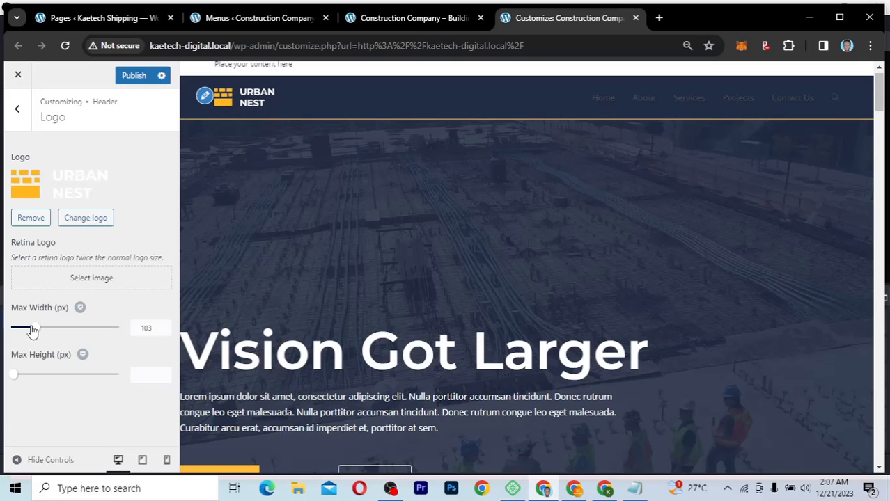
pyautogui.doubleClick(130, 329)
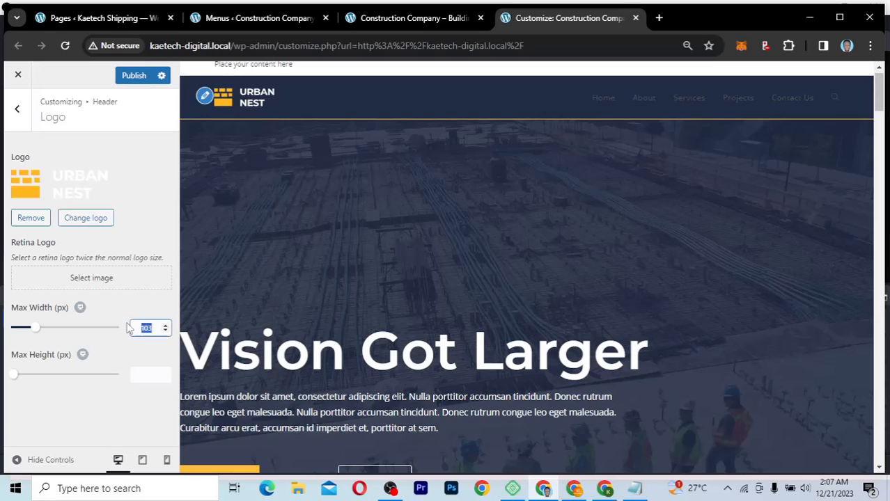
pyautogui.write('90')
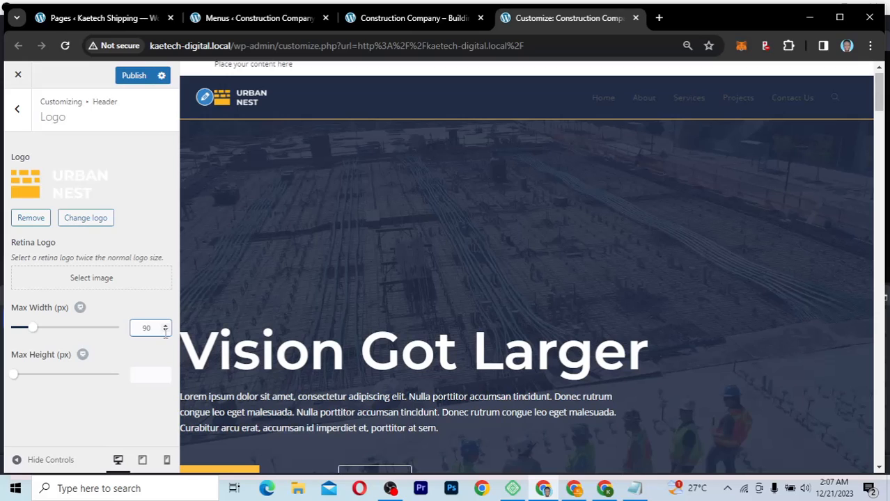
pyautogui.doubleClick(137, 328)
pyautogui.write('100')
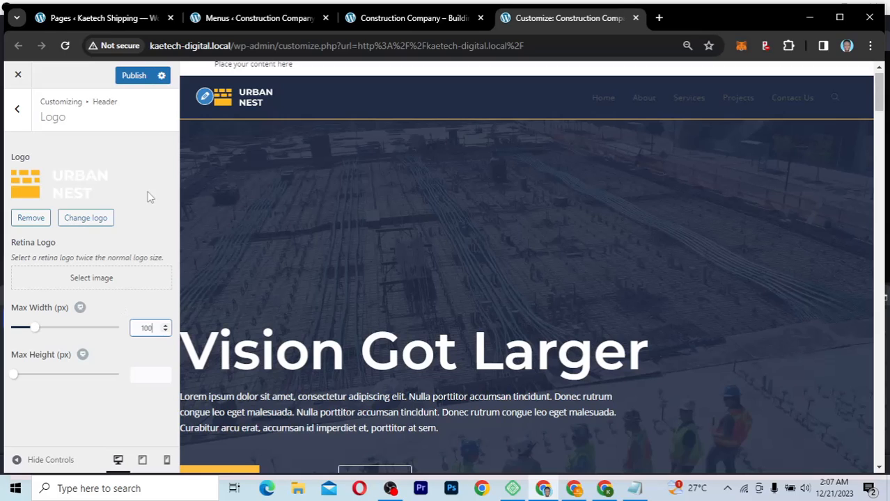
pyautogui.click(144, 76)
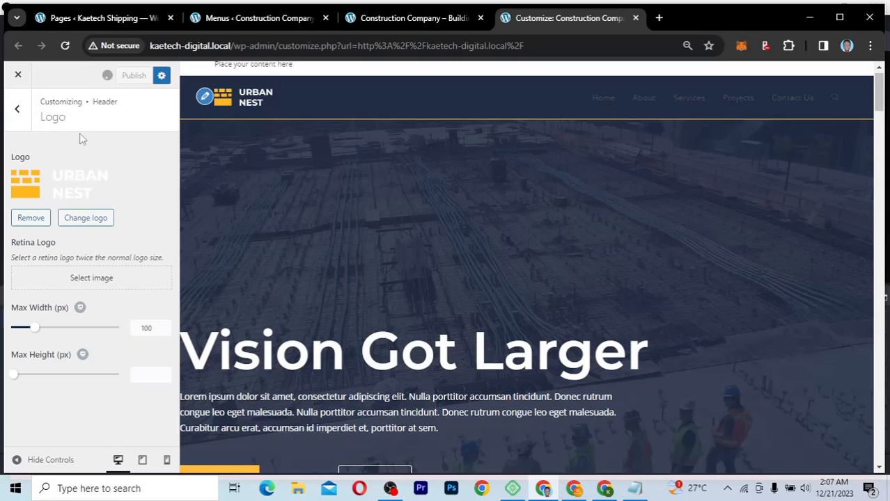
# Step: Open the header's Menu panel and scroll through its dropdown and position options
pyautogui.click(18, 111)
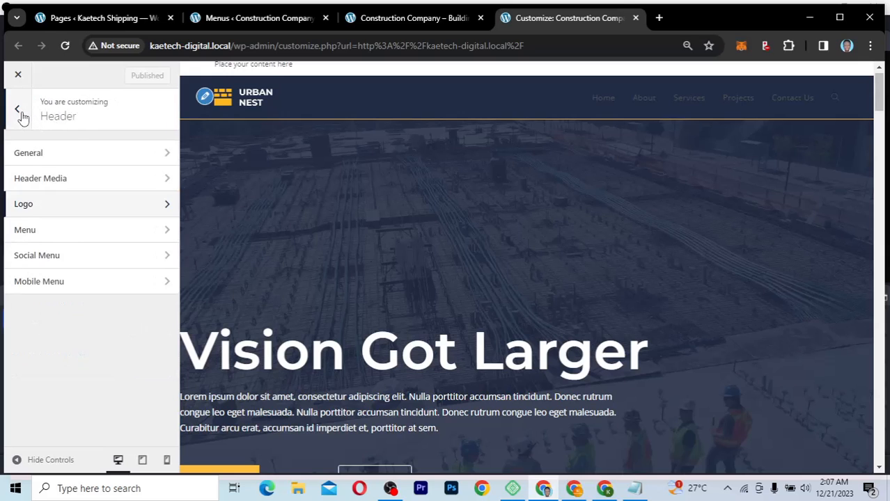
pyautogui.click(40, 231)
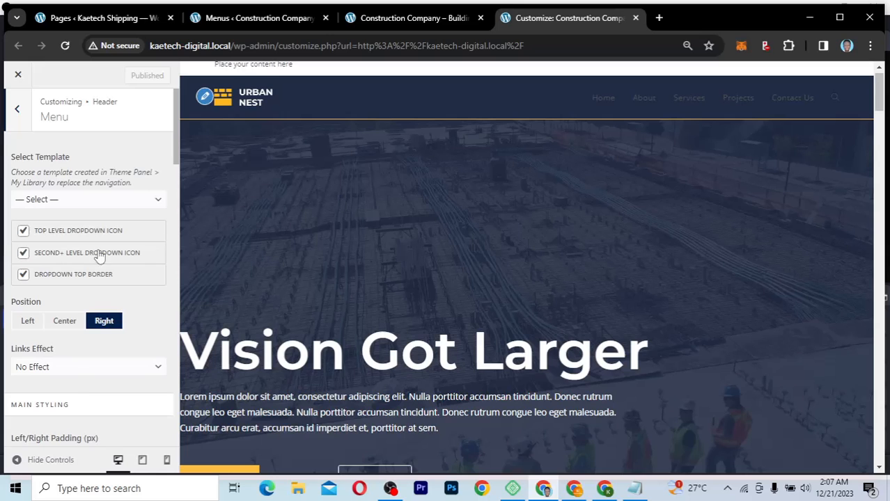
pyautogui.scroll(-3, 78, 383)
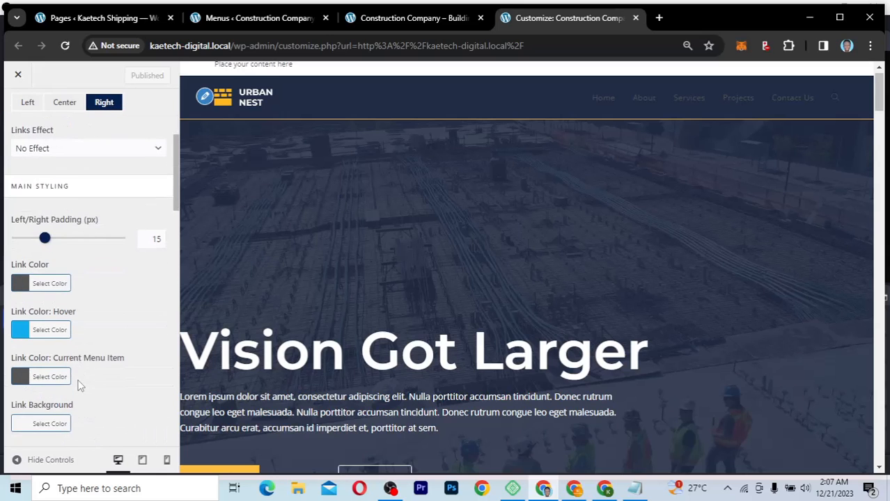
pyautogui.scroll(-3, 78, 386)
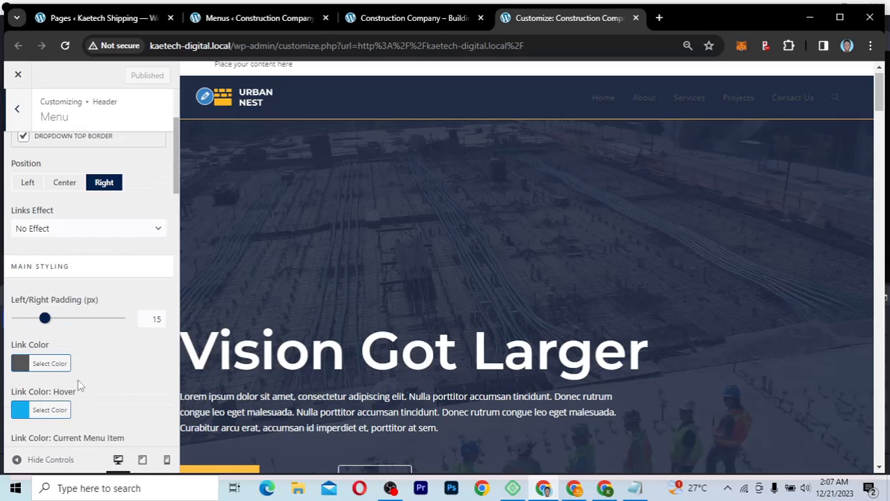
pyautogui.scroll(2, 79, 385)
pyautogui.scroll(1, 79, 387)
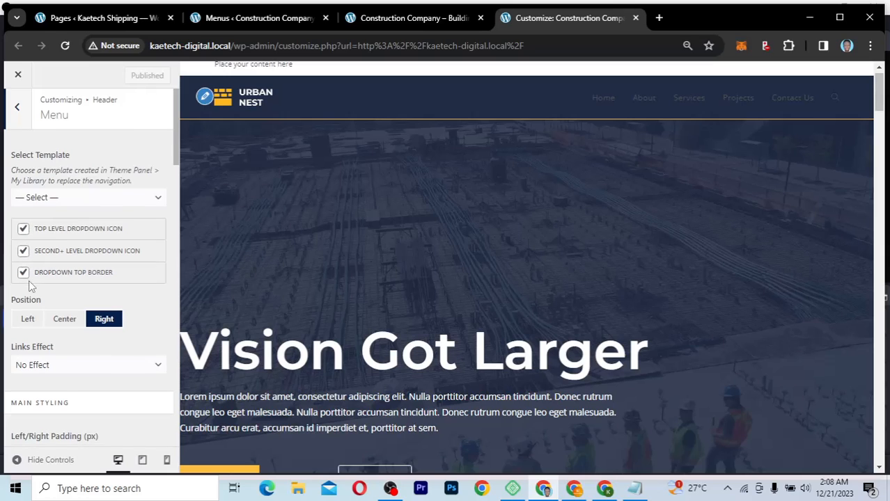
pyautogui.scroll(-2, 30, 284)
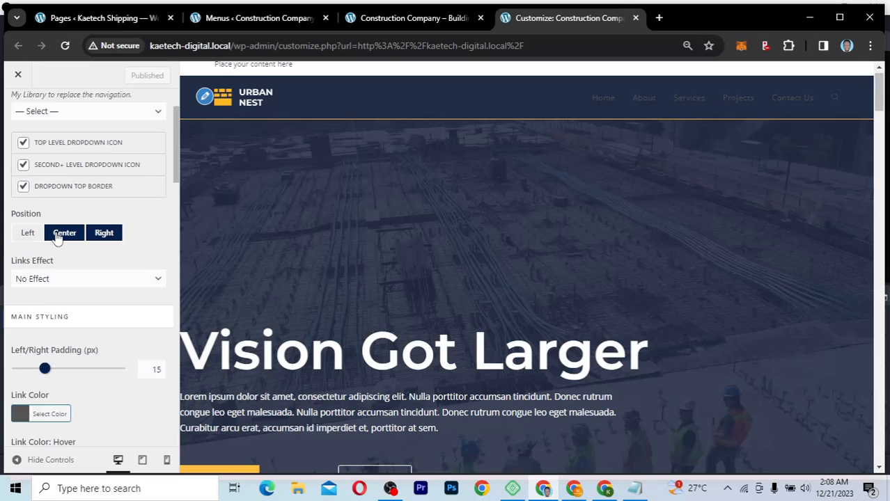
pyautogui.click(59, 236)
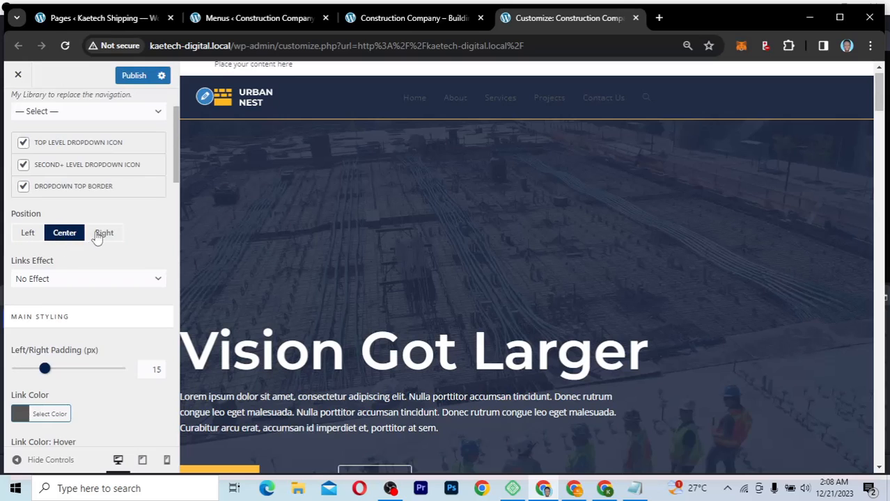
pyautogui.click(98, 236)
pyautogui.click(26, 236)
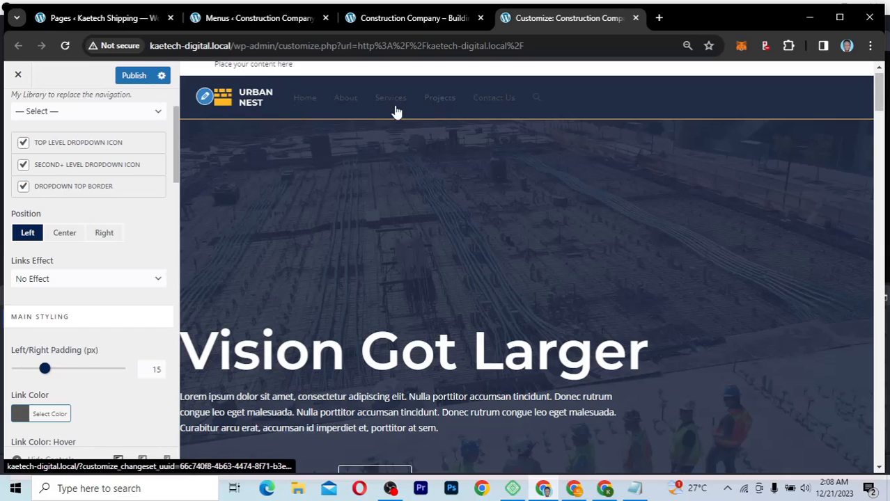
pyautogui.click(68, 234)
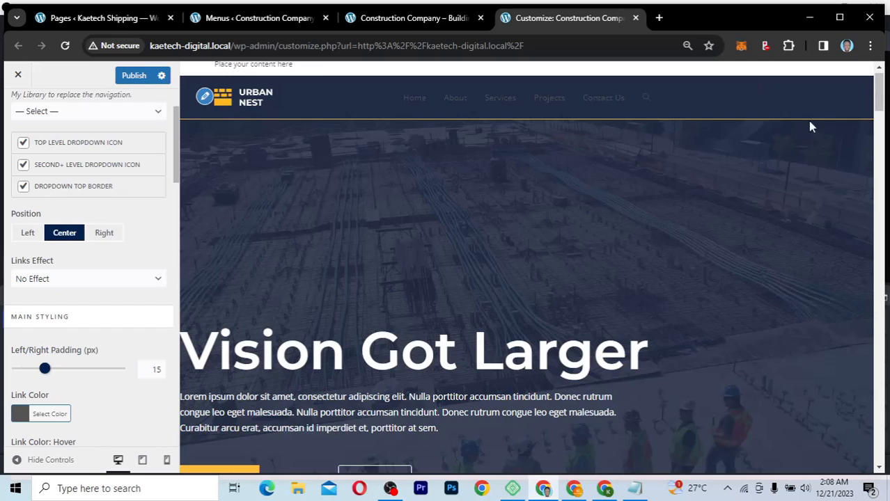
pyautogui.click(105, 234)
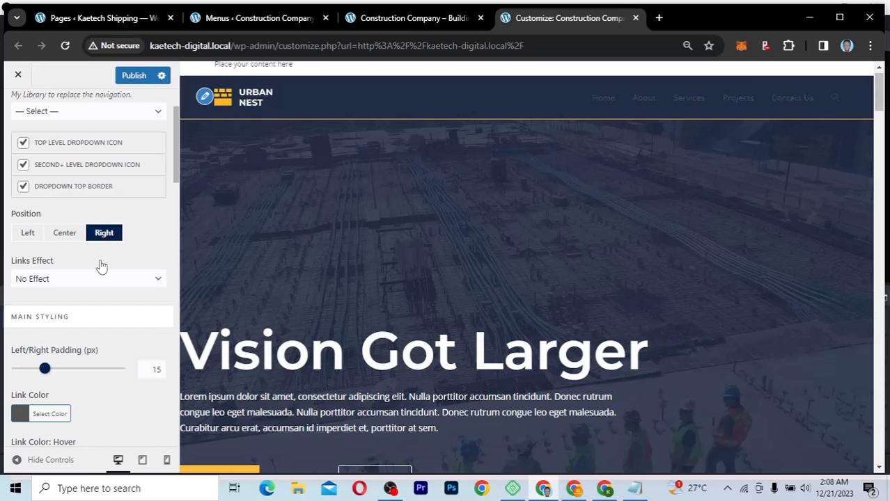
pyautogui.scroll(-1, 101, 265)
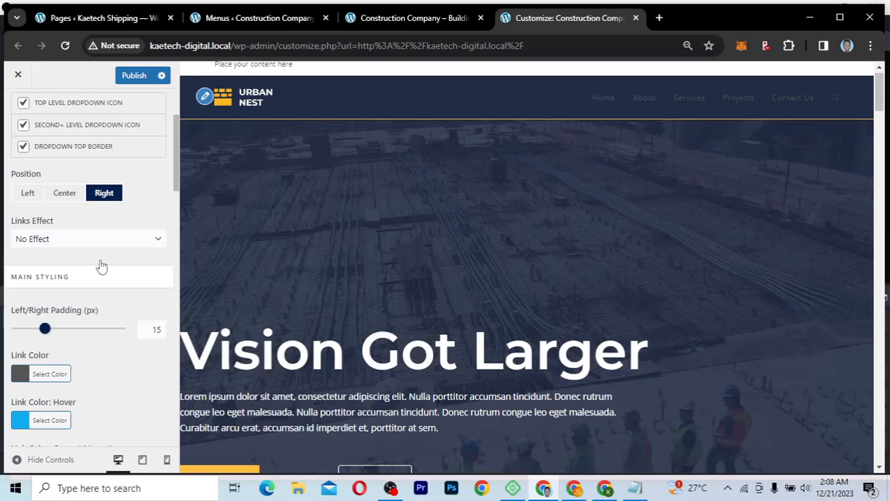
# Step: Try Underline From Left as the menu Links Effect, then switch it to Circular Reveal
pyautogui.click(70, 240)
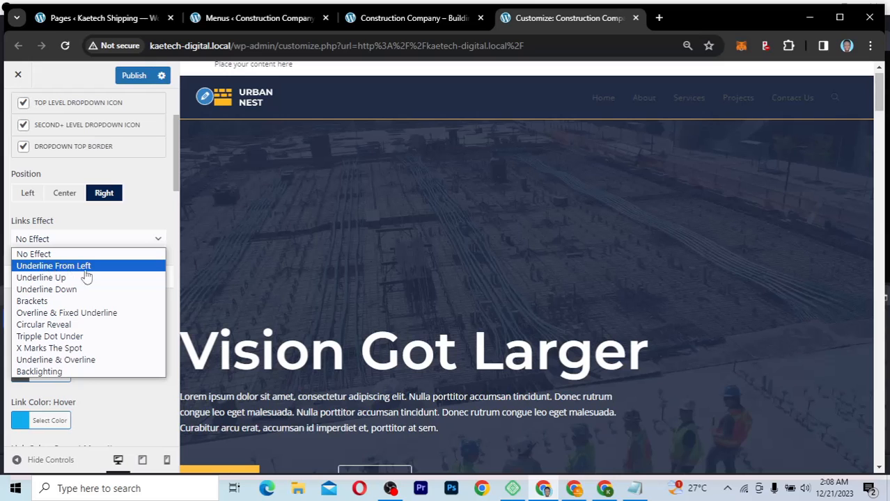
pyautogui.click(85, 269)
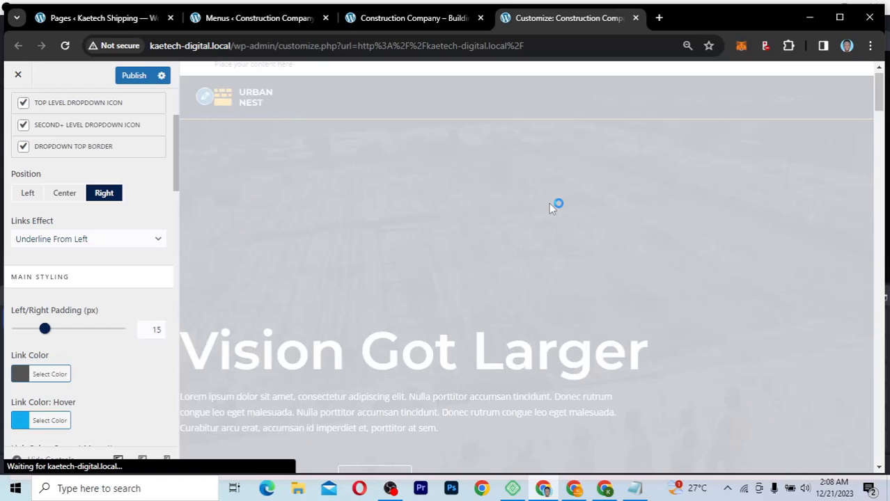
pyautogui.click(80, 244)
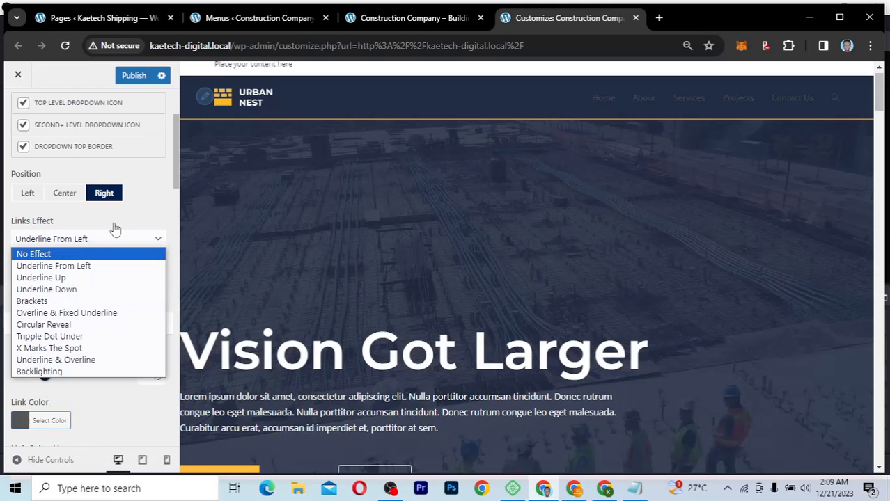
pyautogui.click(117, 226)
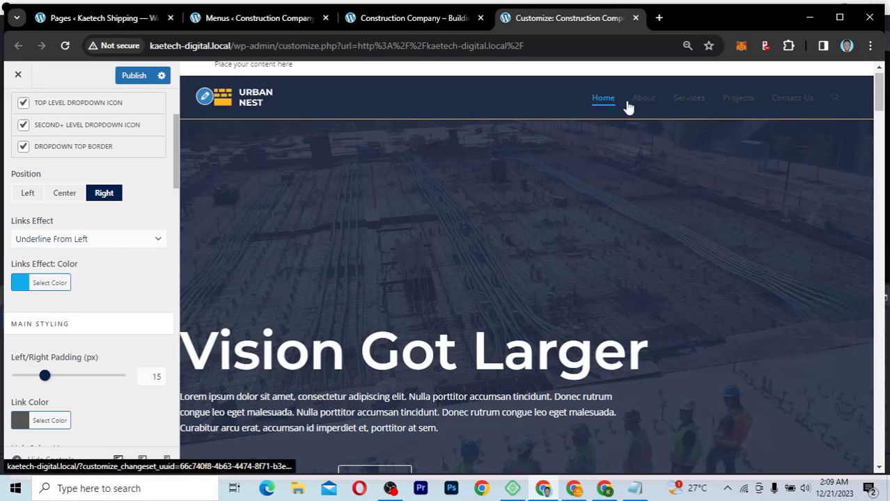
pyautogui.click(131, 246)
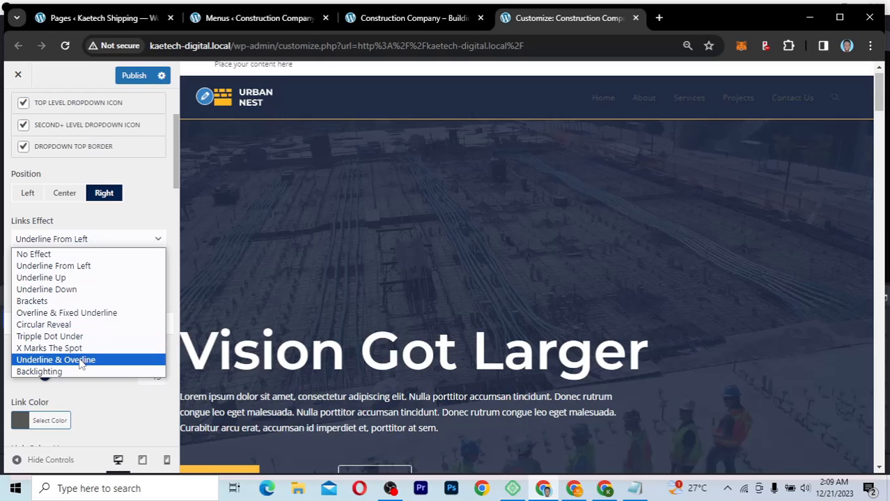
pyautogui.click(92, 328)
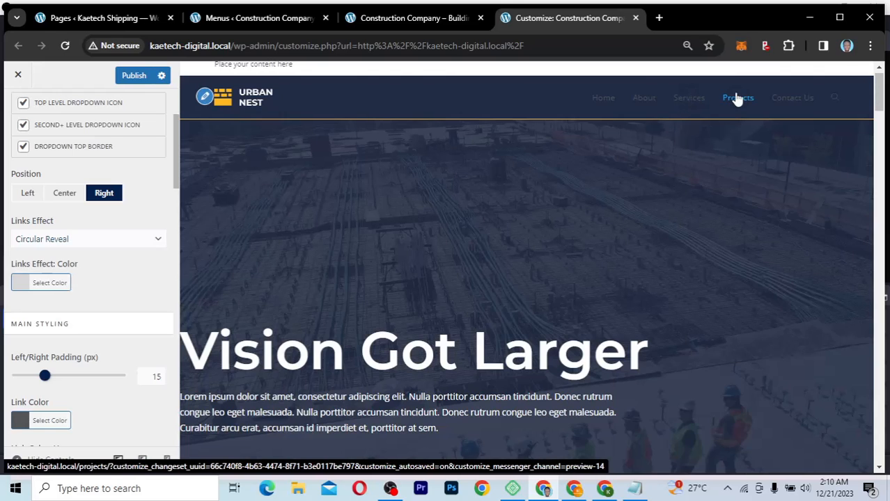
# Step: Replace the links effect colour rgba(0,0,0,0.1) with #ffc03d
pyautogui.click(18, 286)
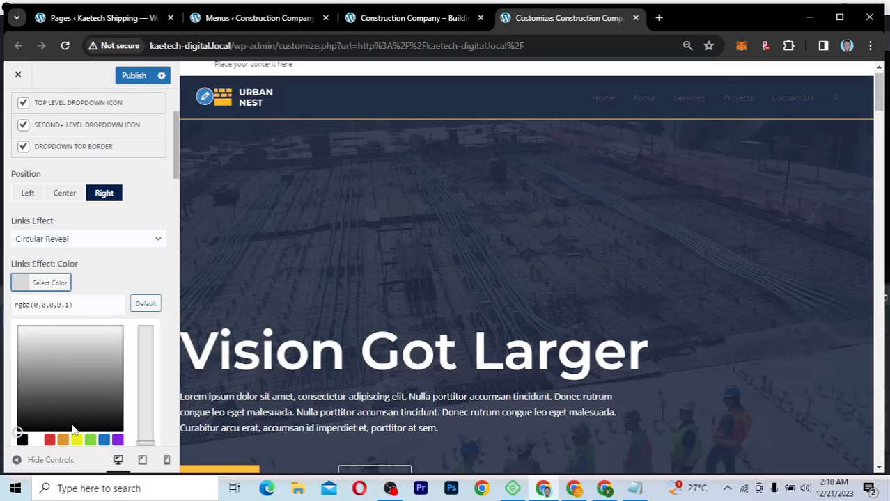
pyautogui.scroll(-1, 82, 379)
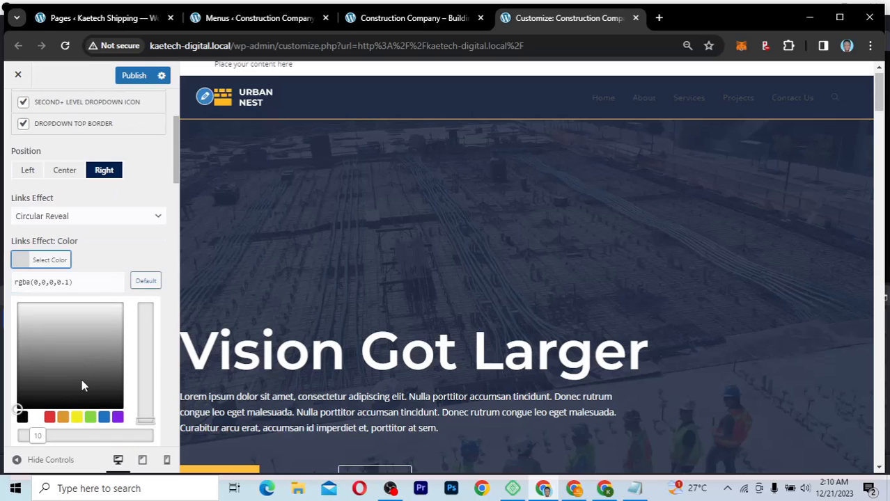
pyautogui.click(88, 278)
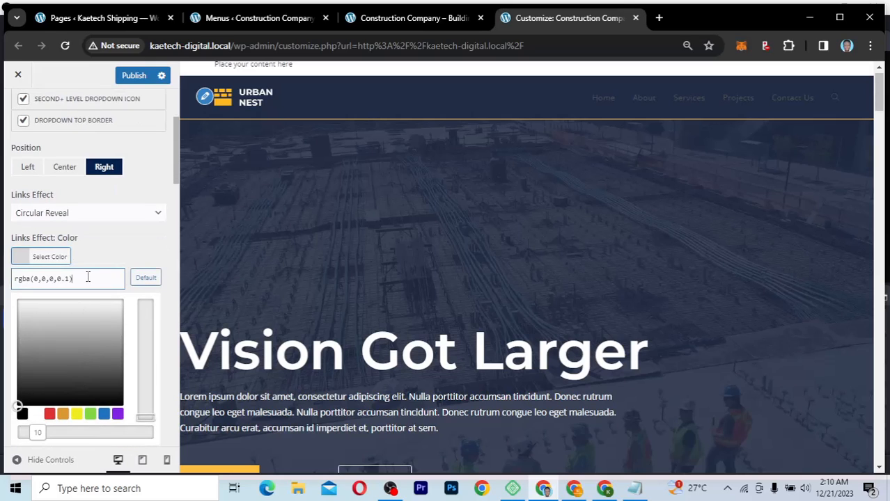
pyautogui.moveTo(85, 278); pyautogui.dragTo(10, 279)
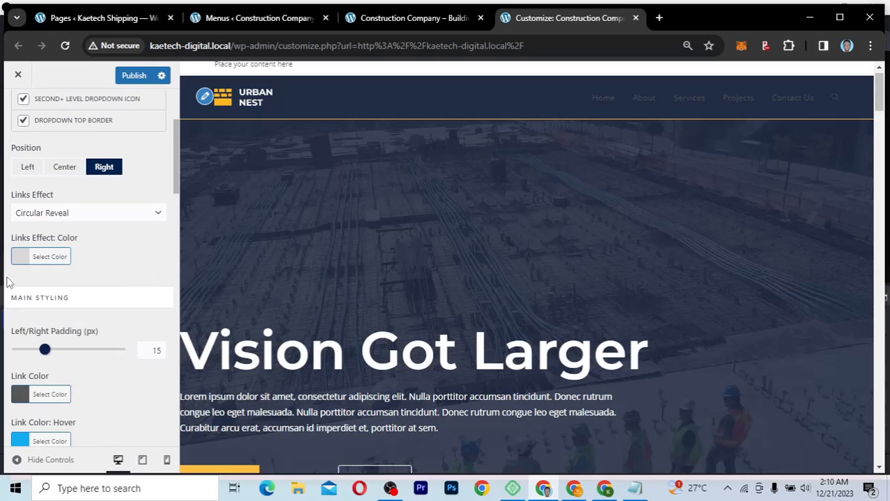
pyautogui.click(49, 257)
pyautogui.click(79, 278)
pyautogui.hotkey('ctrl', 'a')
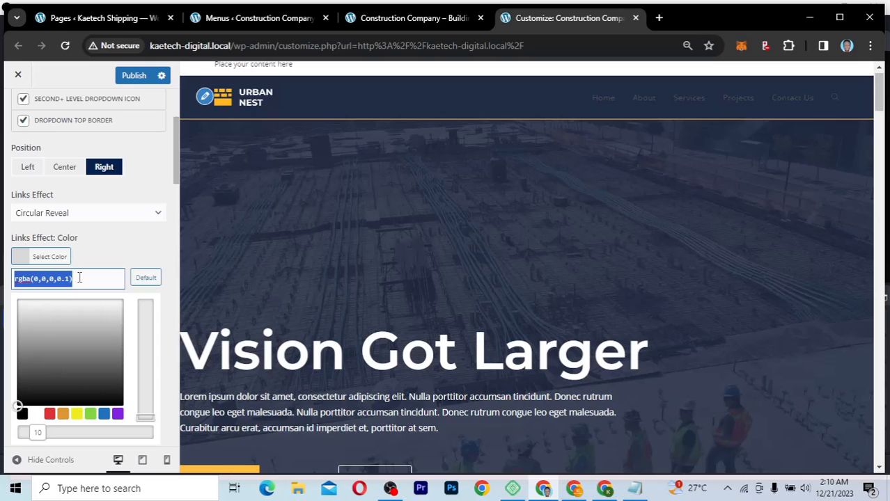
pyautogui.write('#ffc03d')
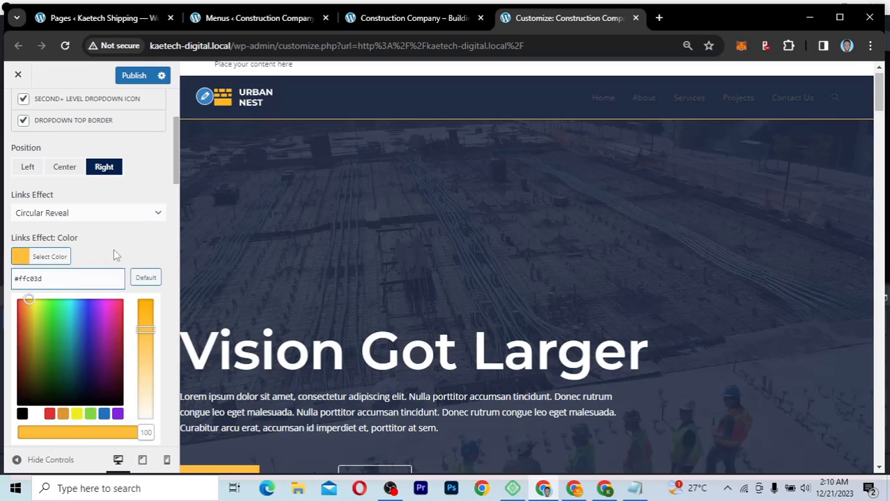
pyautogui.click(20, 261)
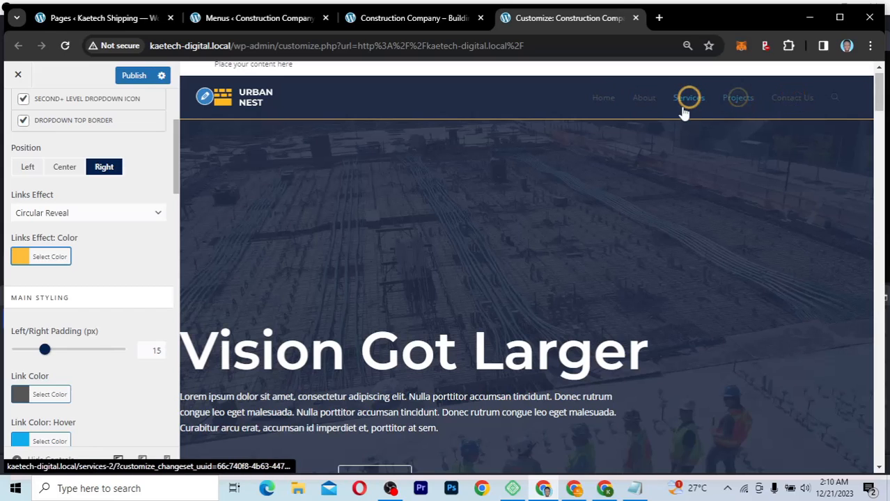
# Step: Test a lighter, partly transparent shade, then restore the effect colour to #ffc03d
pyautogui.click(19, 263)
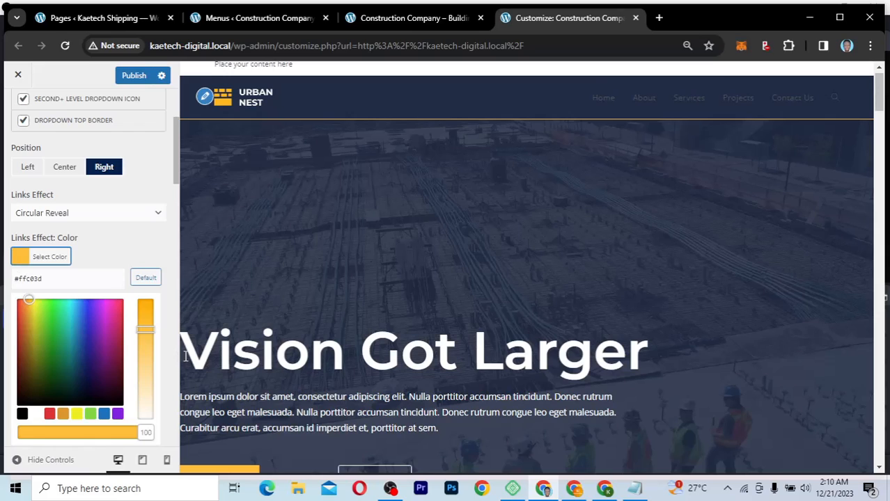
pyautogui.moveTo(142, 333); pyautogui.dragTo(143, 365)
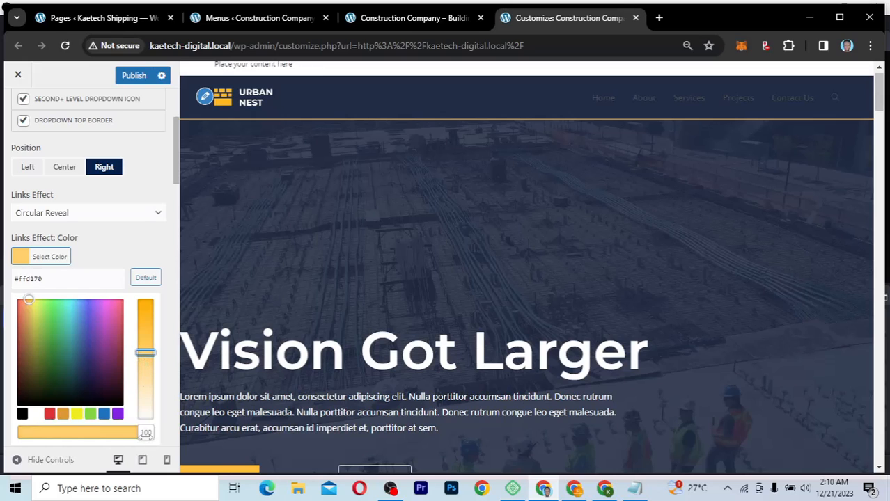
pyautogui.moveTo(145, 433)
pyautogui.mouseDown()
pyautogui.moveTo(64, 435)
pyautogui.moveTo(161, 439)
pyautogui.mouseUp()
pyautogui.click(62, 278)
pyautogui.moveTo(62, 278); pyautogui.dragTo(16, 281)
pyautogui.write('#ffc03d')
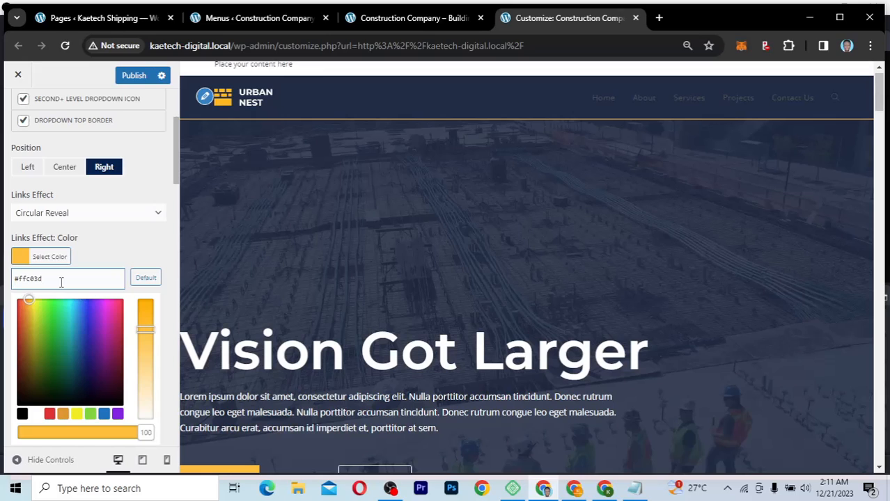
# Step: Lower the links effect colour opacity to 25%
pyautogui.moveTo(138, 433); pyautogui.dragTo(81, 435)
pyautogui.click(81, 251)
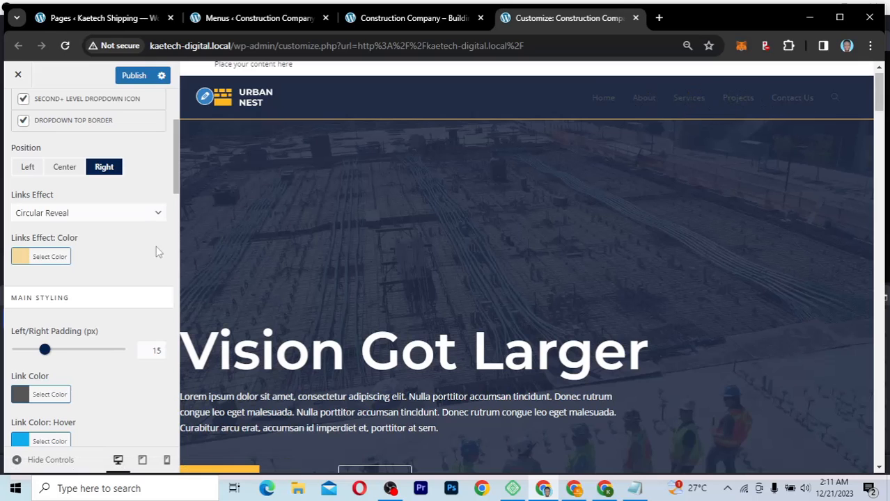
pyautogui.click(20, 256)
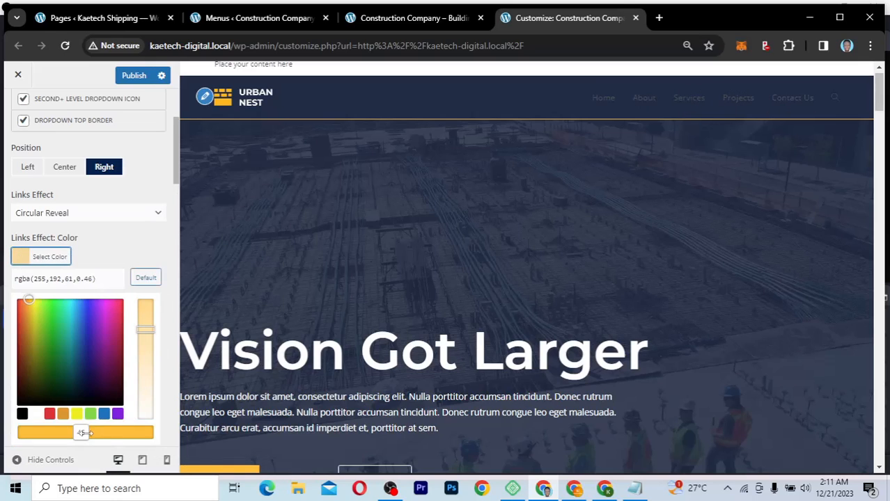
pyautogui.moveTo(81, 432); pyautogui.dragTo(59, 433)
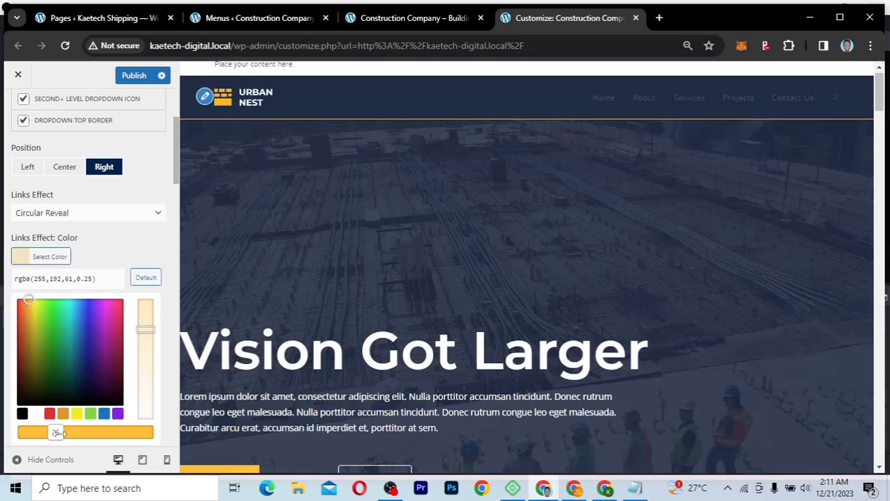
pyautogui.click(50, 259)
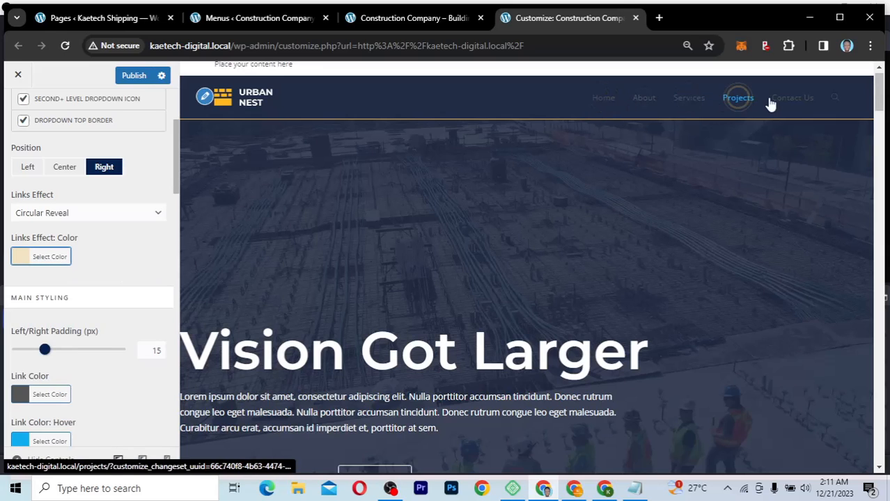
pyautogui.scroll(-1, 126, 319)
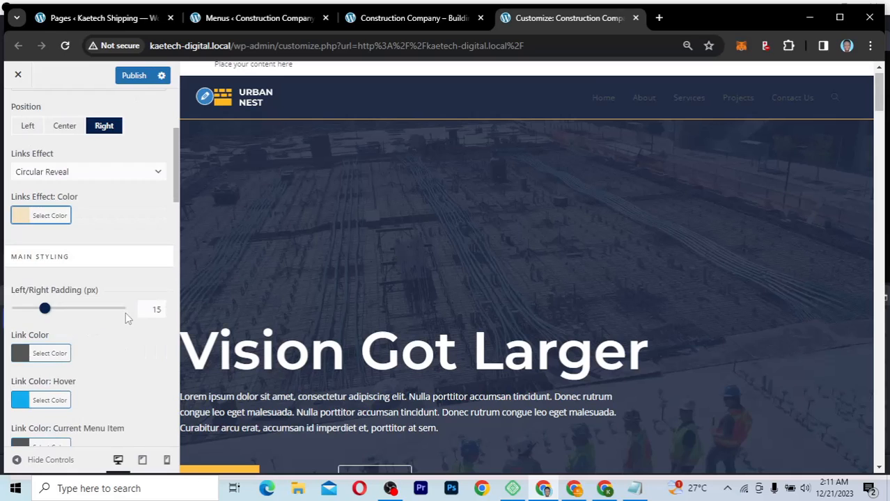
pyautogui.scroll(-2, 126, 314)
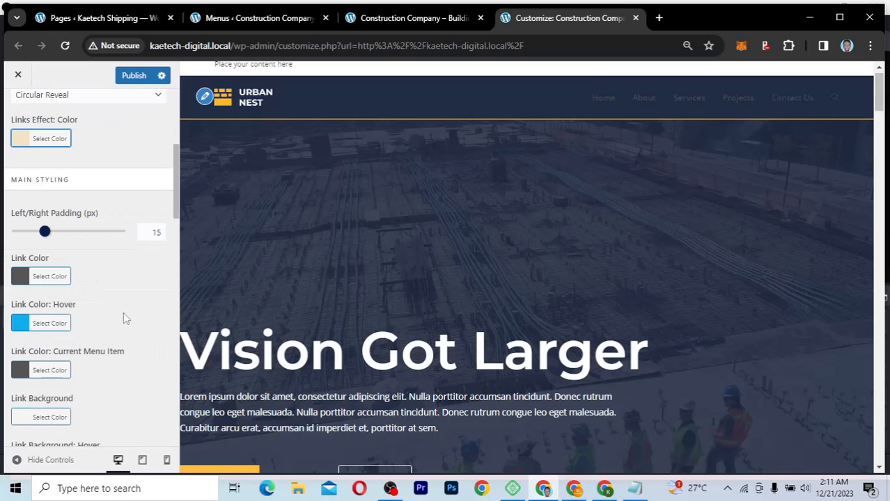
# Step: Change the header menu link colour from dark grey to white #ffffff
pyautogui.click(21, 280)
pyautogui.click(20, 277)
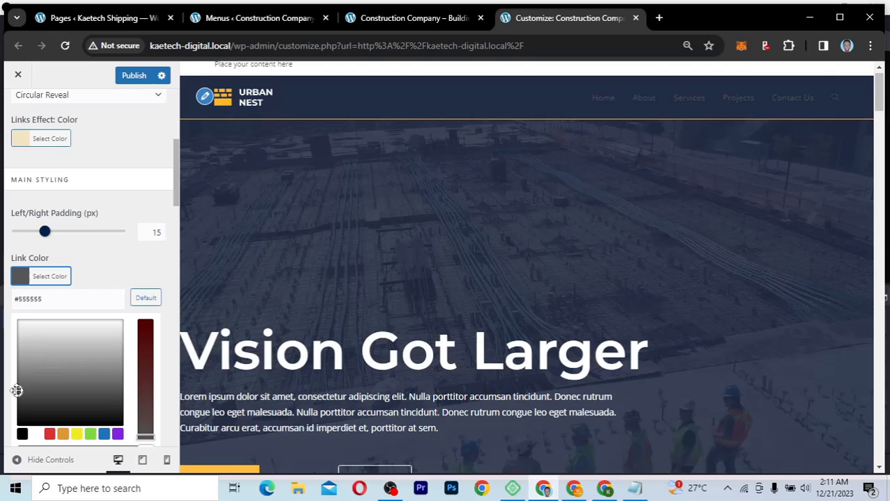
pyautogui.moveTo(9, 312); pyautogui.dragTo(21, 326)
pyautogui.click(22, 328)
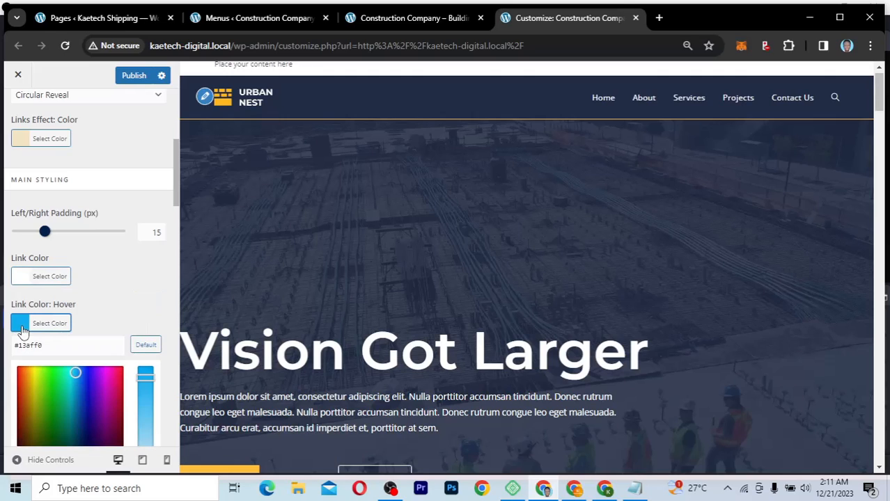
pyautogui.click(23, 281)
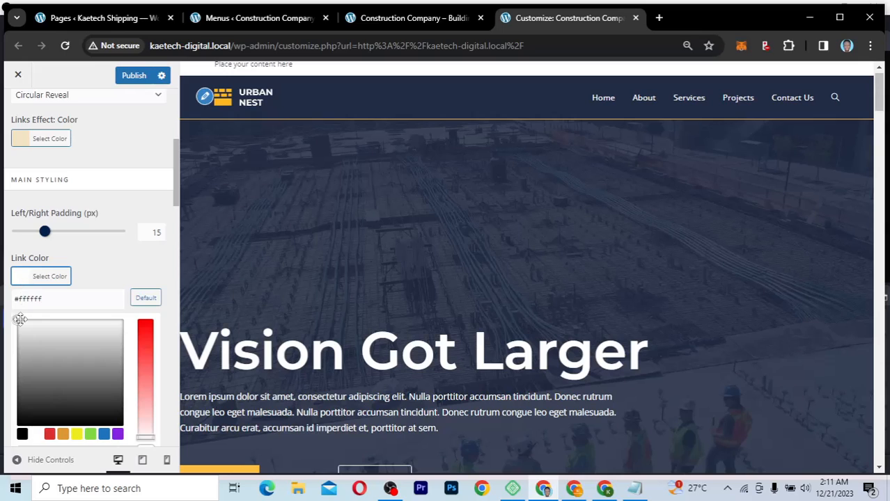
pyautogui.click(21, 278)
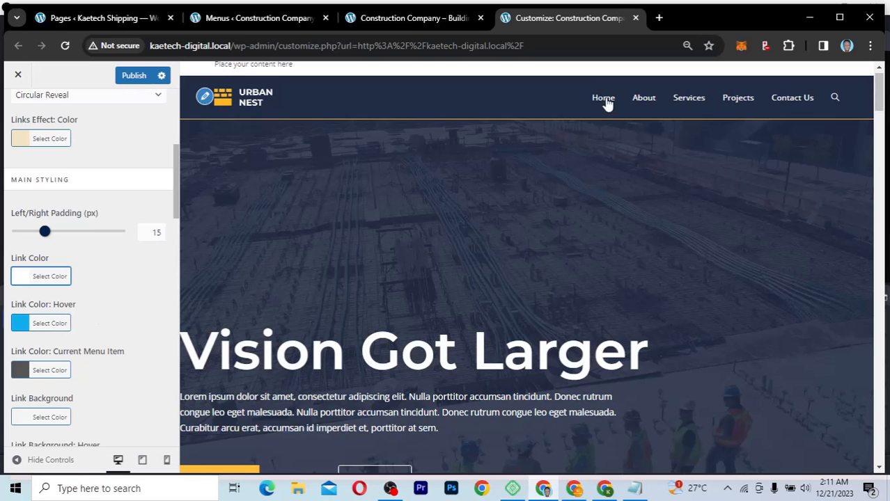
pyautogui.click(21, 325)
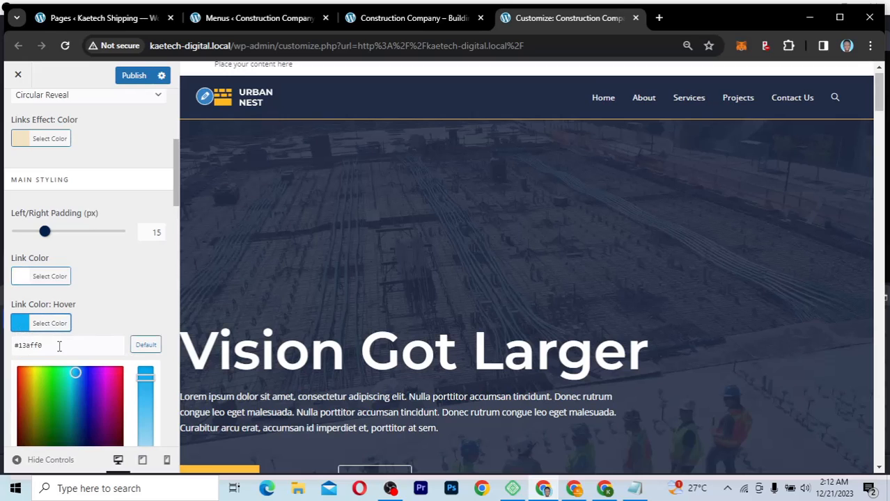
# Step: Set the menu link hover colour to white #ffffff instead of blue
pyautogui.scroll(-2, 115, 349)
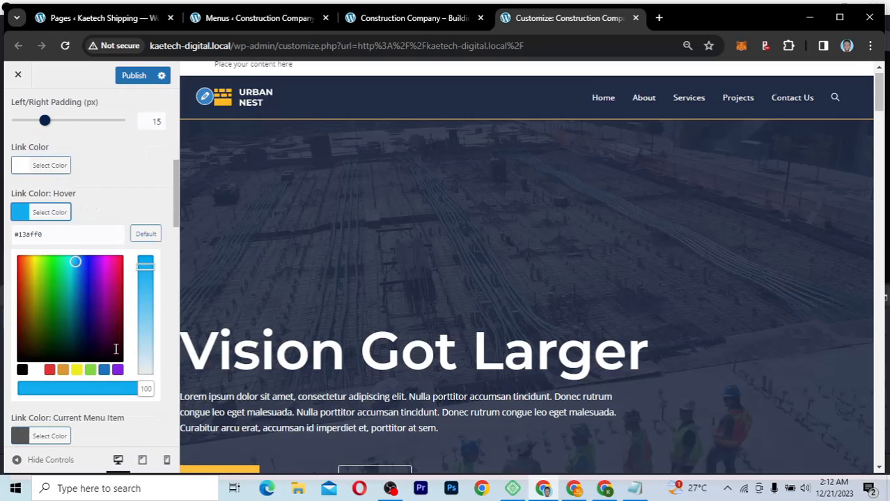
pyautogui.click(35, 369)
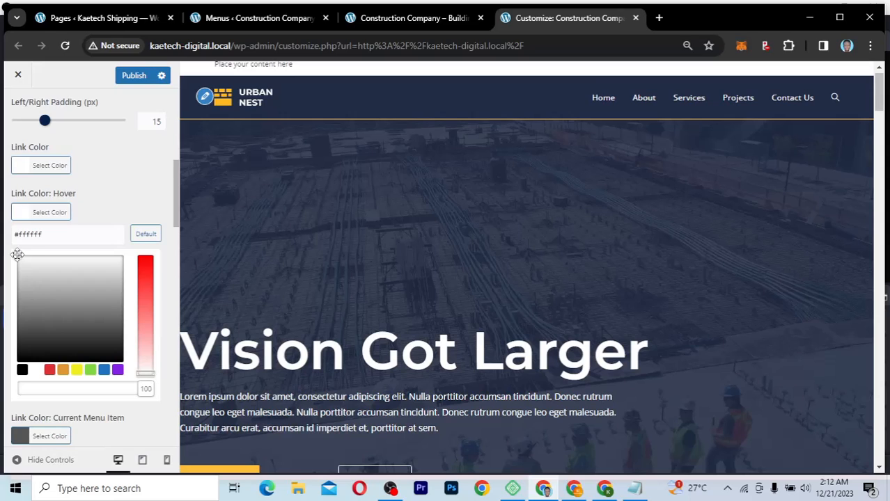
pyautogui.click(84, 208)
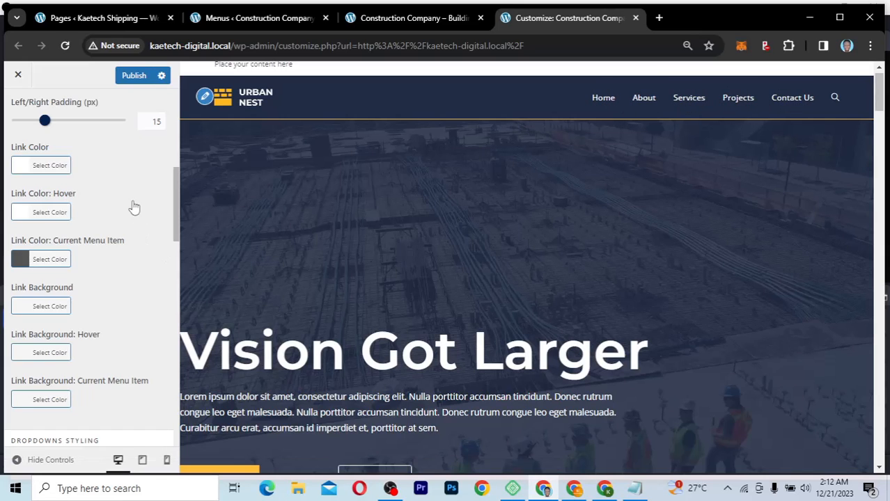
pyautogui.scroll(4, 132, 202)
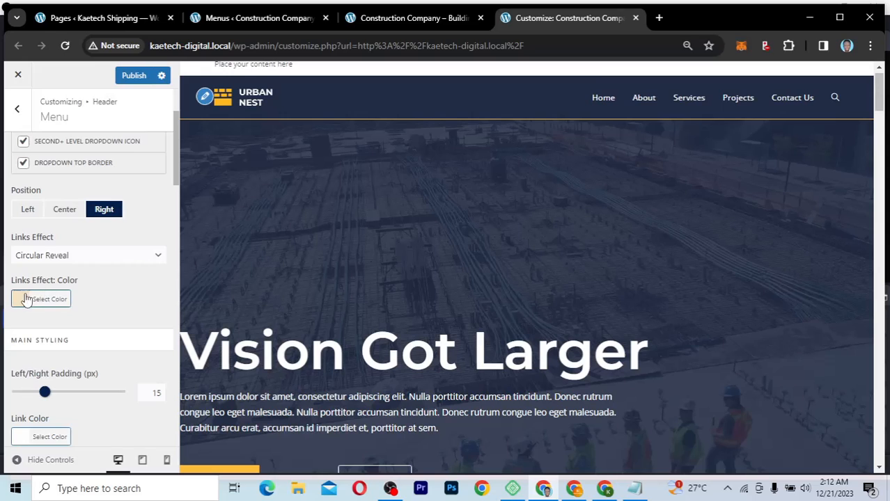
# Step: Raise the Circular Reveal effect colour opacity from 25% to 50%
pyautogui.click(39, 299)
pyautogui.scroll(-3, 104, 383)
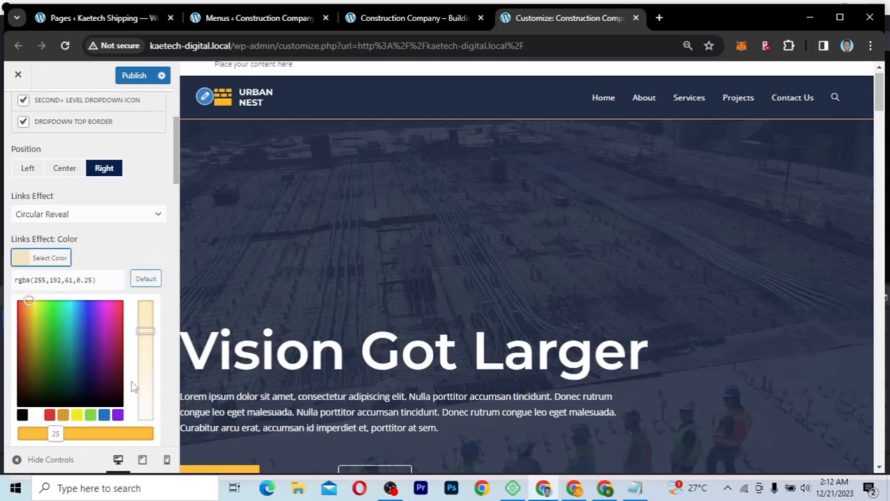
pyautogui.moveTo(52, 361); pyautogui.dragTo(85, 361)
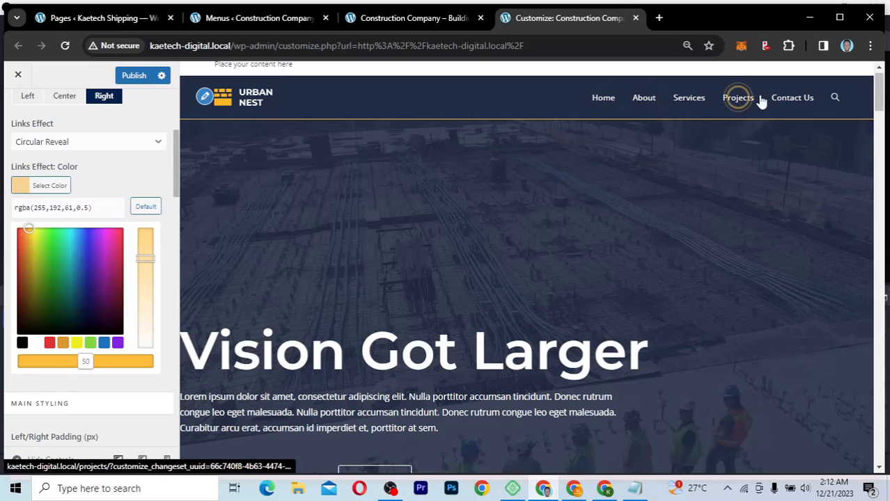
pyautogui.click(20, 186)
pyautogui.scroll(-2, 78, 341)
pyautogui.scroll(-1, 78, 341)
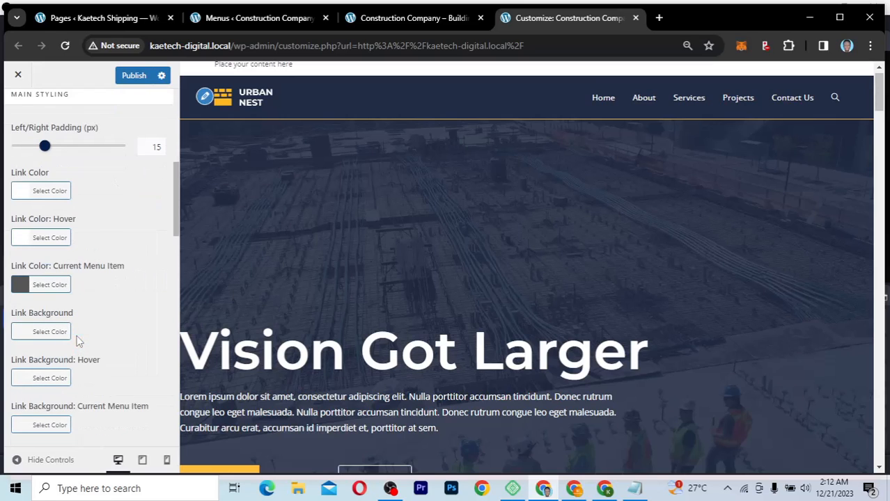
pyautogui.scroll(-2, 79, 342)
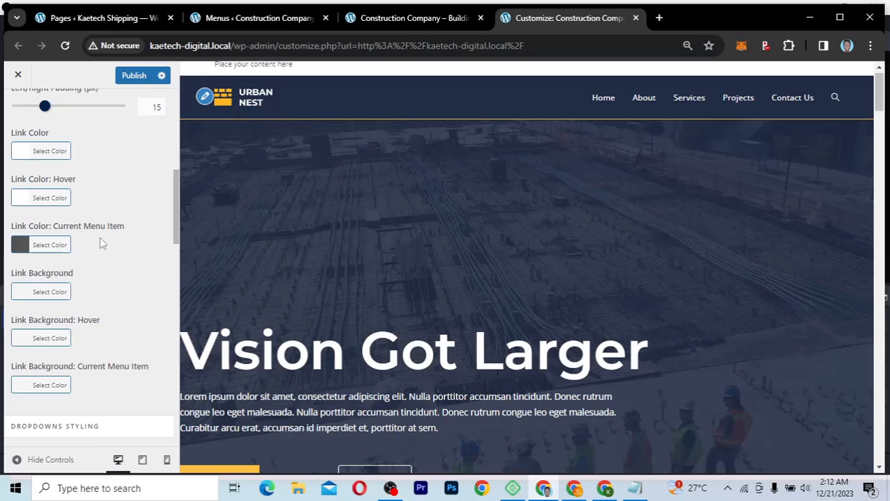
# Step: Change the current menu item link colour from #555555 to yellow #ffc03d
pyautogui.click(18, 249)
pyautogui.doubleClick(19, 268)
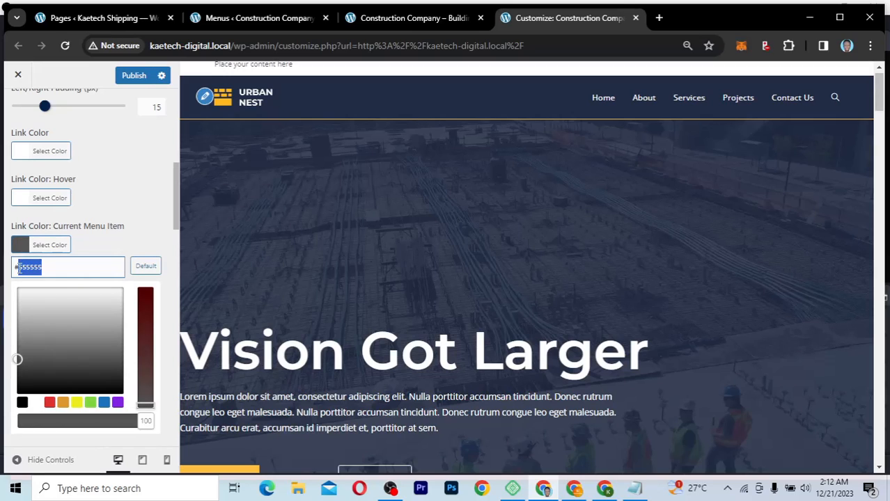
pyautogui.hotkey('ctrl', 'v')
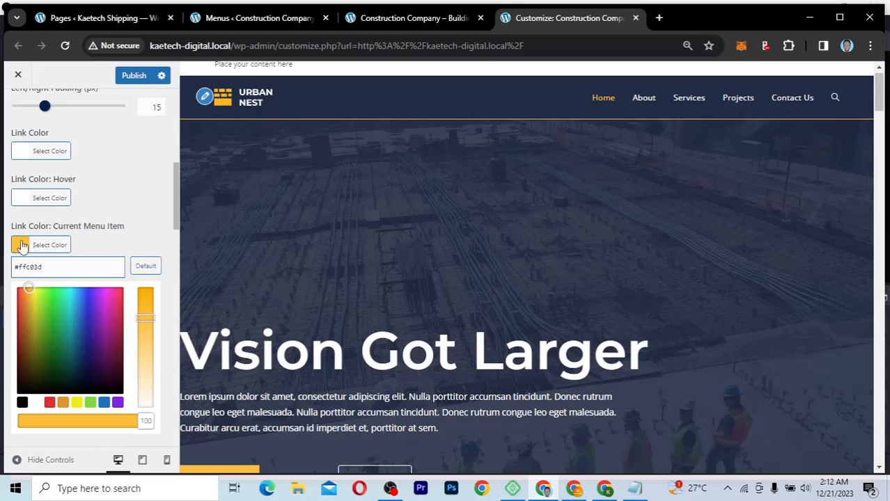
pyautogui.click(20, 245)
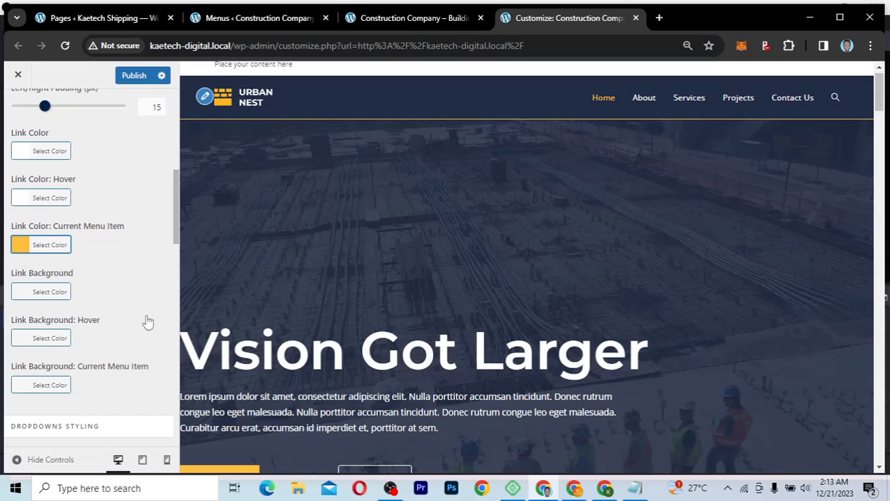
pyautogui.scroll(-3, 148, 322)
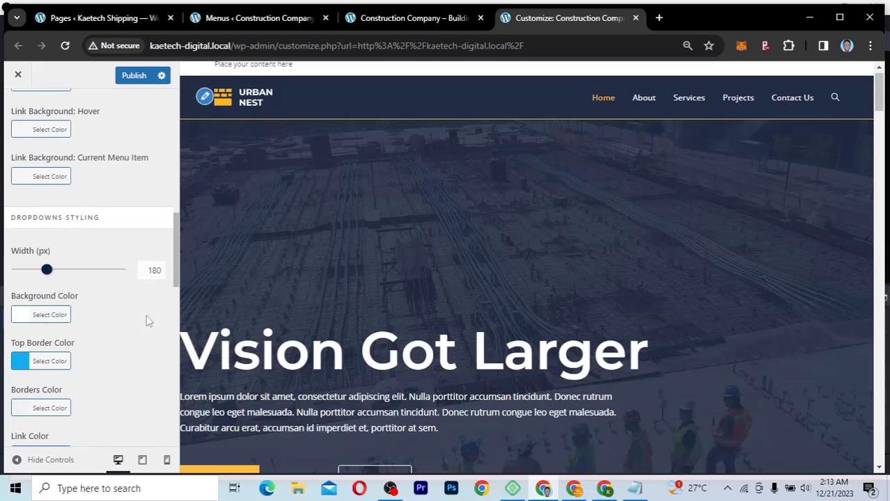
pyautogui.scroll(-1, 66, 334)
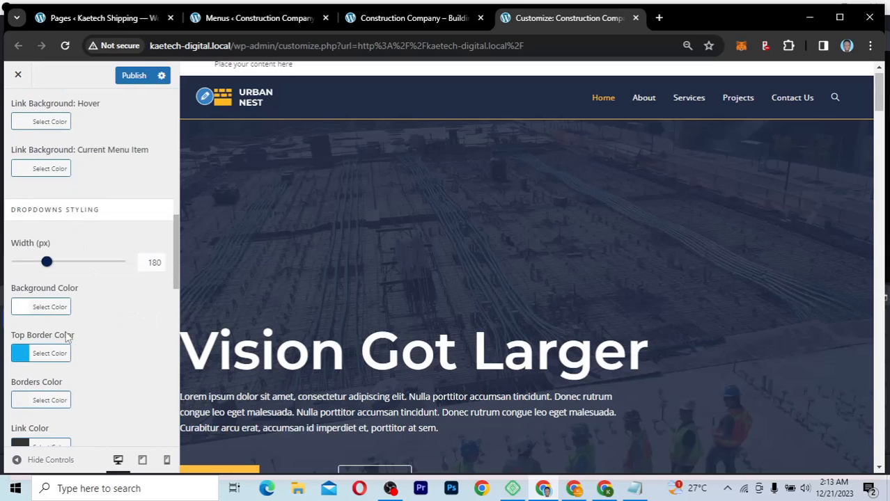
pyautogui.scroll(-1, 66, 337)
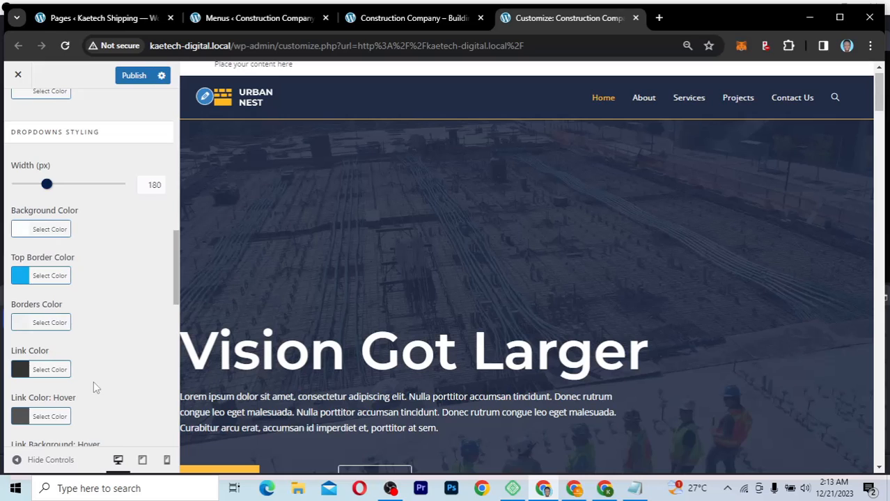
pyautogui.scroll(-7, 94, 381)
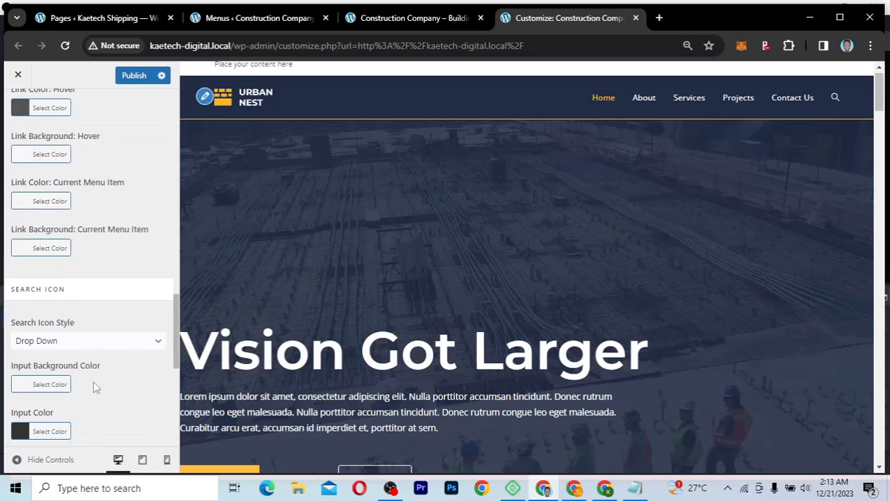
pyautogui.scroll(-1, 94, 381)
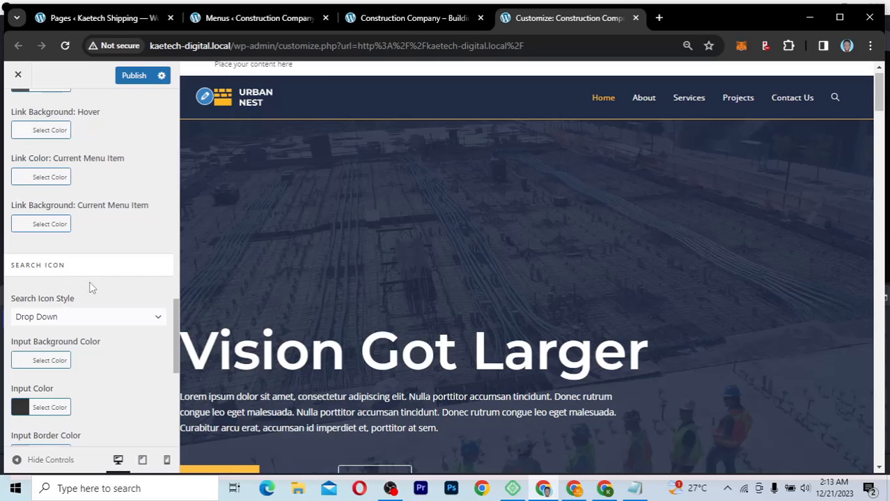
pyautogui.scroll(-2, 93, 288)
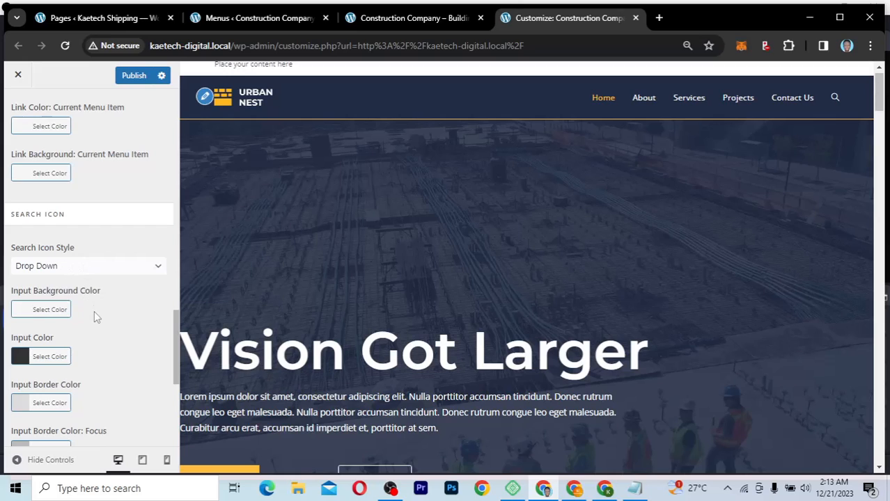
pyautogui.scroll(-3, 94, 311)
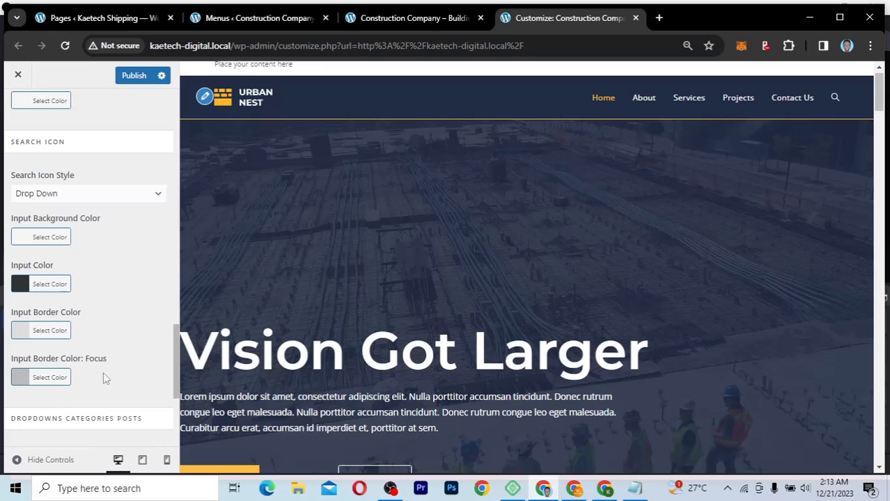
pyautogui.scroll(-3, 103, 371)
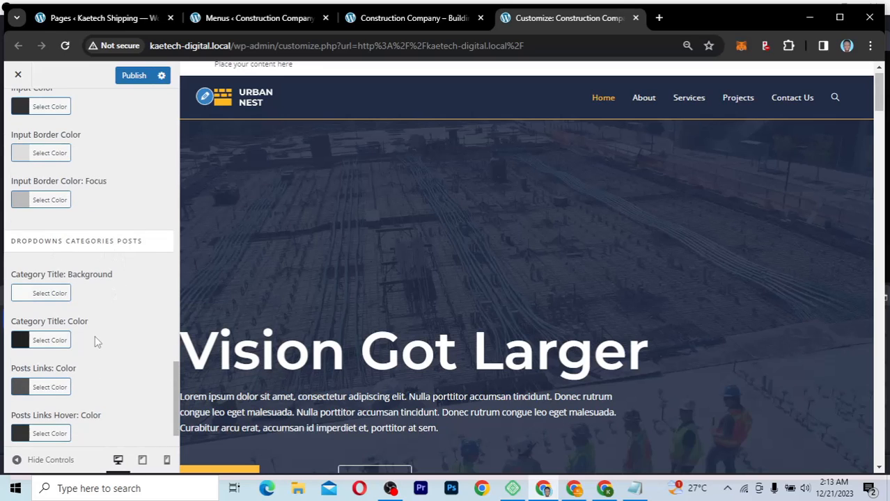
pyautogui.scroll(-1, 94, 336)
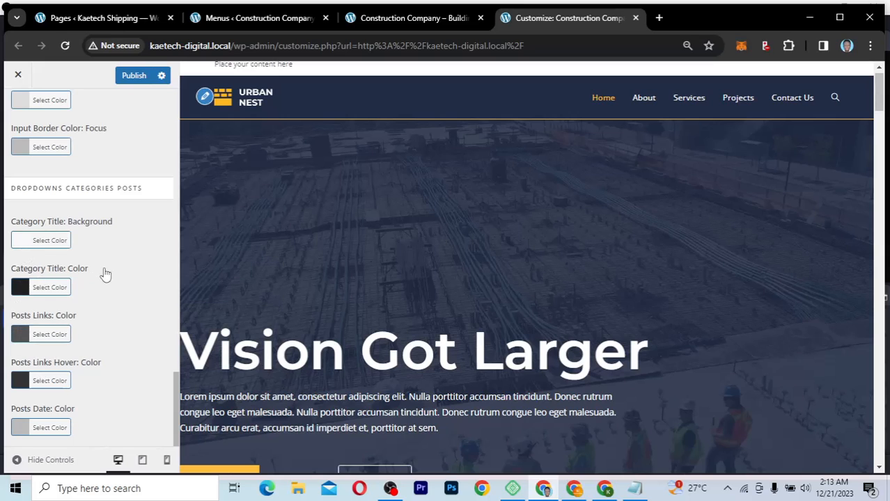
pyautogui.scroll(12, 104, 274)
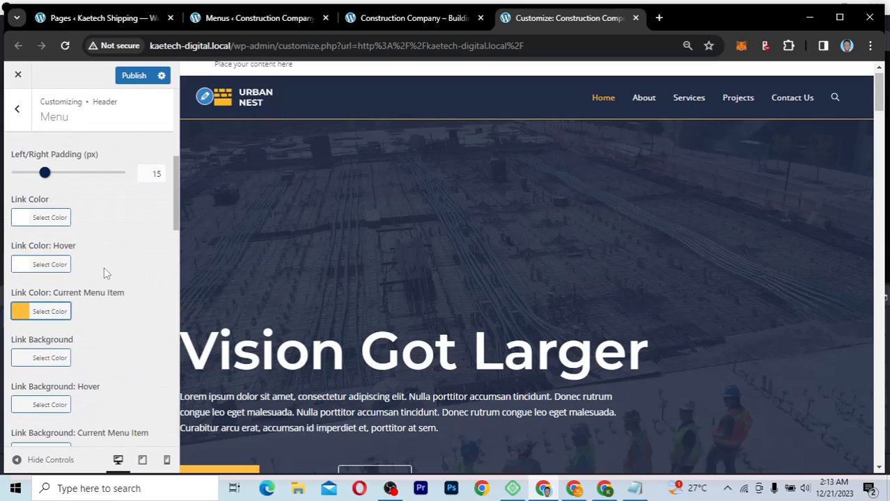
pyautogui.scroll(4, 104, 271)
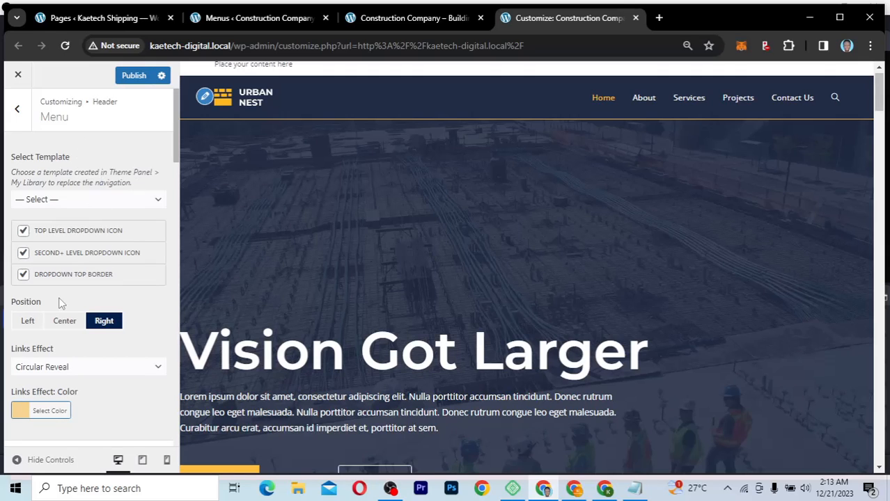
pyautogui.scroll(-1, 60, 302)
pyautogui.scroll(-10, 60, 302)
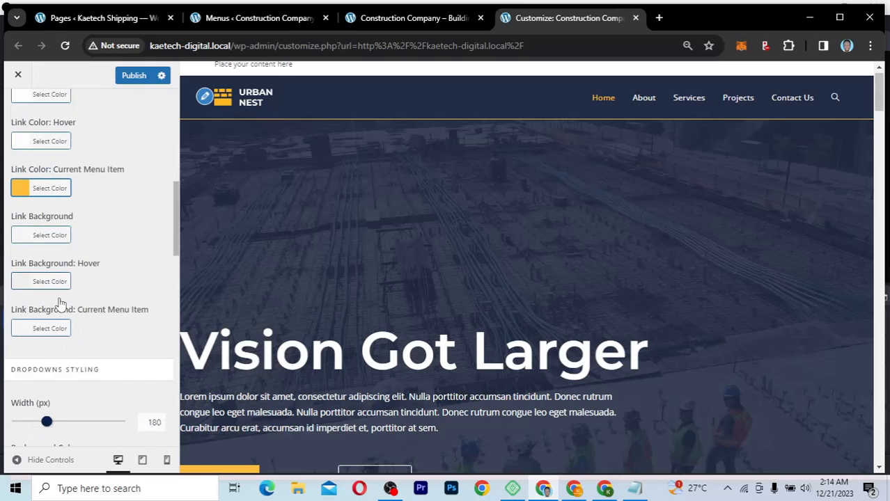
pyautogui.scroll(10, 60, 304)
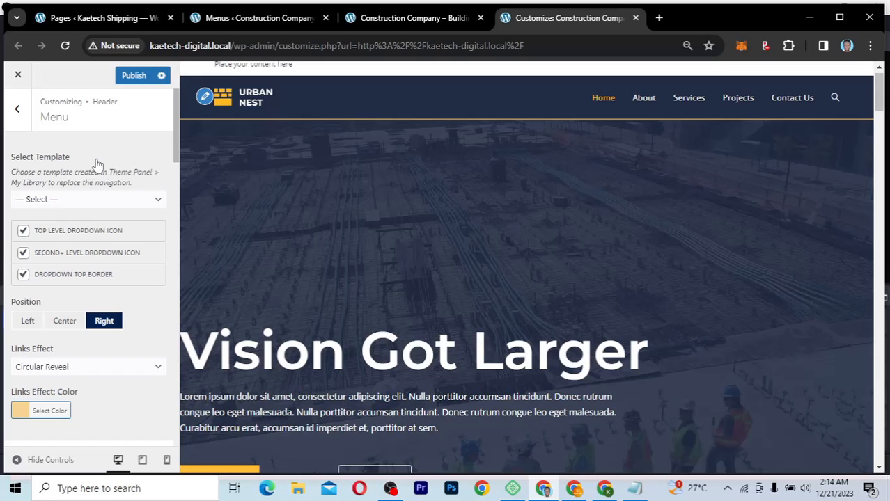
# Step: Publish the menu styling changes and go back to the Header sections list
pyautogui.click(133, 77)
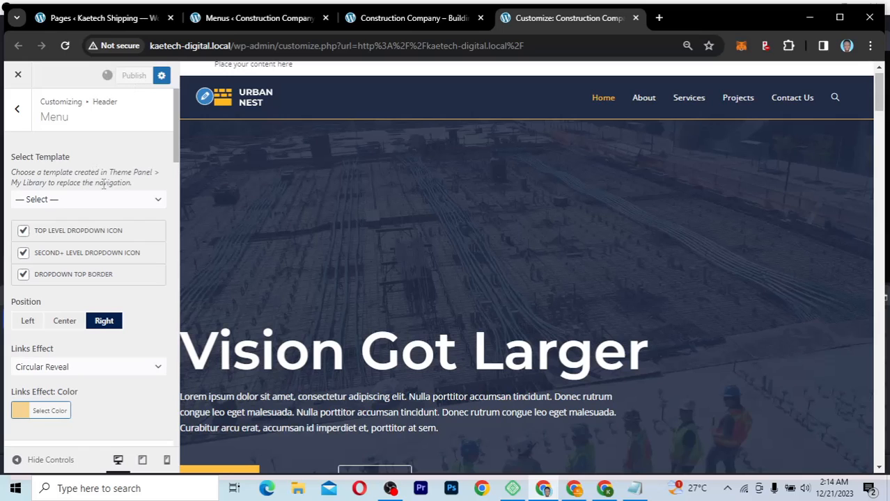
pyautogui.click(20, 110)
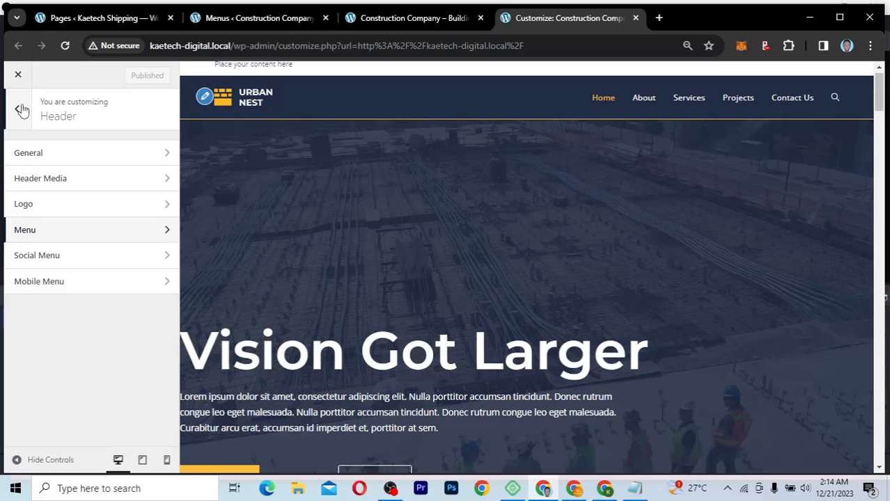
# Step: Enable the header Social Menu, leaving its template at '— Select —'
pyautogui.click(116, 259)
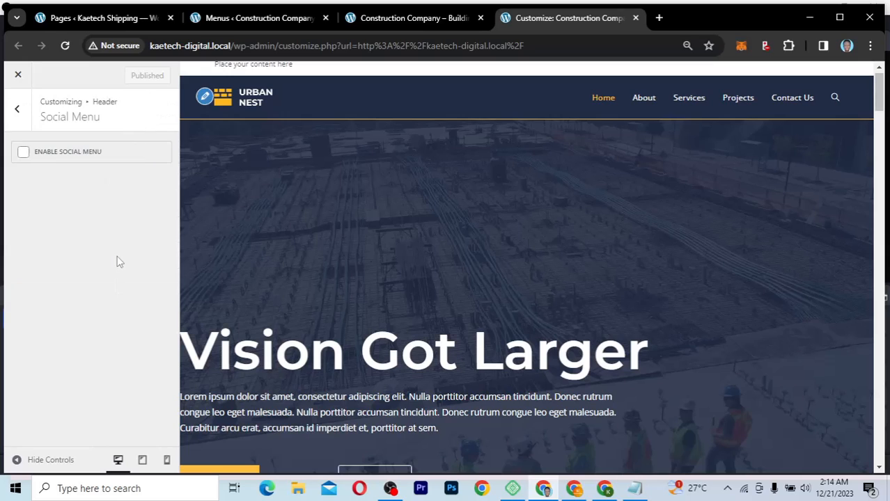
pyautogui.click(25, 157)
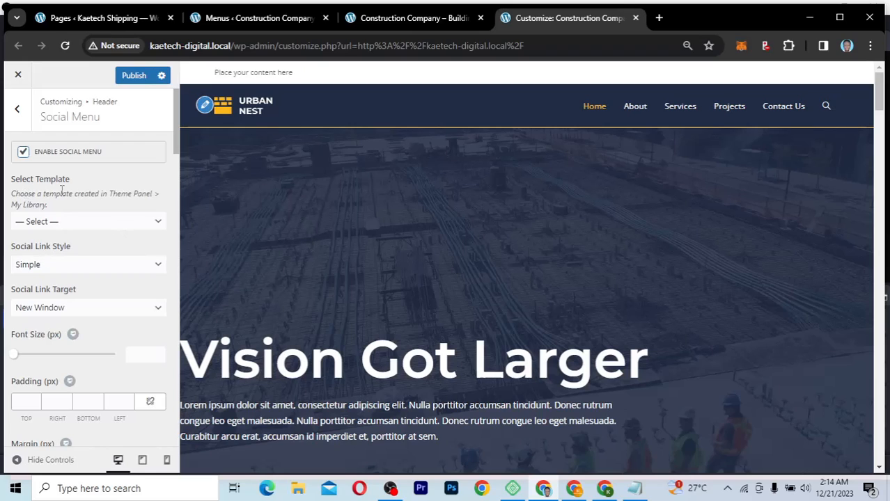
pyautogui.click(66, 222)
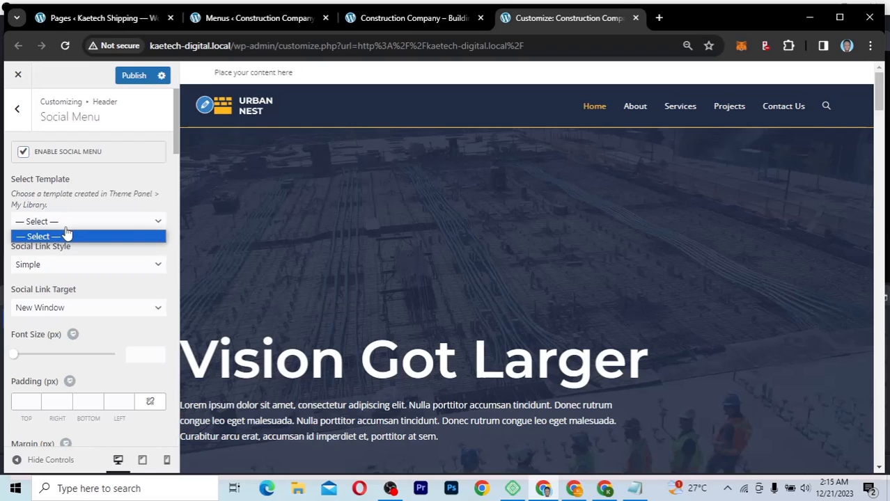
pyautogui.click(65, 236)
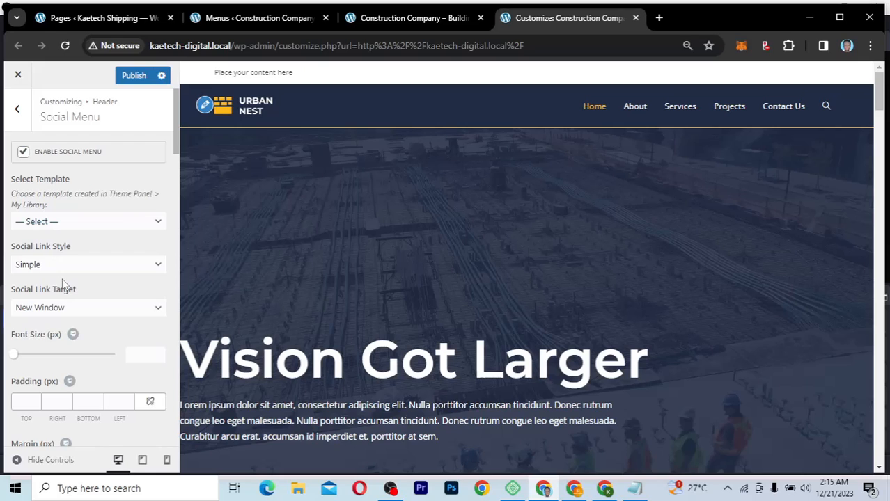
pyautogui.scroll(-2, 62, 282)
pyautogui.scroll(-3, 62, 282)
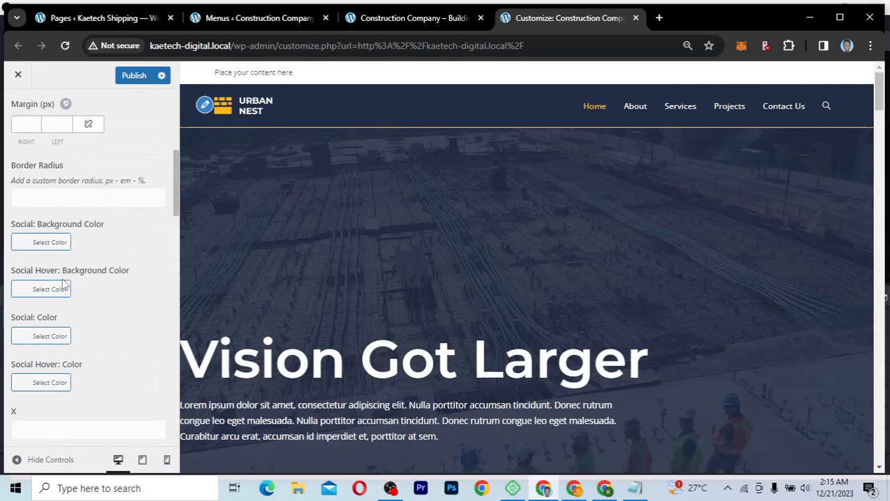
pyautogui.scroll(3, 62, 282)
pyautogui.scroll(3, 63, 279)
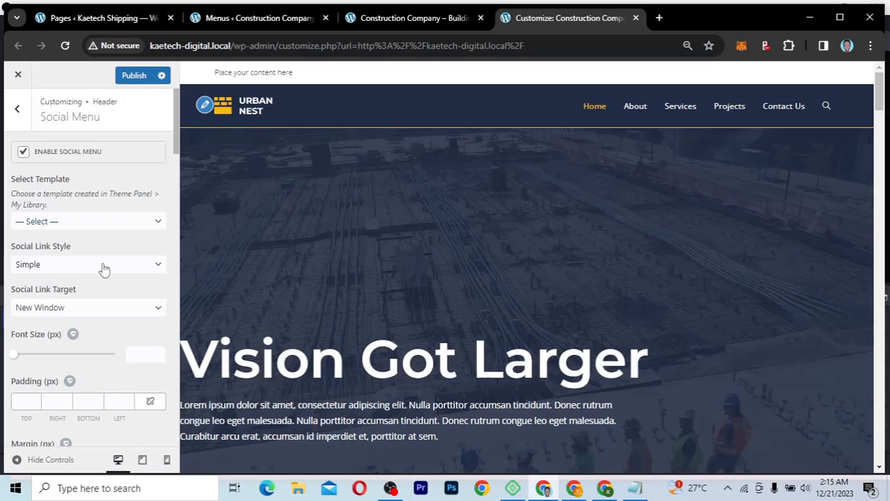
pyautogui.scroll(-5, 91, 261)
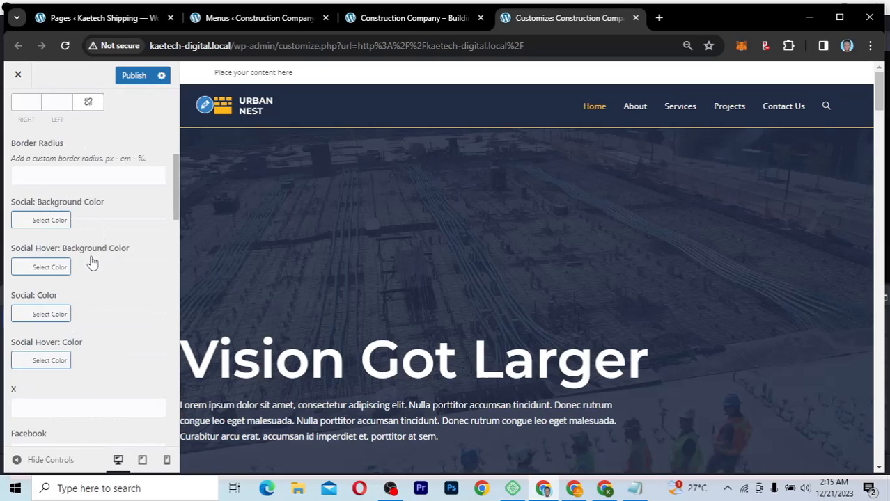
pyautogui.scroll(-5, 93, 262)
pyautogui.scroll(3, 92, 263)
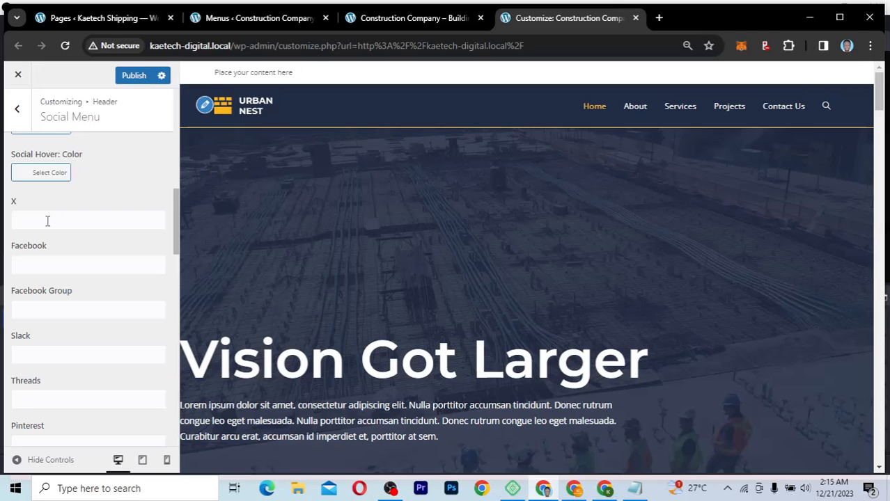
# Step: Enter '#' as the link for both the X and Facebook social fields
pyautogui.click(47, 221)
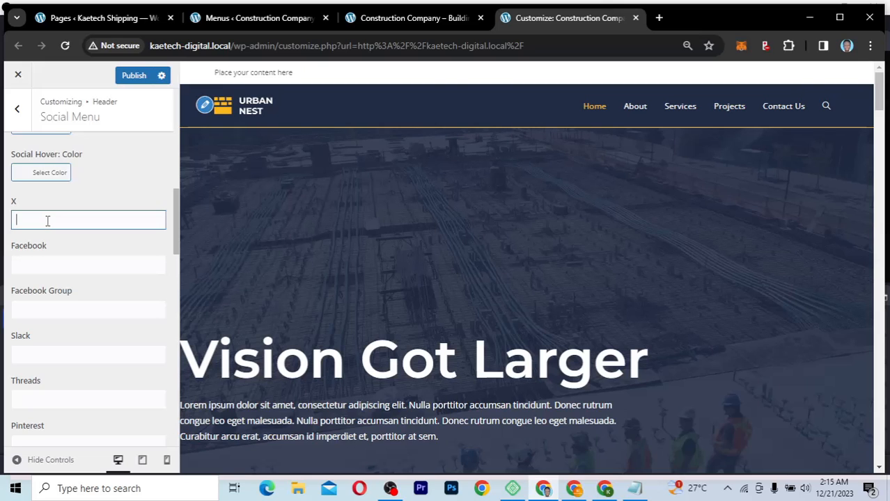
pyautogui.write('#')
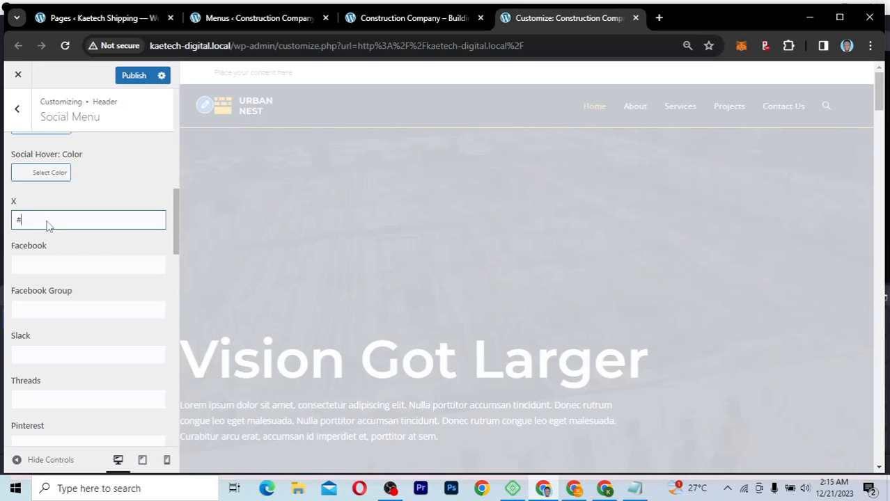
pyautogui.click(32, 264)
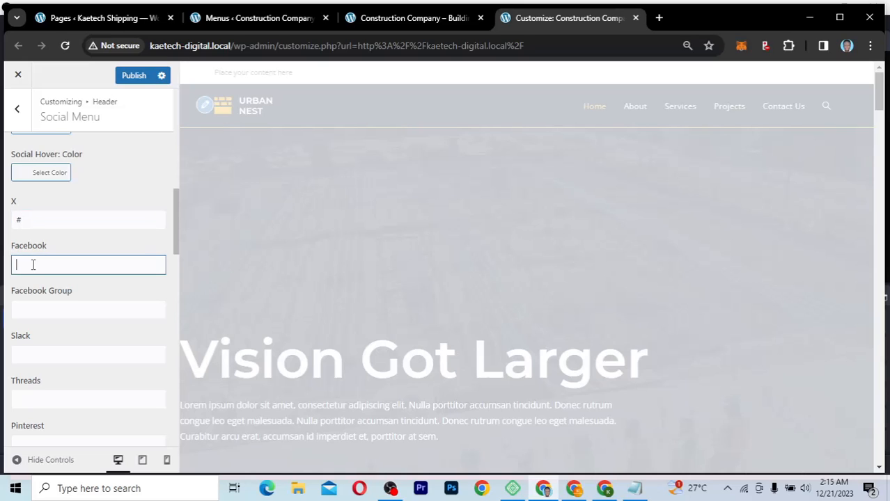
pyautogui.write('#')
pyautogui.scroll(-3, 43, 356)
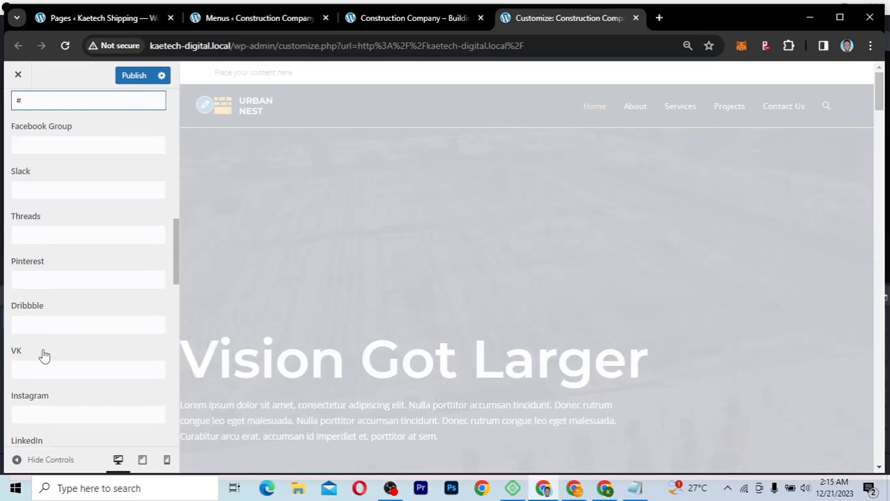
pyautogui.scroll(12, 43, 348)
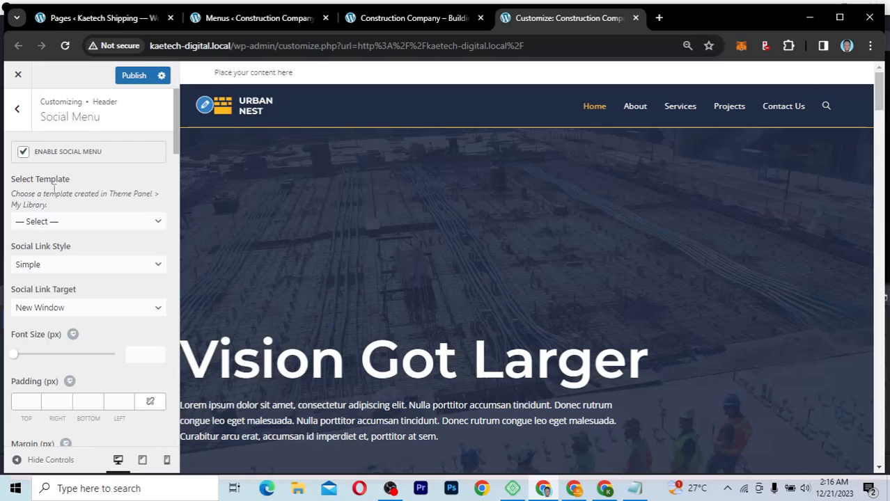
# Step: Review the Top Bar Social, General and Content settings, then return to the main Customizer list
pyautogui.click(21, 115)
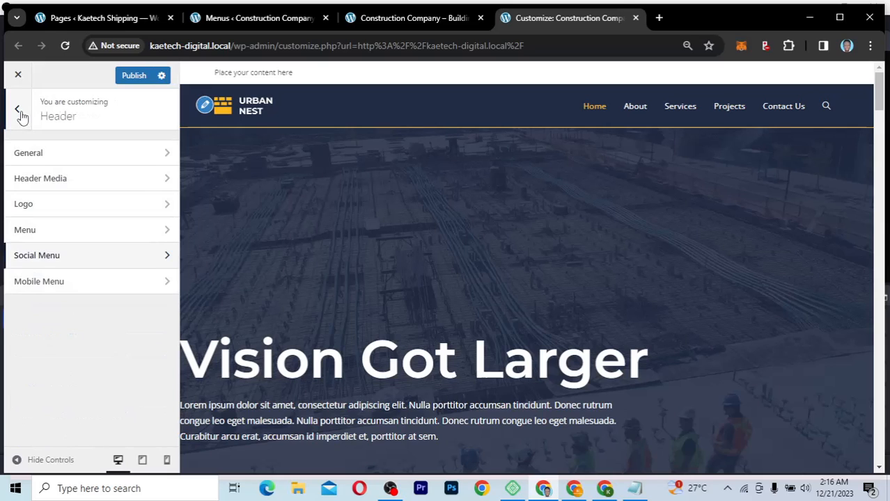
pyautogui.click(54, 155)
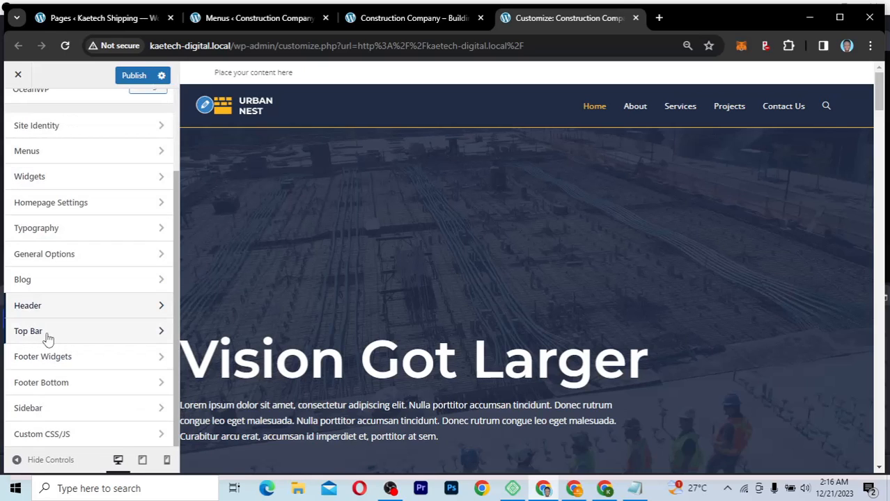
pyautogui.click(69, 335)
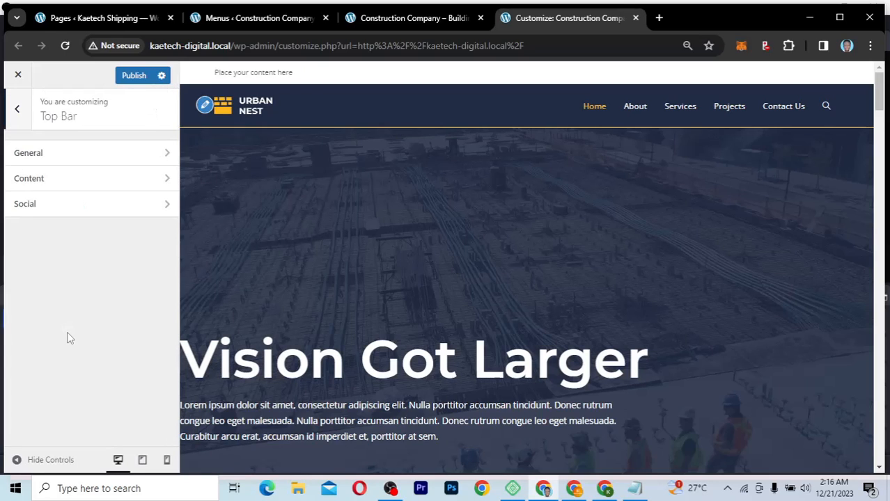
pyautogui.click(71, 211)
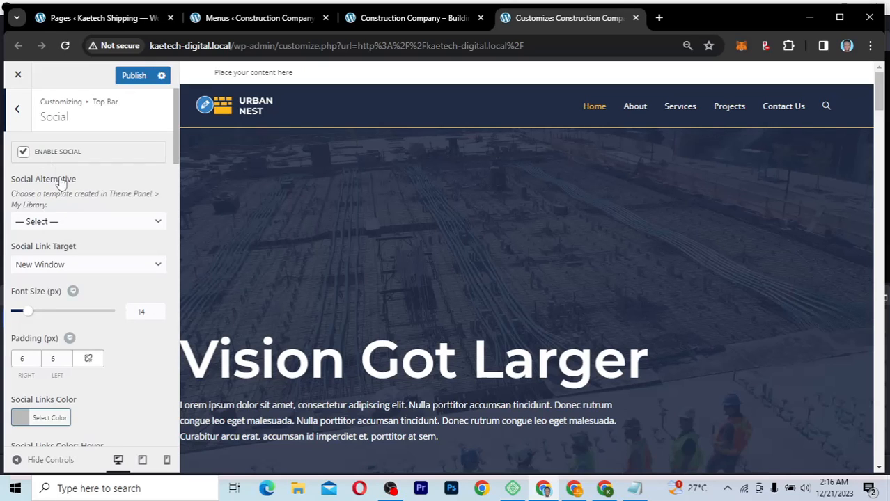
pyautogui.click(19, 109)
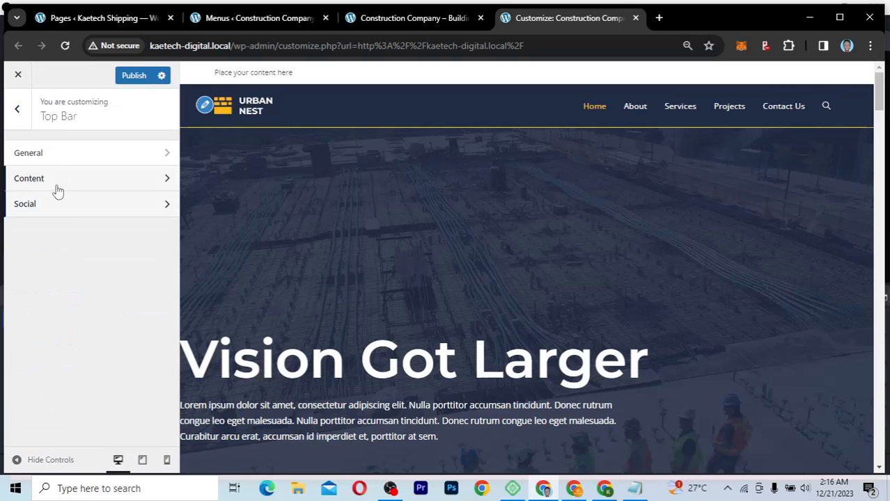
pyautogui.click(98, 157)
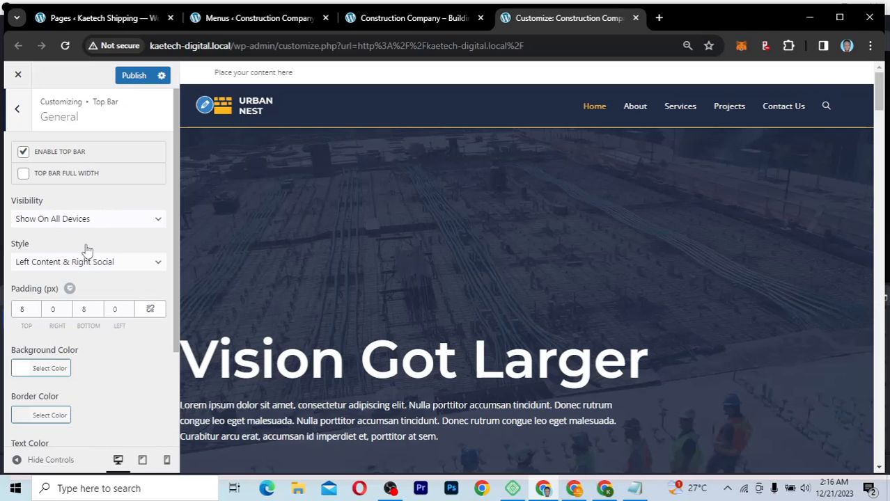
pyautogui.click(21, 110)
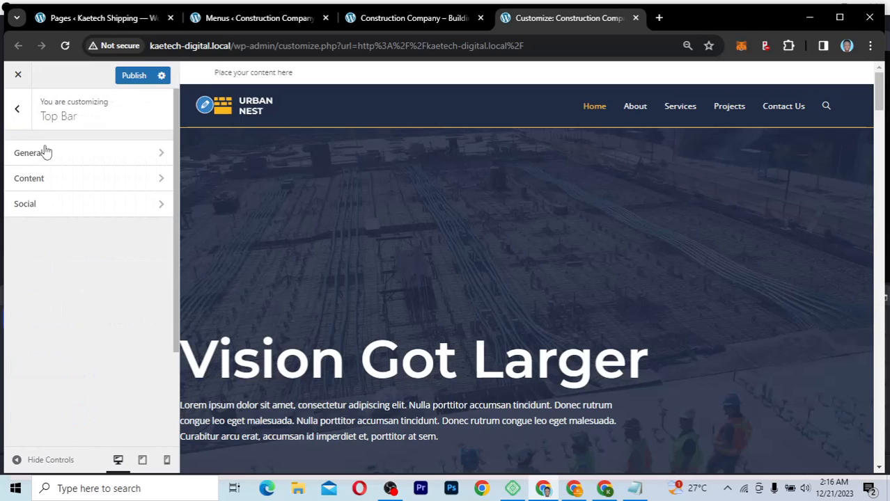
pyautogui.click(62, 179)
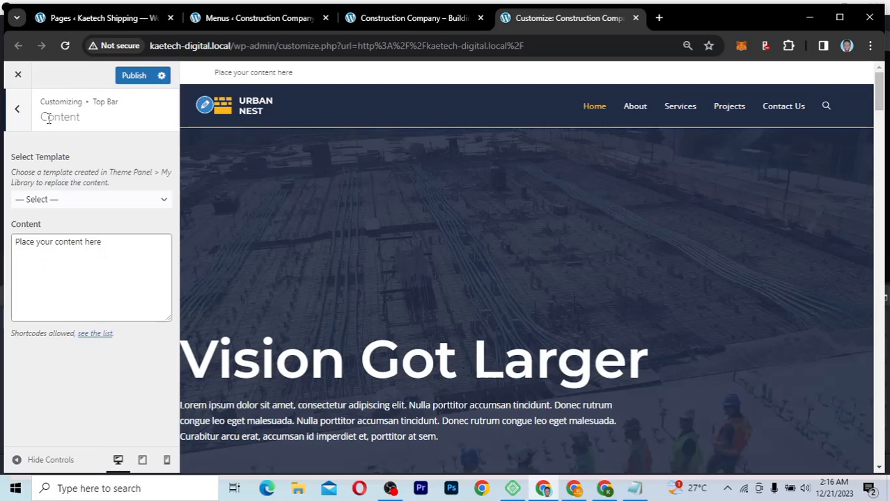
pyautogui.click(19, 112)
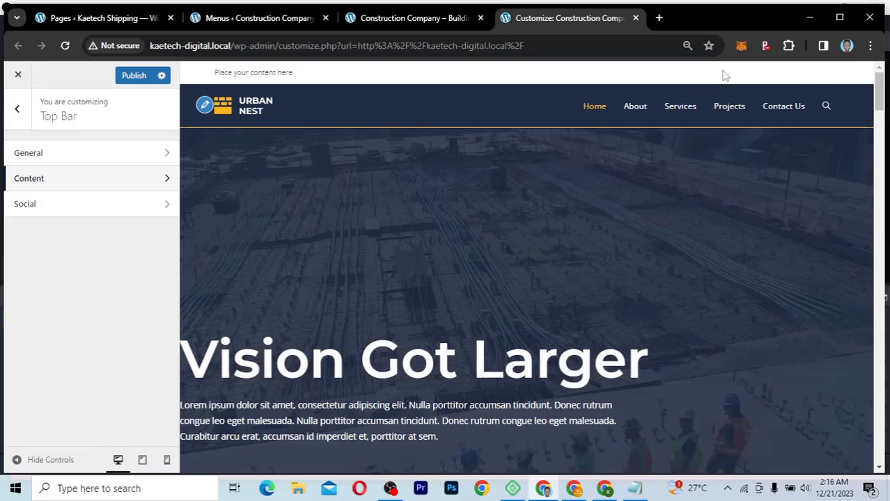
pyautogui.click(17, 109)
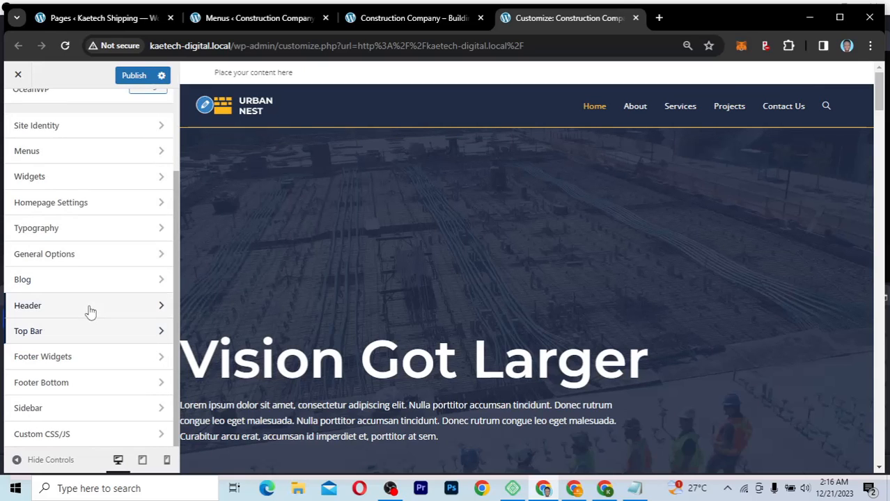
# Step: In Header › Social Menu, replace the X link's # with facebook.com and check the preview
pyautogui.click(91, 312)
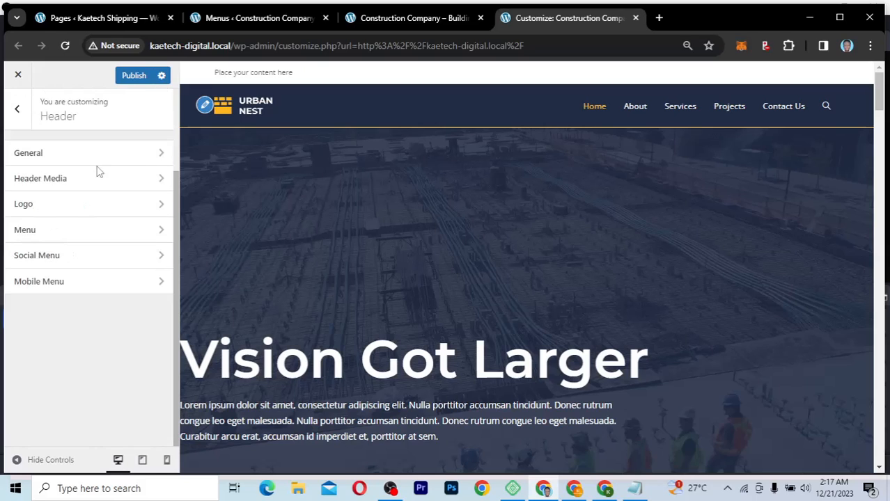
pyautogui.click(83, 257)
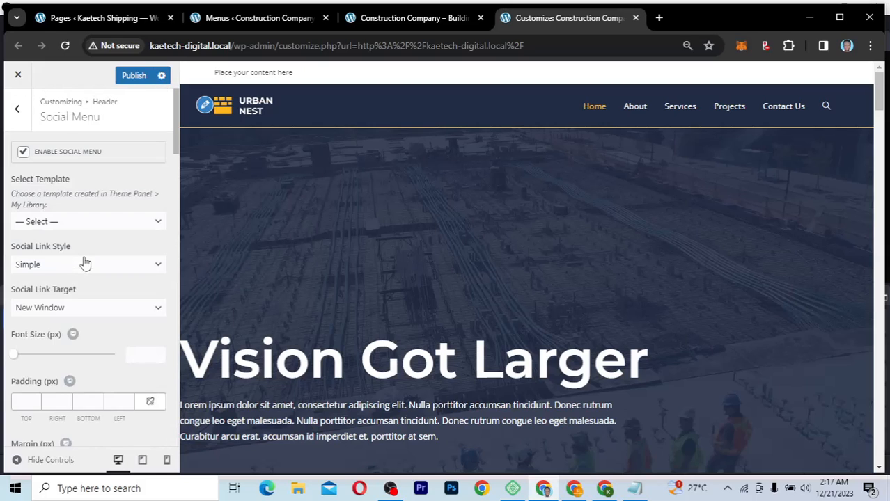
pyautogui.scroll(-4, 84, 263)
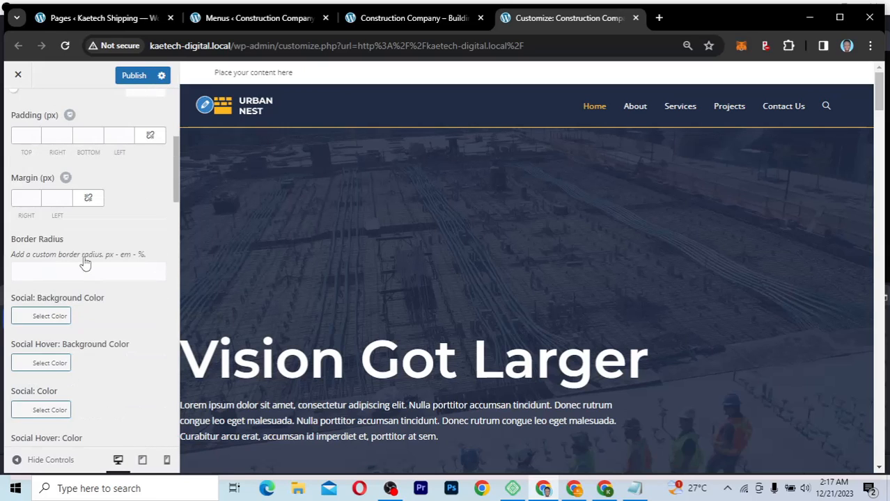
pyautogui.scroll(-4, 85, 263)
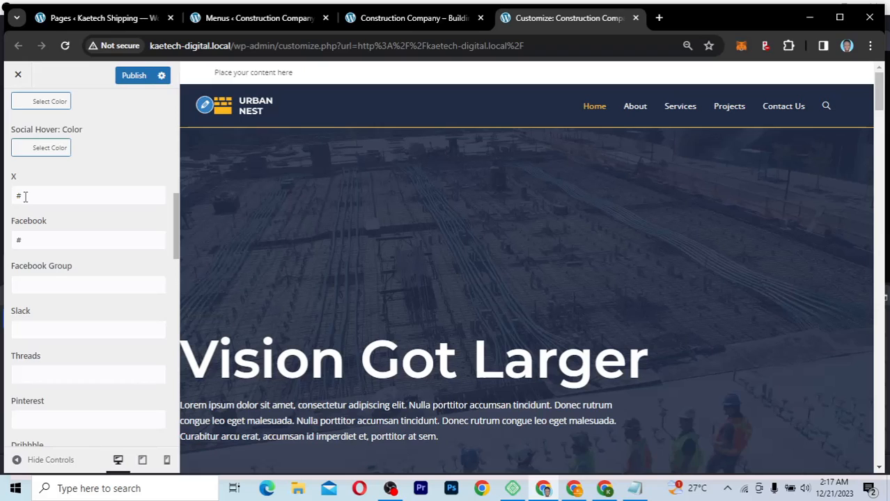
pyautogui.moveTo(24, 198); pyautogui.dragTo(10, 200)
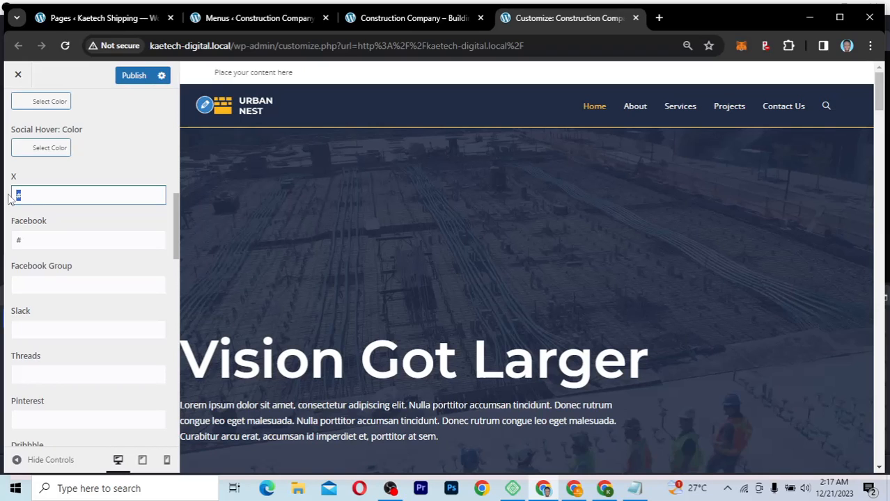
pyautogui.write('fac')
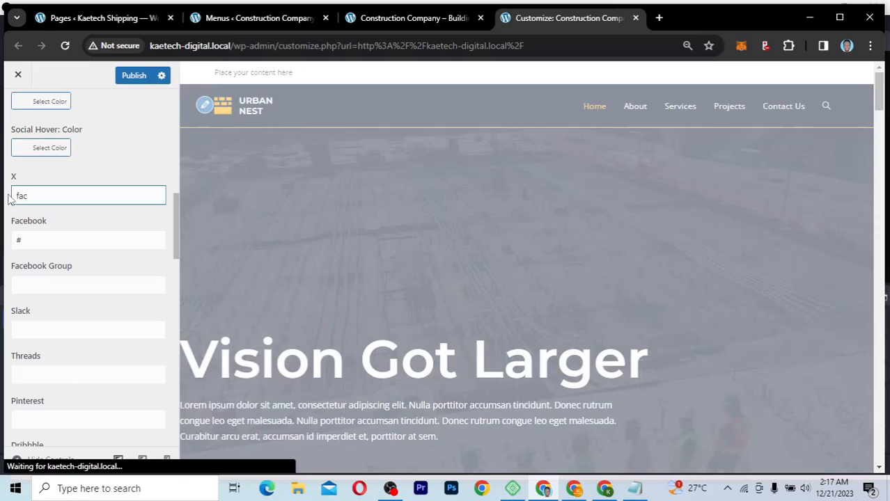
pyautogui.write('ebook.com')
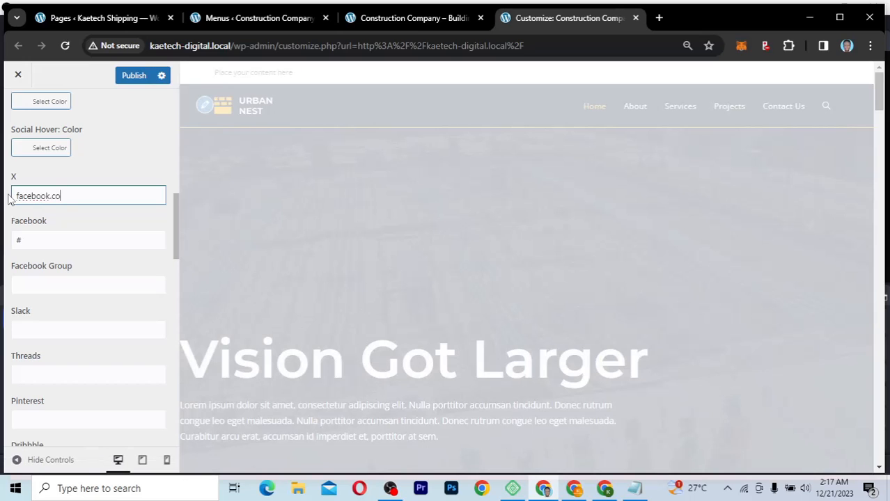
pyautogui.tripleClick(103, 194)
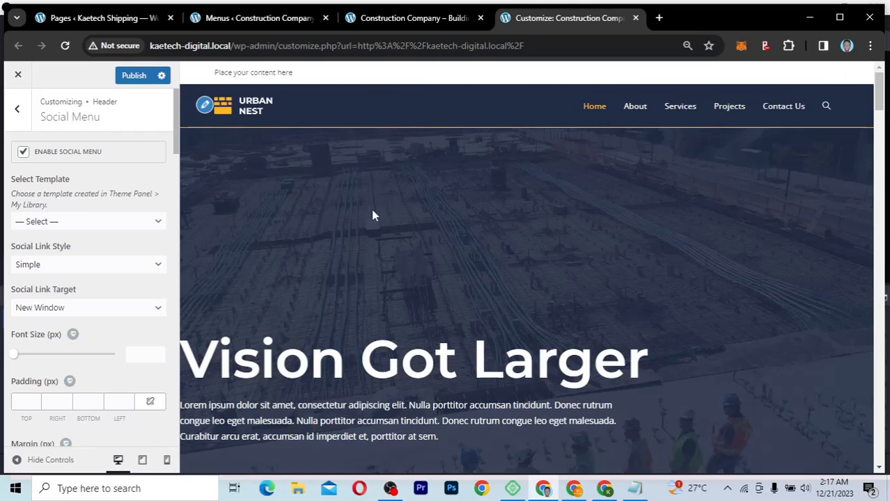
pyautogui.scroll(-5, 373, 210)
pyautogui.scroll(-15, 370, 193)
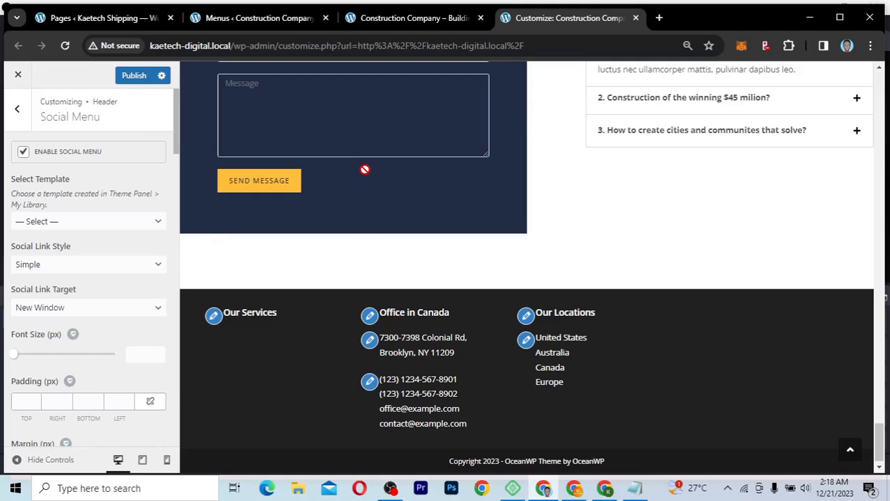
pyautogui.scroll(10, 364, 170)
pyautogui.scroll(5, 364, 170)
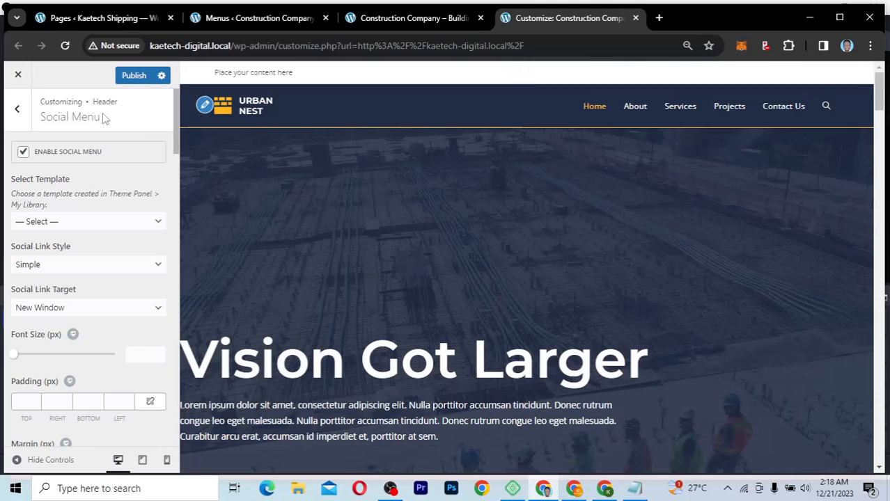
# Step: Enter facebook.com as the Top Bar › Social Facebook link so its icon appears
pyautogui.click(17, 110)
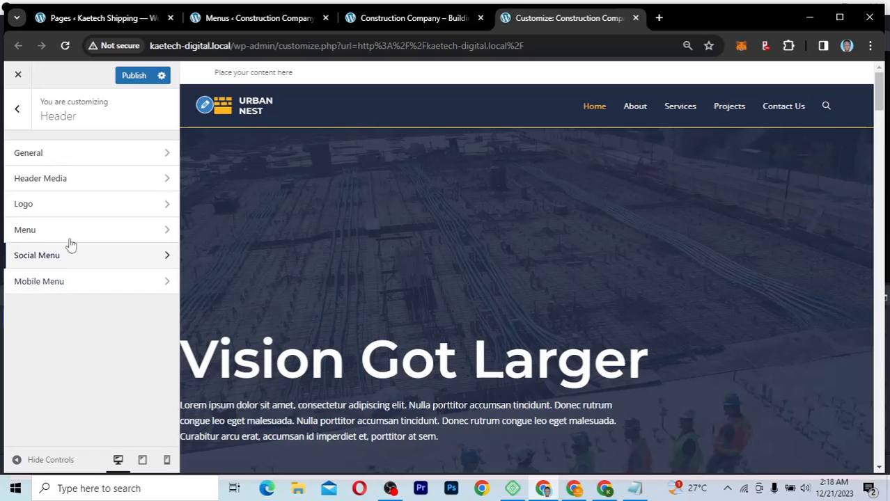
pyautogui.click(78, 161)
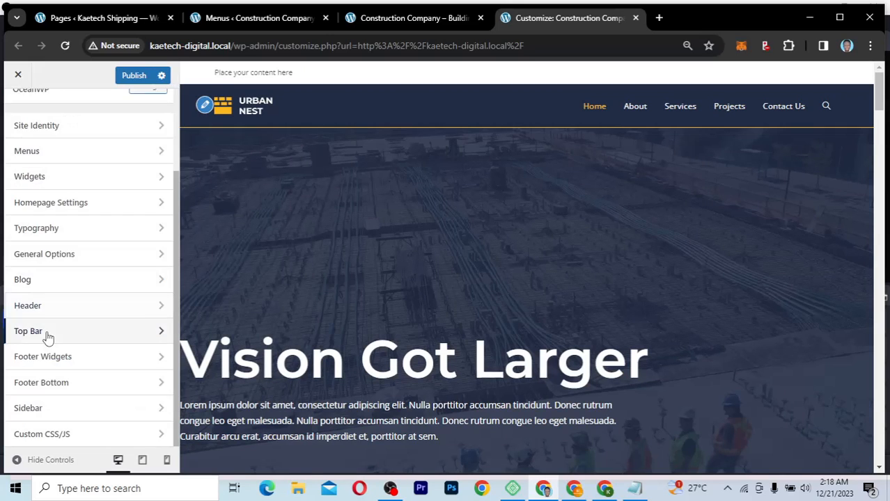
pyautogui.click(47, 333)
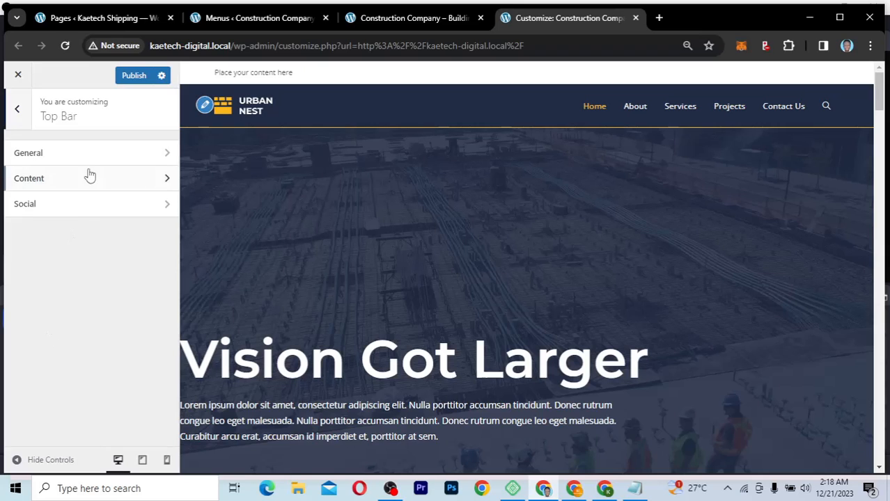
pyautogui.click(82, 208)
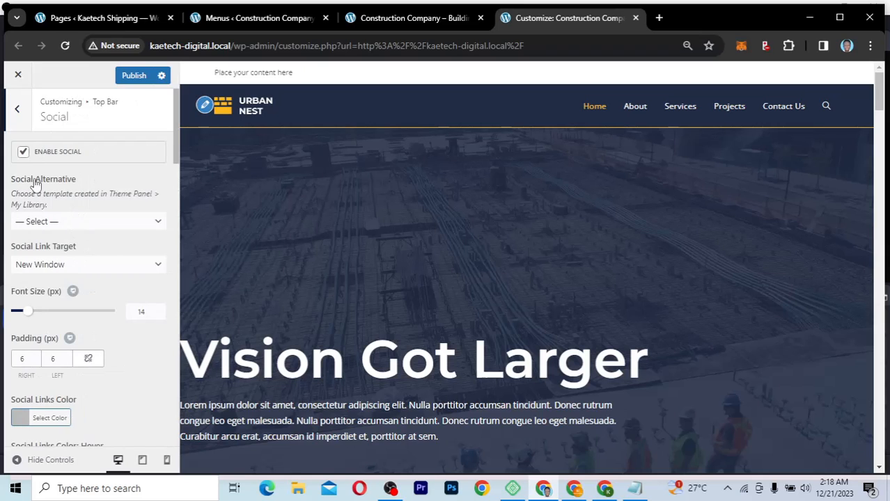
pyautogui.scroll(-5, 95, 314)
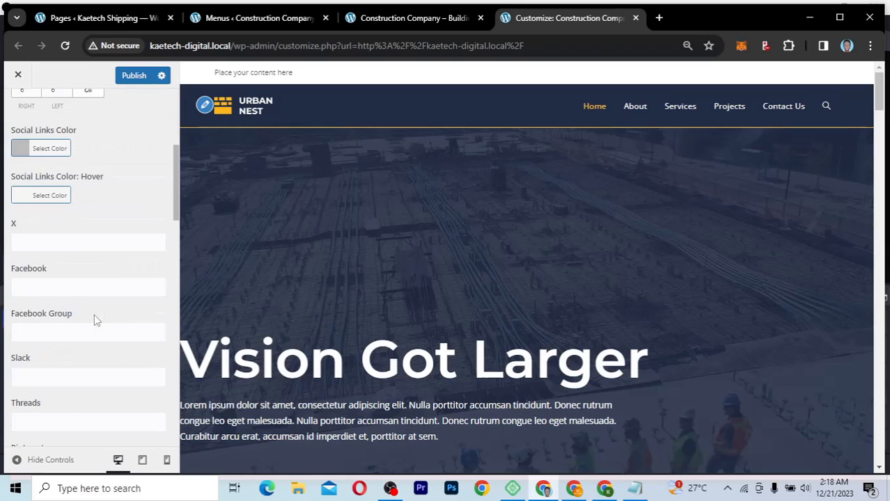
pyautogui.click(35, 229)
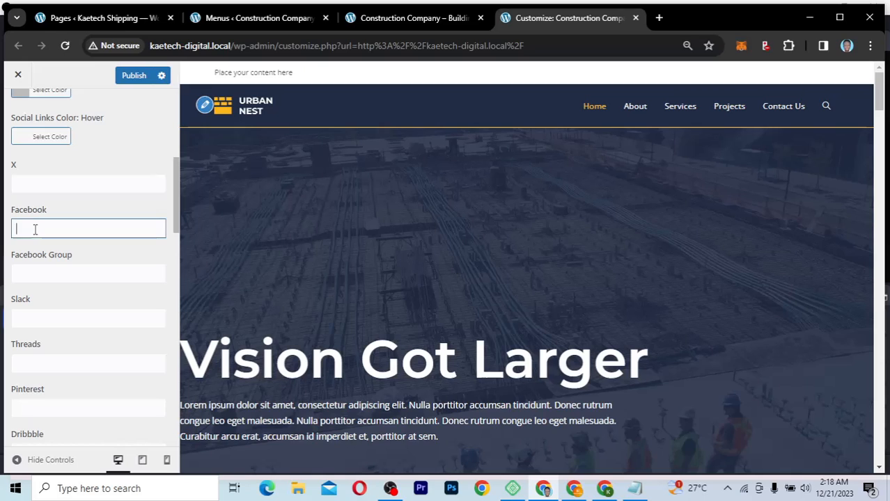
pyautogui.write('facebook.com')
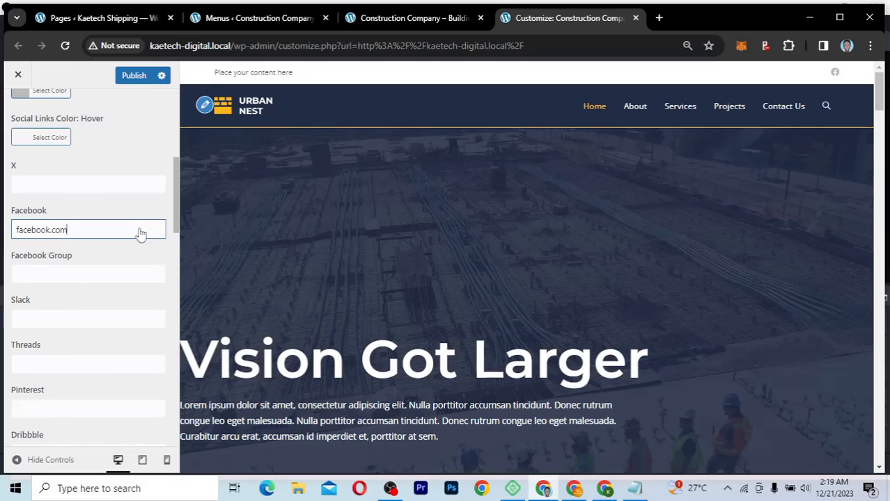
pyautogui.scroll(5, 139, 232)
# Step: In Header › General, switch the Style dropdown from Minimal to Medium
pyautogui.click(17, 110)
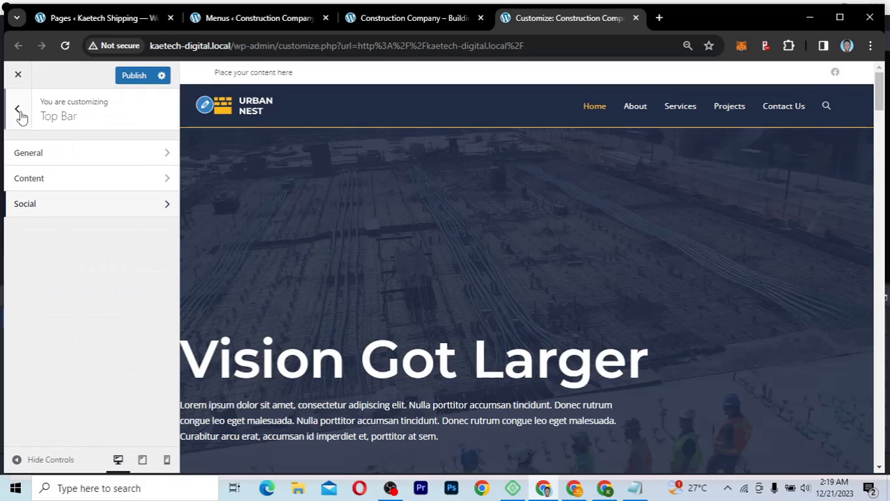
pyautogui.click(20, 117)
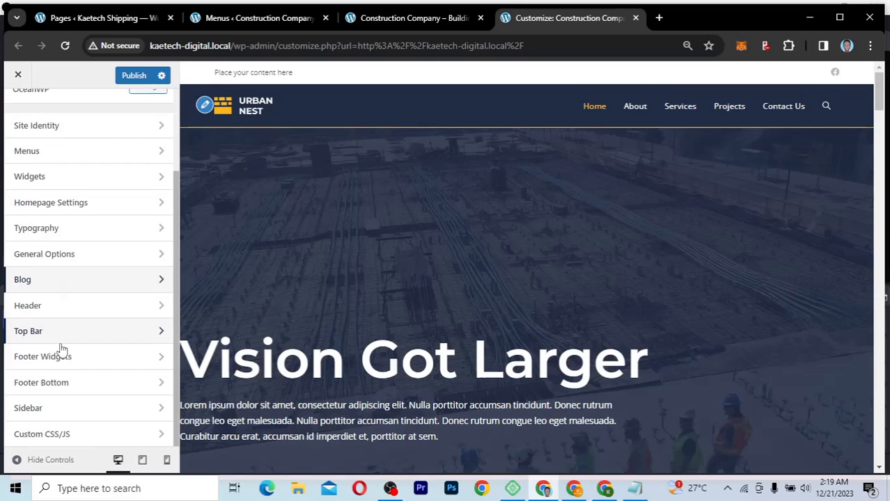
pyautogui.click(101, 314)
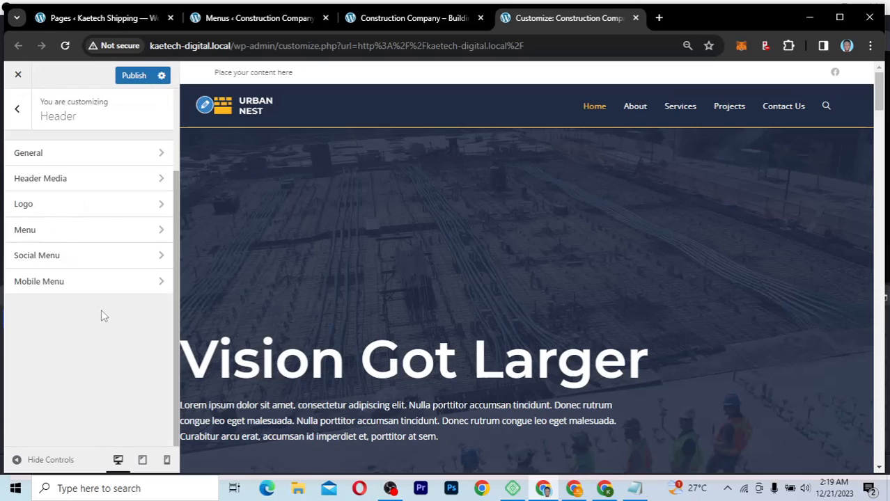
pyautogui.click(128, 161)
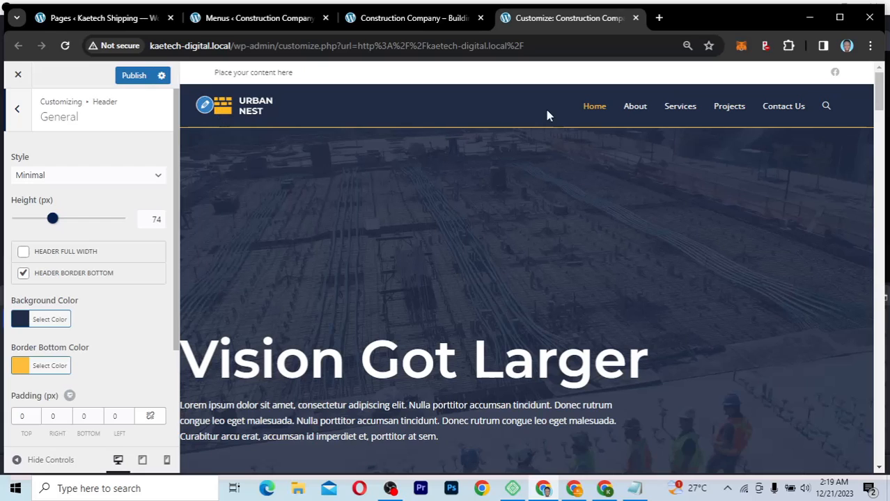
pyautogui.click(79, 177)
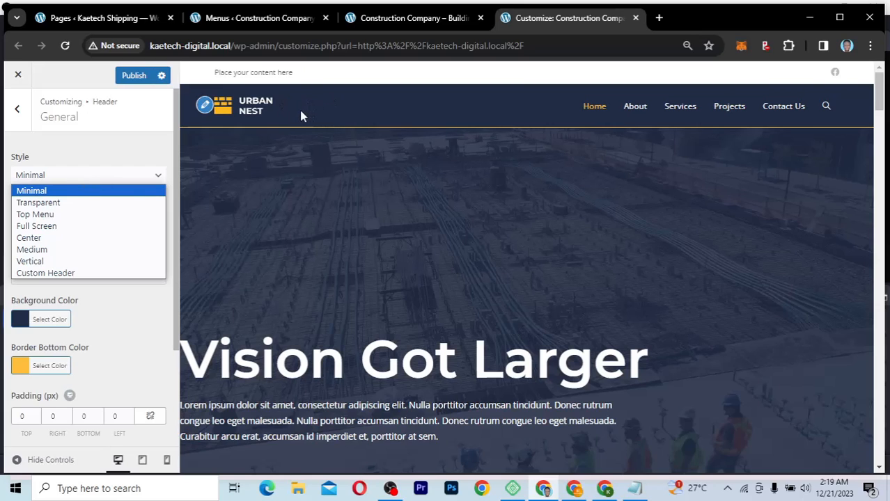
pyautogui.click(81, 250)
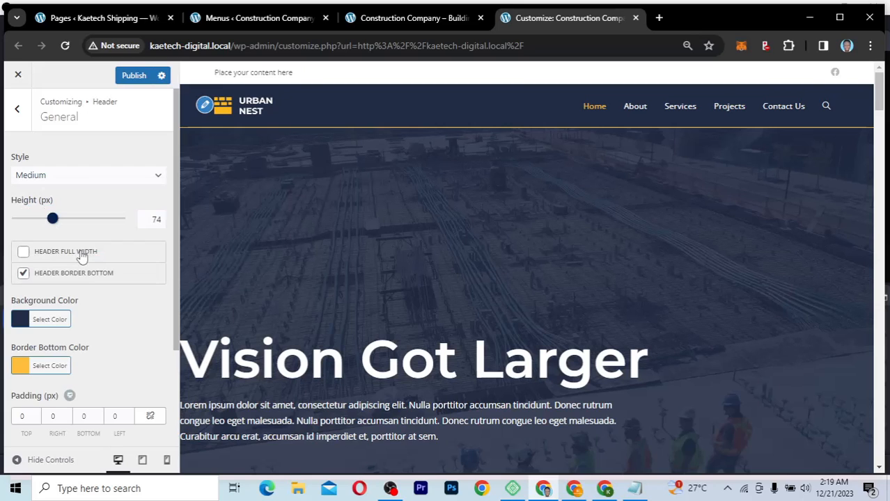
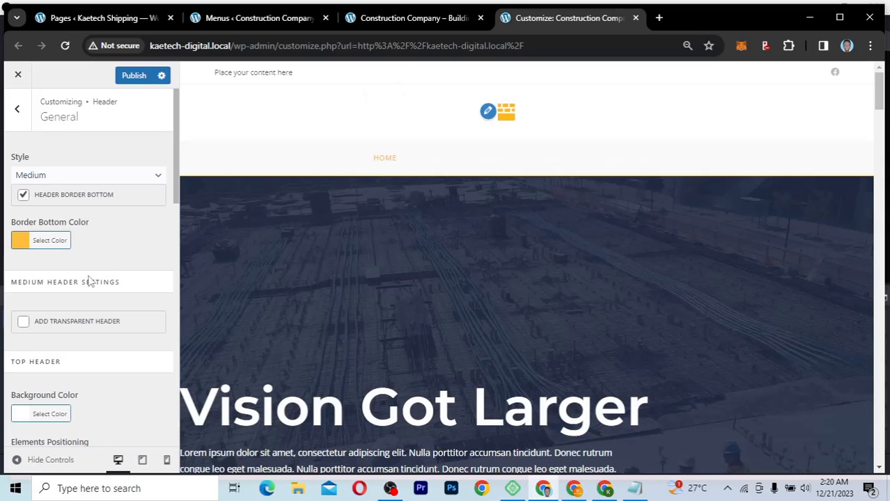
# Step: Enable Social Buttons beside Logo in the top header's Elements Positioning
pyautogui.scroll(-3, 88, 280)
pyautogui.scroll(3, 87, 280)
pyautogui.scroll(-1, 91, 281)
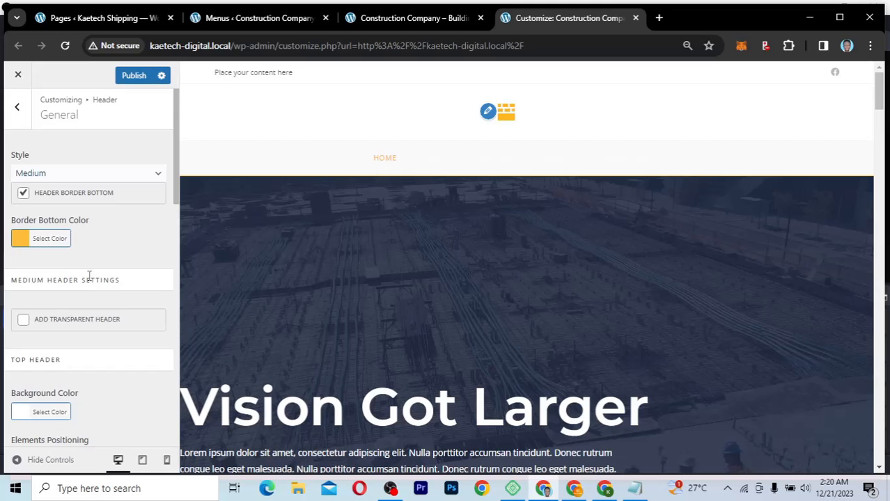
pyautogui.scroll(-3, 89, 276)
pyautogui.scroll(-1, 88, 276)
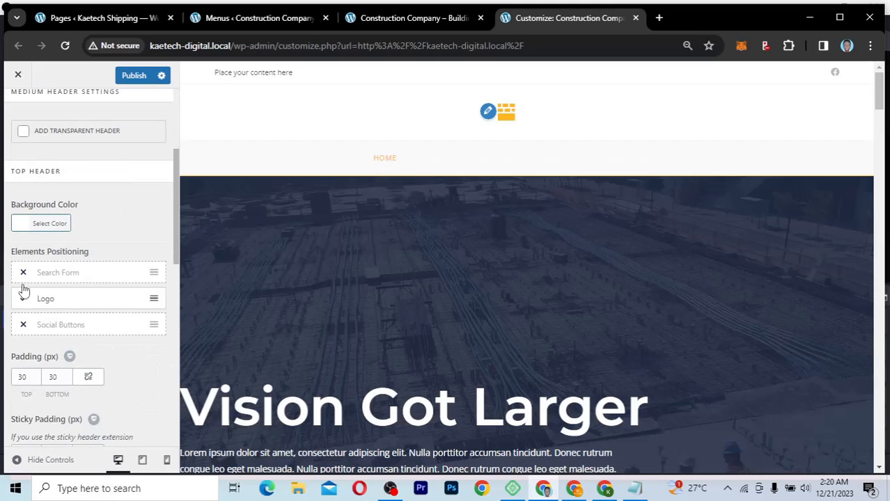
pyautogui.click(23, 325)
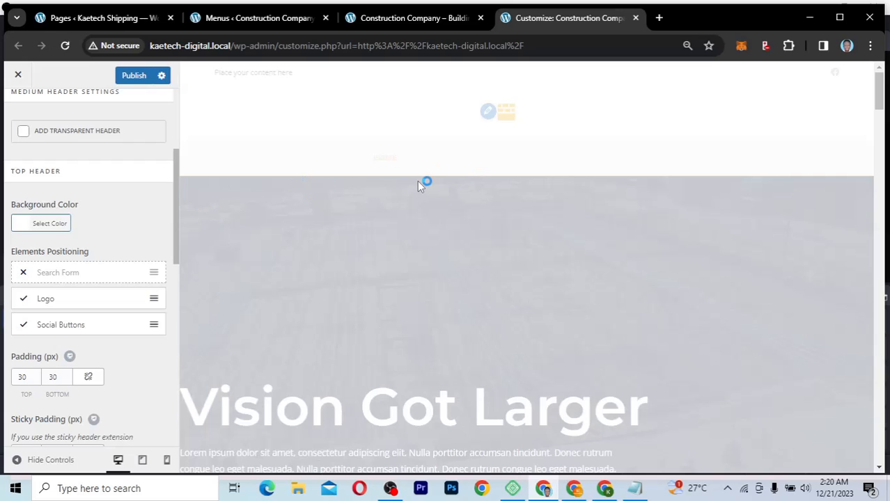
# Step: Try black for the Top Header Background Color, then reset it to the default white
pyautogui.click(20, 227)
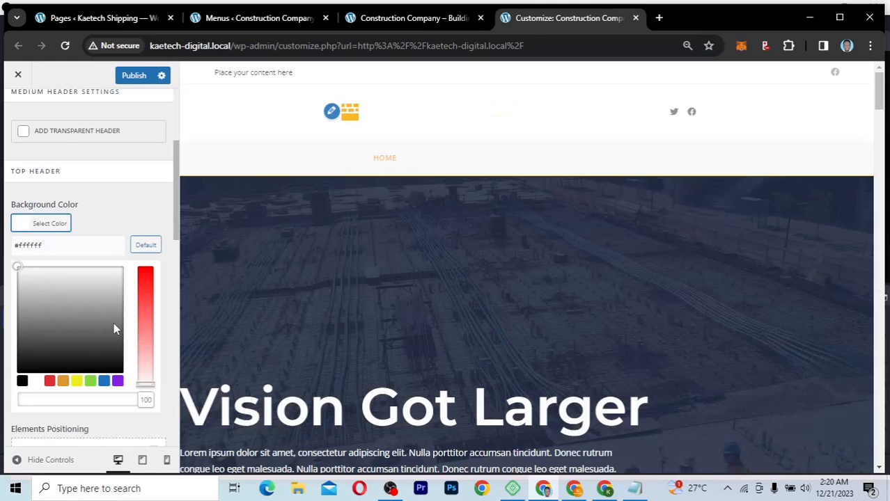
pyautogui.click(22, 382)
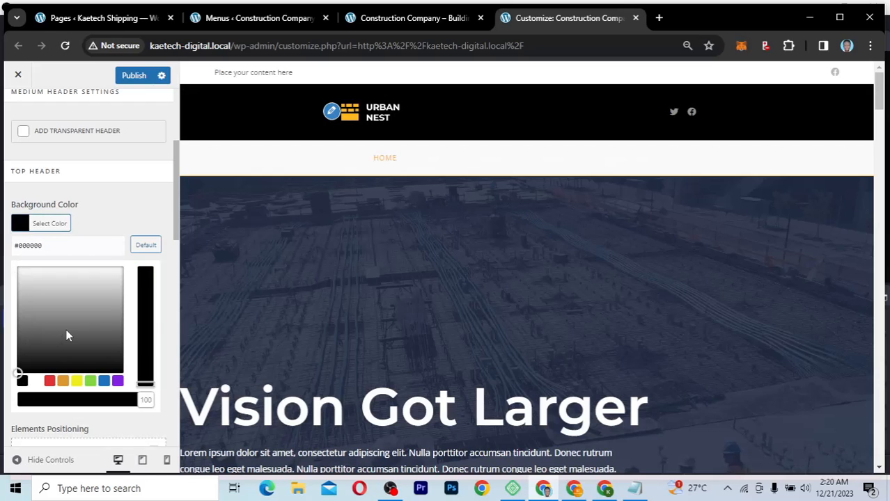
pyautogui.click(144, 246)
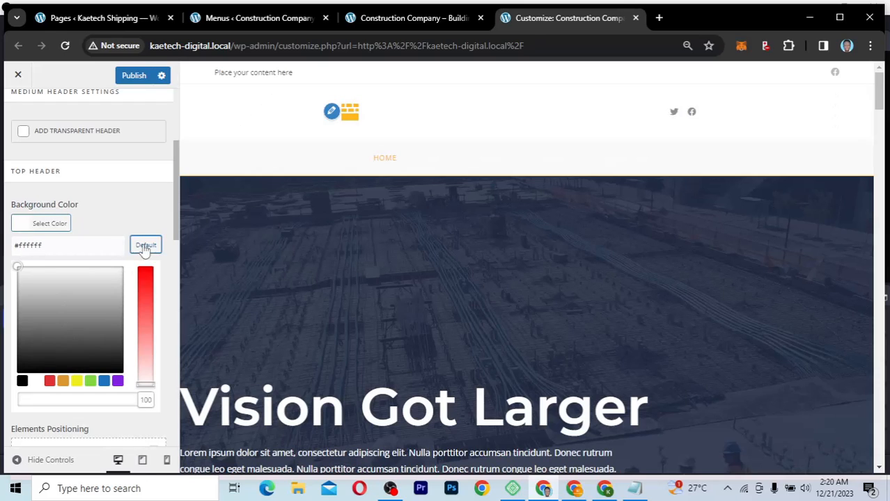
pyautogui.click(116, 210)
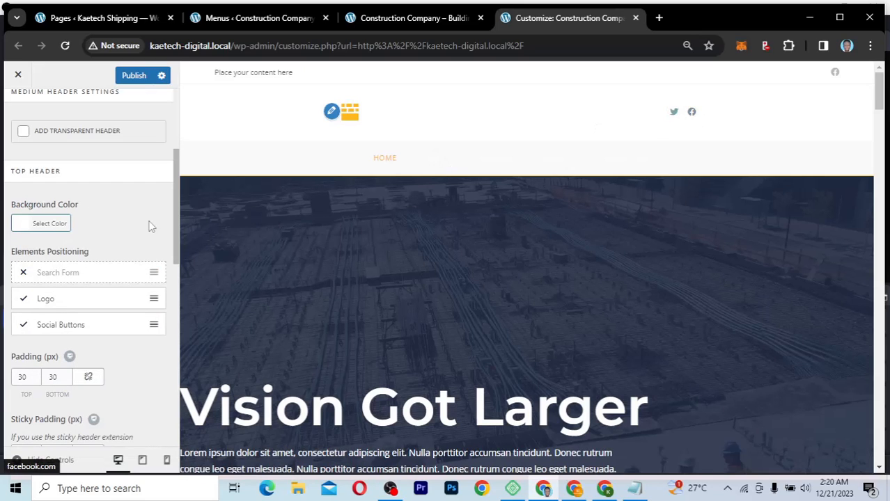
# Step: Set the Menu Background Color to black #000000
pyautogui.scroll(-5, 120, 222)
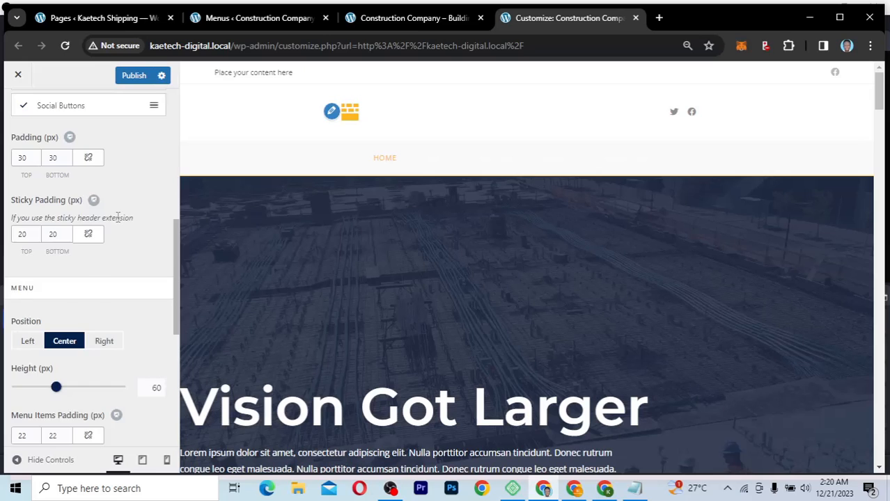
pyautogui.scroll(-4, 119, 223)
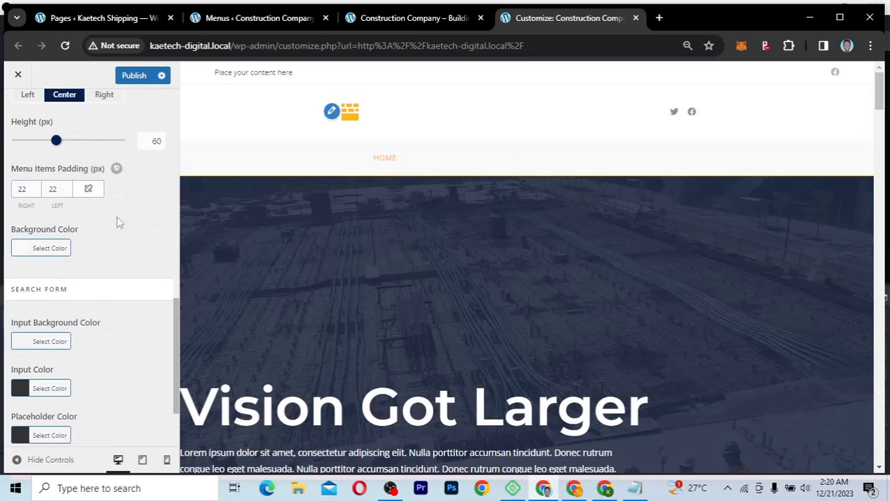
pyautogui.scroll(2, 119, 223)
pyautogui.scroll(-1, 117, 222)
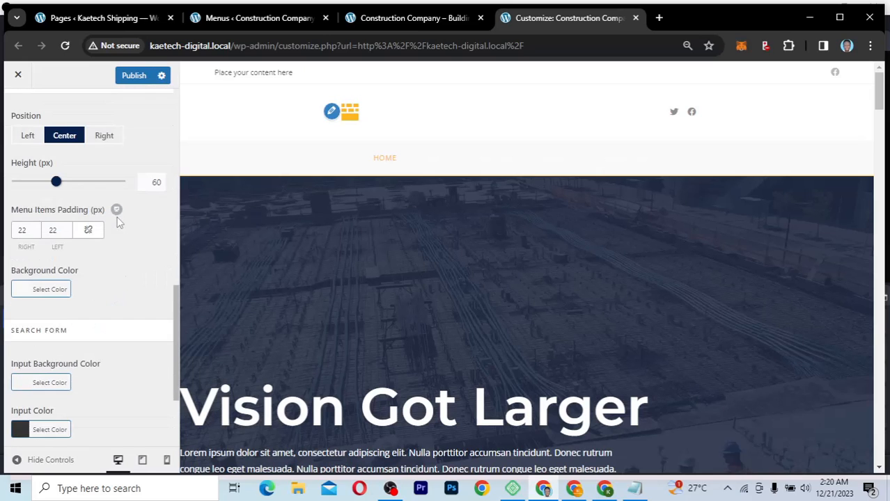
pyautogui.click(21, 296)
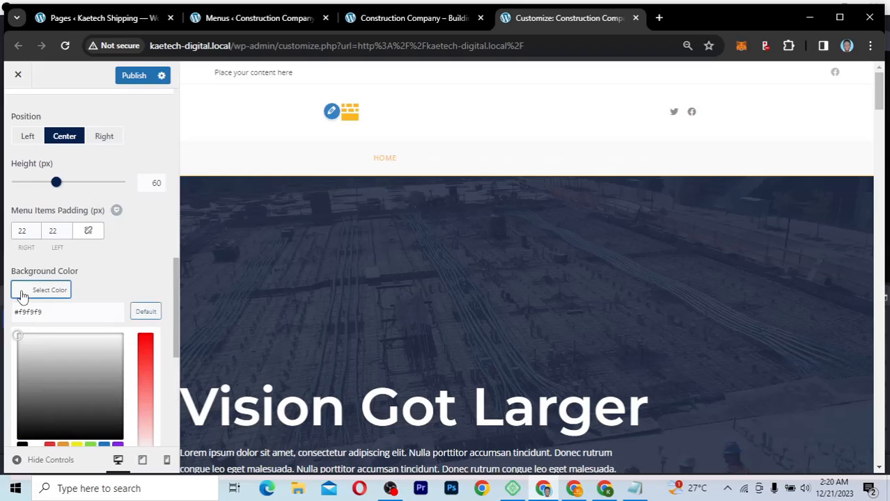
pyautogui.click(23, 446)
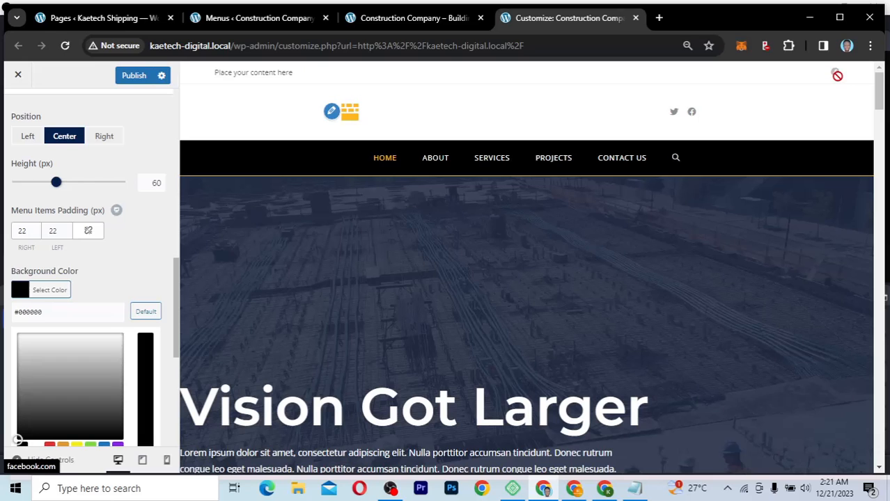
pyautogui.click(135, 273)
# Step: Change the Header › General Style dropdown from Medium back to Minimal
pyautogui.scroll(5, 134, 272)
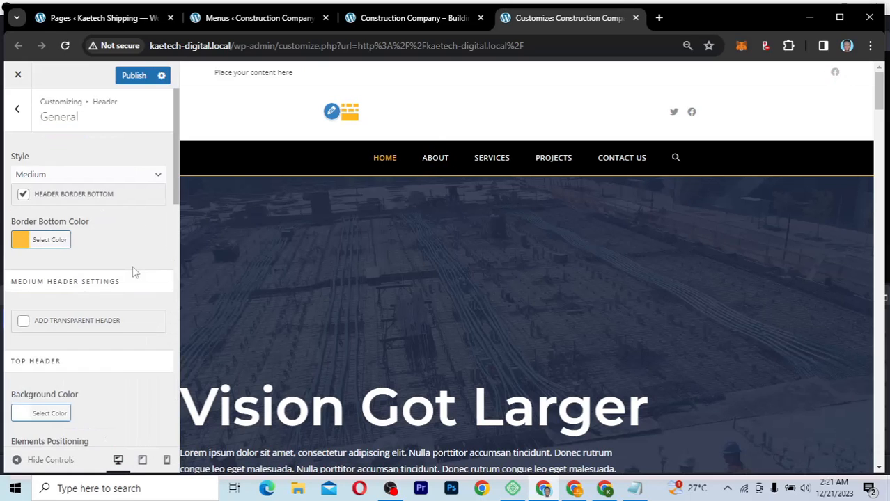
pyautogui.scroll(-3, 121, 258)
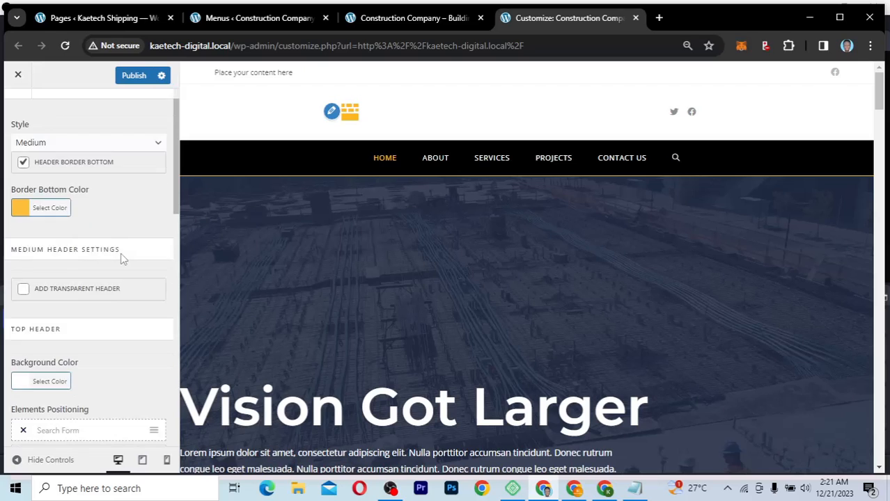
pyautogui.scroll(3, 120, 258)
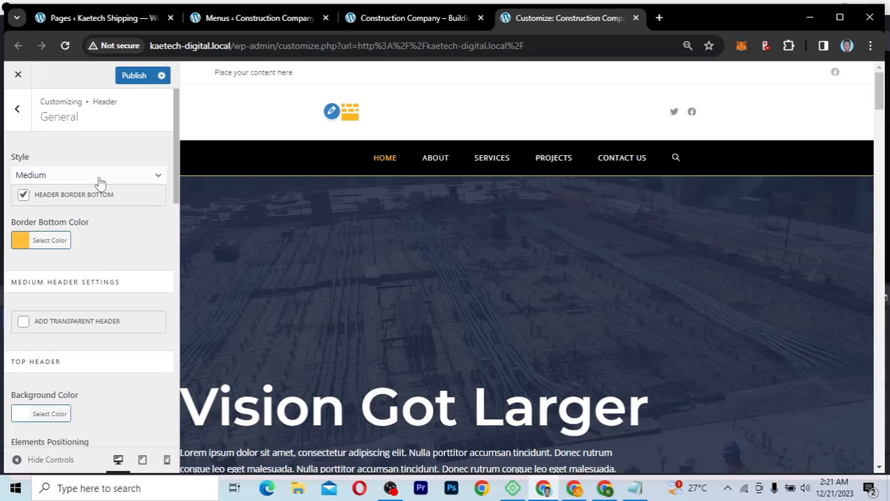
pyautogui.click(129, 177)
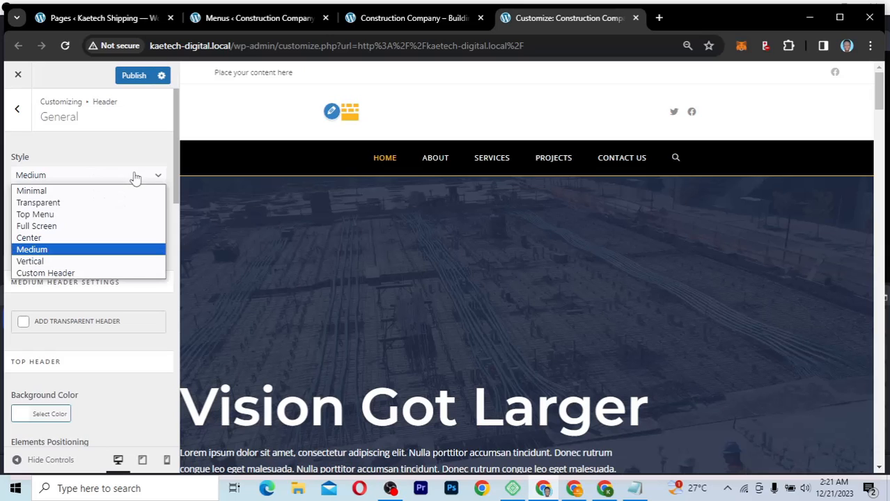
pyautogui.click(40, 193)
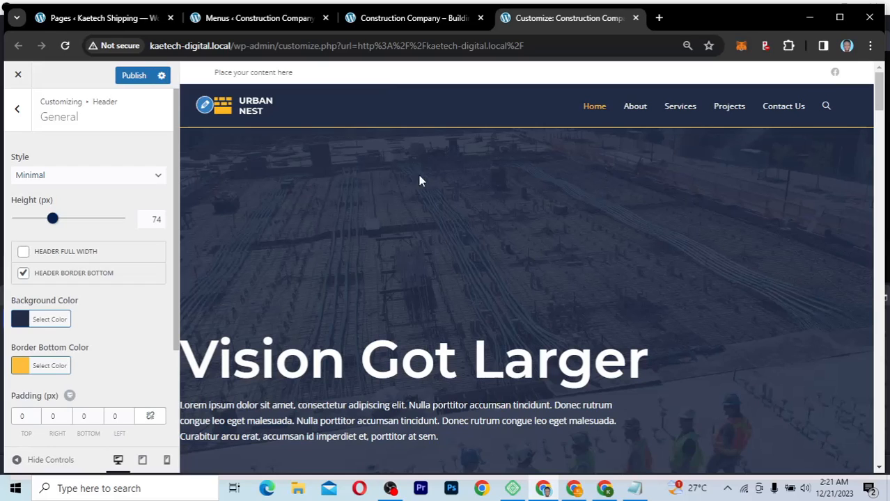
# Step: Navigate from the Header settings to Top Bar › General
pyautogui.click(19, 110)
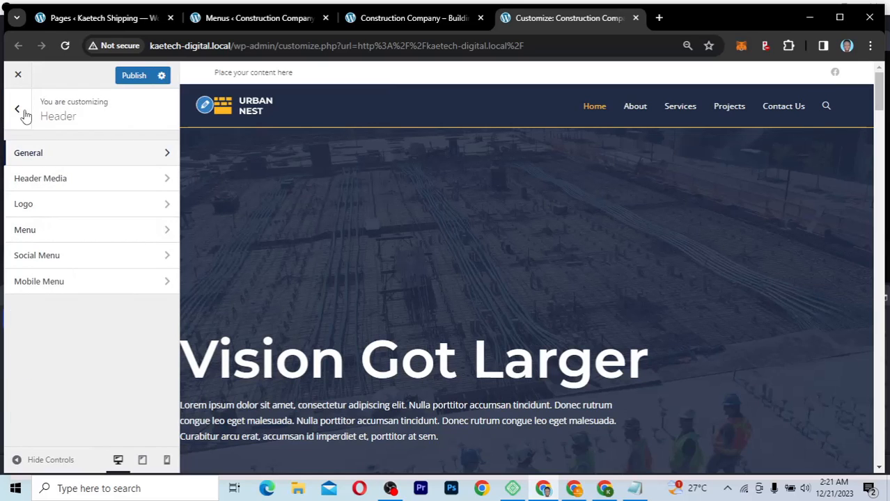
pyautogui.click(18, 110)
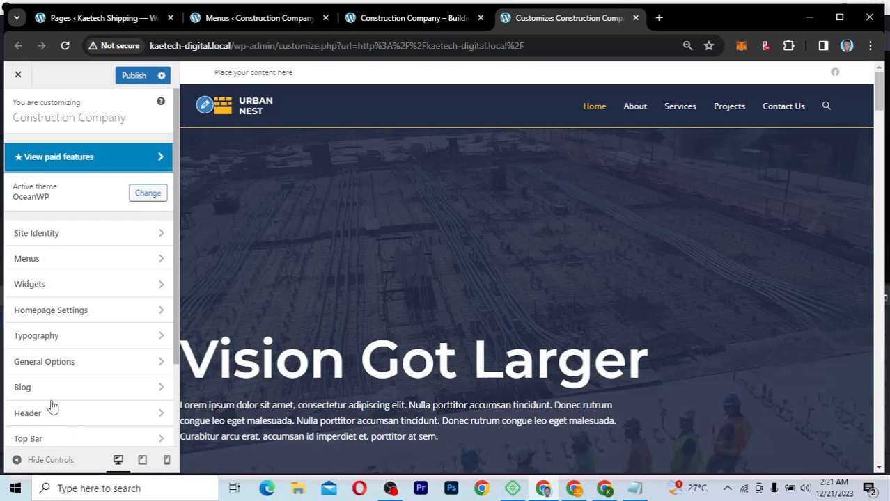
pyautogui.scroll(-2, 178, 299)
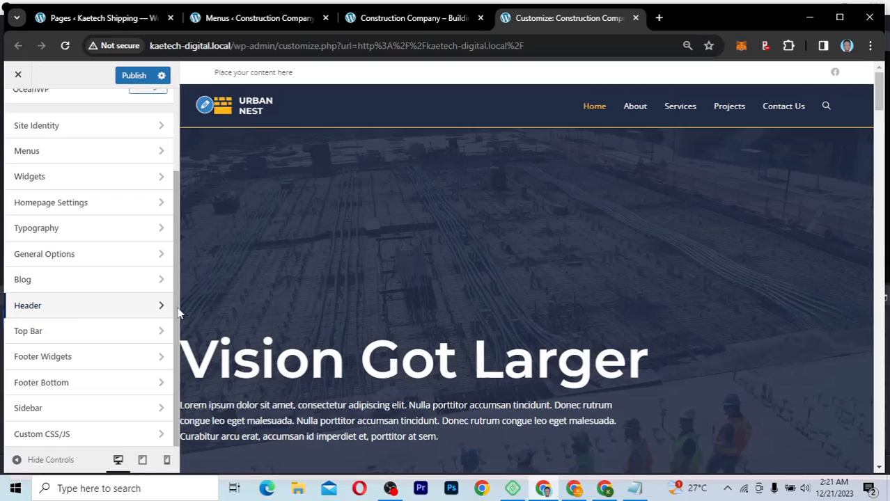
pyautogui.click(77, 338)
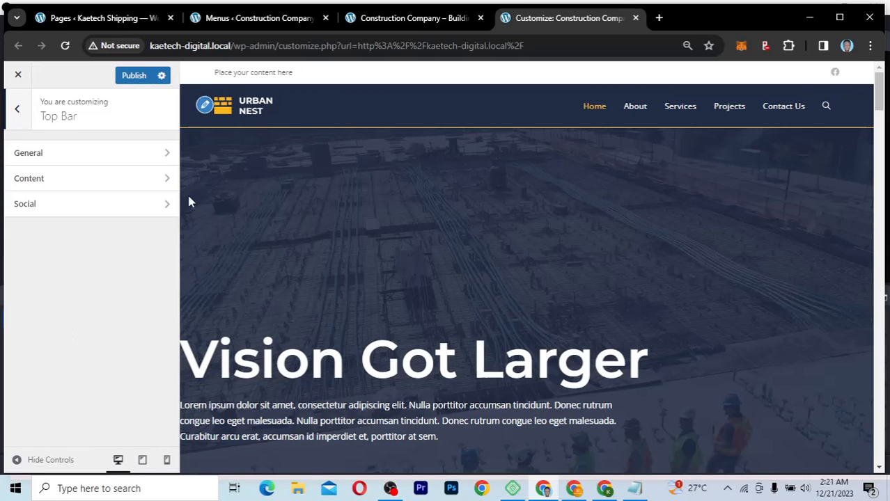
pyautogui.click(96, 155)
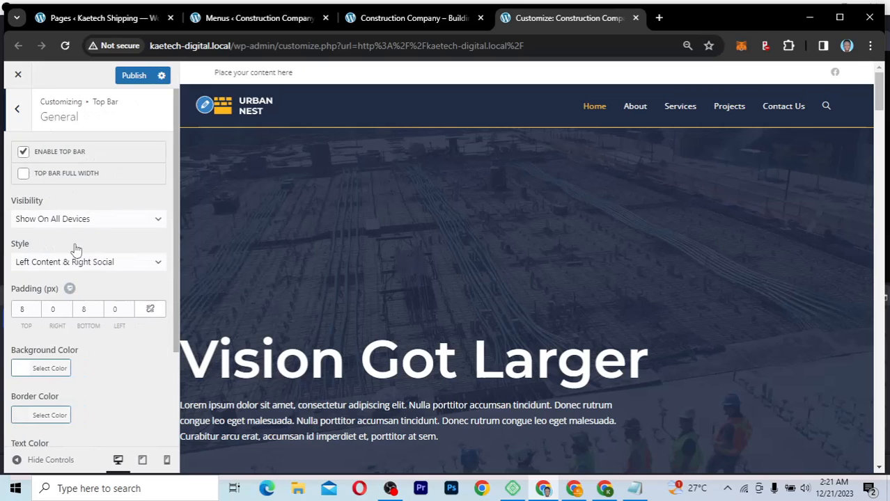
pyautogui.scroll(-2, 72, 248)
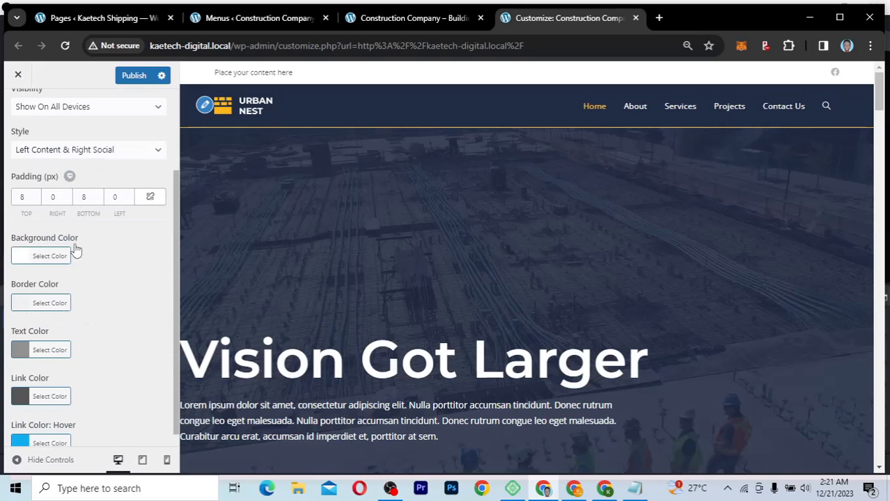
# Step: Paste the yellow code #ffc03d into the top bar Background Color field
pyautogui.click(18, 258)
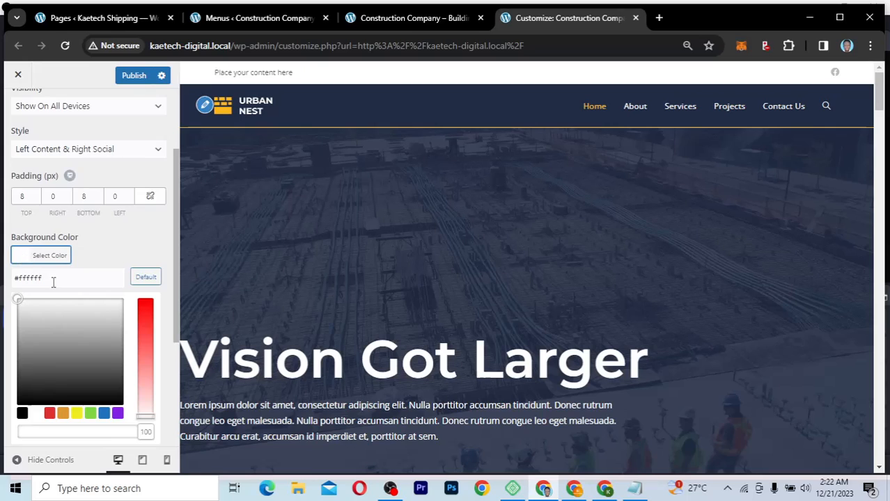
pyautogui.tripleClick(22, 279)
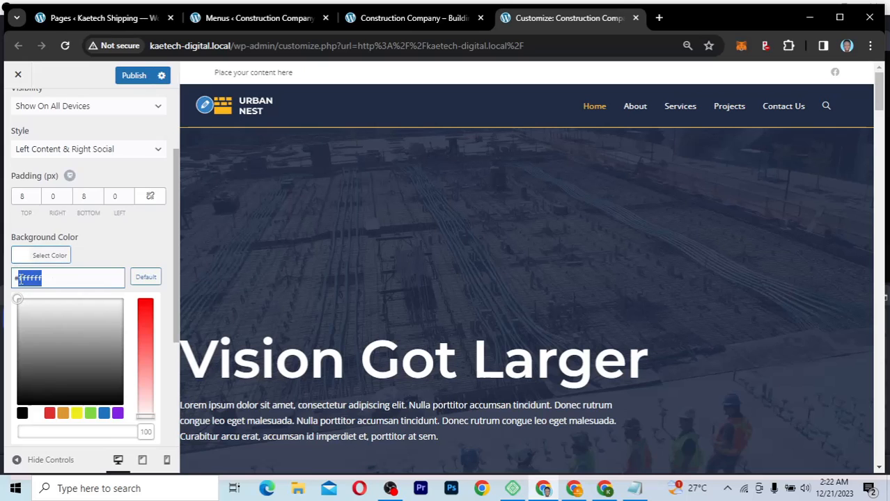
pyautogui.write('#facebook.com')
pyautogui.hotkey('ctrl', 'a')
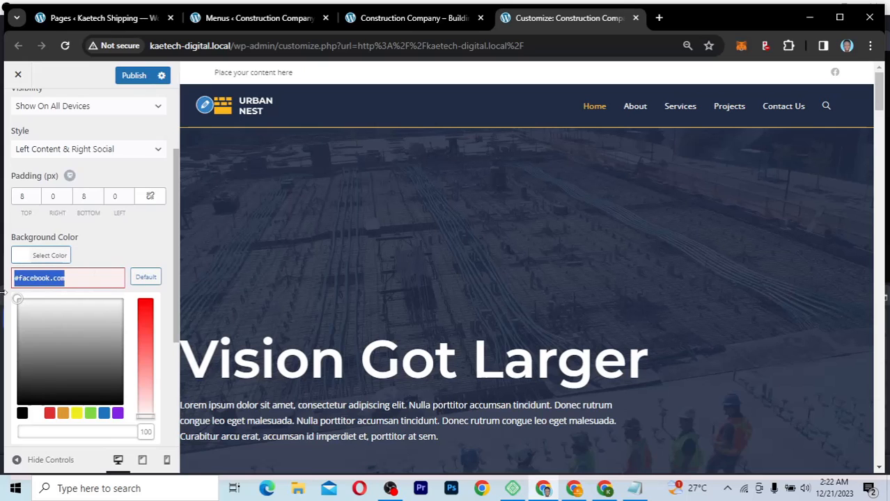
pyautogui.hotkey('alt', 'Tab')
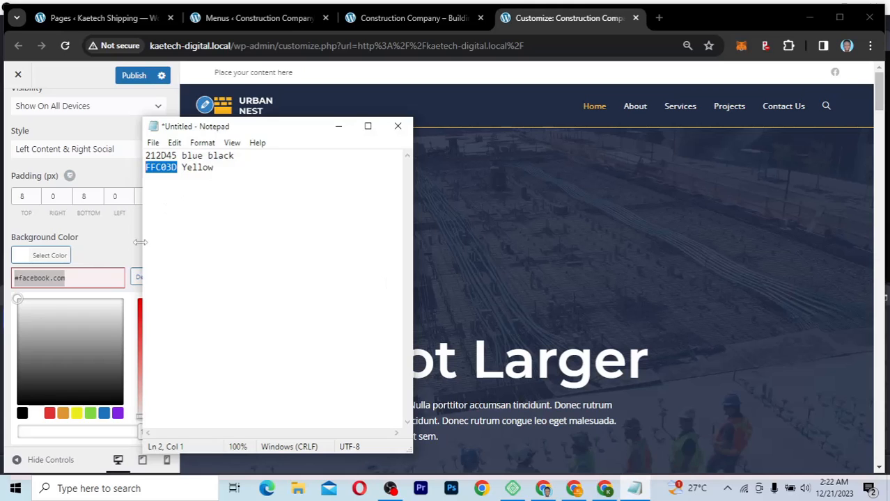
pyautogui.hotkey('alt', 'Tab')
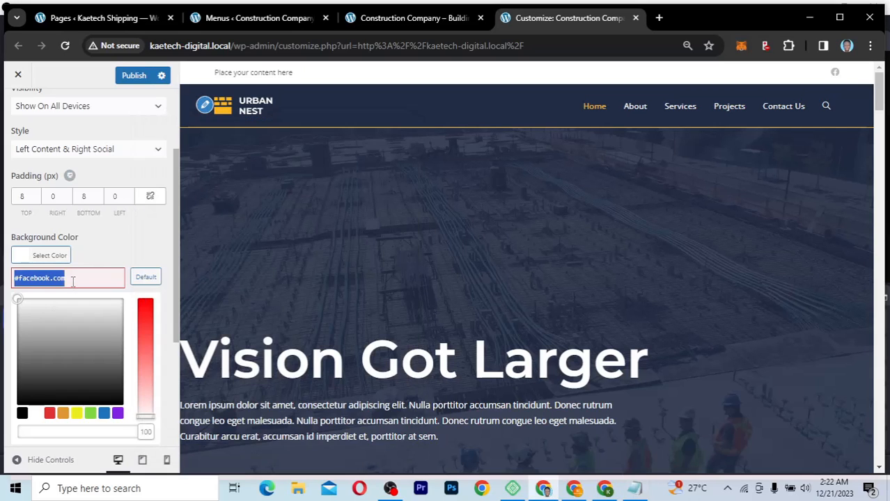
pyautogui.write('#ffc03d')
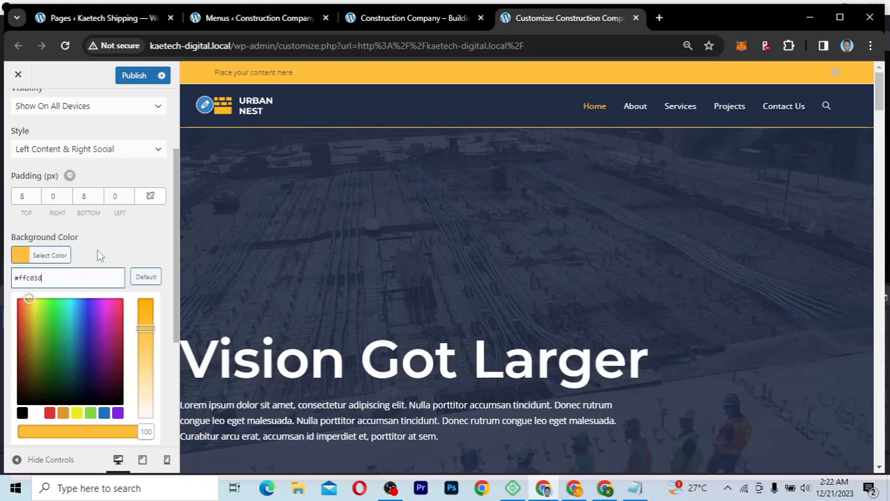
pyautogui.click(23, 257)
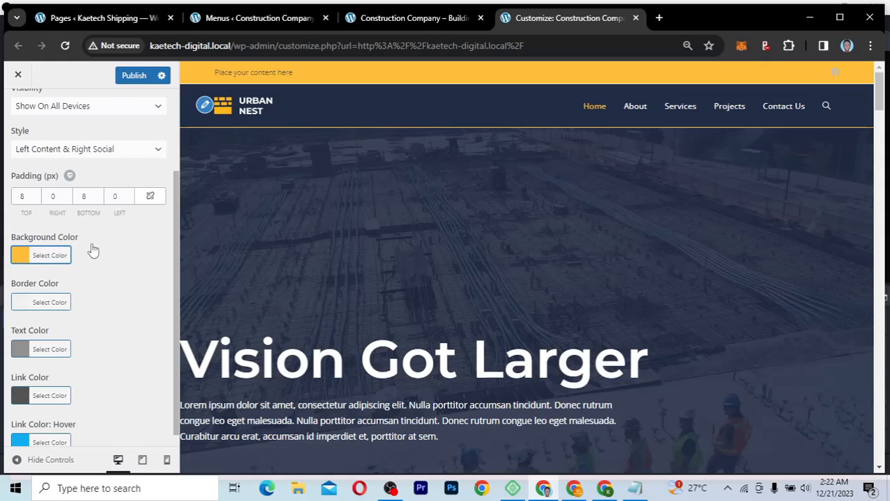
pyautogui.scroll(2, 59, 209)
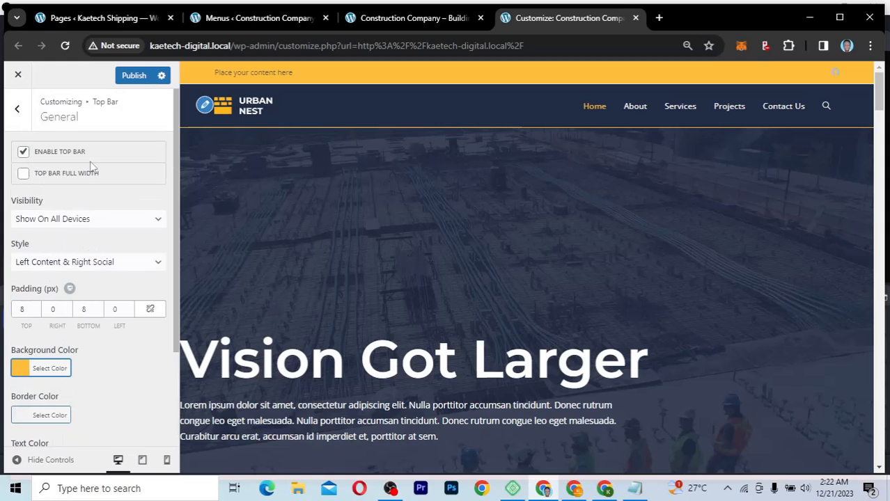
# Step: Copy the navy code 212D45 and set it as the top bar Text Color
pyautogui.scroll(-2, 106, 269)
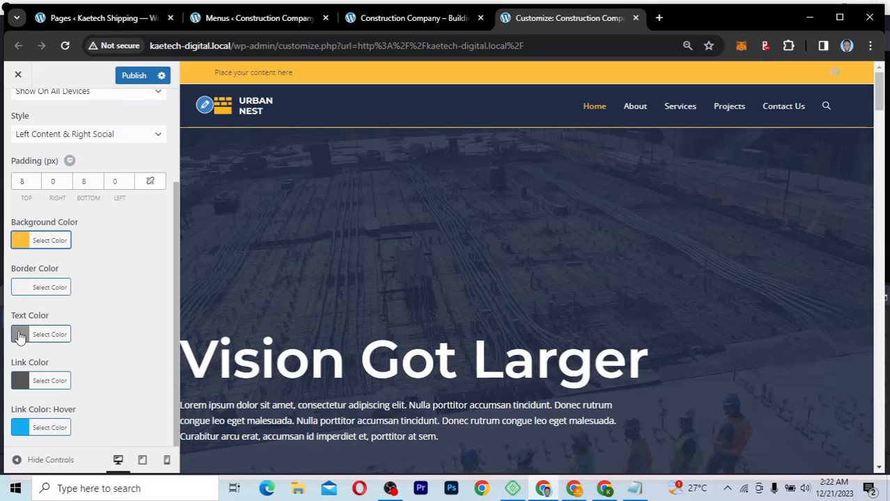
pyautogui.click(635, 489)
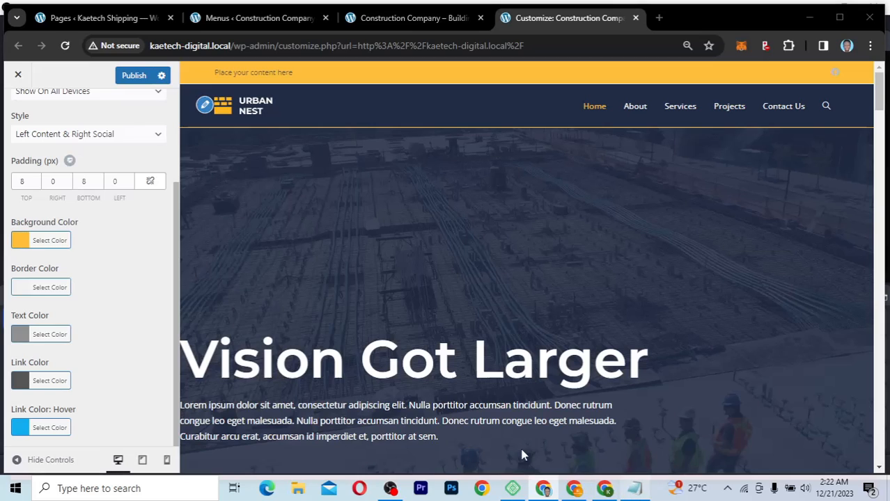
pyautogui.moveTo(179, 155); pyautogui.dragTo(139, 155)
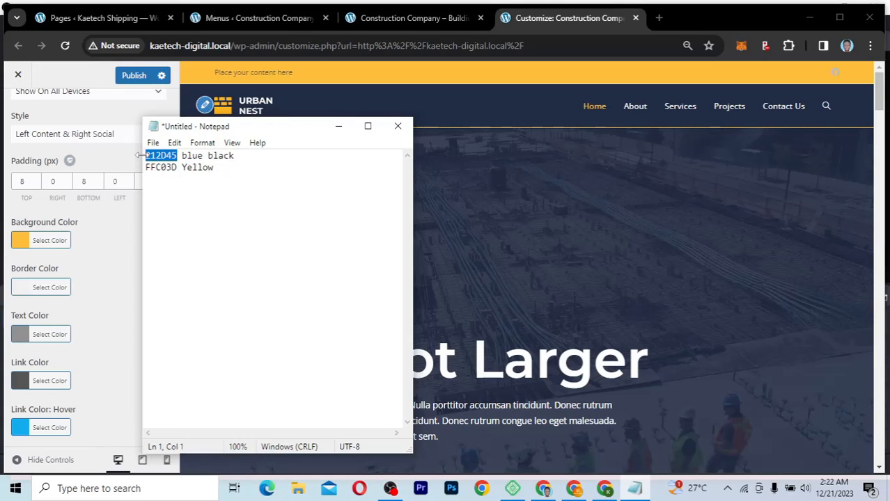
pyautogui.click(22, 334)
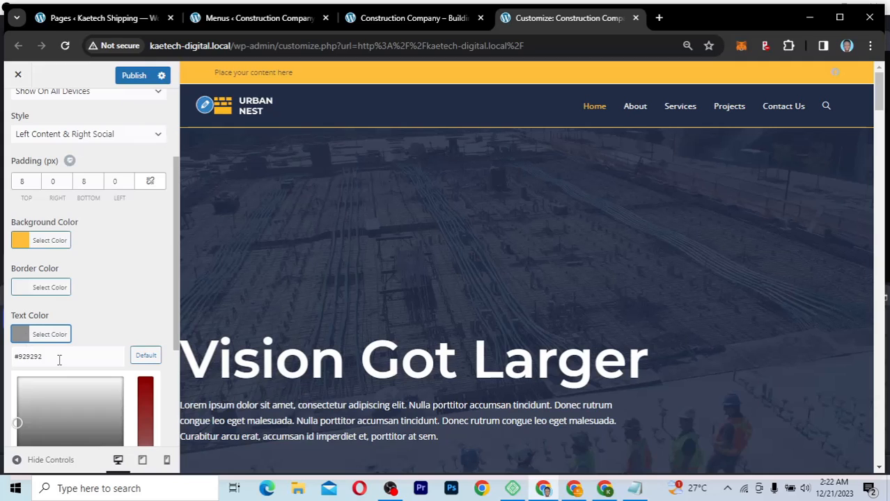
pyautogui.click(59, 359)
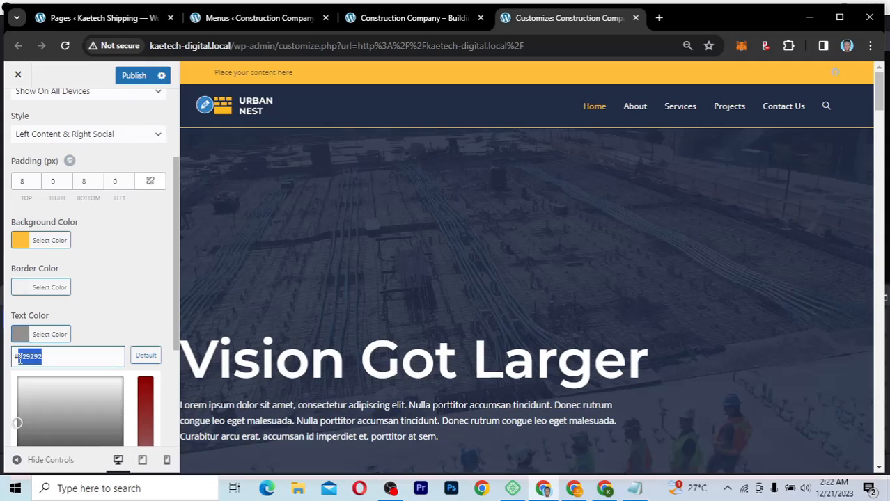
pyautogui.write('212D45')
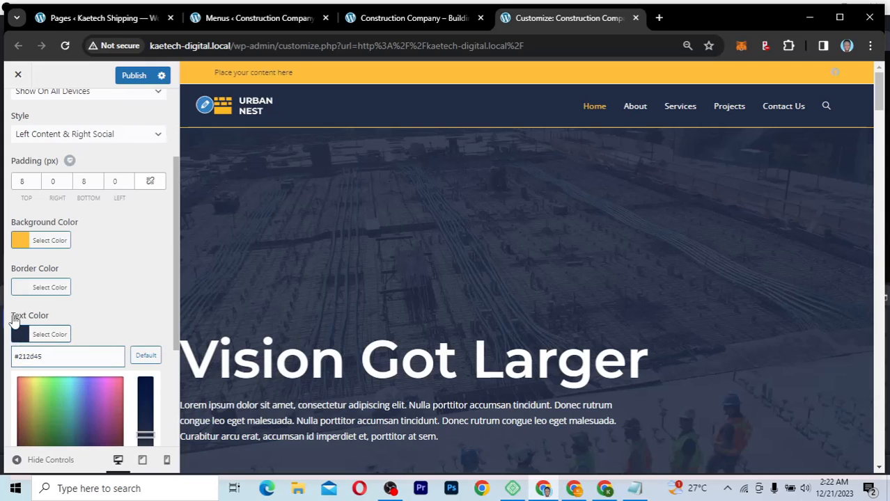
pyautogui.click(20, 334)
# Step: Apply 212D45 to the Link Color and Link Color: Hover fields as well
pyautogui.click(24, 380)
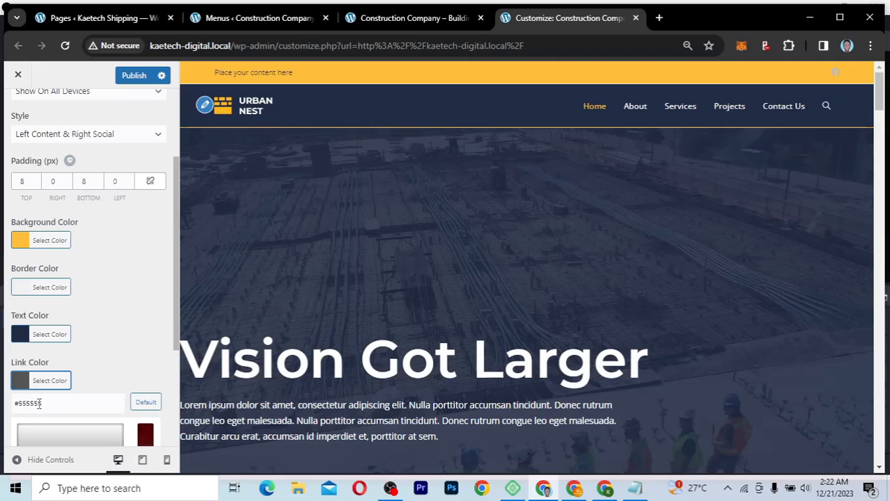
pyautogui.click(20, 404)
pyautogui.write('212D45')
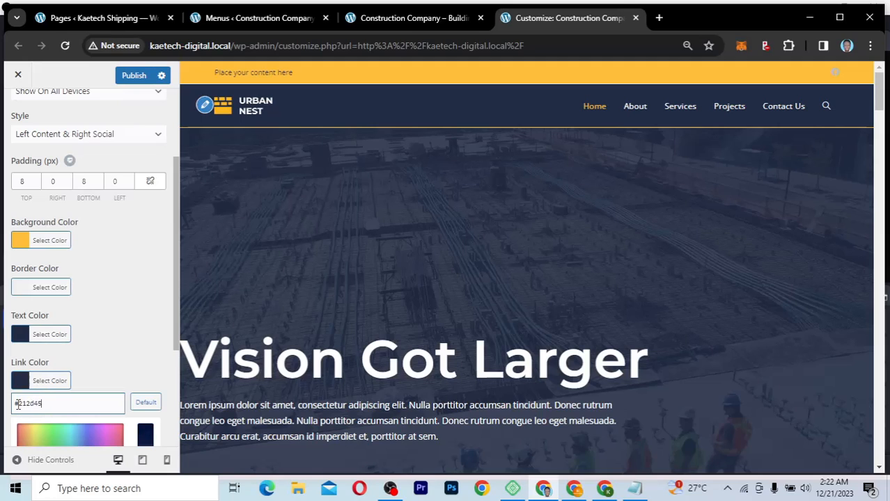
pyautogui.click(21, 380)
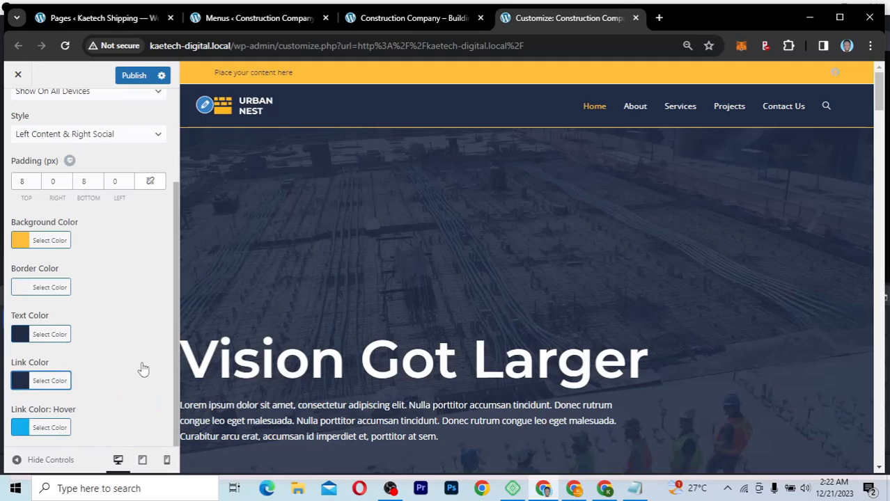
pyautogui.click(21, 430)
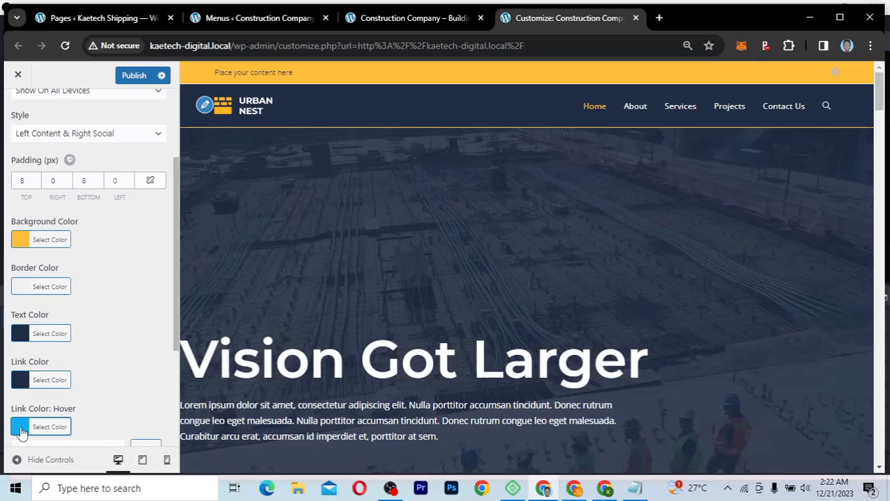
pyautogui.scroll(-2, 104, 392)
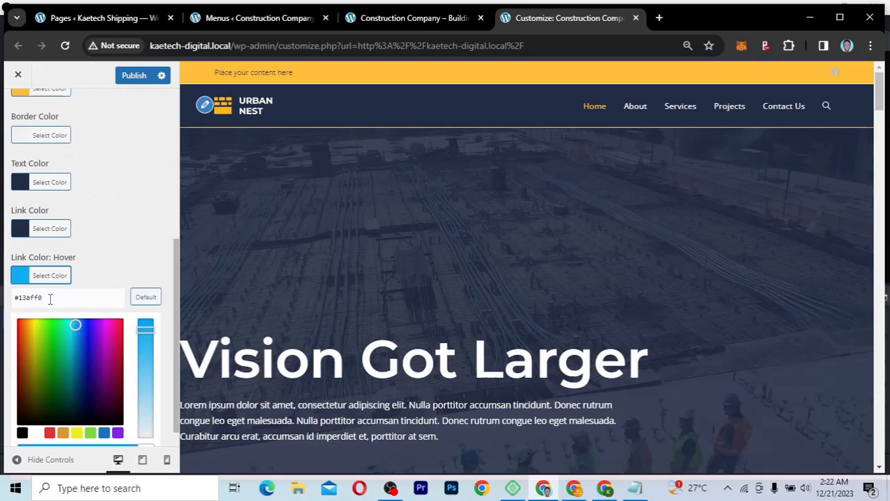
pyautogui.moveTo(50, 299); pyautogui.dragTo(20, 299)
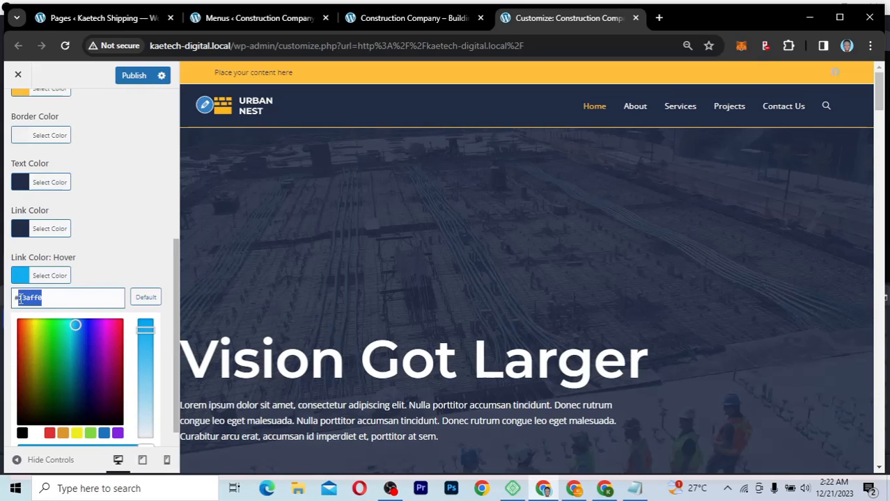
pyautogui.write('1e2a3d')
pyautogui.click(103, 277)
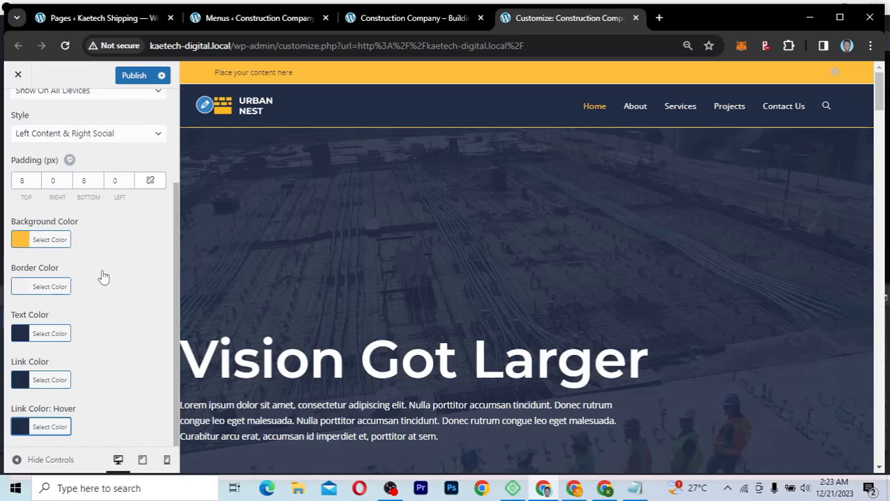
pyautogui.scroll(2, 106, 277)
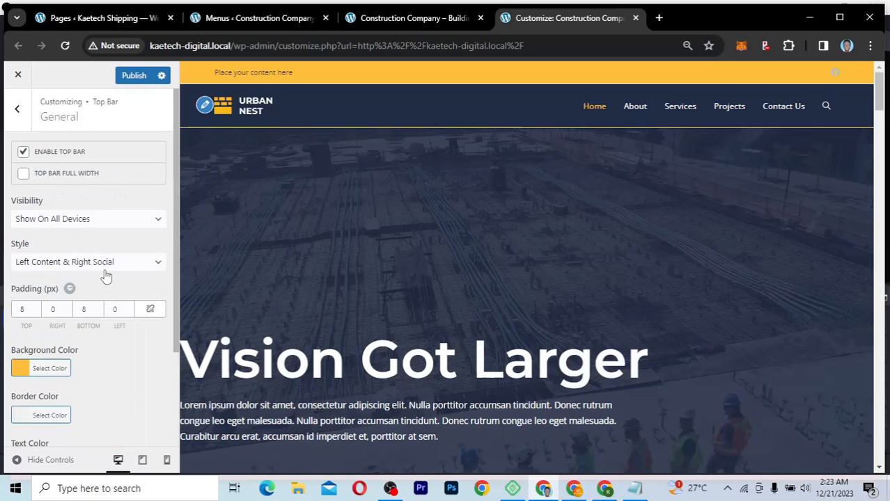
pyautogui.scroll(-1, 106, 277)
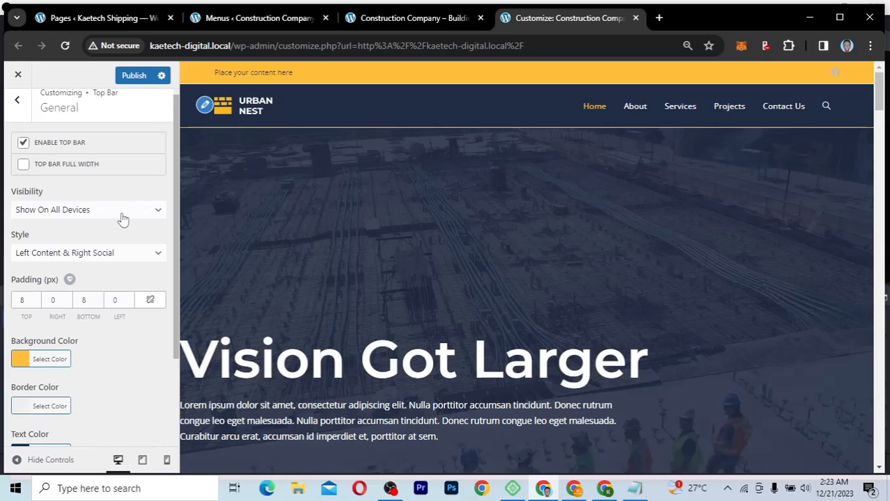
pyautogui.scroll(-3, 100, 320)
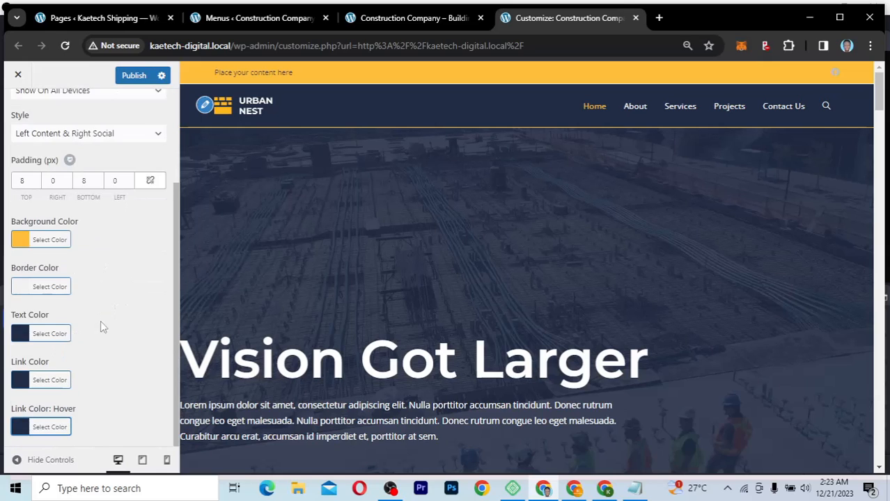
pyautogui.scroll(3, 101, 321)
pyautogui.click(19, 112)
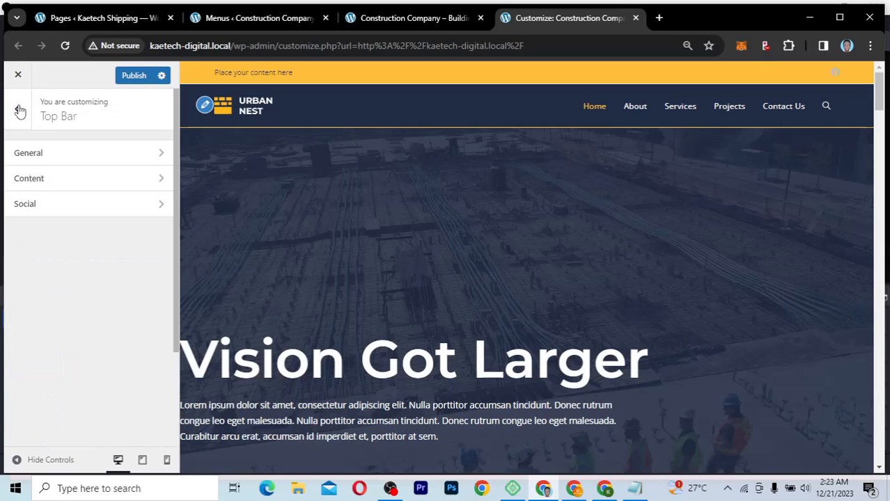
# Step: Replace the Top Bar Content placeholder with 'Calls Us On' plus the company phone number
pyautogui.click(42, 180)
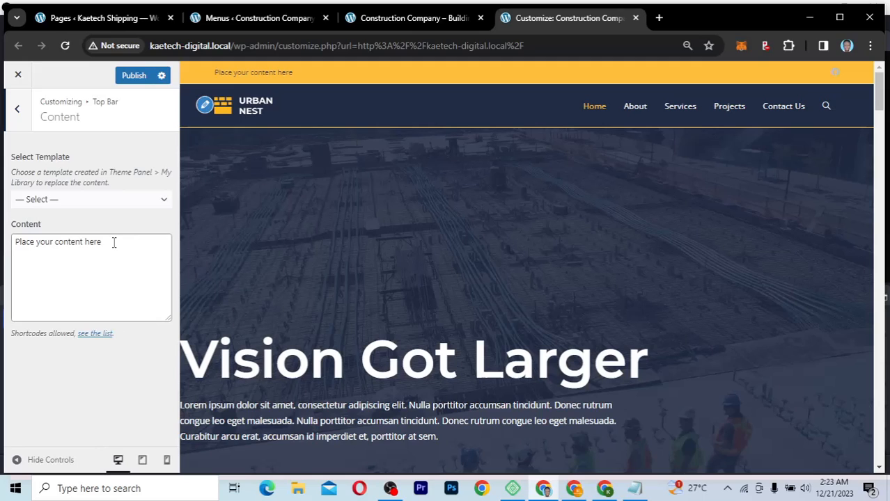
pyautogui.moveTo(113, 242); pyautogui.dragTo(5, 242)
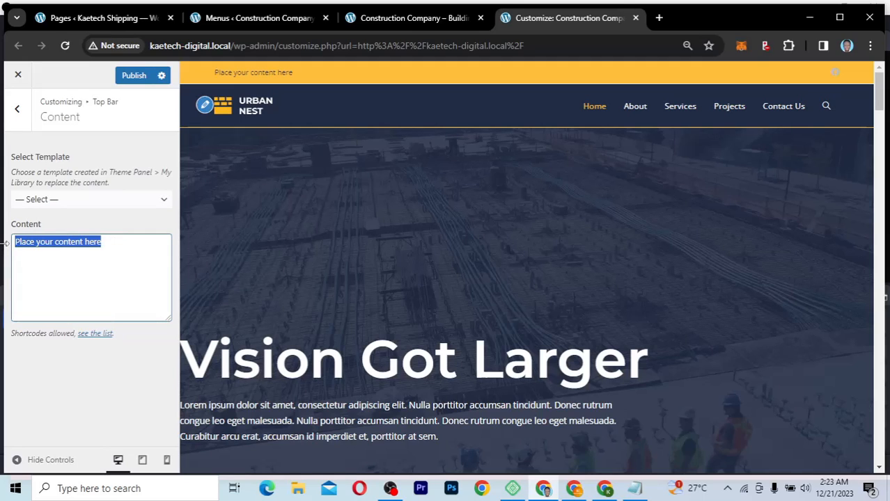
pyautogui.write('Calls')
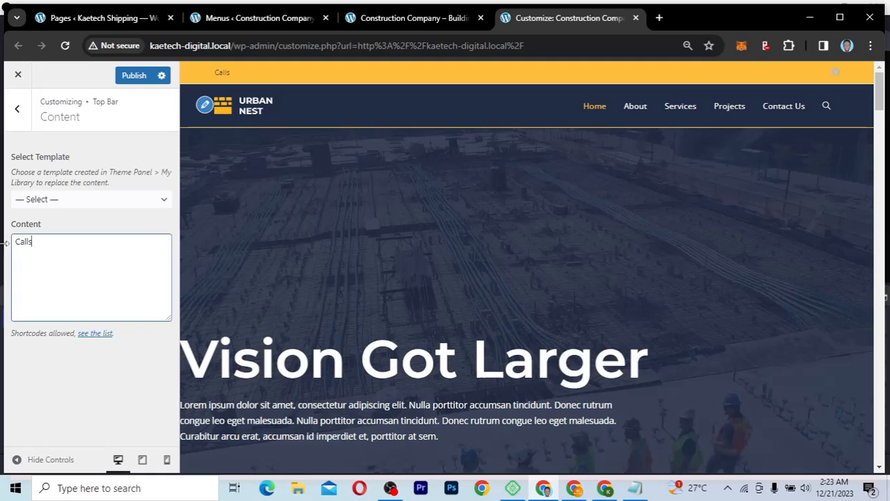
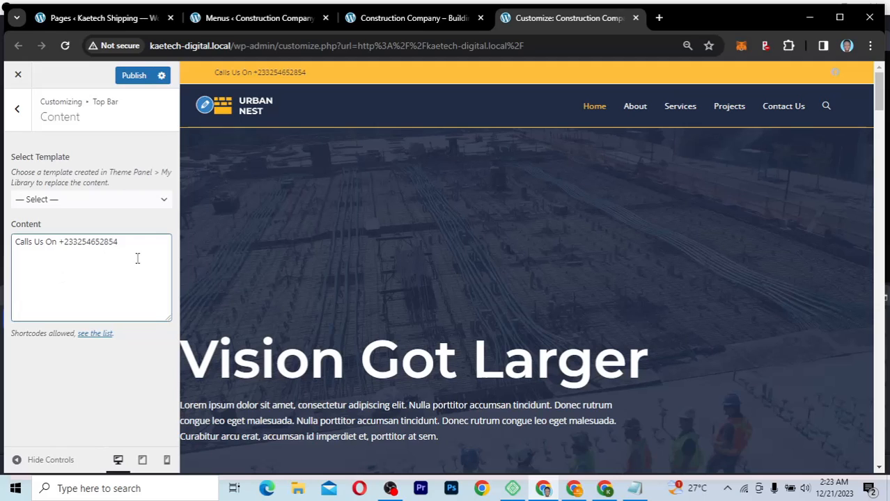
pyautogui.click(26, 118)
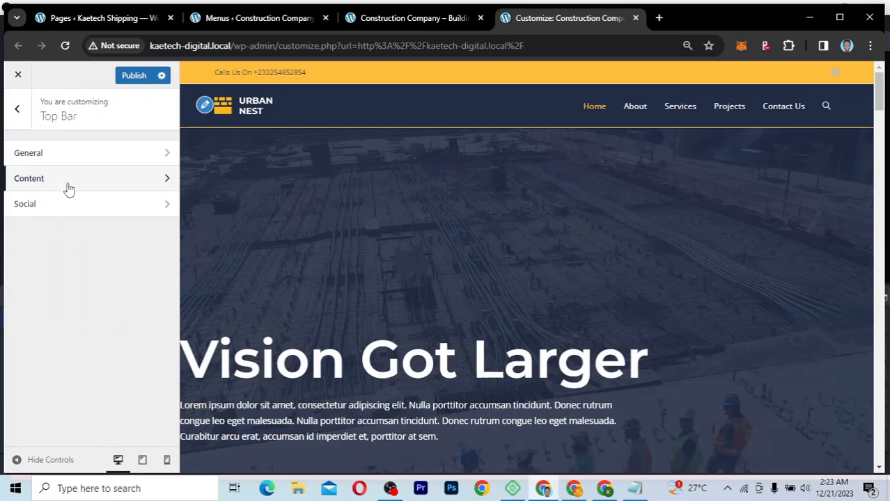
# Step: In Top Bar › Social, change the social links colour from bbbbbb to 212d45
pyautogui.click(74, 204)
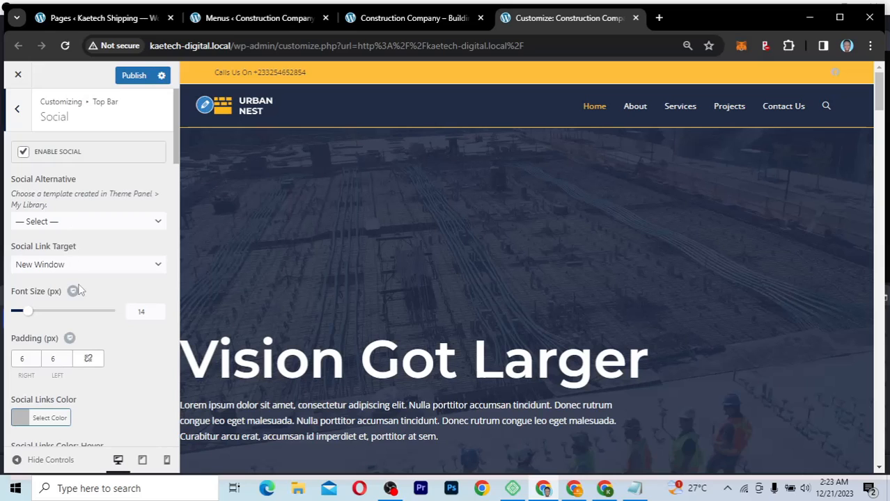
pyautogui.scroll(-6, 79, 289)
pyautogui.scroll(2, 79, 288)
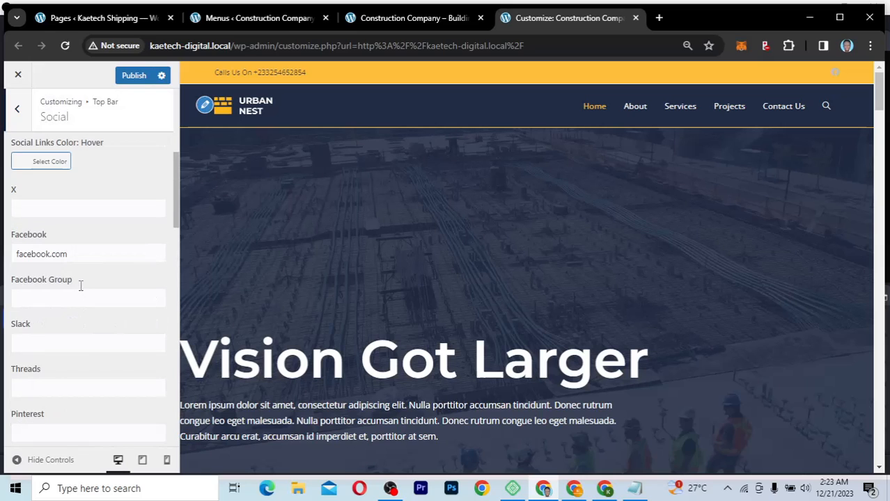
pyautogui.scroll(2, 80, 285)
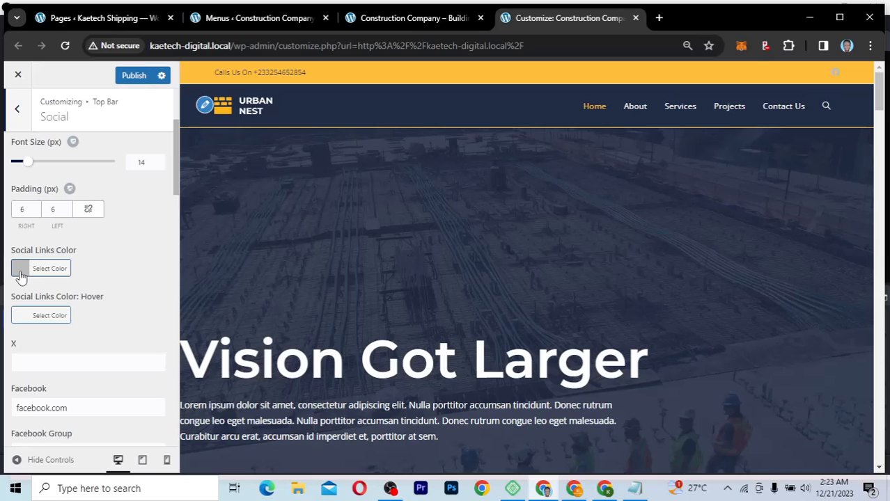
pyautogui.click(21, 272)
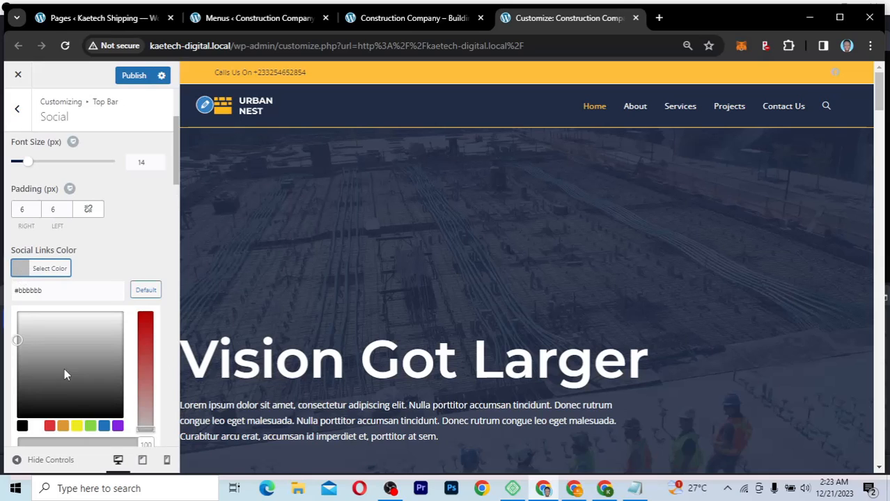
pyautogui.doubleClick(26, 291)
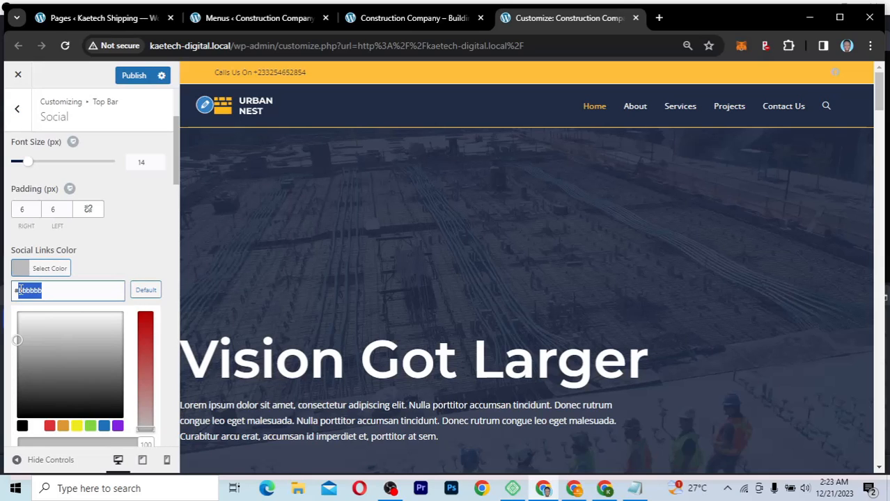
pyautogui.write('212d45')
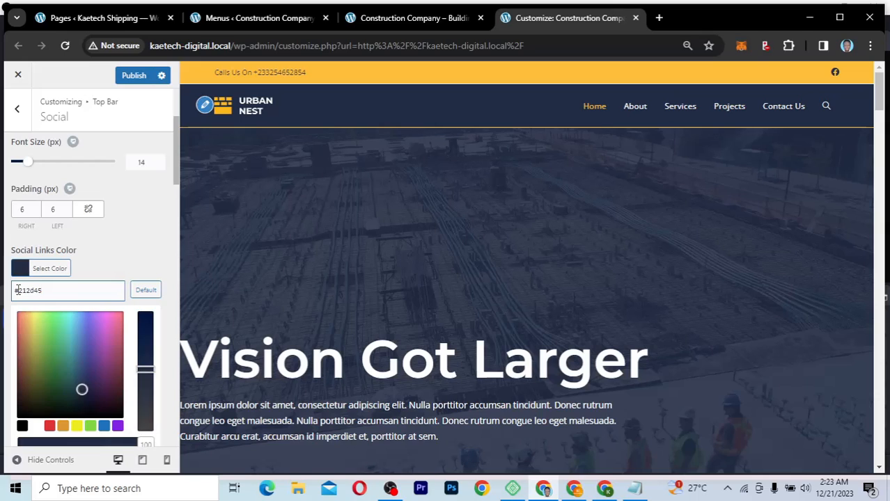
pyautogui.click(22, 271)
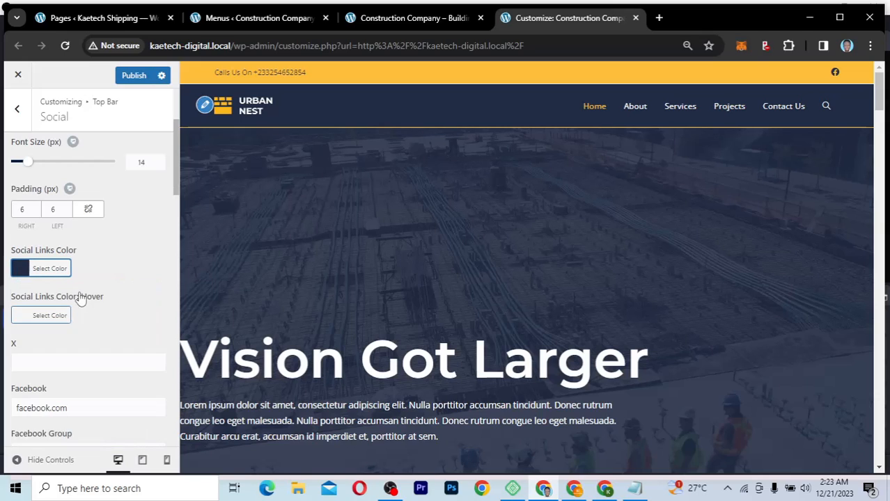
# Step: Enter # as the X, Instagram, LinkedIn and YouTube link addresses
pyautogui.scroll(-3, 80, 298)
pyautogui.click(30, 272)
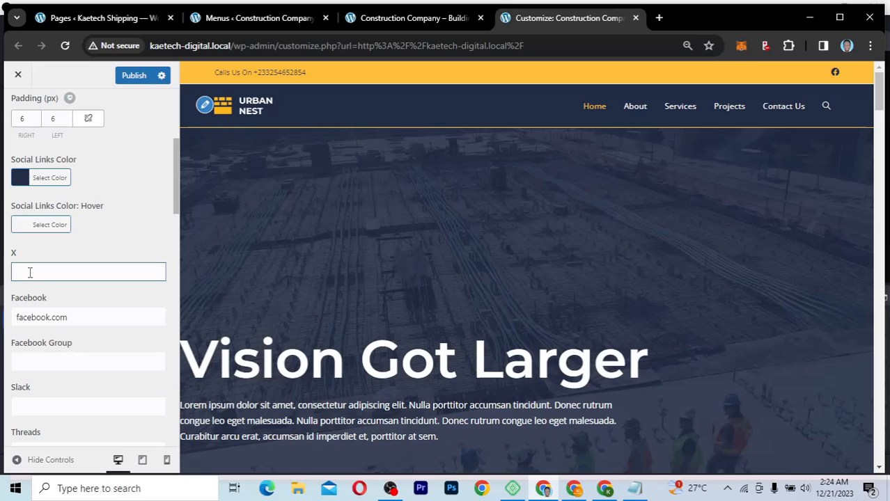
pyautogui.write('#')
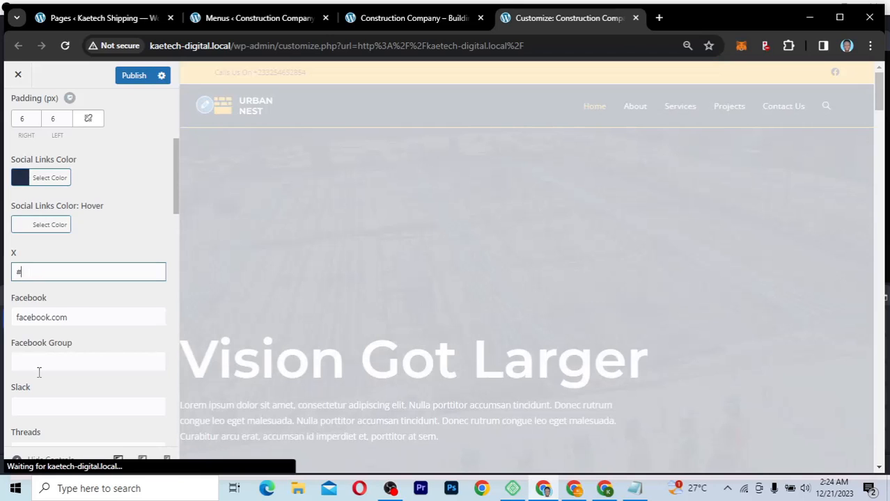
pyautogui.scroll(-5, 39, 373)
pyautogui.scroll(-1, 39, 378)
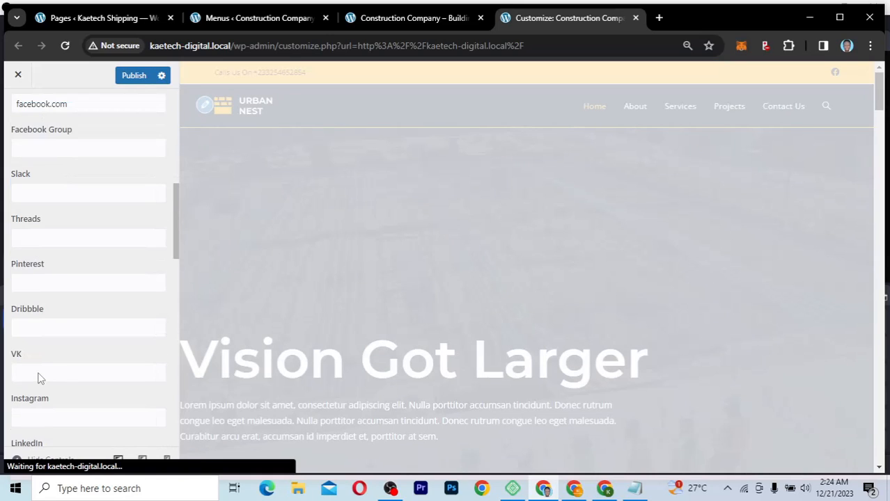
pyautogui.scroll(-3, 39, 378)
pyautogui.click(28, 331)
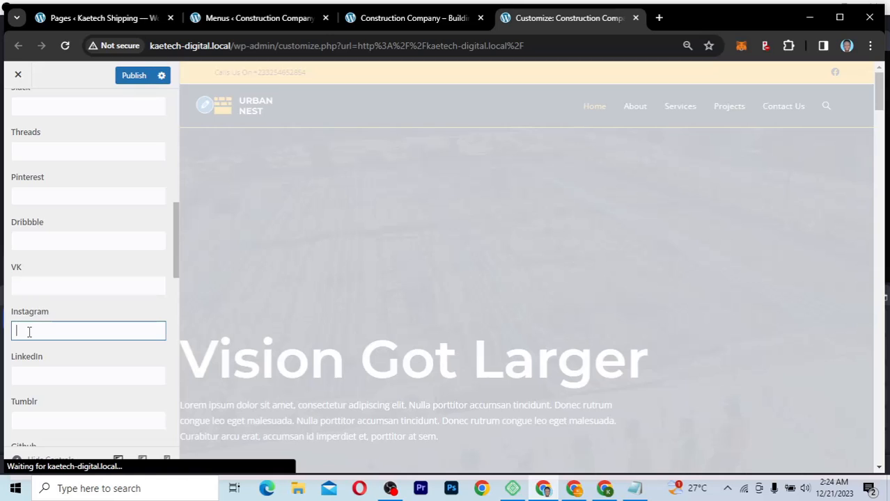
pyautogui.write('#')
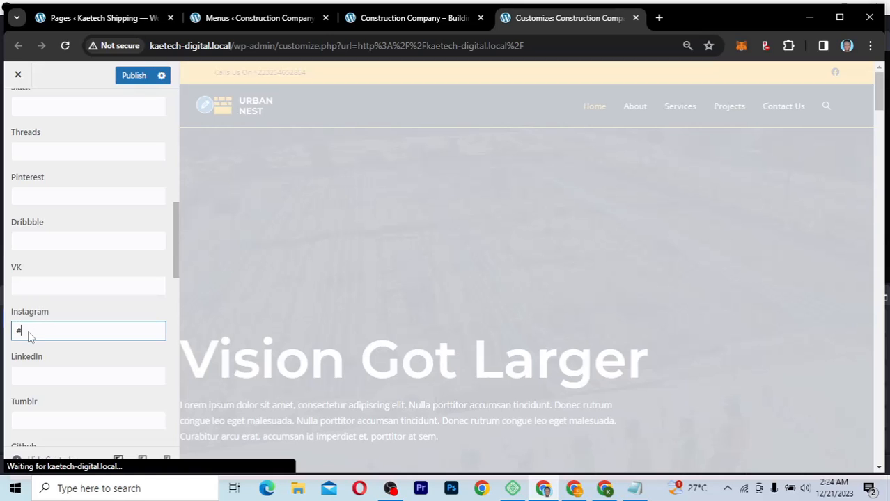
pyautogui.click(31, 376)
pyautogui.write('#')
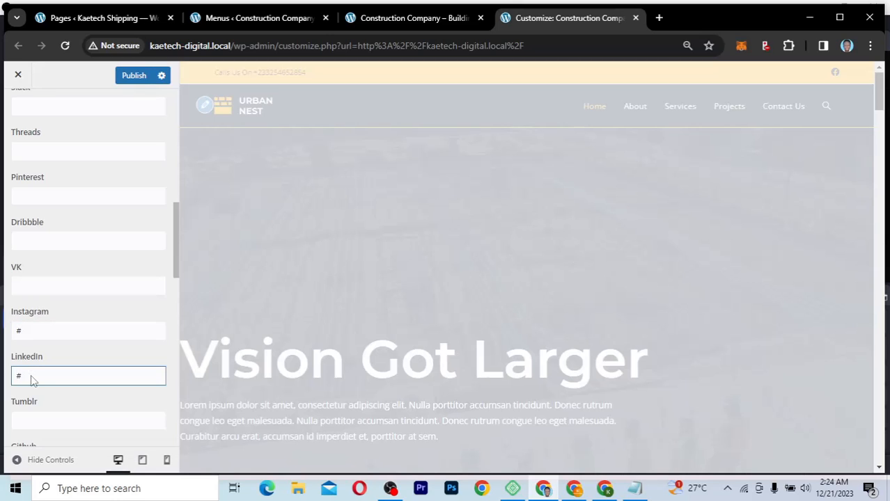
pyautogui.scroll(-3, 31, 380)
pyautogui.click(31, 384)
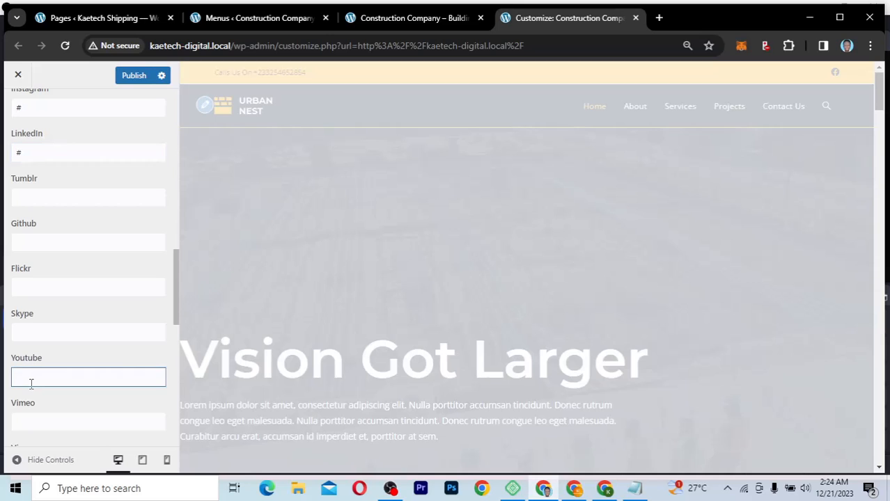
pyautogui.write('#')
pyautogui.scroll(10, 102, 247)
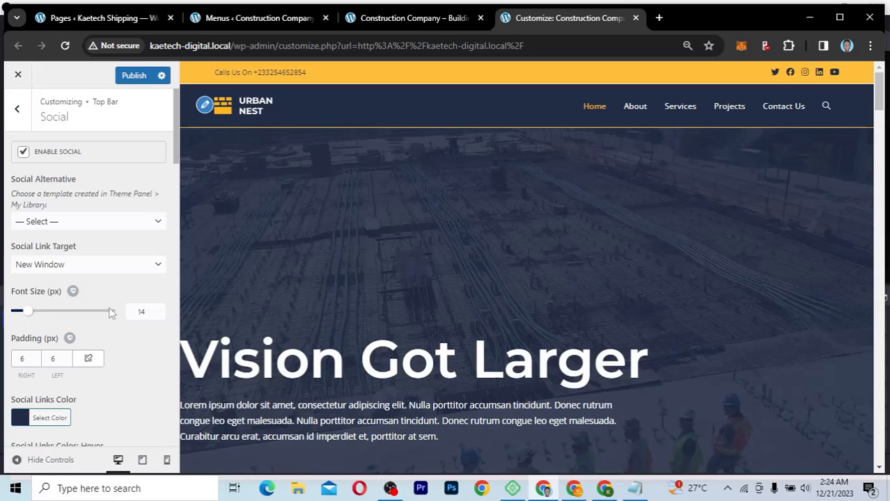
# Step: Set the social icon Font Size to 16, after trying 25 and 20
pyautogui.doubleClick(130, 311)
pyautogui.write('25')
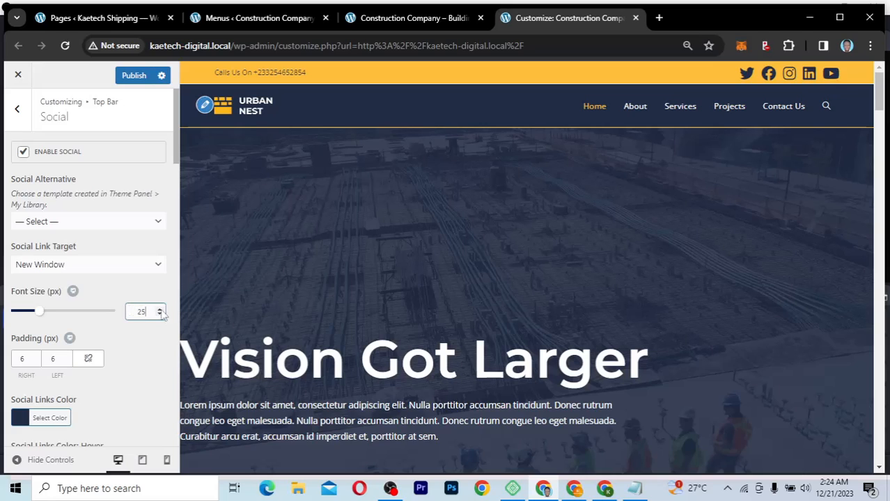
pyautogui.doubleClick(130, 311)
pyautogui.write('20')
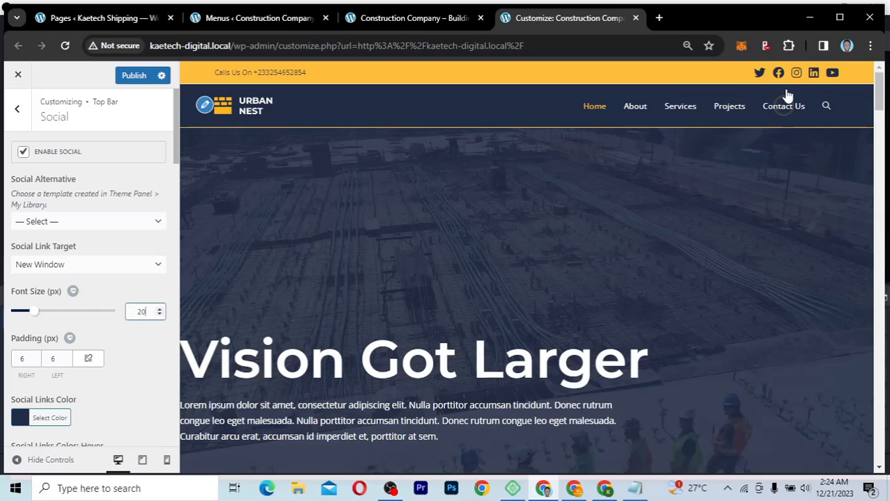
pyautogui.doubleClick(142, 312)
pyautogui.write('16')
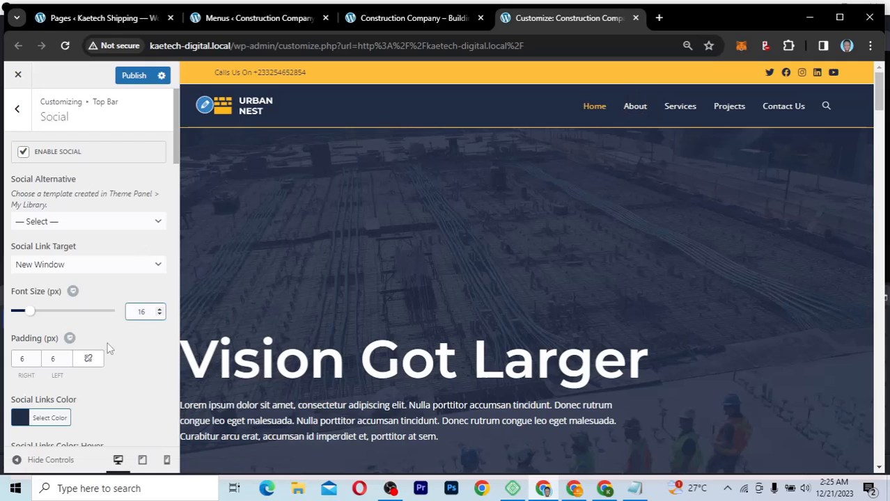
pyautogui.scroll(-2, 121, 388)
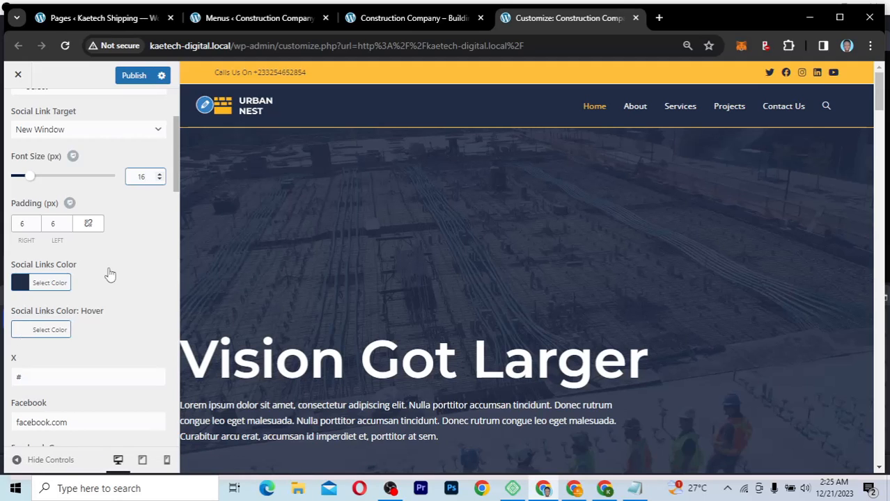
# Step: Back out of Top Bar, glance at Header › General, then open the Typography section
pyautogui.scroll(2, 110, 274)
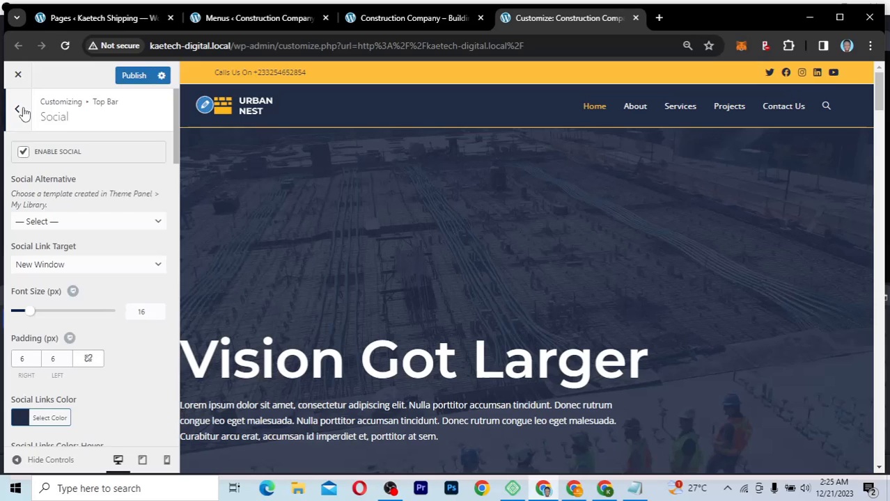
pyautogui.click(19, 111)
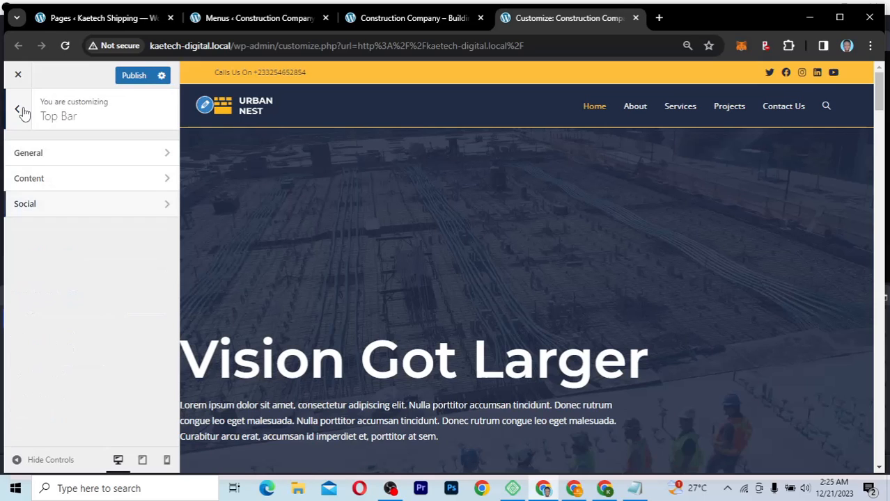
pyautogui.click(20, 110)
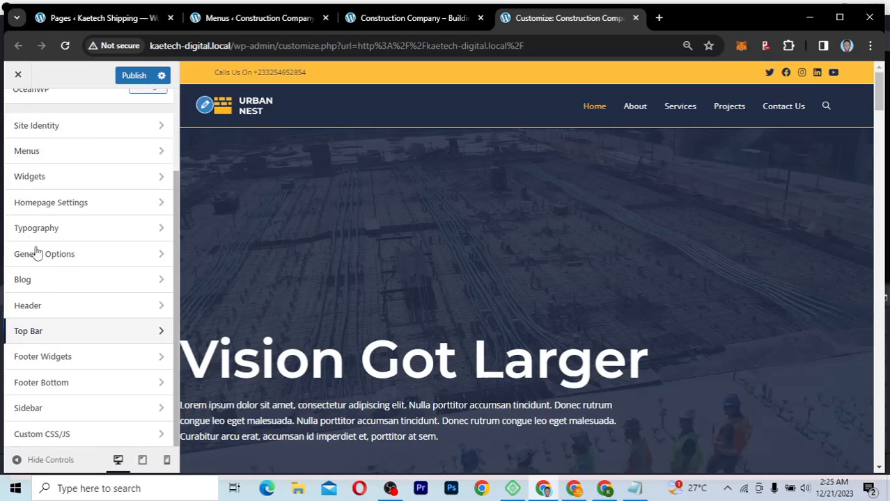
pyautogui.click(56, 309)
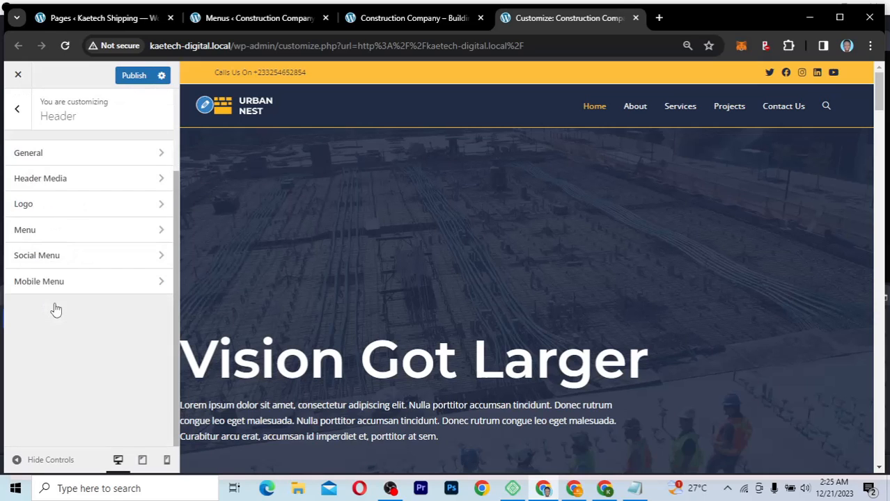
pyautogui.click(95, 160)
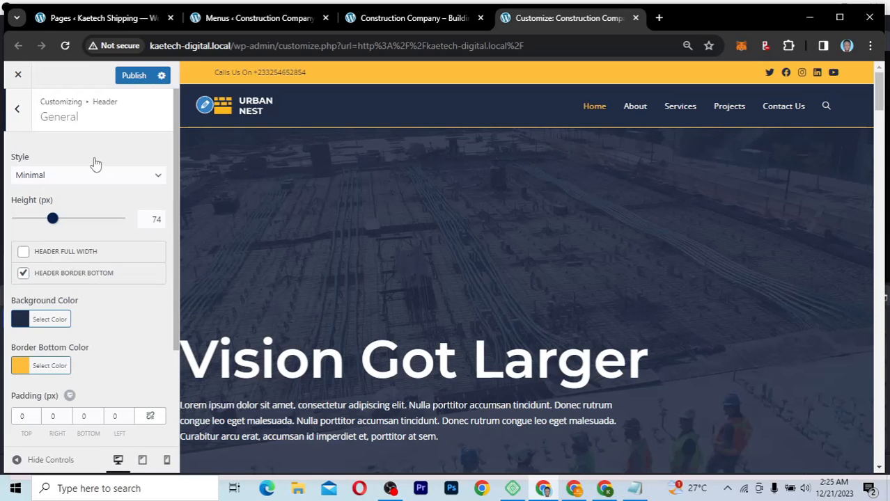
pyautogui.click(19, 111)
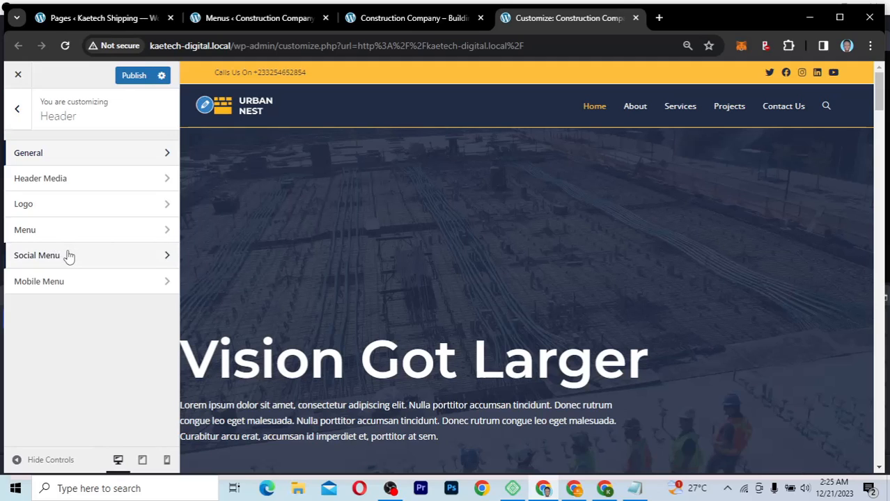
pyautogui.click(17, 109)
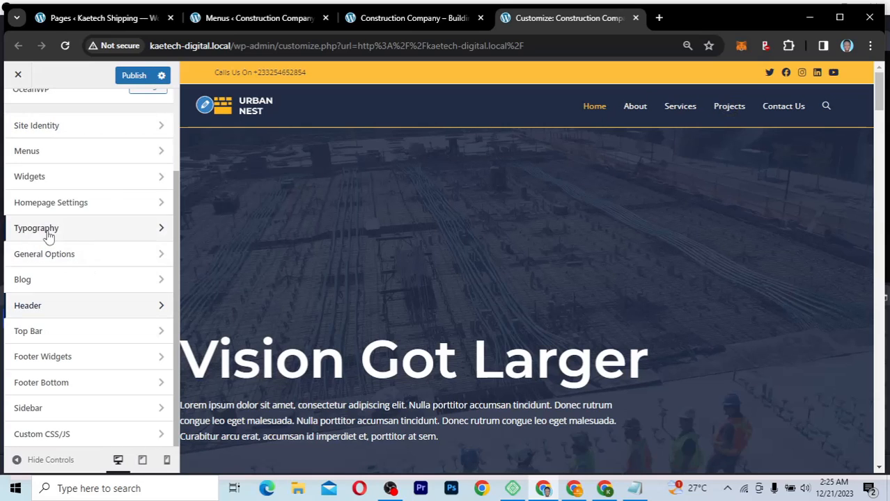
pyautogui.click(84, 230)
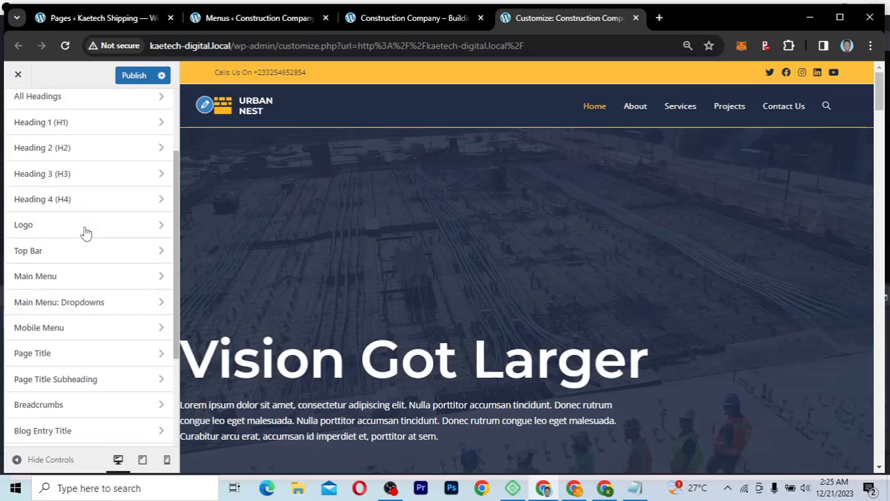
pyautogui.click(19, 110)
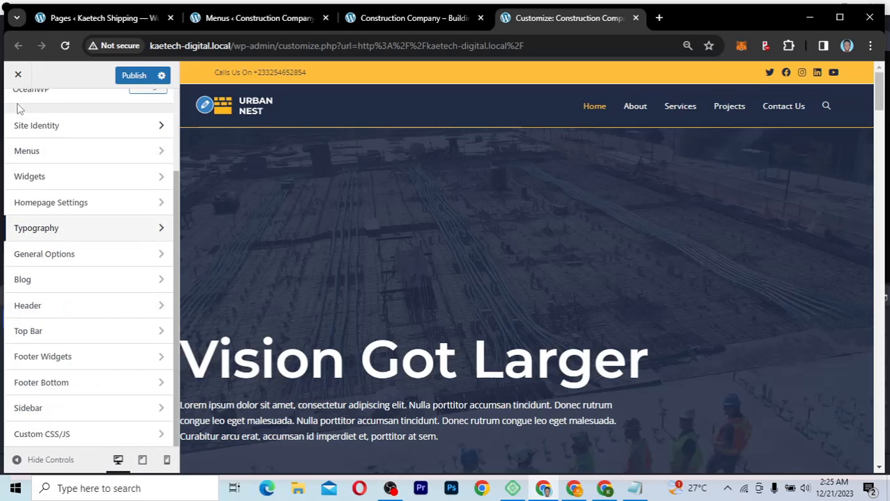
pyautogui.click(81, 233)
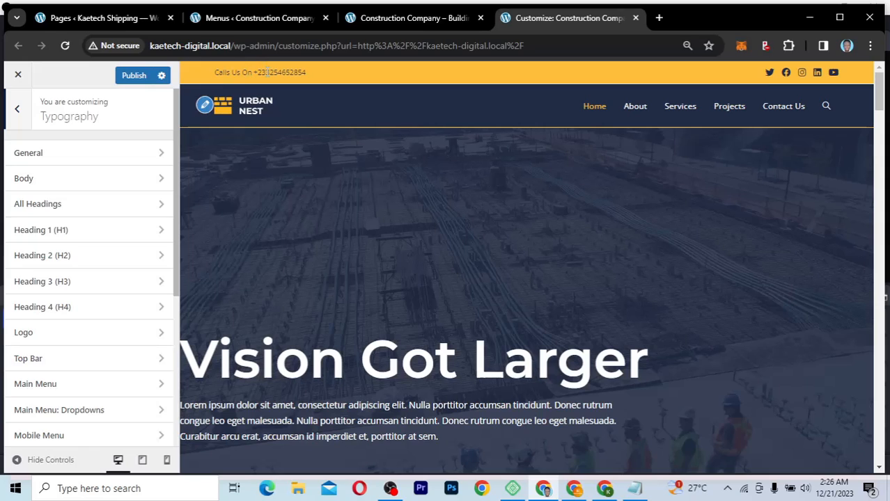
# Step: Set the Top Bar typography font to Open Sans with Normal 400 weight and Normal style
pyautogui.click(59, 358)
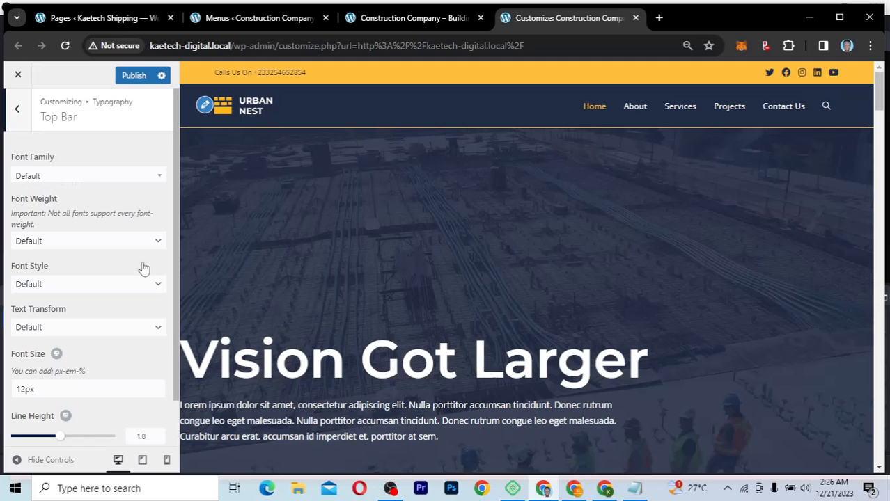
pyautogui.click(117, 177)
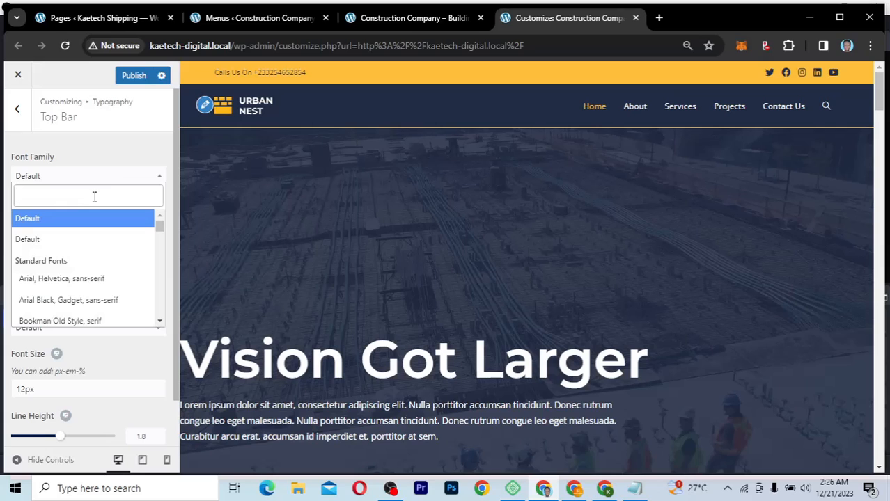
pyautogui.write('opens')
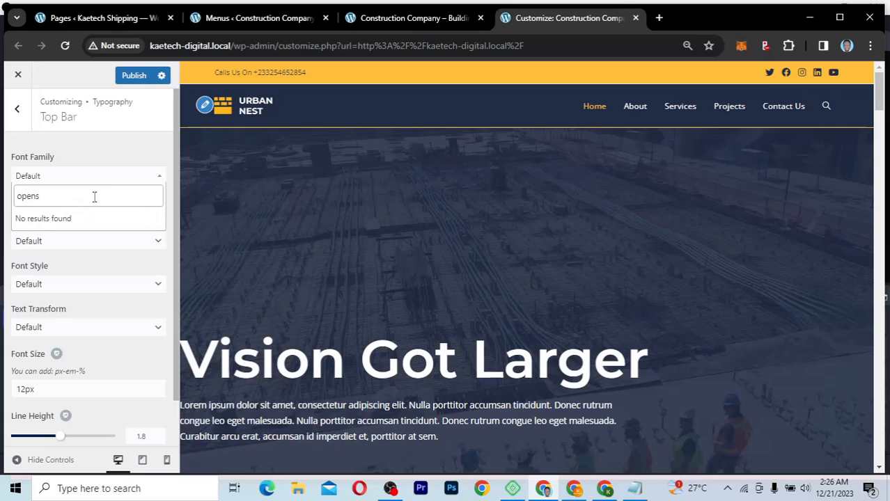
pyautogui.press('BackSpace')
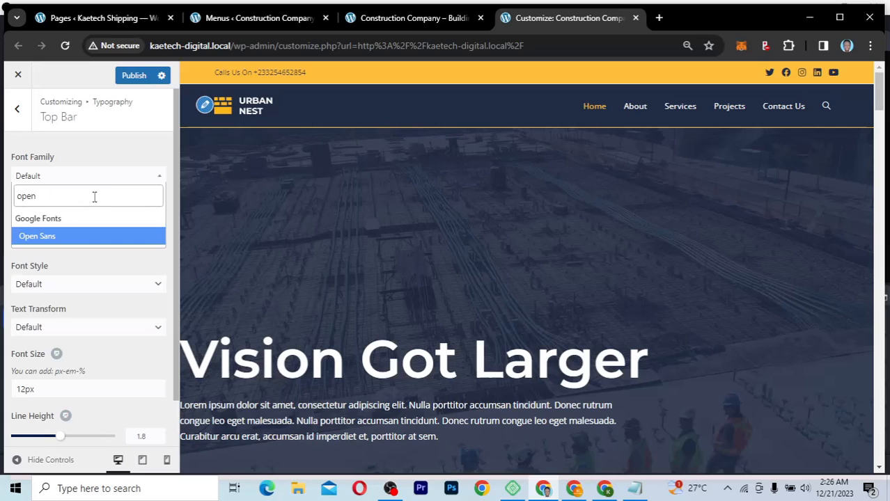
pyautogui.click(75, 240)
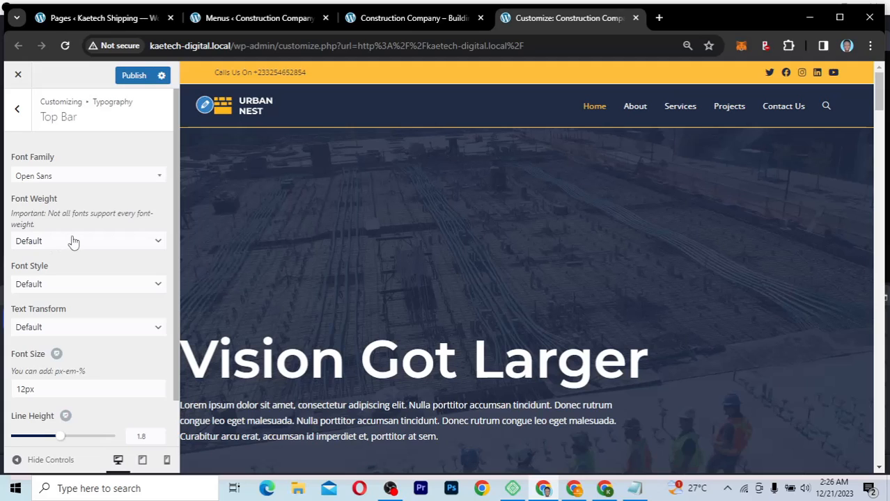
pyautogui.click(72, 241)
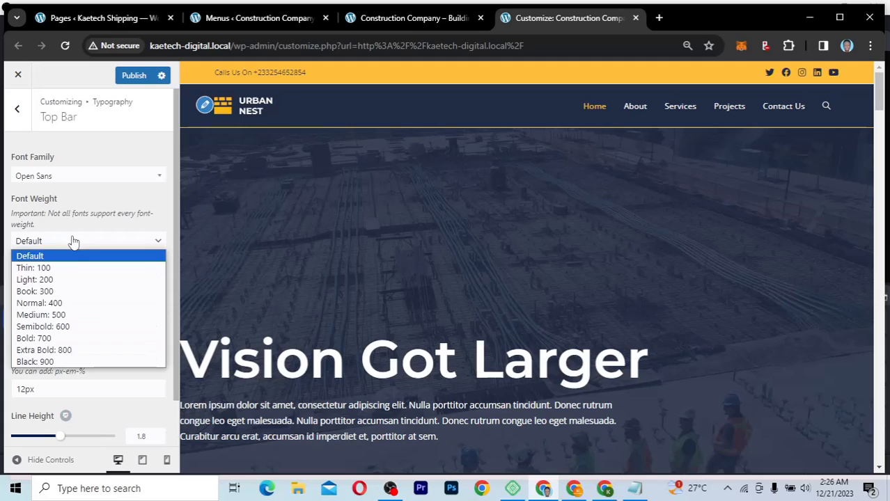
pyautogui.click(62, 303)
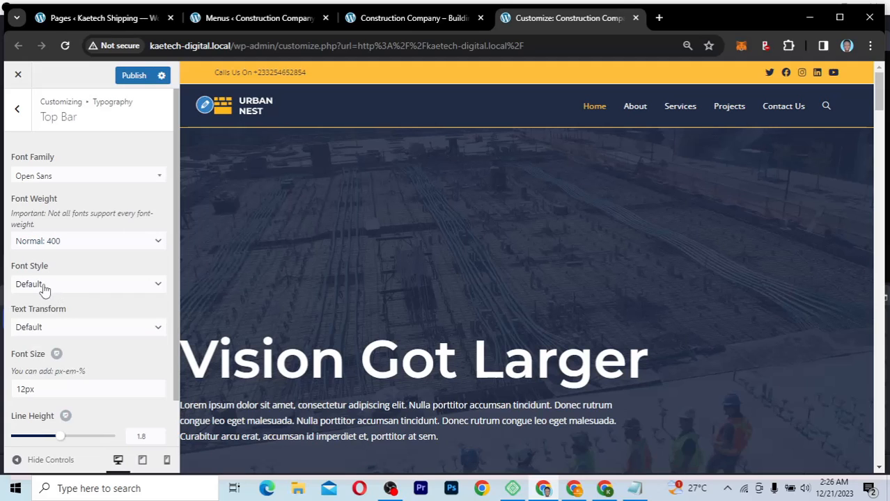
pyautogui.click(83, 291)
pyautogui.click(83, 290)
pyautogui.click(82, 289)
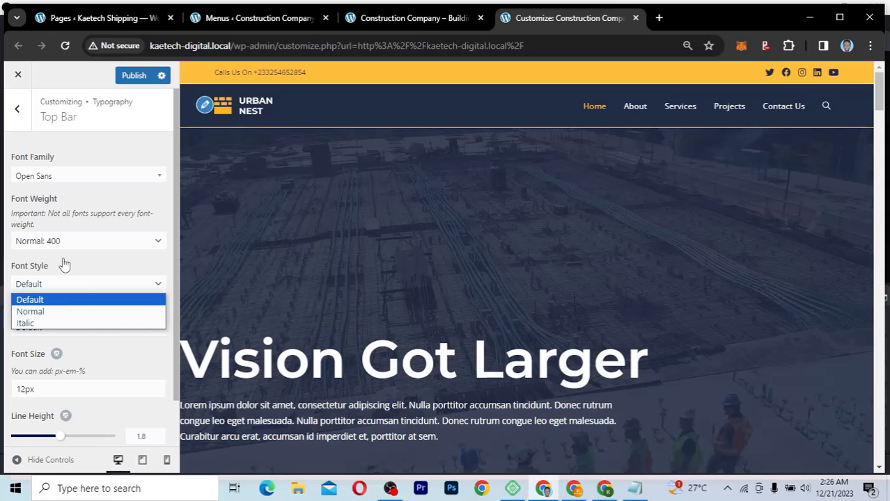
pyautogui.click(40, 313)
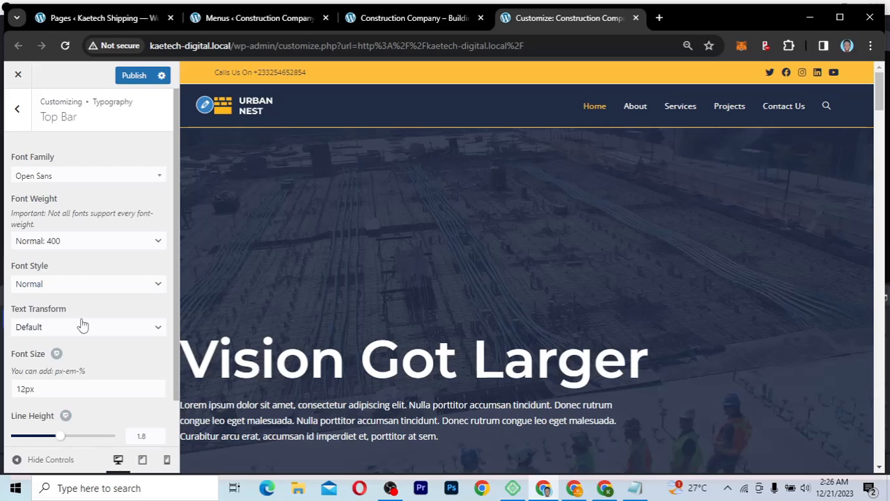
# Step: Change the Top Bar font size from 12 to 14 and the weight to Bold 700
pyautogui.scroll(-1, 82, 326)
pyautogui.moveTo(26, 337); pyautogui.dragTo(16, 338)
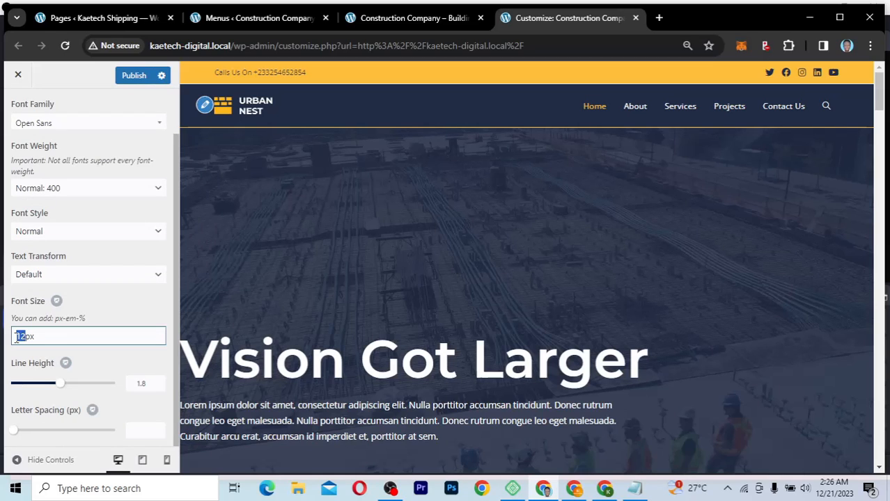
pyautogui.write('16')
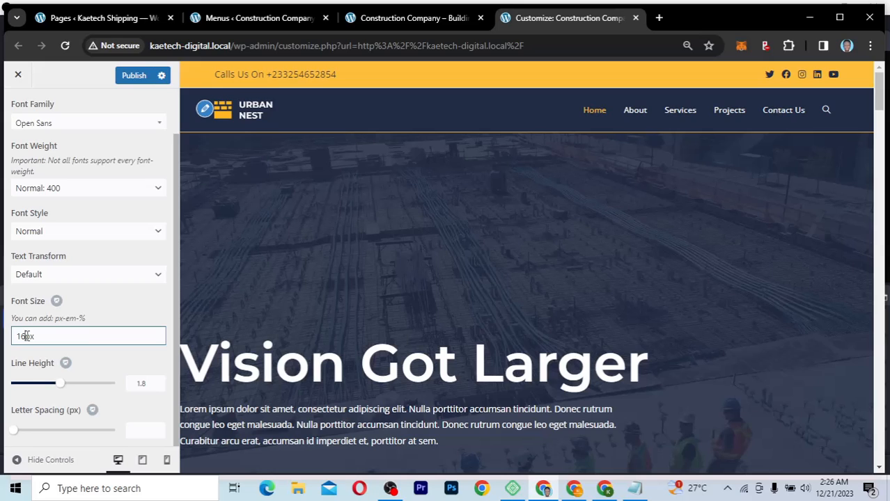
pyautogui.press('BackSpace')
pyautogui.write('4')
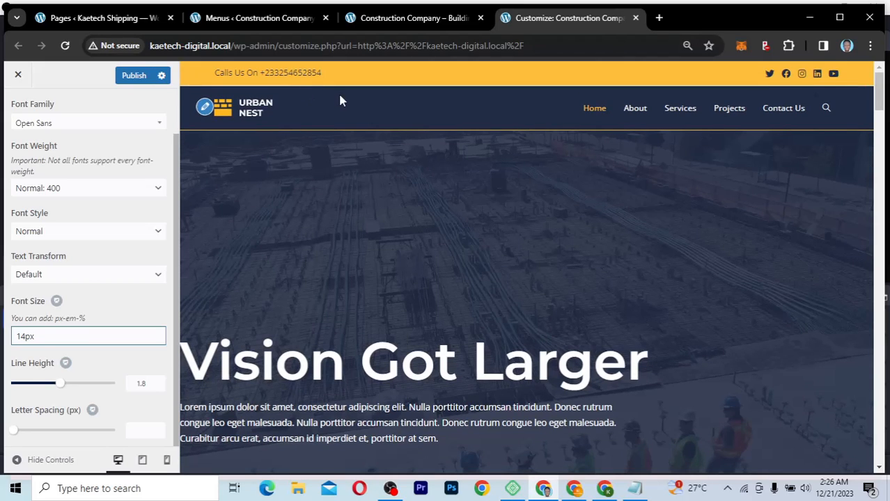
pyautogui.click(103, 189)
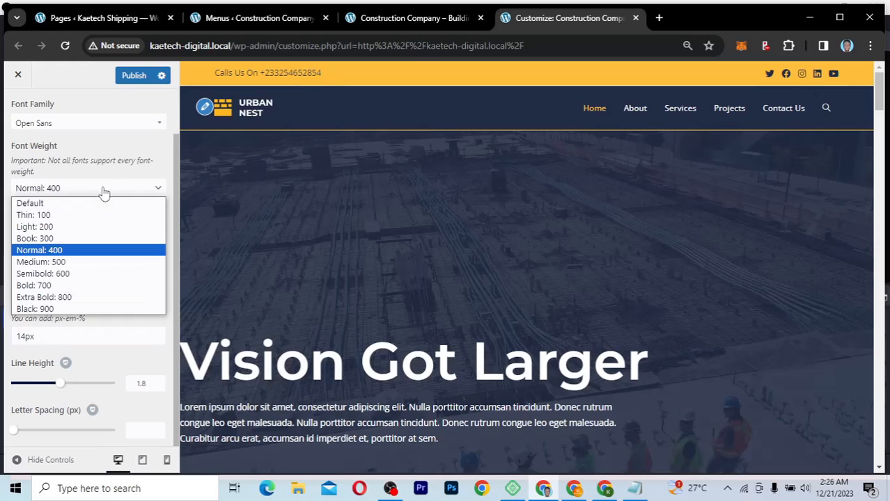
pyautogui.click(64, 286)
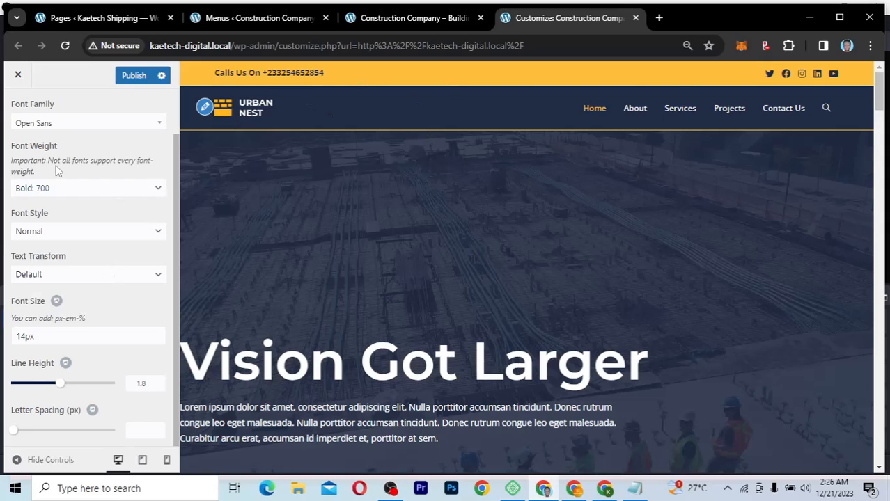
pyautogui.scroll(3, 56, 173)
# Step: Set the main menu typography font to Montserrat at Normal 400 weight
pyautogui.click(16, 109)
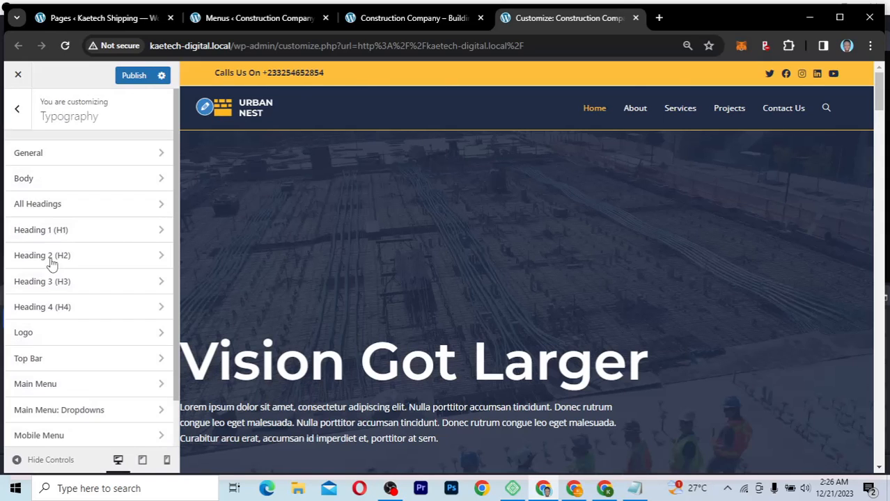
pyautogui.click(58, 388)
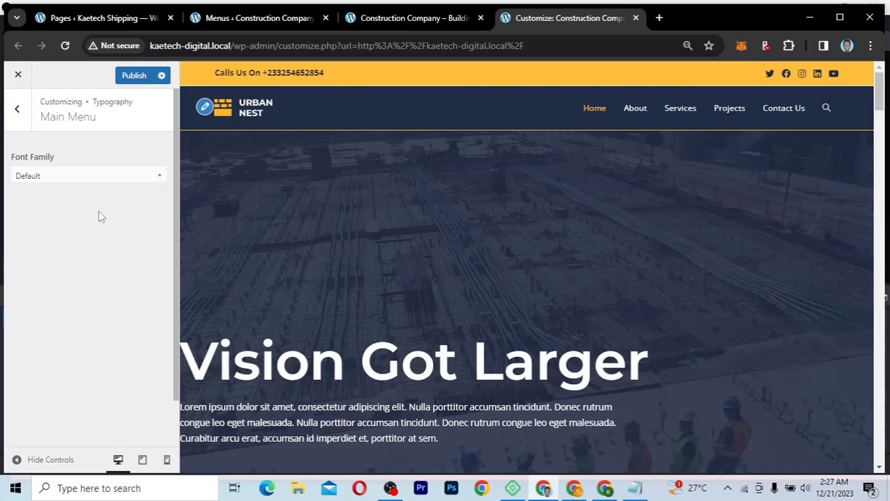
pyautogui.click(111, 176)
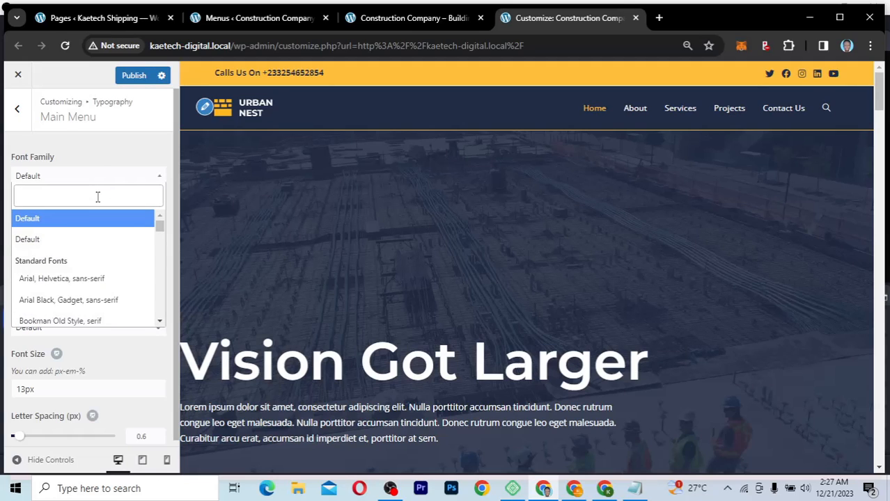
pyautogui.write('monts')
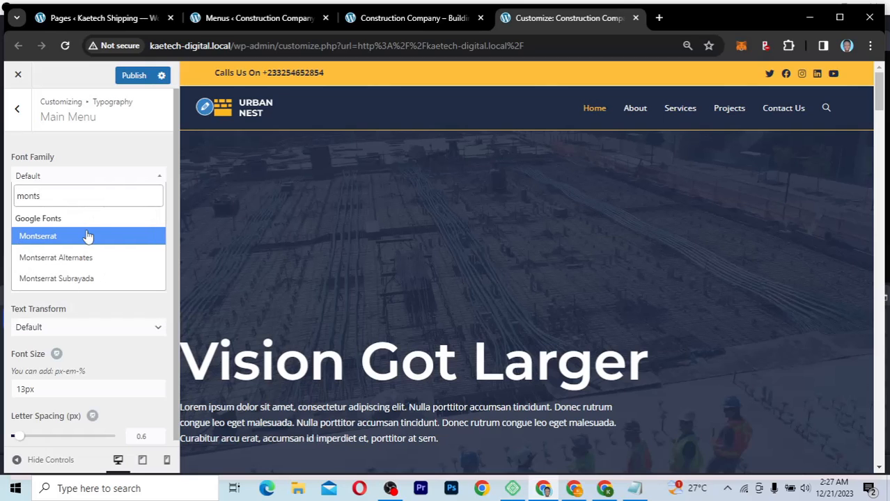
pyautogui.click(88, 237)
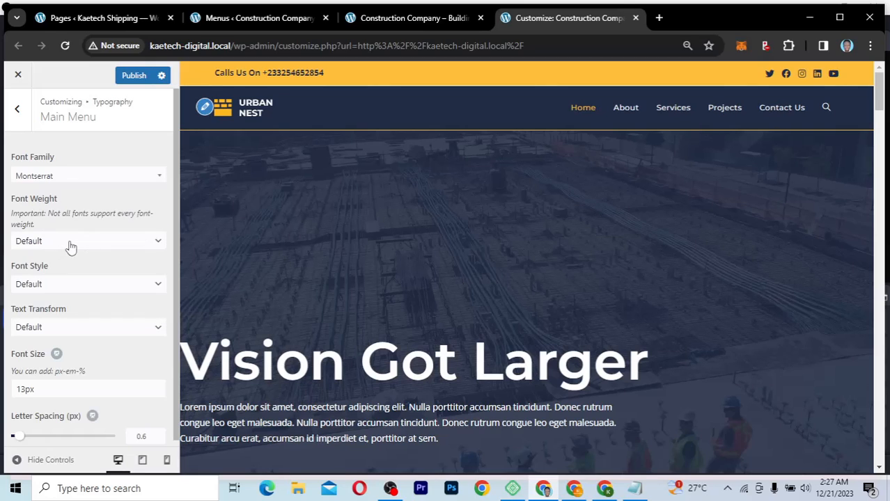
pyautogui.click(69, 246)
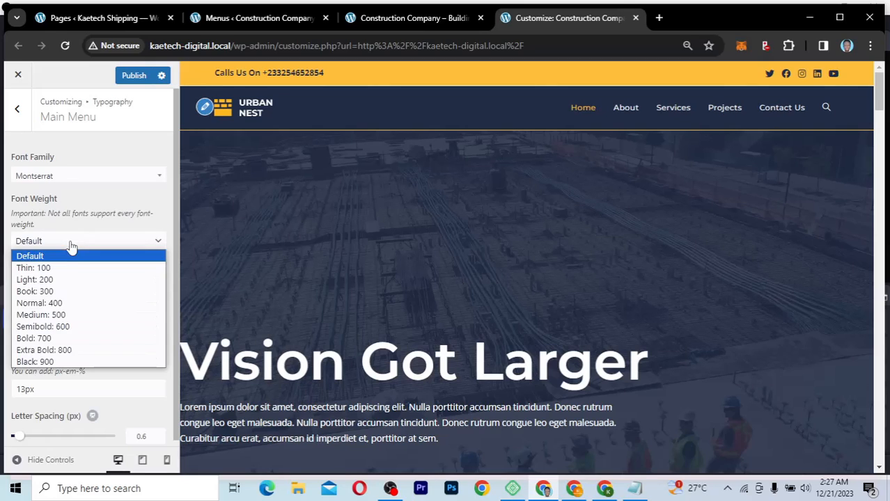
pyautogui.click(56, 307)
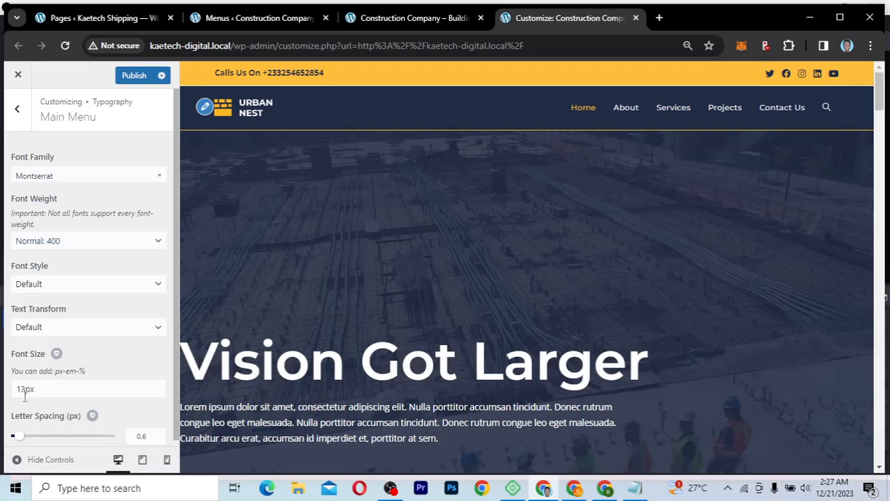
# Step: Set the main menu font size to 17px, keeping the Normal 400 weight after trying Book 300
pyautogui.moveTo(25, 389); pyautogui.dragTo(13, 390)
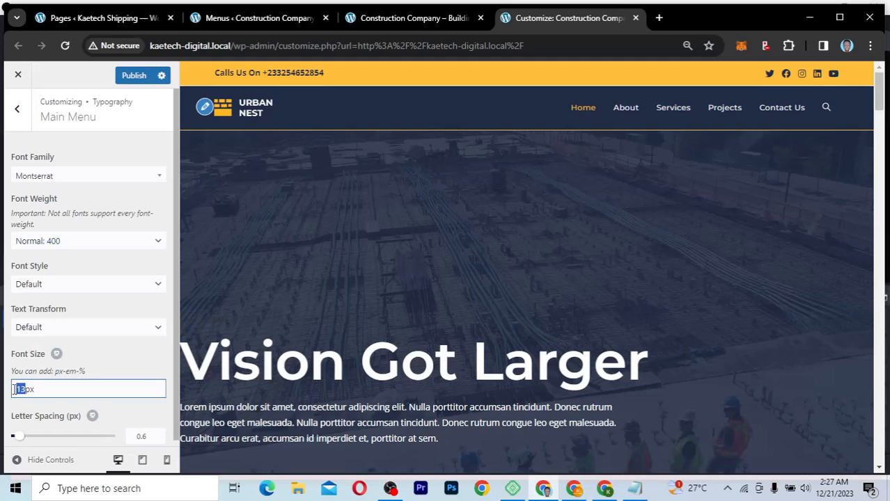
pyautogui.write('18')
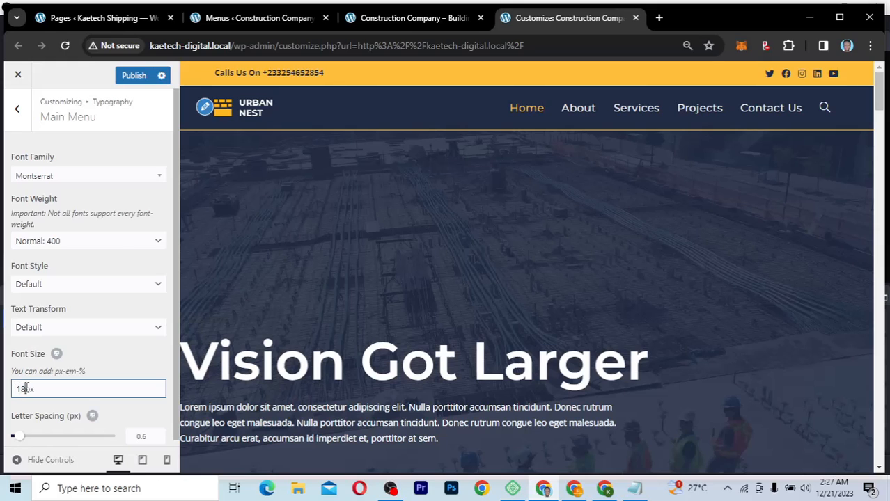
pyautogui.click(116, 245)
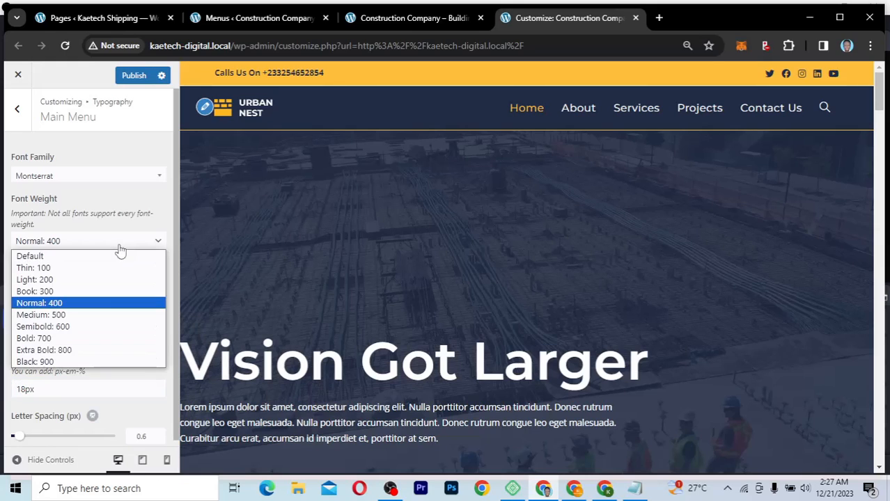
pyautogui.click(95, 292)
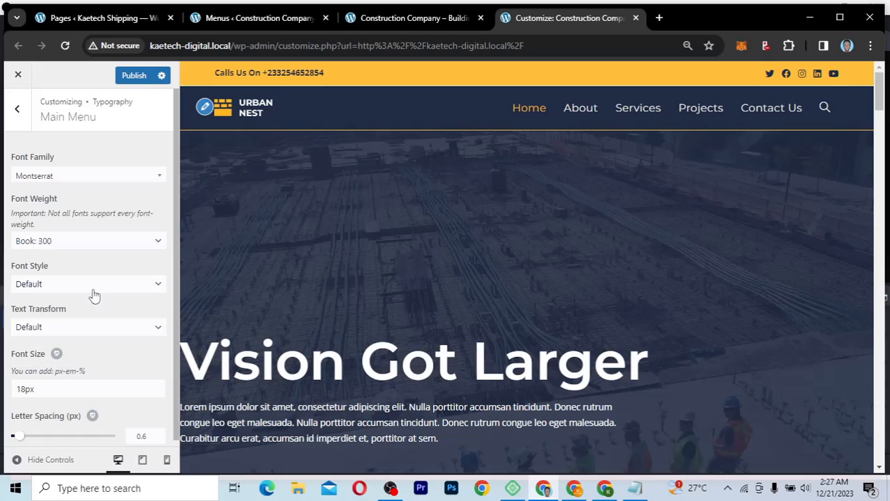
pyautogui.click(99, 244)
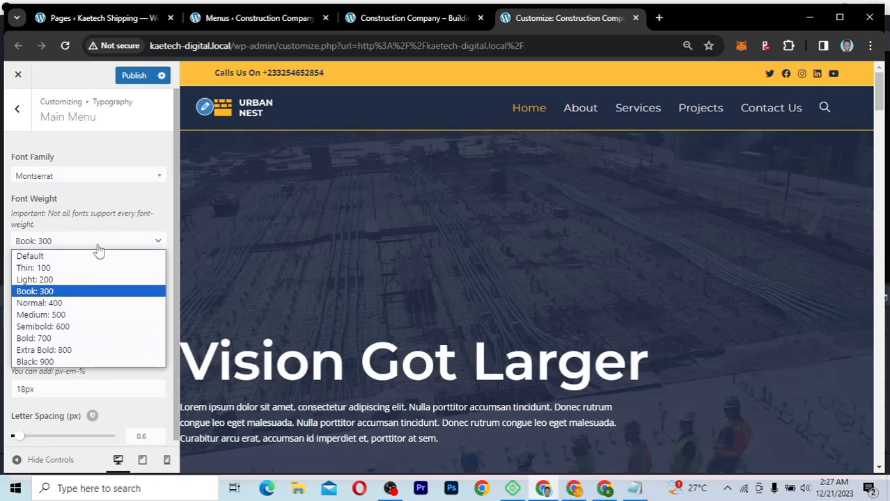
pyautogui.click(75, 303)
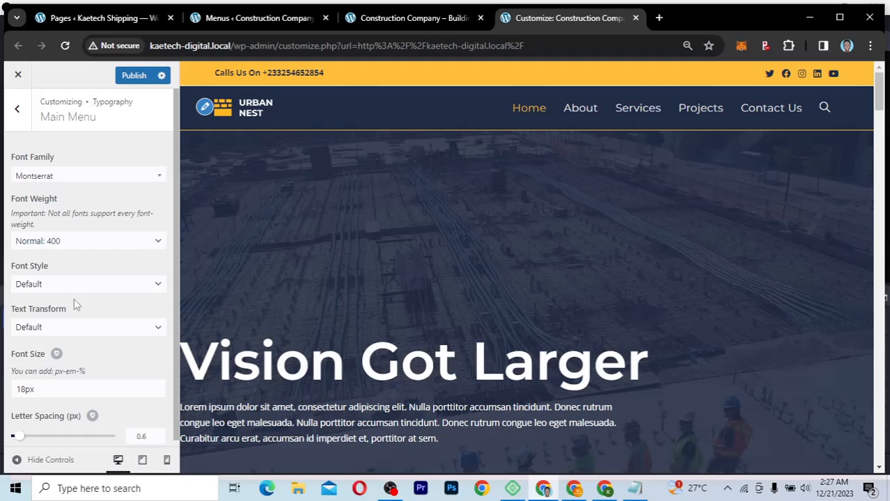
pyautogui.click(25, 390)
pyautogui.press('BackSpace')
pyautogui.press('BackSpace')
pyautogui.press('BackSpace')
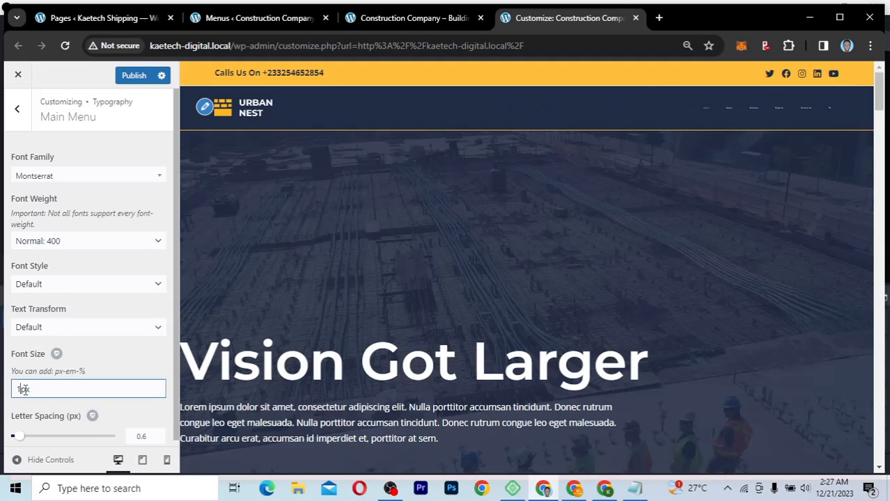
pyautogui.write('6px')
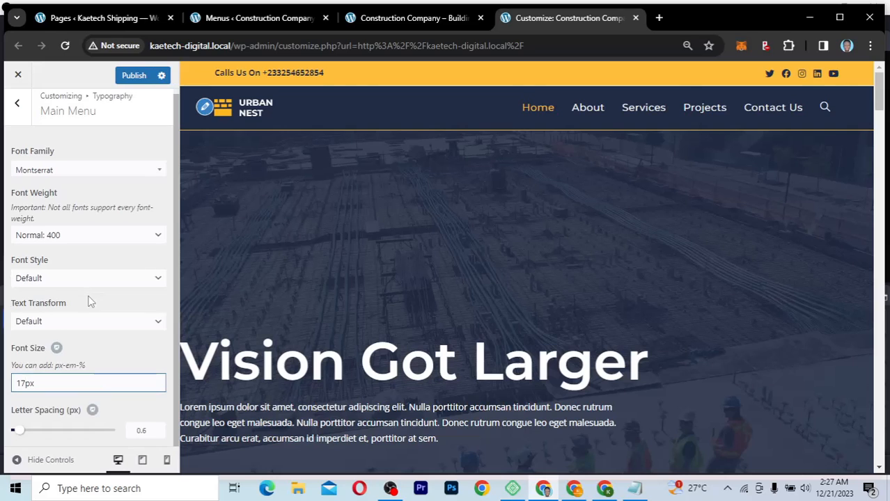
pyautogui.click(17, 108)
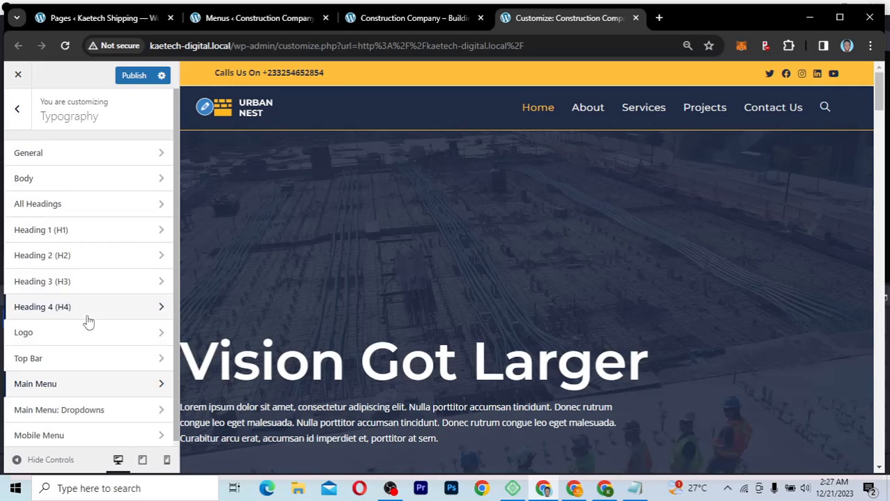
# Step: Return to the main Customizer sections list after a brief look at the Header settings
pyautogui.scroll(-5, 89, 321)
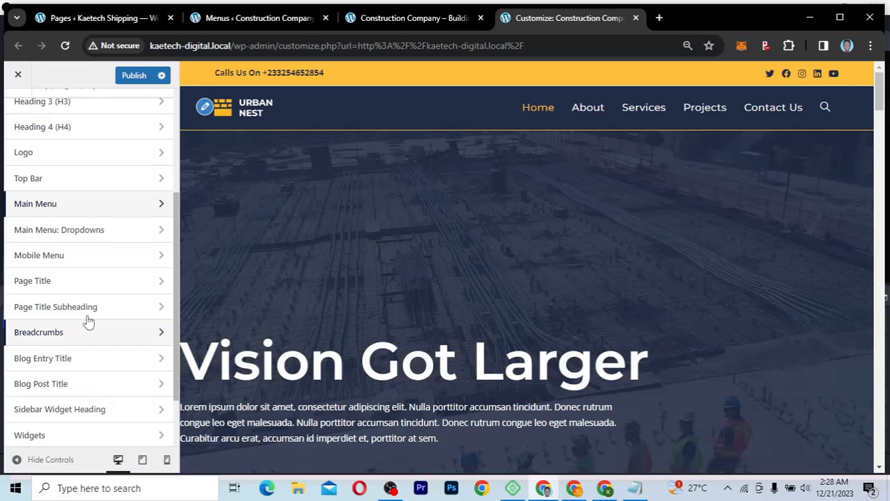
pyautogui.scroll(3, 89, 322)
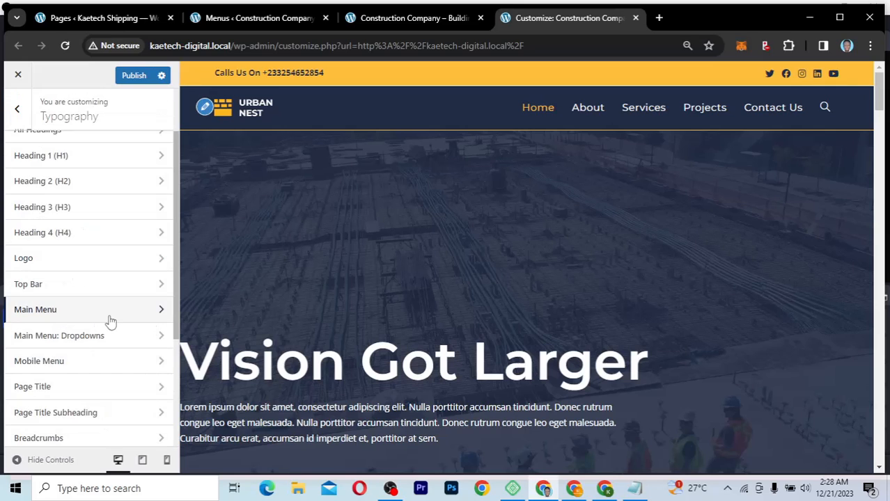
pyautogui.click(17, 108)
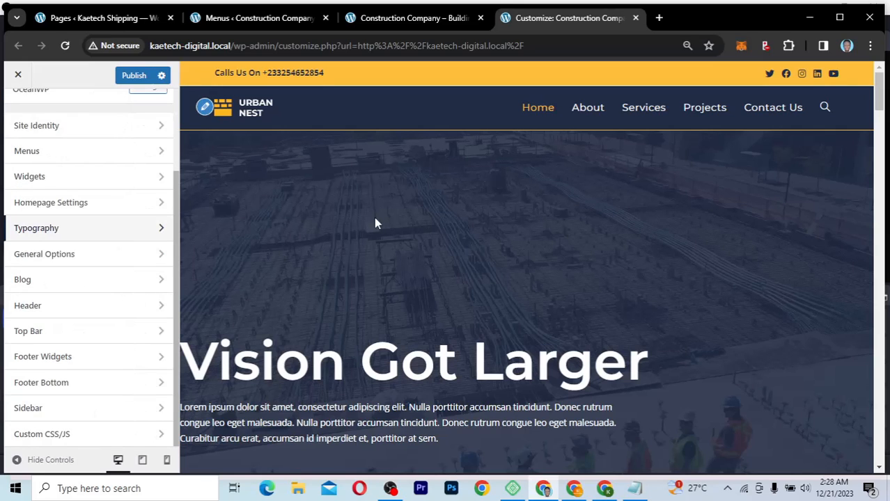
pyautogui.click(124, 308)
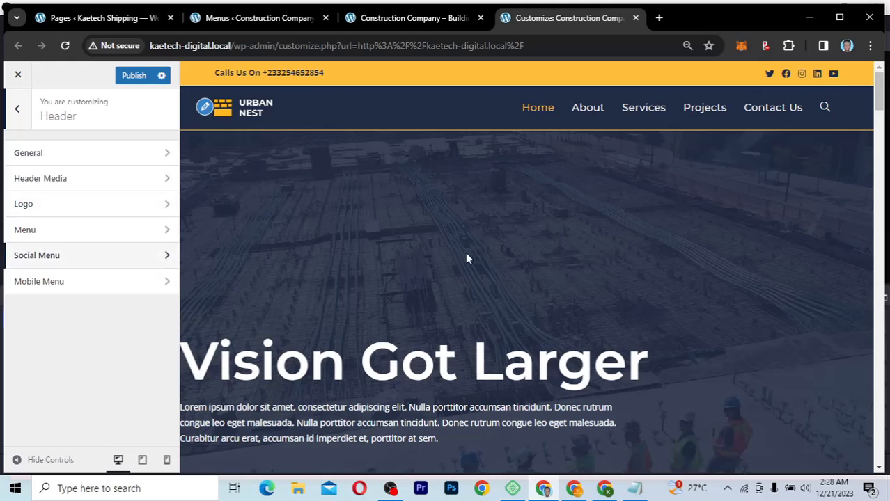
pyautogui.scroll(-3, 466, 258)
pyautogui.scroll(3, 467, 253)
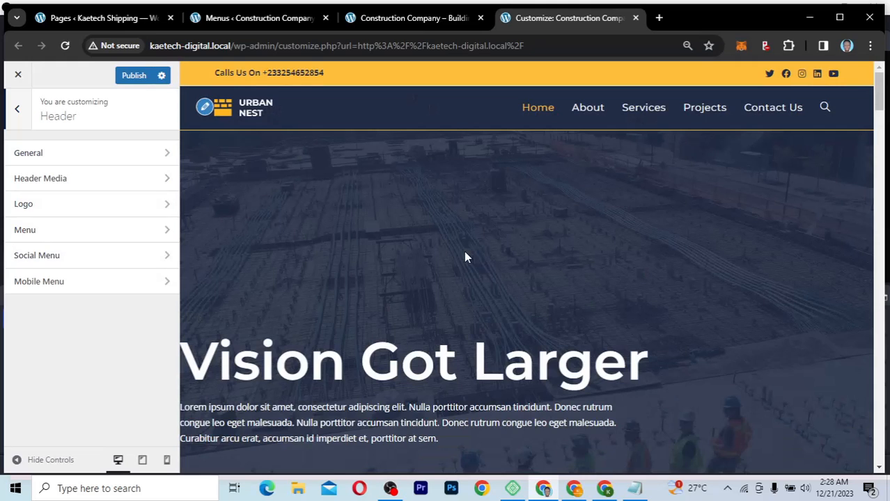
pyautogui.click(18, 110)
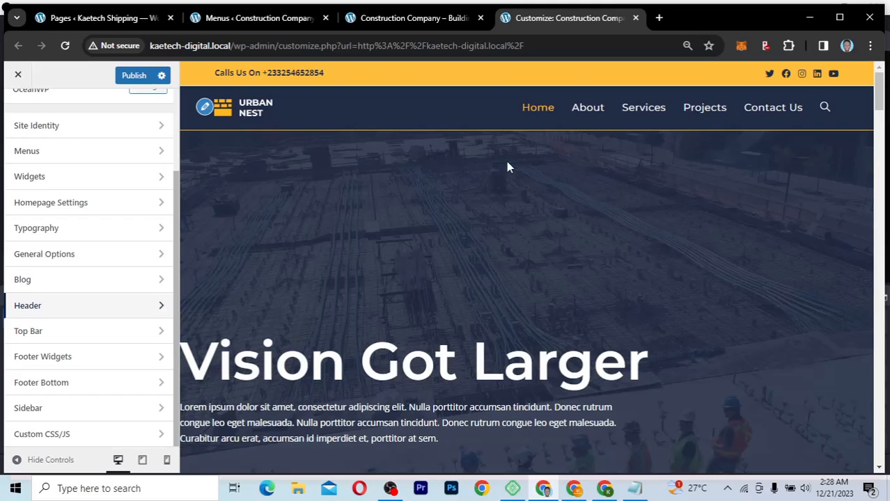
# Step: Scroll the preview down to the footer and open the Footer Bottom settings
pyautogui.scroll(-3, 471, 230)
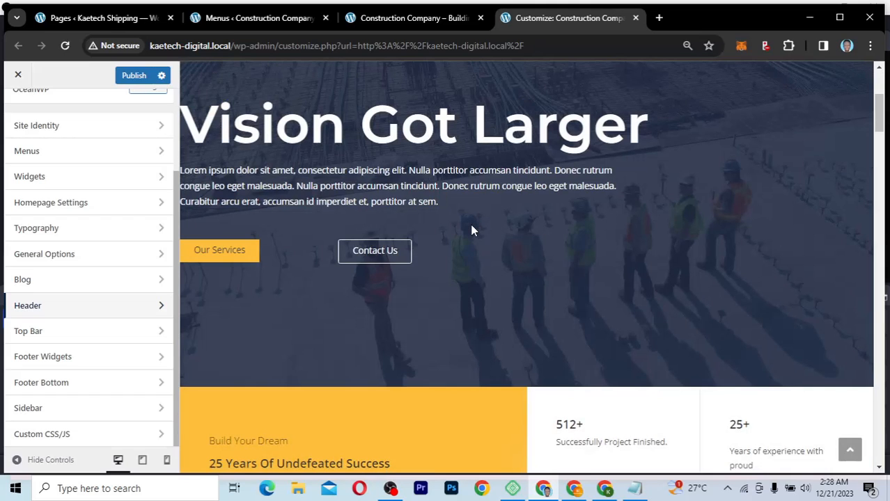
pyautogui.scroll(3, 471, 230)
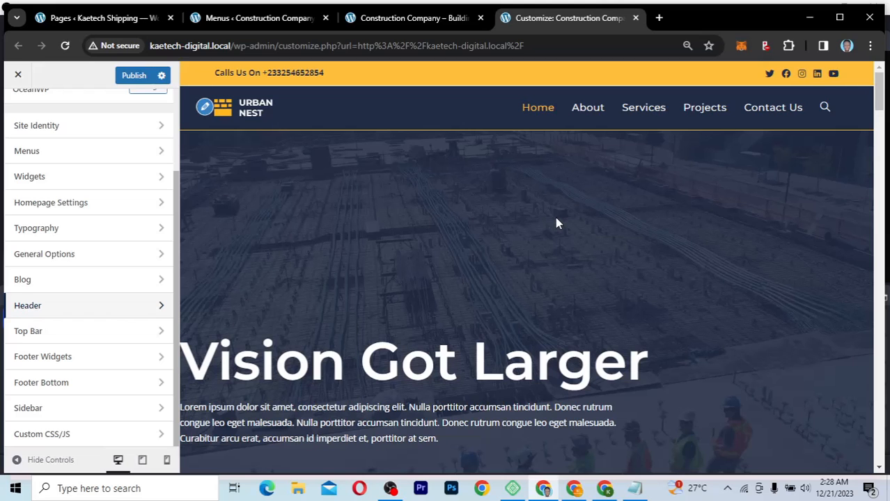
pyautogui.scroll(-15, 557, 223)
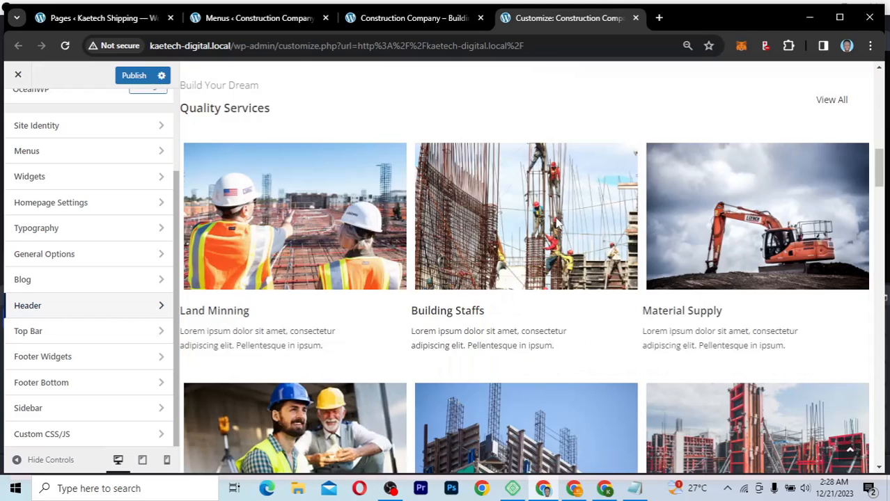
pyautogui.scroll(-15, 556, 222)
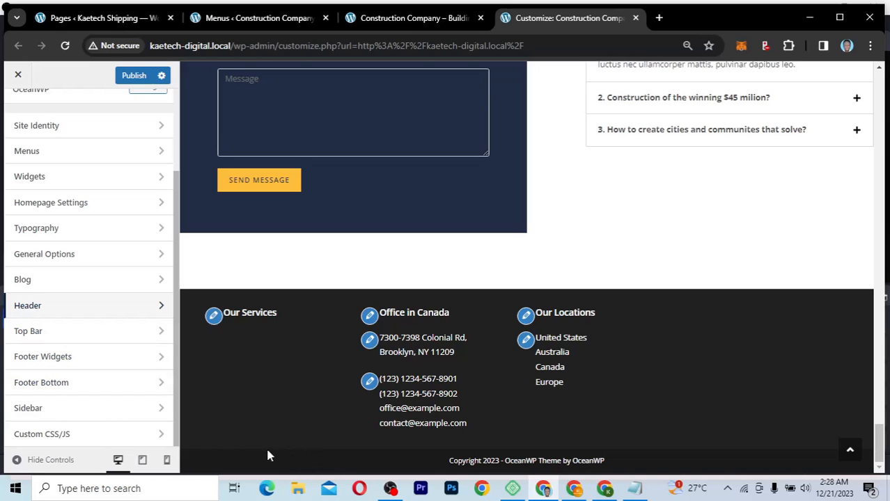
pyautogui.click(104, 386)
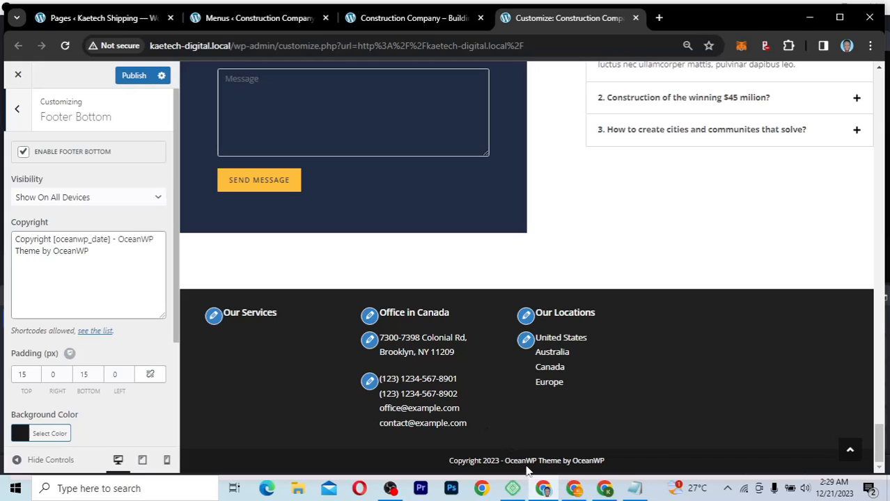
# Step: Replace 'OceanWP Theme by OceanWP' in the copyright text with 'Powered by Kaetech Digital'
pyautogui.moveTo(593, 461); pyautogui.dragTo(612, 463)
pyautogui.click(613, 463)
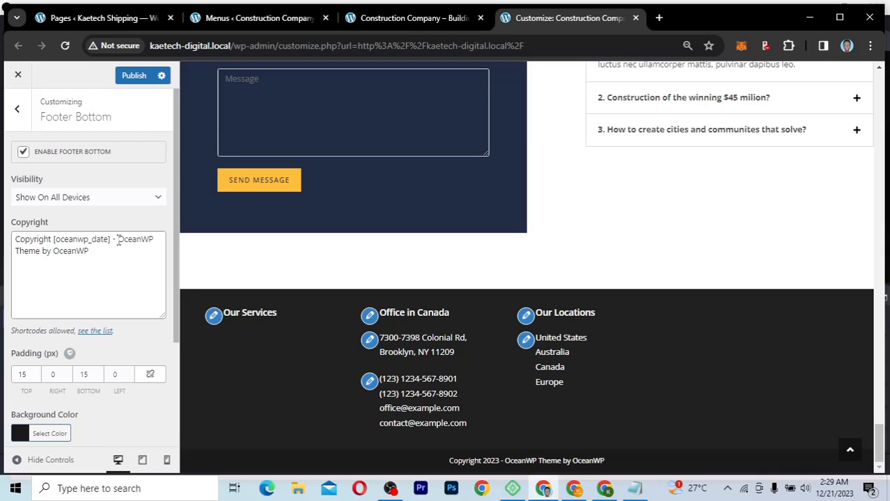
pyautogui.moveTo(119, 240); pyautogui.dragTo(141, 252)
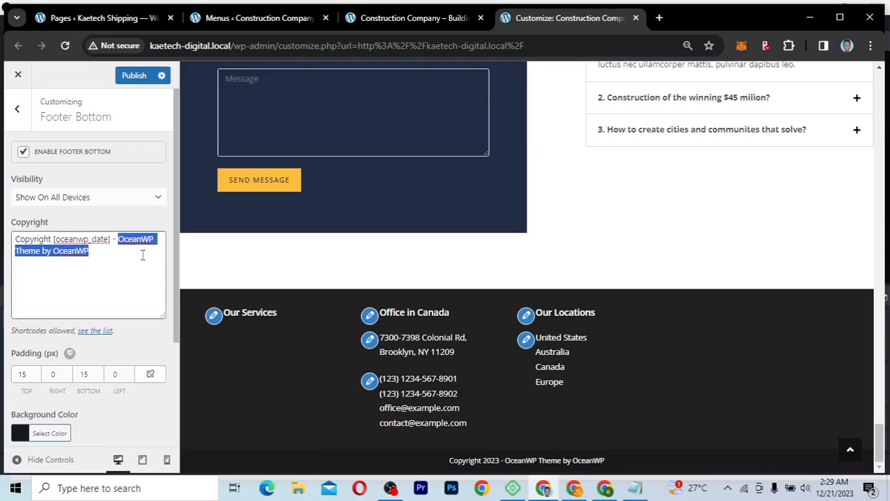
pyautogui.write('Power')
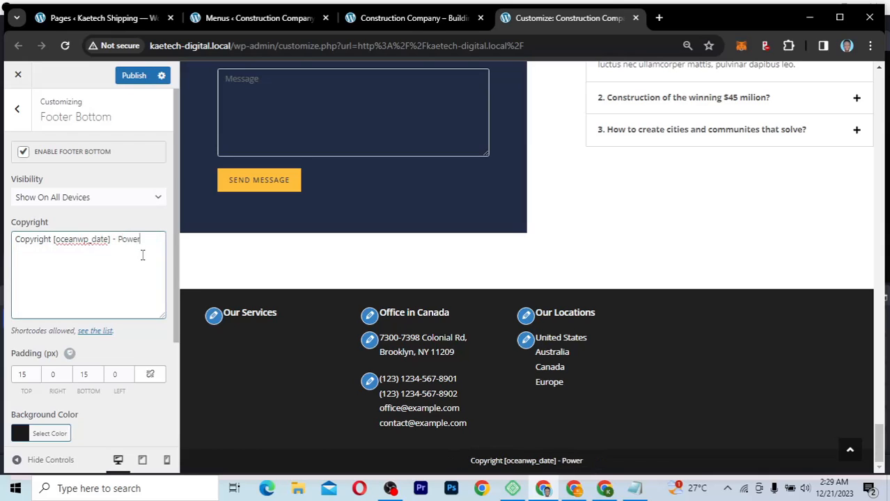
pyautogui.write('ed ')
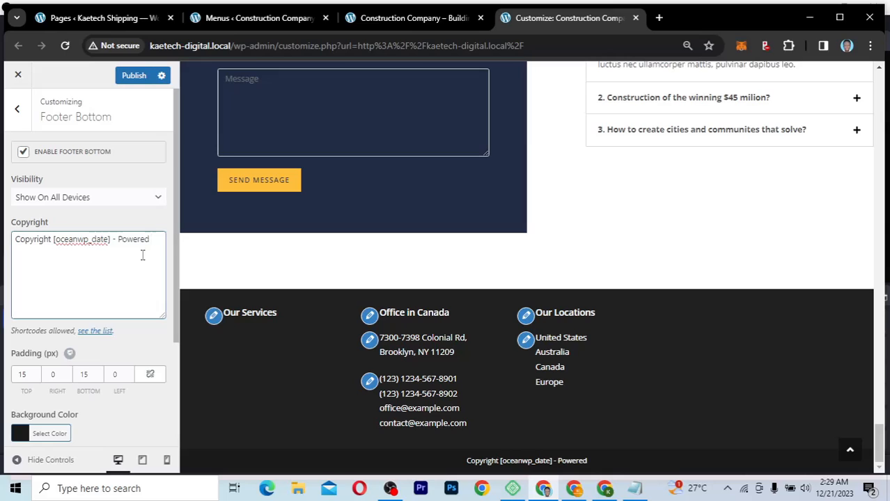
pyautogui.write('by Ka')
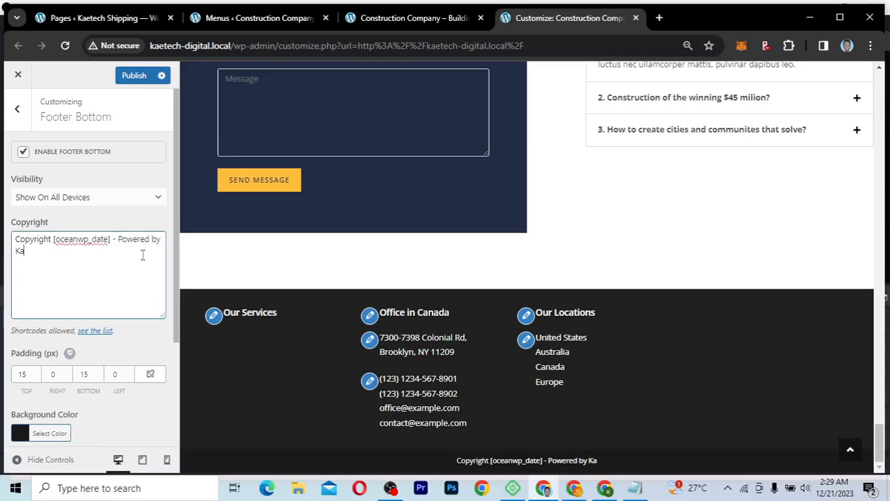
pyautogui.write('etec')
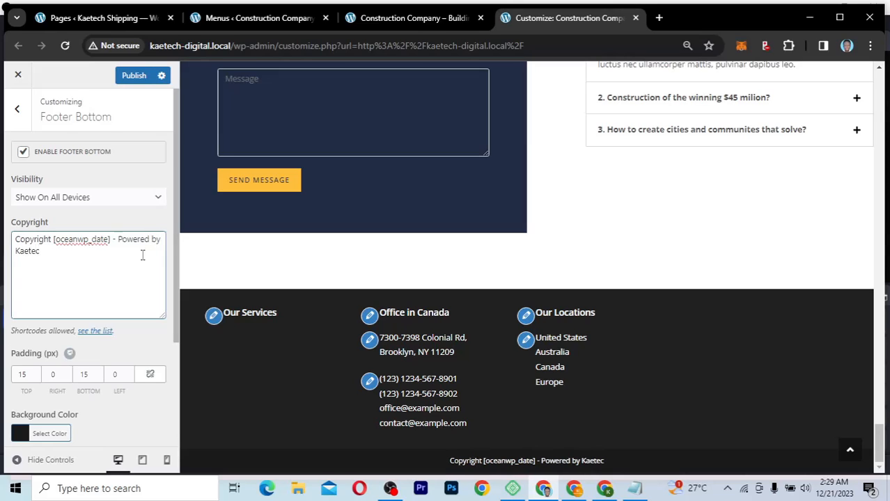
pyautogui.write('h Digital')
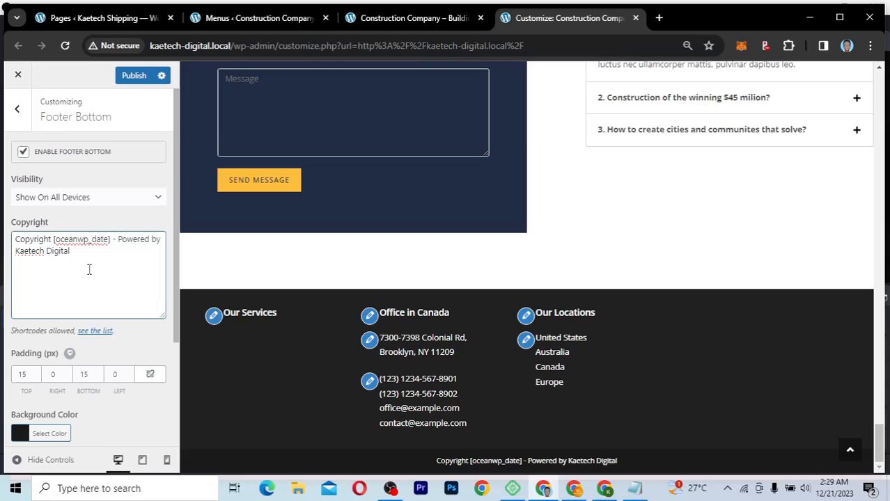
# Step: Set the Footer Bottom background colour to the navy hex 212d45 from the notes
pyautogui.scroll(-2, 90, 269)
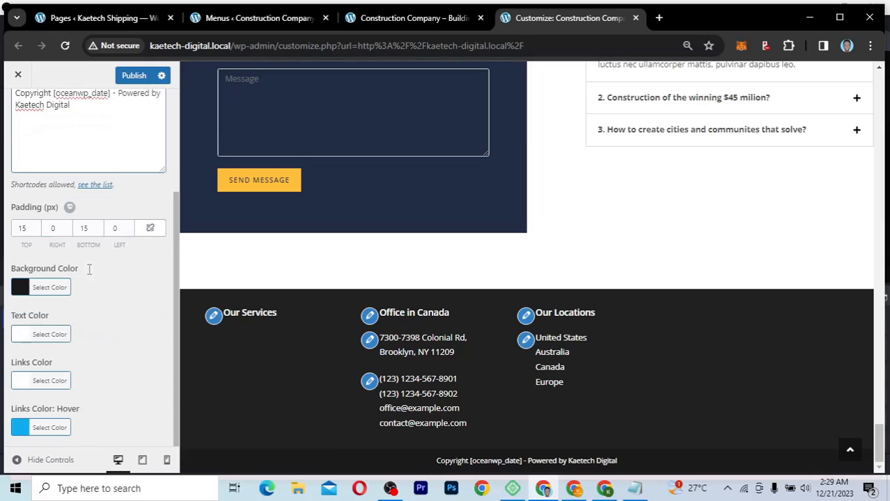
pyautogui.click(21, 291)
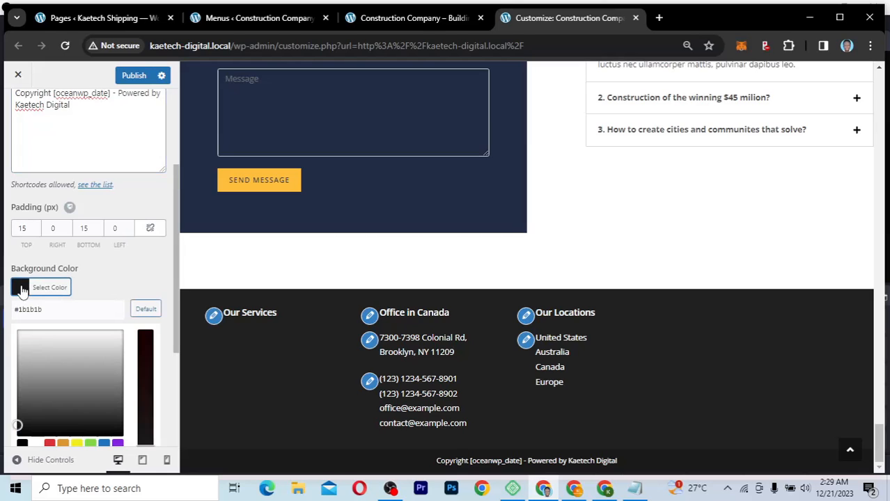
pyautogui.click(639, 490)
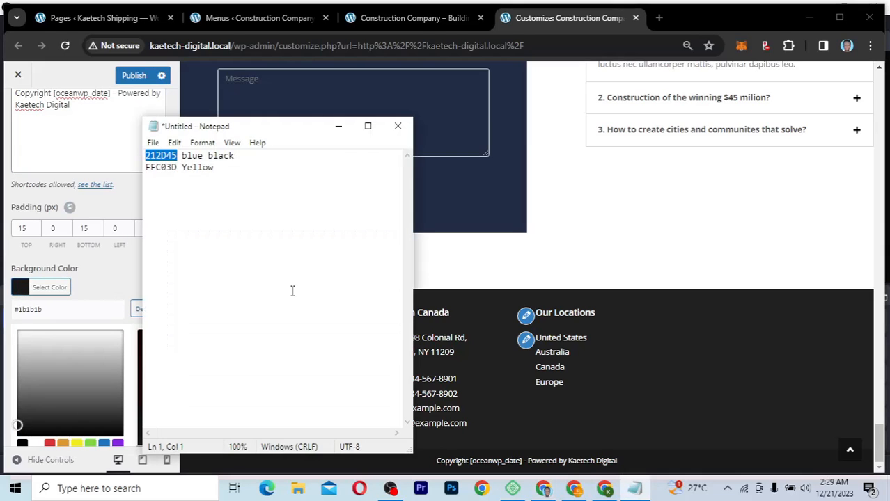
pyautogui.click(82, 291)
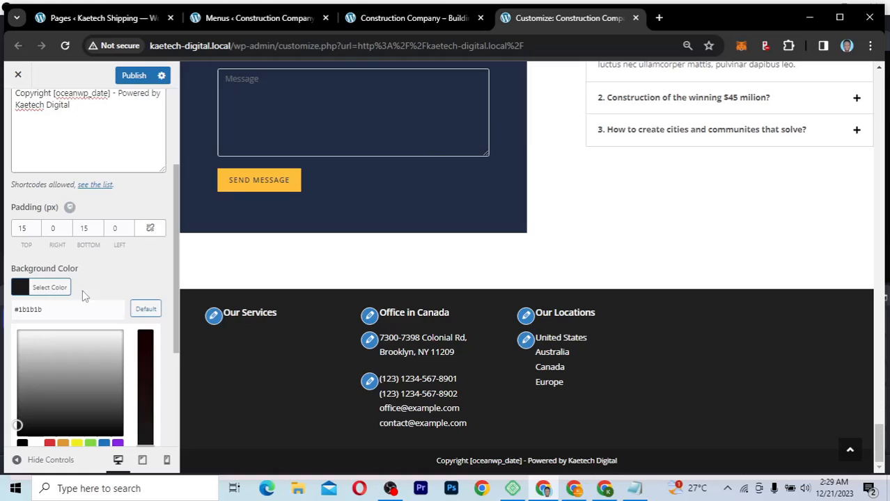
pyautogui.click(21, 290)
pyautogui.click(22, 290)
pyautogui.doubleClick(21, 309)
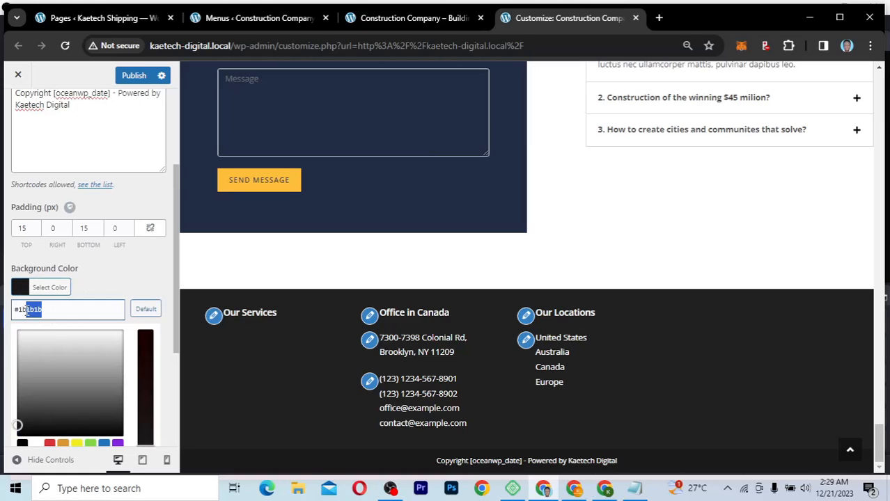
pyautogui.write('212D45')
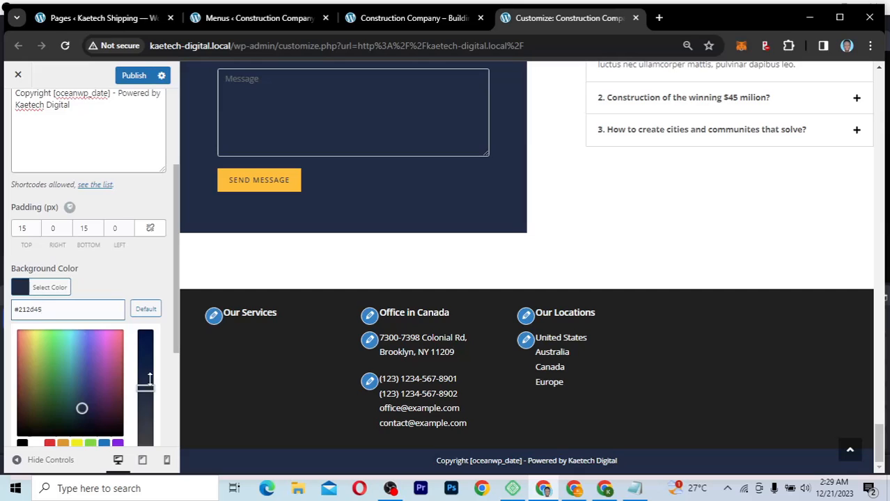
# Step: Darken the Footer Bottom background to a near-black navy, #030814
pyautogui.moveTo(146, 387); pyautogui.dragTo(145, 333)
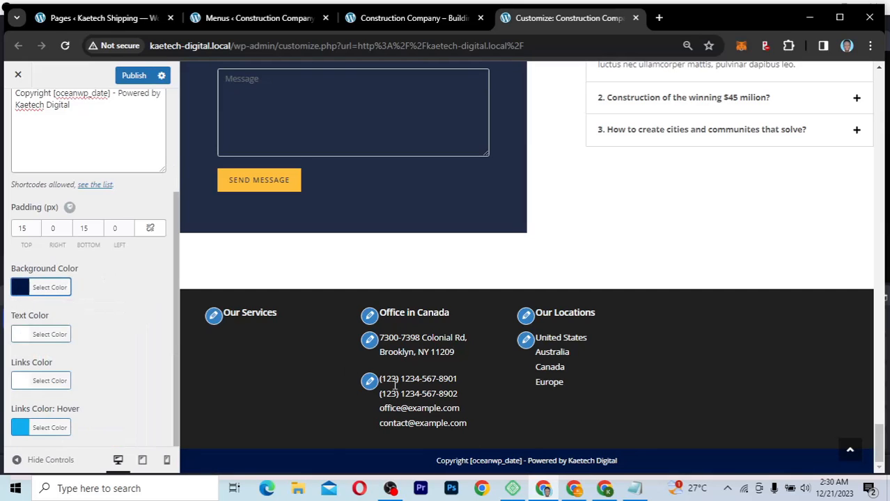
pyautogui.click(49, 287)
pyautogui.moveTo(86, 423)
pyautogui.mouseDown()
pyautogui.moveTo(89, 411)
pyautogui.moveTo(84, 429)
pyautogui.mouseUp()
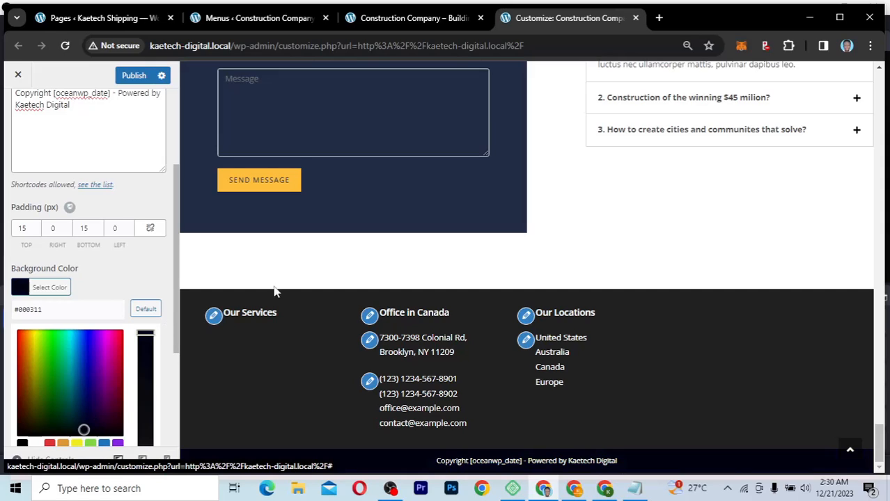
pyautogui.moveTo(46, 309); pyautogui.dragTo(19, 311)
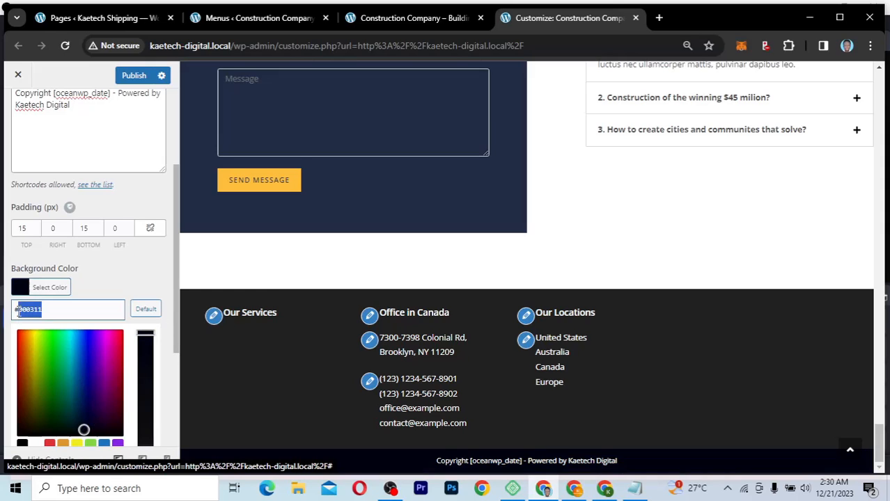
pyautogui.write('#112d45')
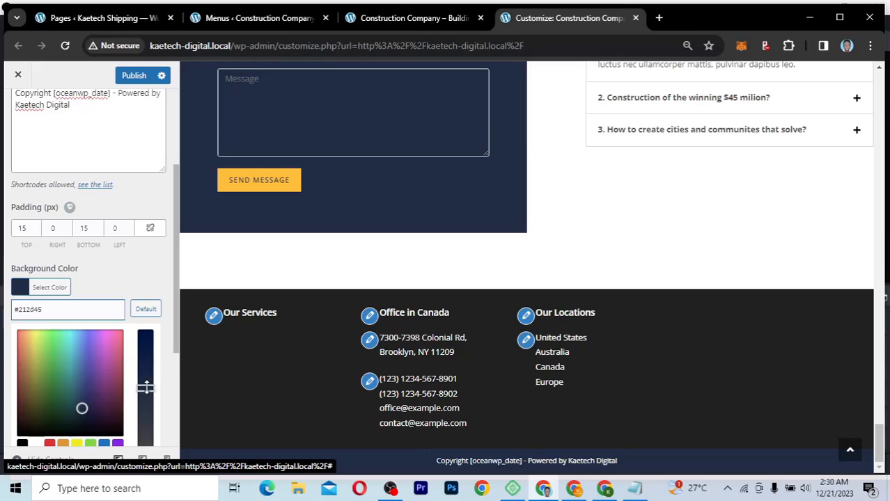
pyautogui.moveTo(145, 389); pyautogui.dragTo(146, 351)
pyautogui.moveTo(81, 409); pyautogui.dragTo(82, 428)
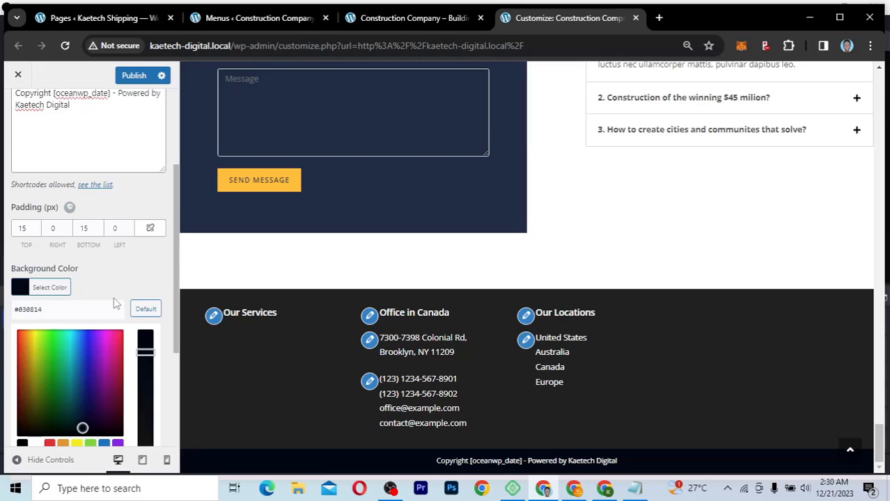
pyautogui.scroll(3, 114, 303)
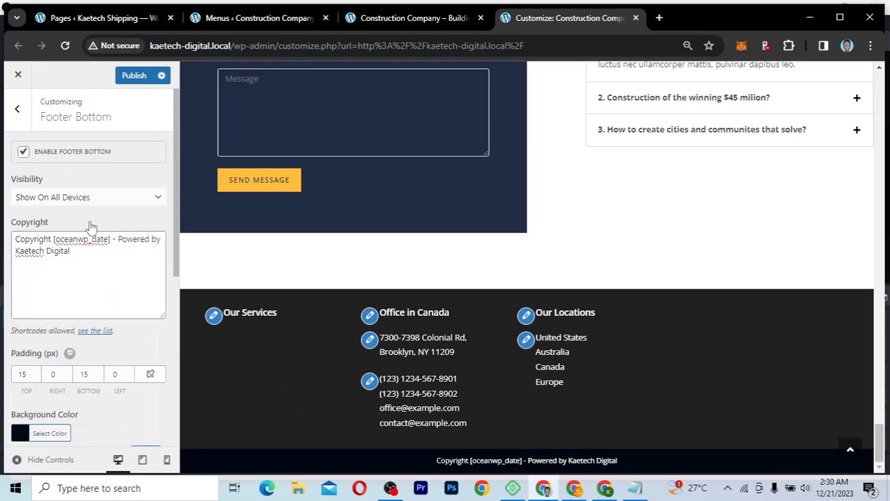
# Step: Set the Footer Widgets background to navy #212d45, darkened very slightly
pyautogui.click(18, 110)
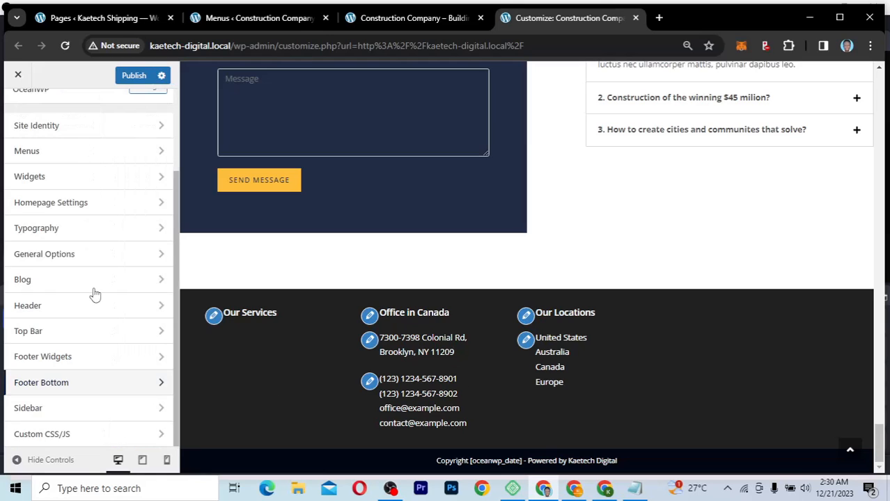
pyautogui.click(79, 358)
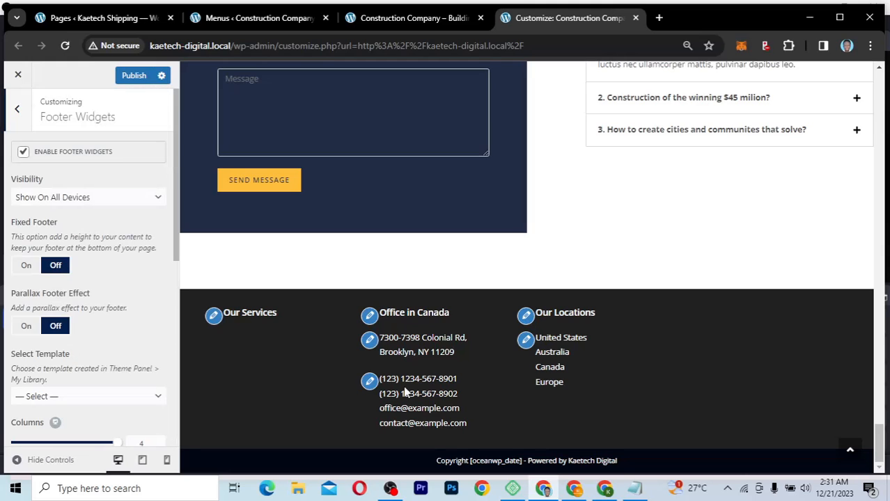
pyautogui.scroll(-5, 102, 354)
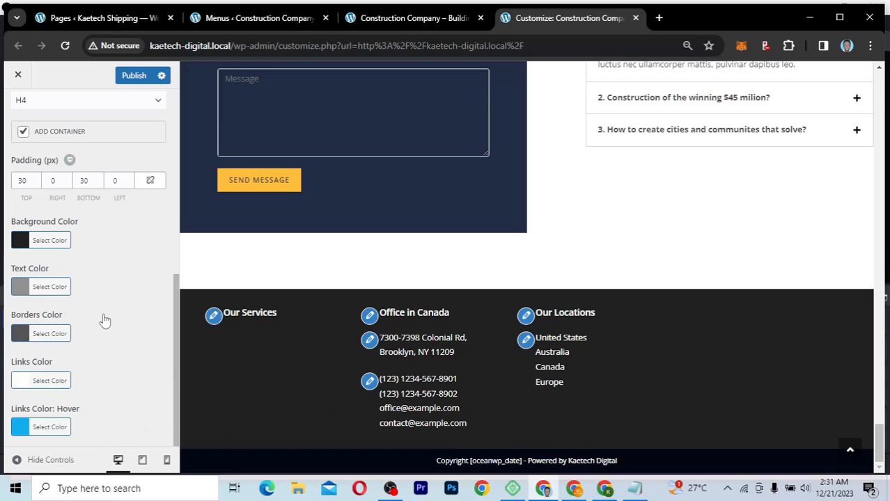
pyautogui.click(21, 241)
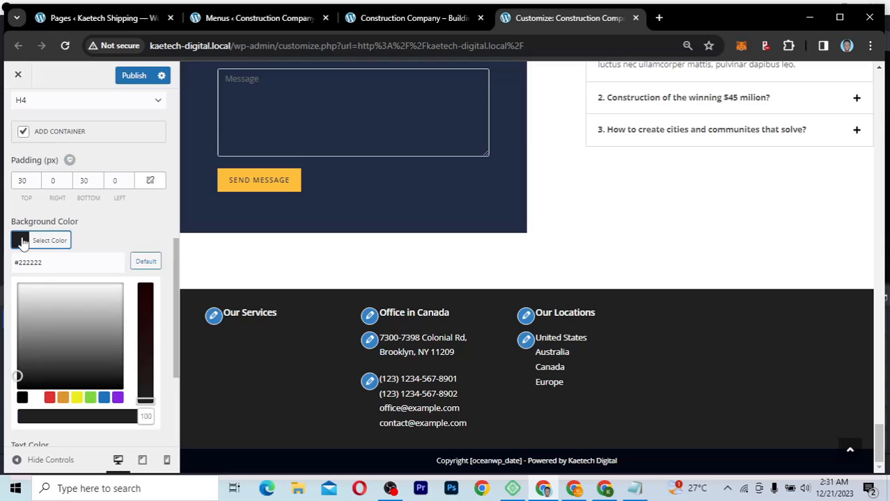
pyautogui.moveTo(56, 262); pyautogui.dragTo(19, 264)
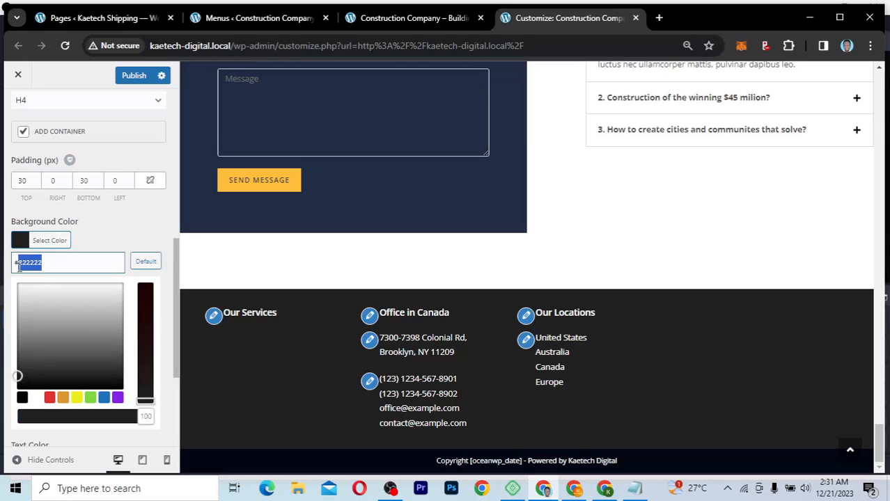
pyautogui.write('212d45')
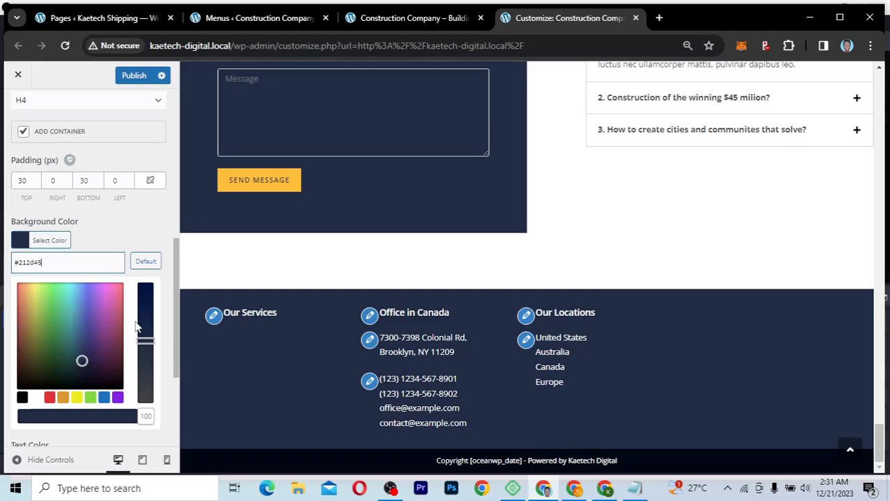
pyautogui.click(83, 361)
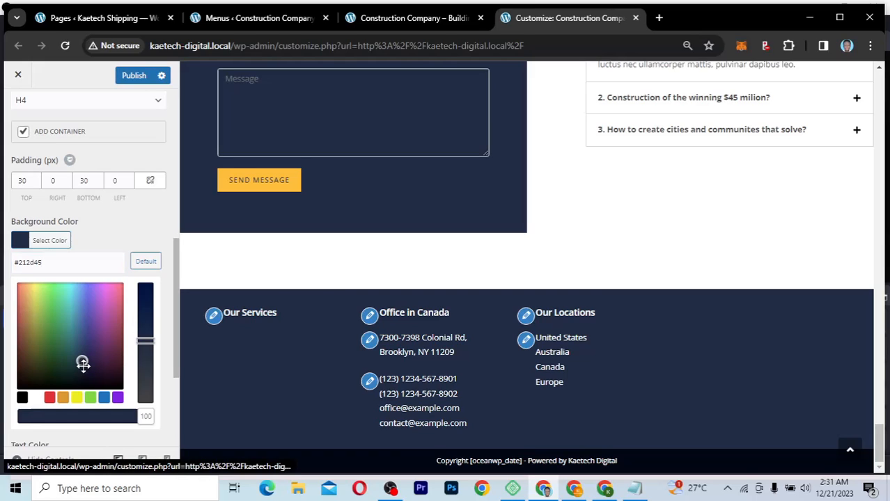
pyautogui.moveTo(83, 369); pyautogui.dragTo(83, 371)
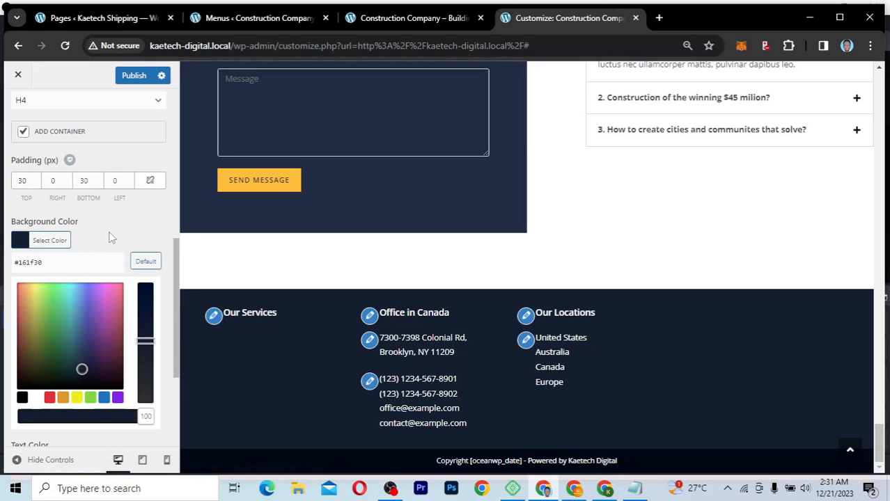
pyautogui.click(52, 240)
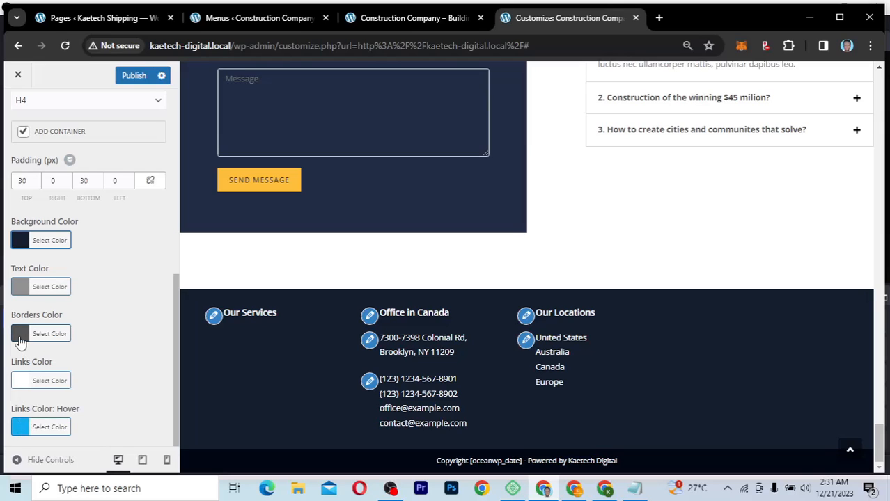
# Step: Set the Footer Widgets borders colour to yellow FFC03D copied from the notes
pyautogui.click(20, 334)
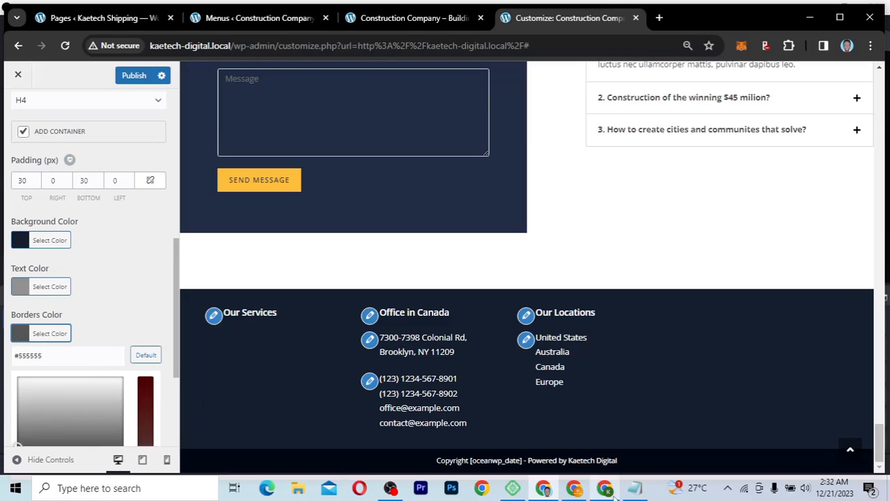
pyautogui.click(634, 488)
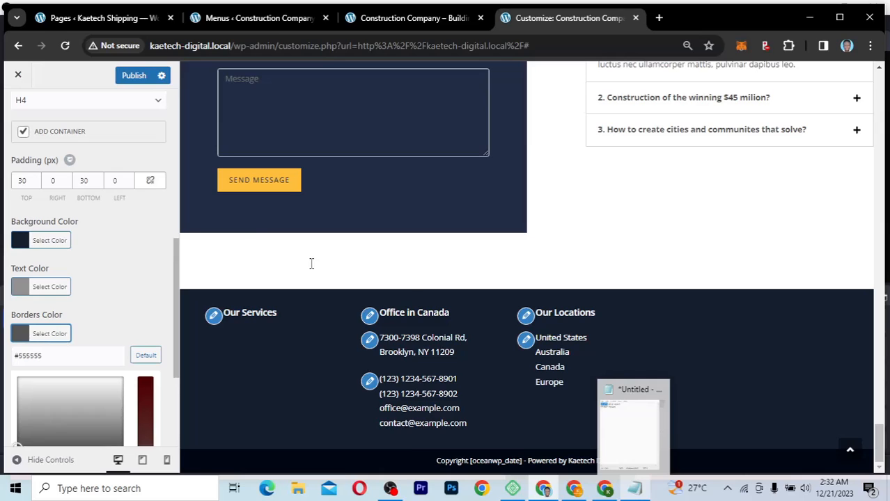
pyautogui.moveTo(179, 168); pyautogui.dragTo(147, 167)
pyautogui.hotkey('ctrl', 'c')
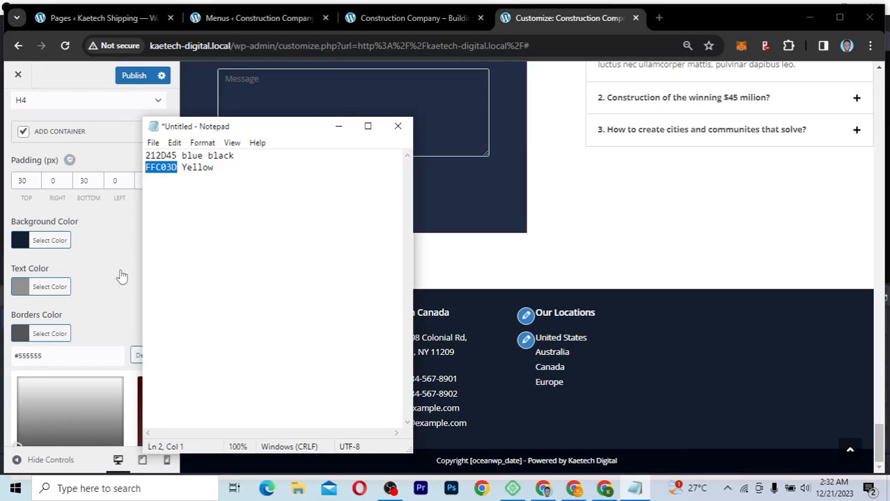
pyautogui.moveTo(44, 355); pyautogui.dragTo(19, 355)
pyautogui.hotkey('ctrl', 'v')
pyautogui.click(16, 336)
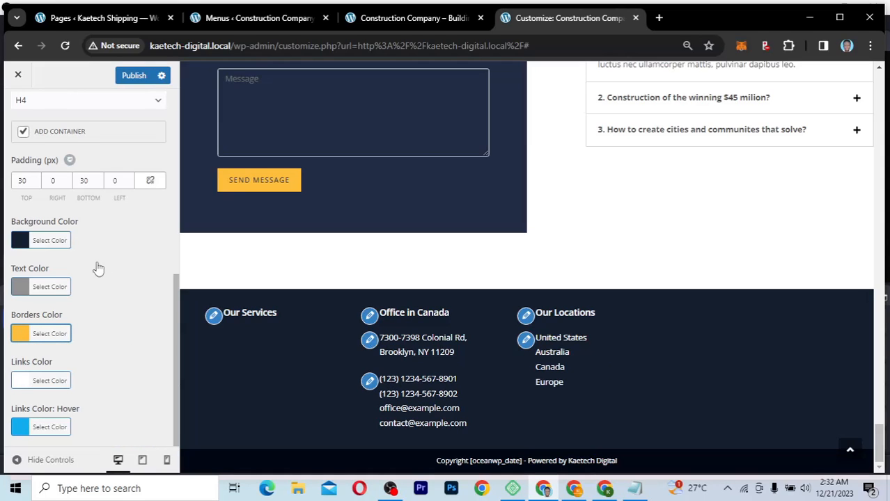
pyautogui.scroll(2, 99, 269)
pyautogui.scroll(2, 98, 269)
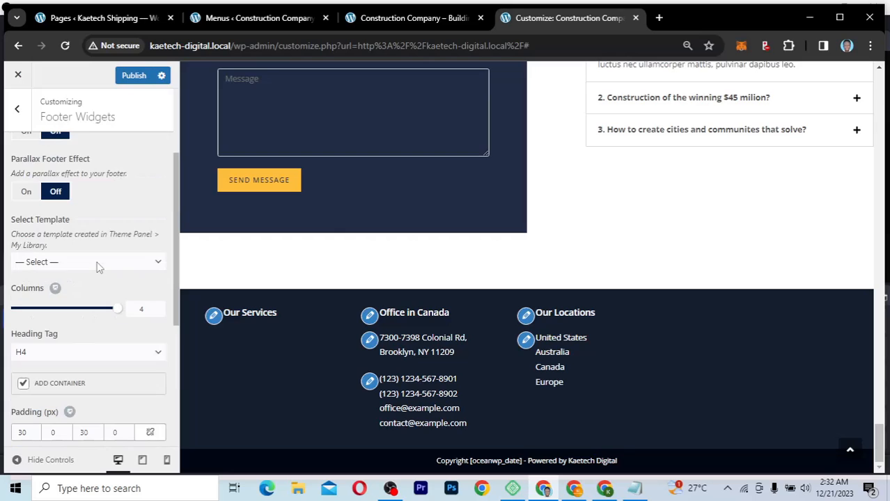
pyautogui.scroll(-1, 98, 269)
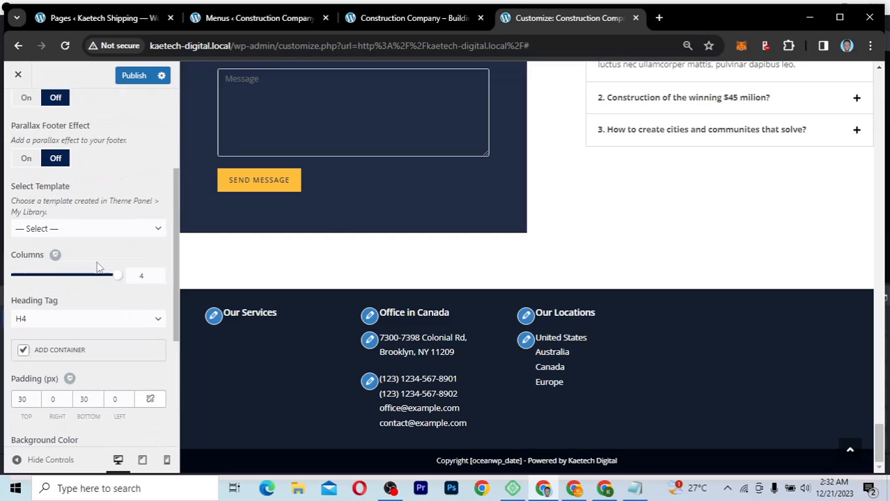
pyautogui.scroll(3, 98, 268)
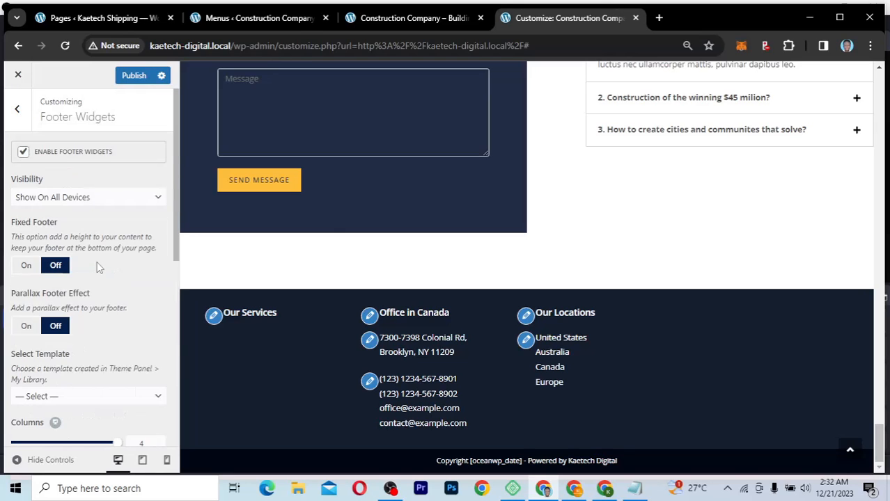
pyautogui.scroll(-1, 98, 269)
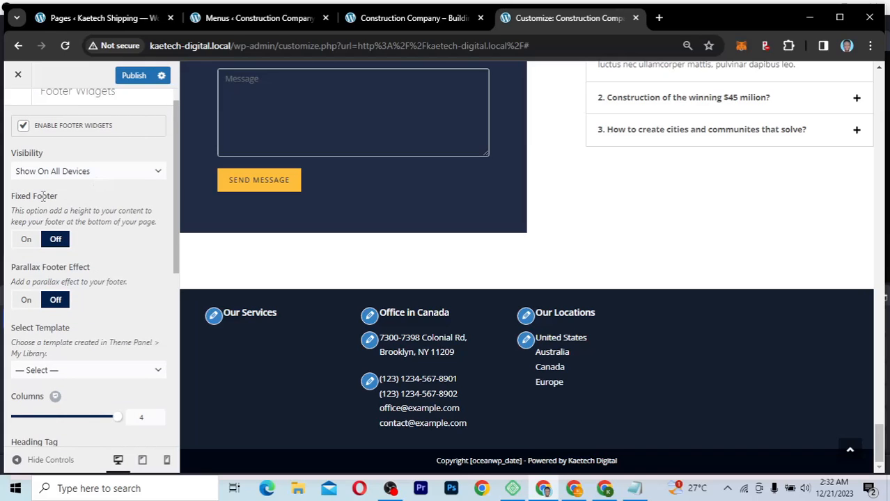
pyautogui.click(26, 240)
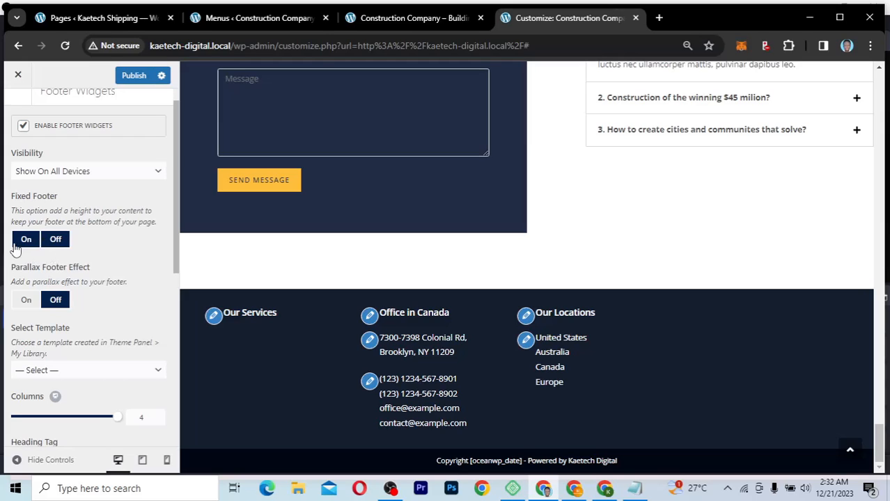
pyautogui.click(62, 241)
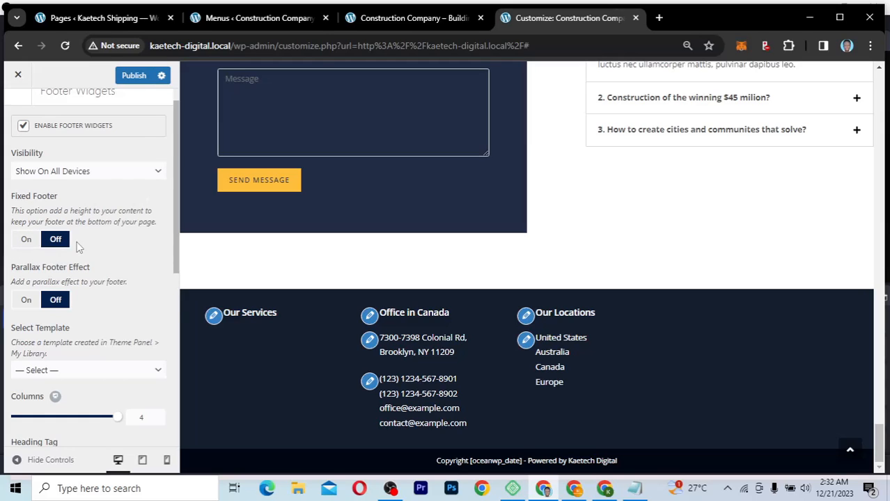
pyautogui.scroll(-2, 79, 247)
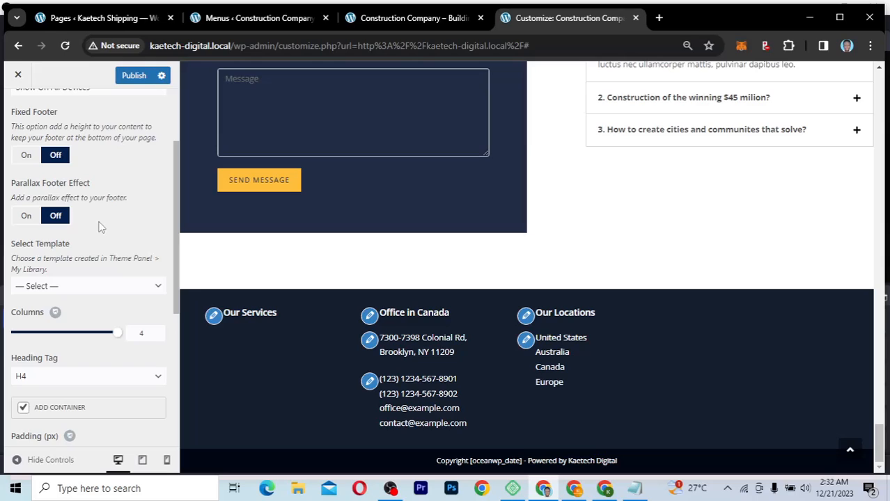
pyautogui.scroll(-2, 99, 225)
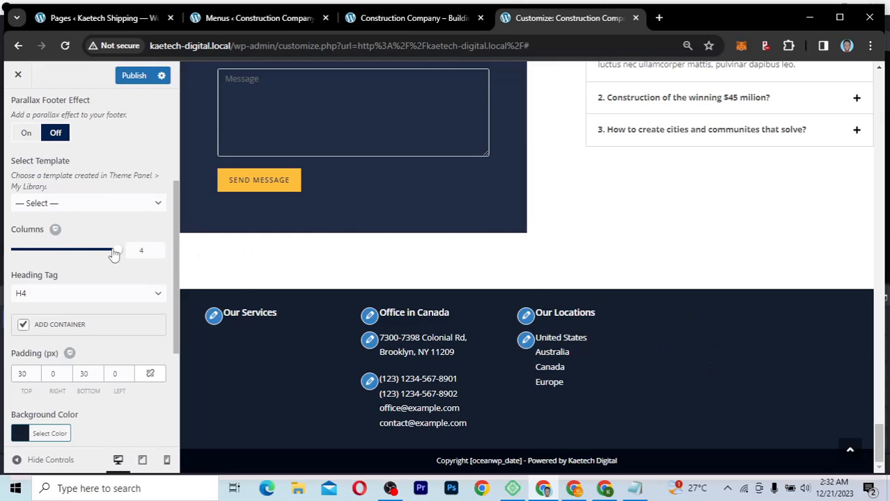
pyautogui.click(159, 253)
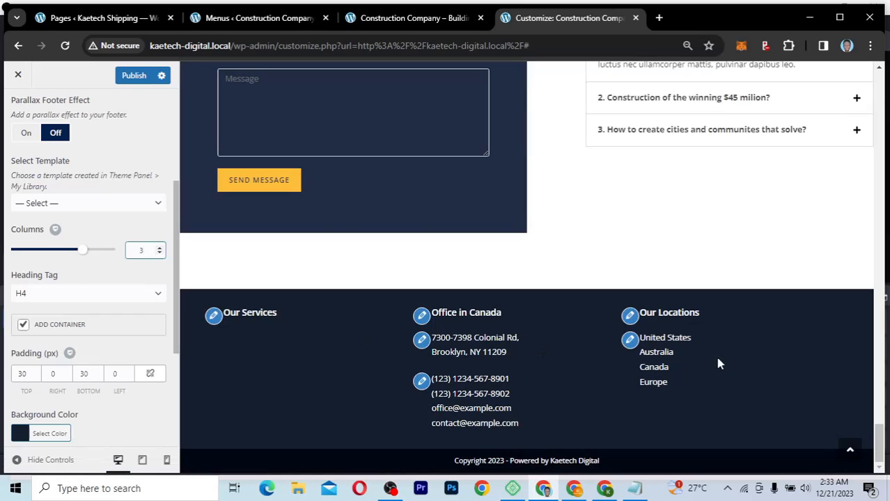
pyautogui.click(159, 247)
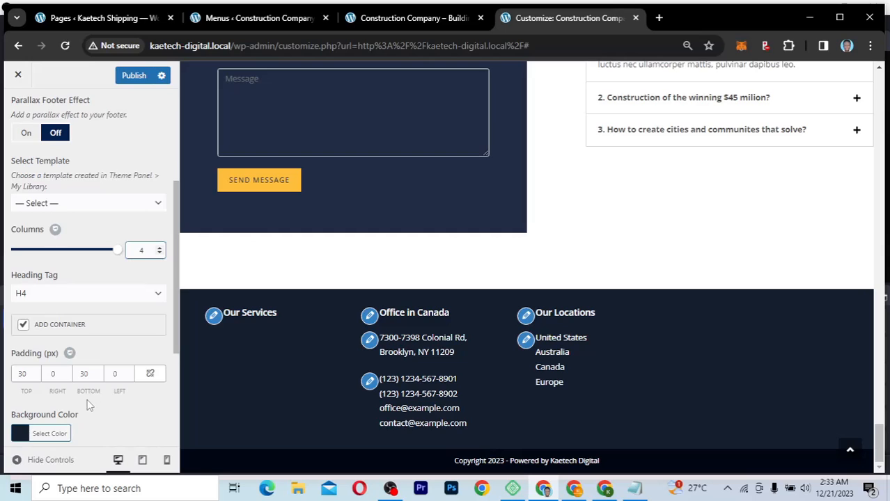
# Step: Replace the blue footer widgets link hover colour with #ffc03d
pyautogui.scroll(-5, 88, 405)
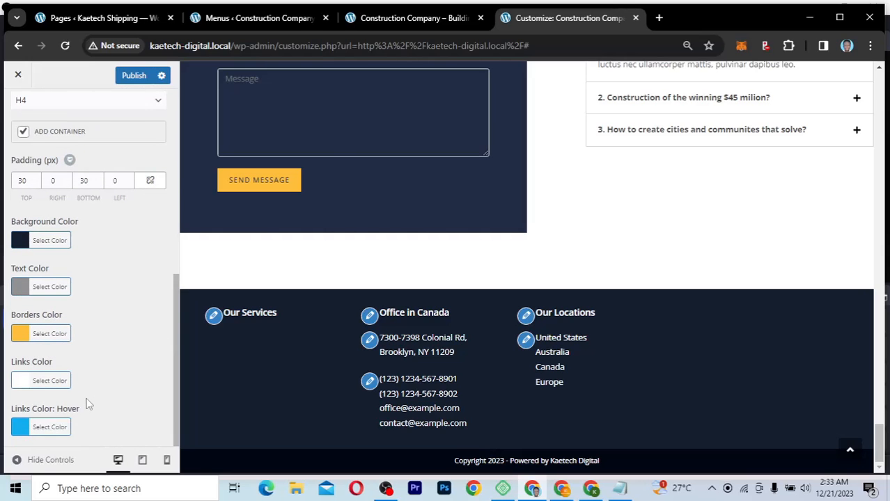
pyautogui.scroll(6, 86, 398)
pyautogui.scroll(-6, 87, 398)
pyautogui.click(18, 429)
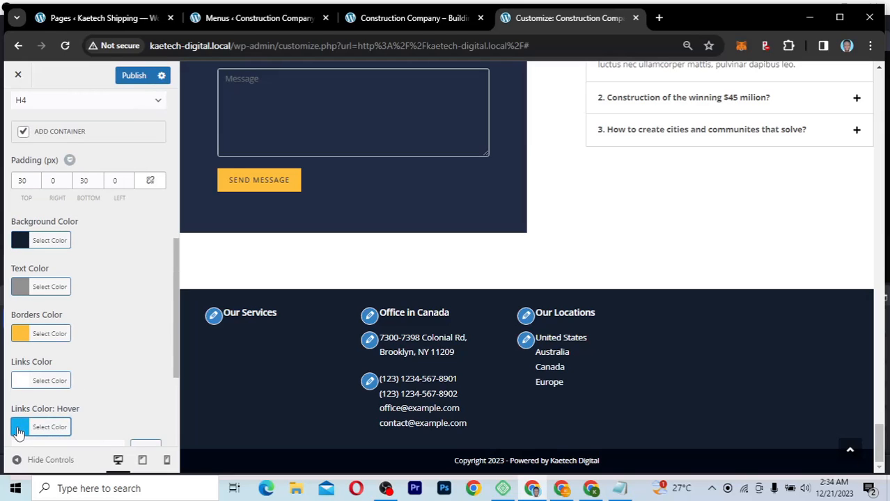
pyautogui.scroll(-2, 132, 381)
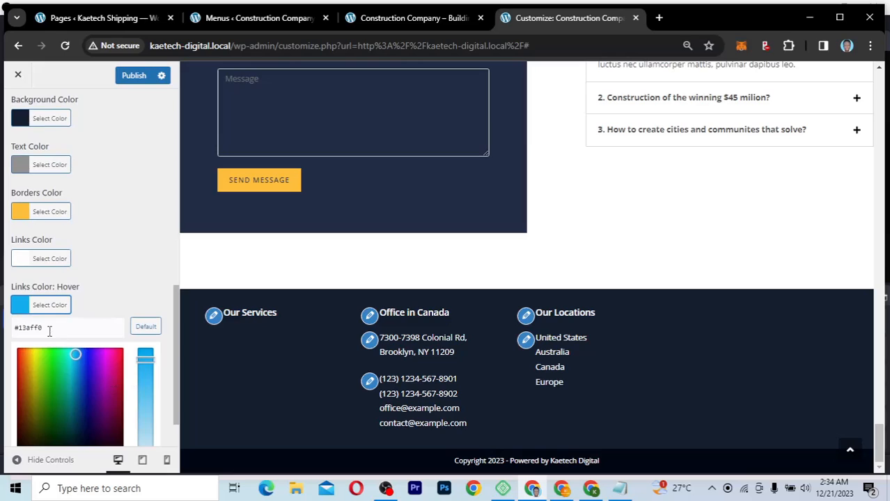
pyautogui.moveTo(46, 328); pyautogui.dragTo(20, 329)
pyautogui.write('#ffc03d')
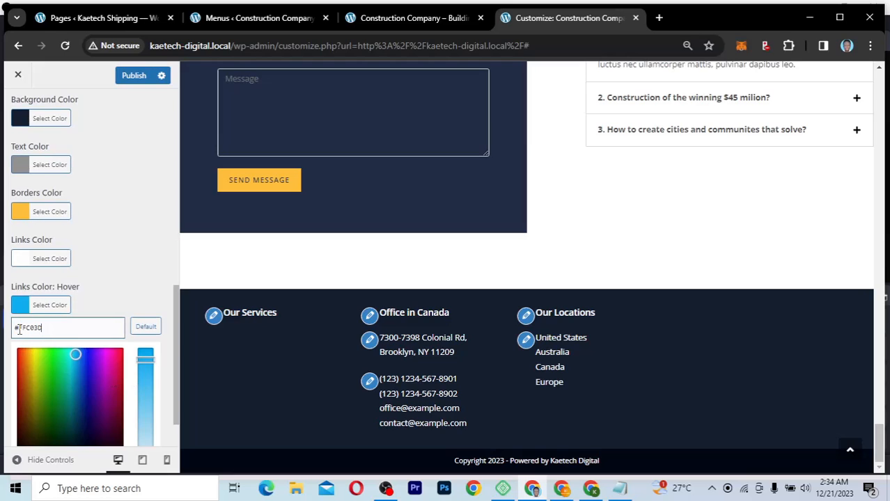
pyautogui.click(55, 300)
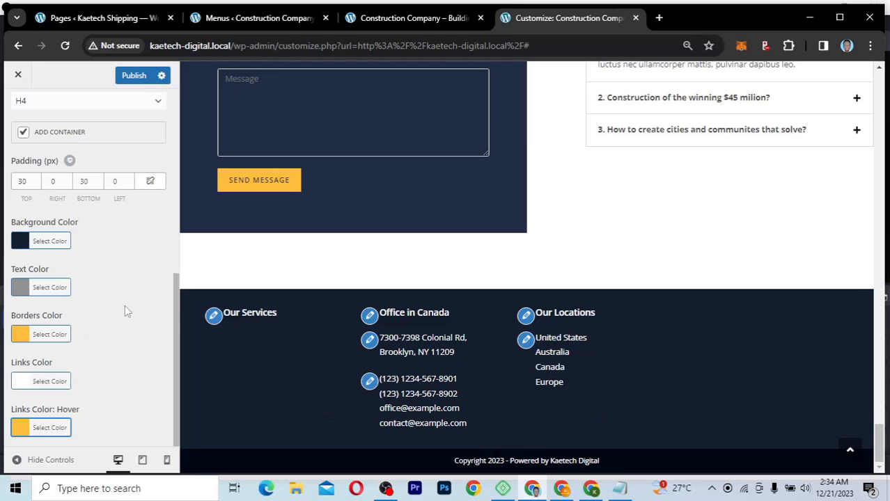
pyautogui.scroll(5, 125, 310)
# Step: Scroll to the top of the preview and edit the Our Services footer widget
pyautogui.scroll(2, 125, 310)
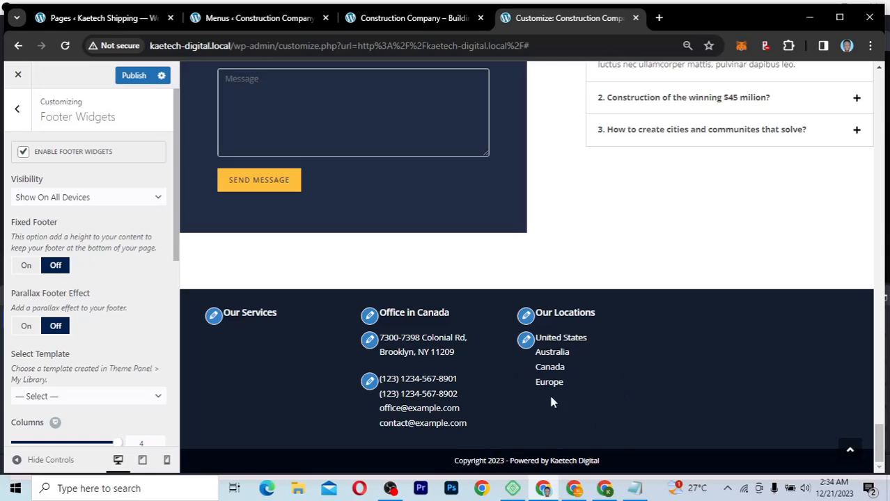
pyautogui.click(213, 318)
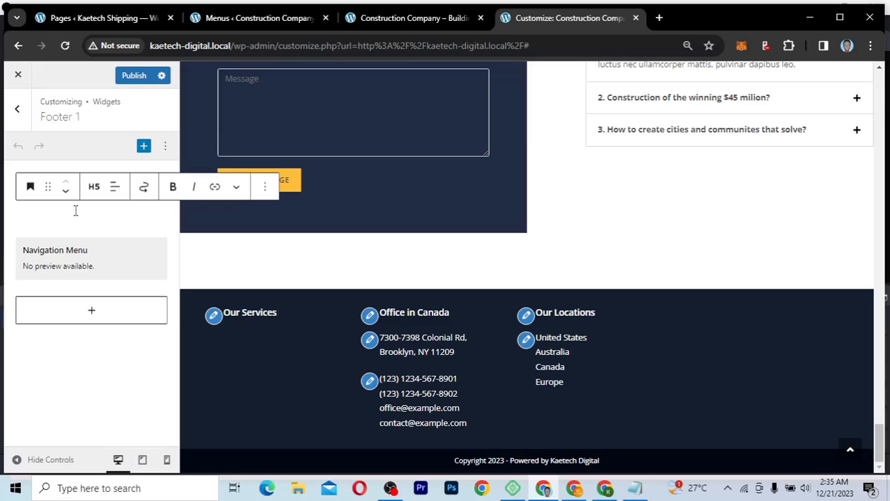
# Step: Check the Footer 1, 2, 3 and 4 widget areas, then return to the main Customizer list
pyautogui.click(19, 113)
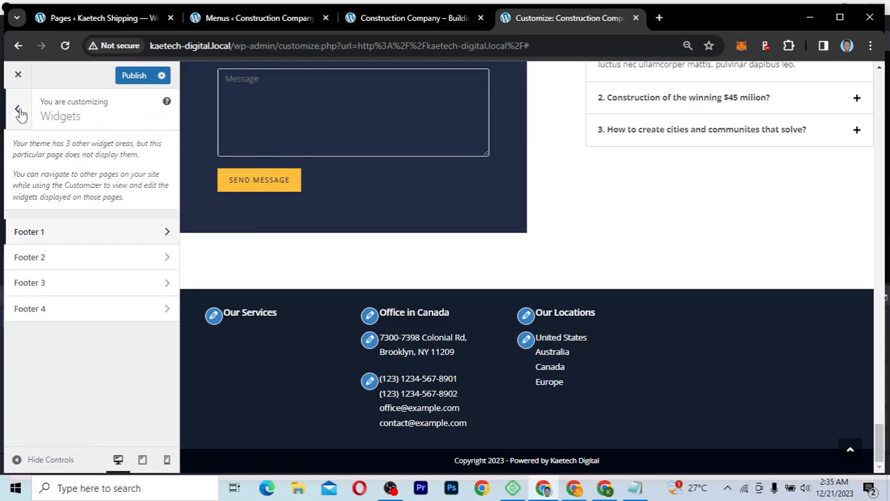
pyautogui.click(106, 233)
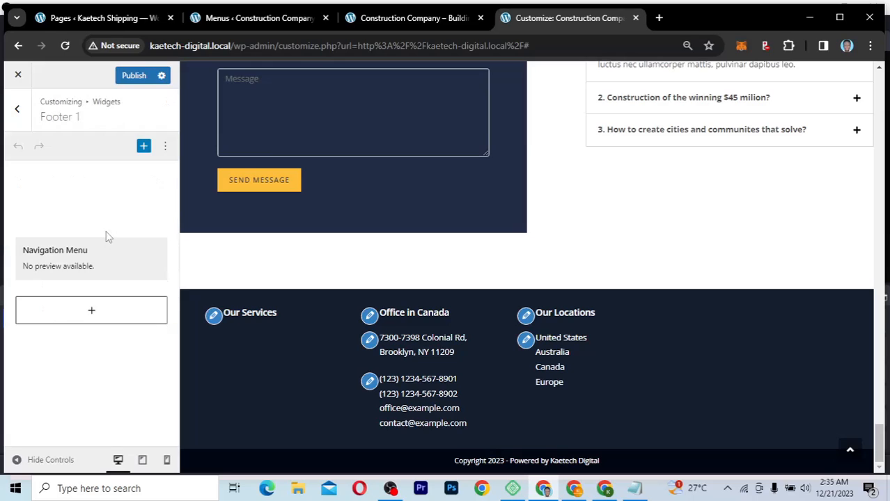
pyautogui.click(17, 111)
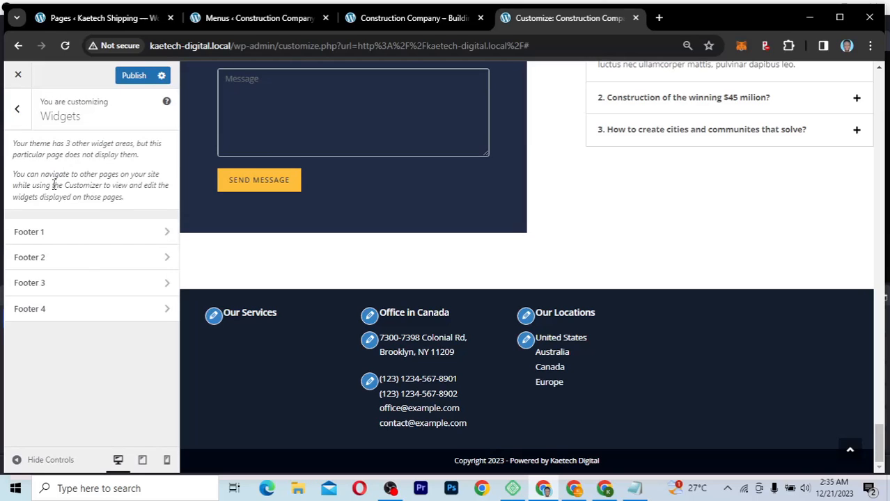
pyautogui.click(92, 262)
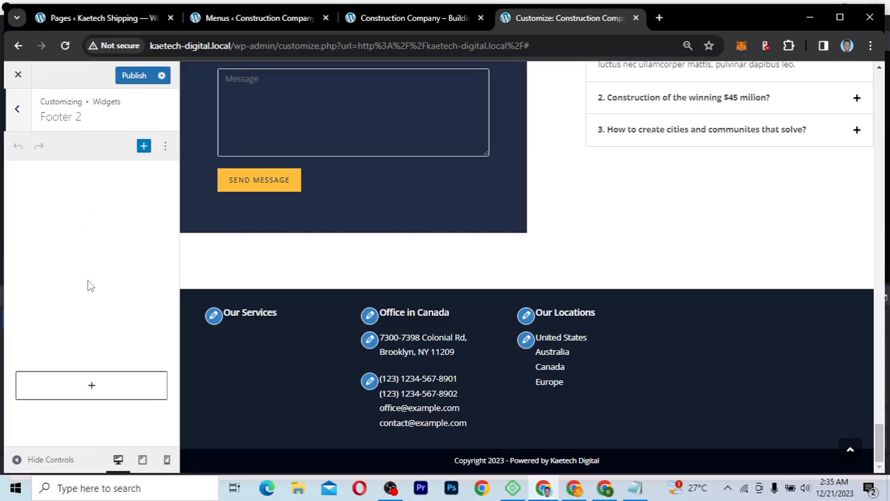
pyautogui.moveTo(90, 285)
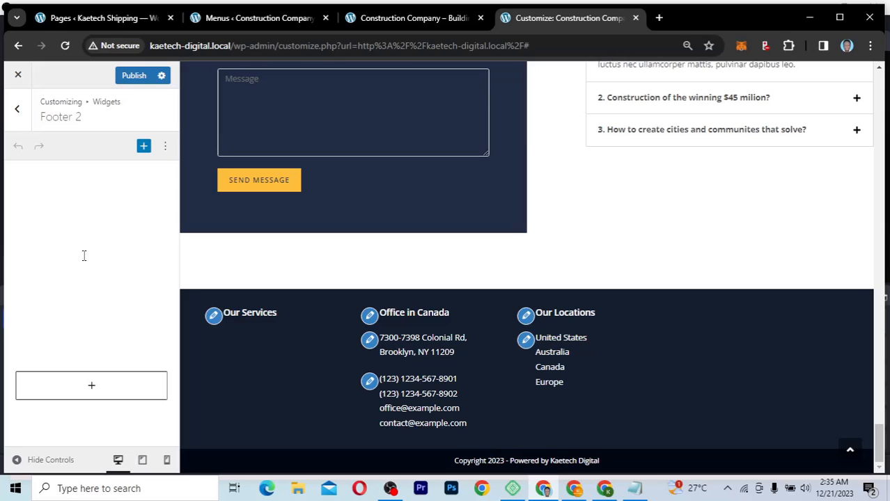
pyautogui.click(18, 108)
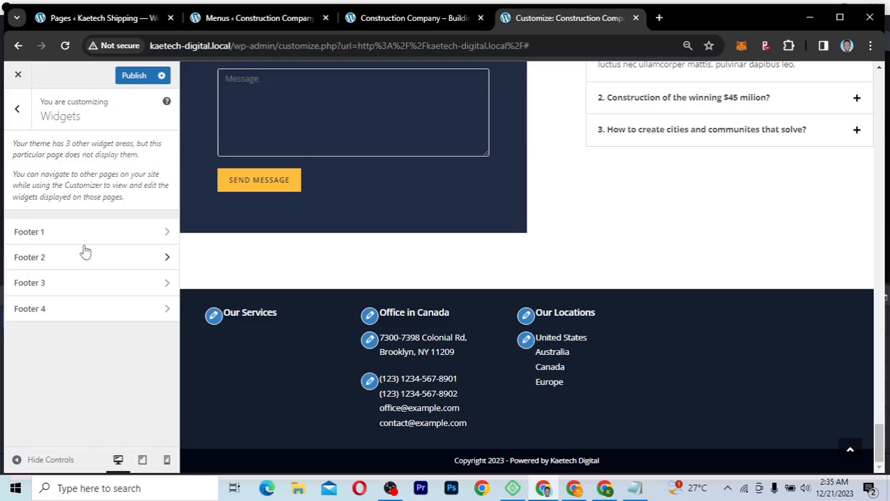
pyautogui.click(77, 283)
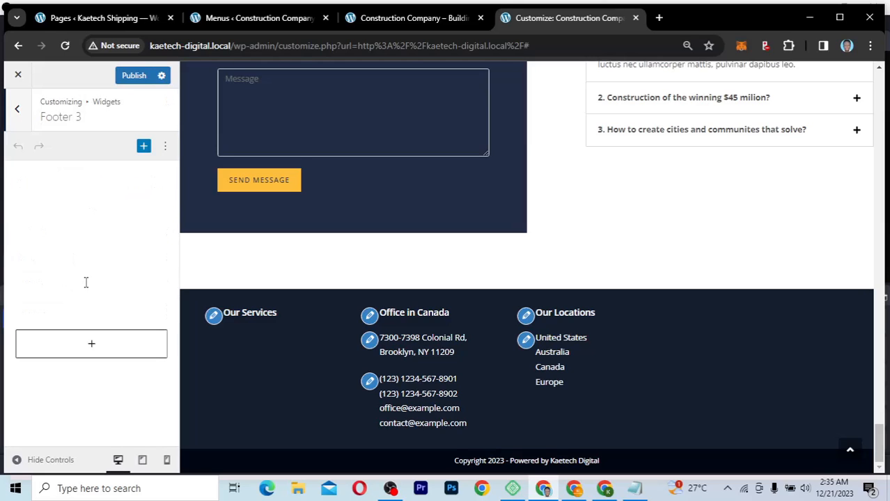
pyautogui.click(19, 111)
pyautogui.click(54, 317)
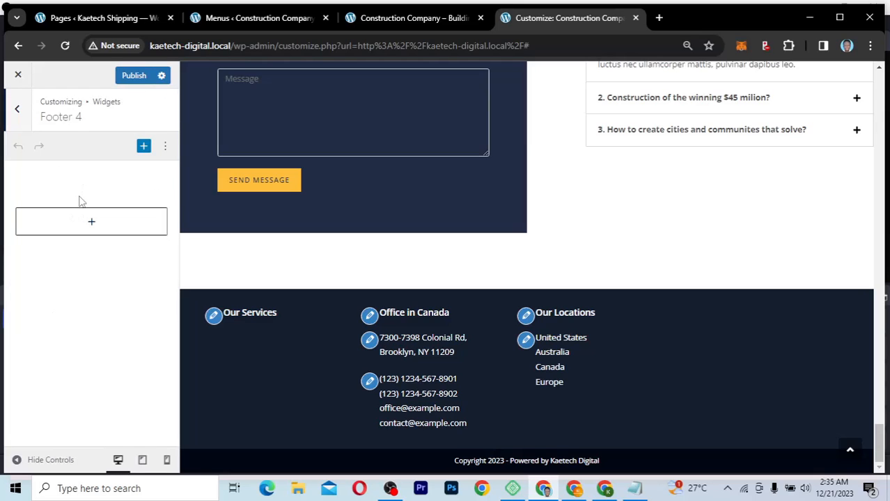
pyautogui.click(19, 111)
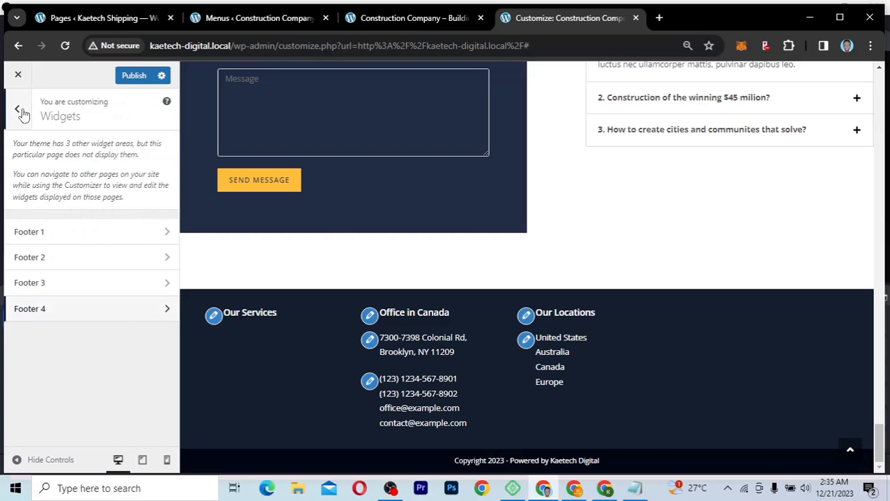
pyautogui.click(20, 111)
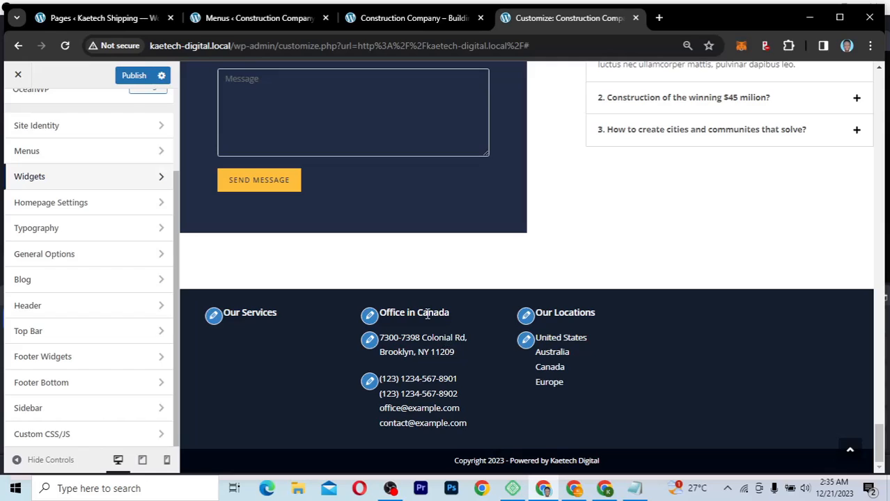
# Step: Publish the Customizer changes and view the live Construction Company site
pyautogui.click(134, 76)
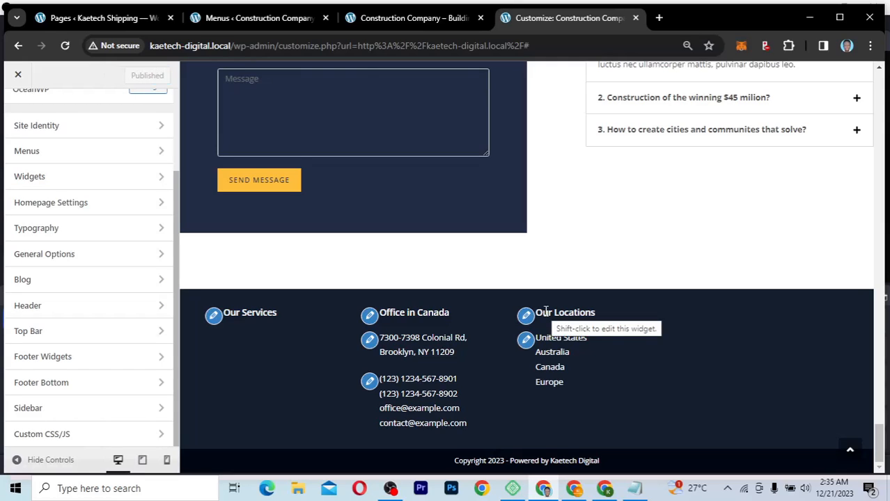
pyautogui.click(272, 21)
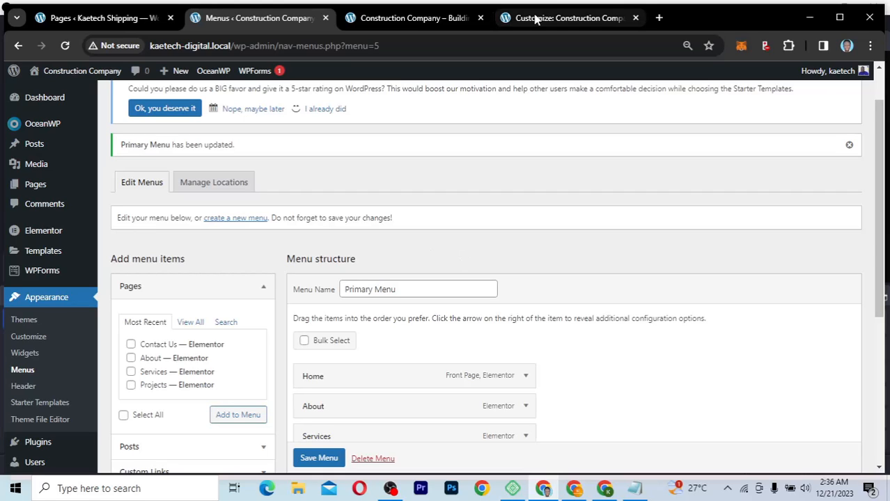
pyautogui.click(433, 18)
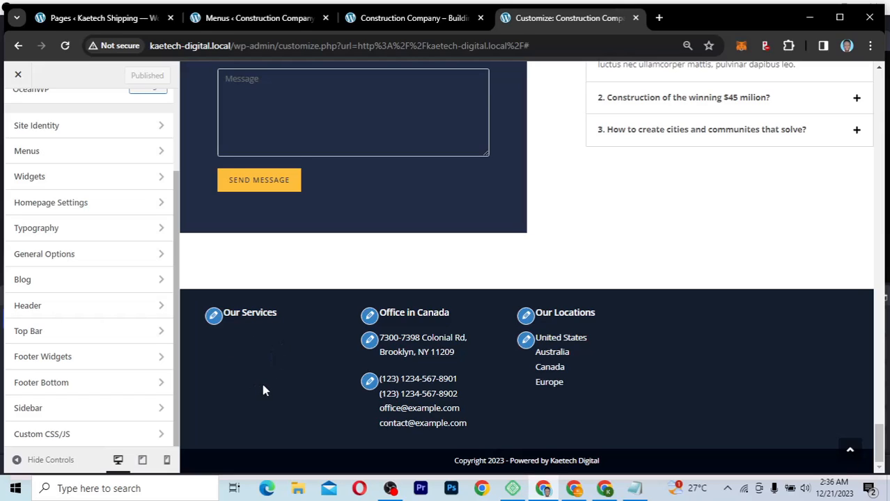
# Step: Scroll up the live site to the services grid, then return to the Menus editor
pyautogui.scroll(10, 588, 223)
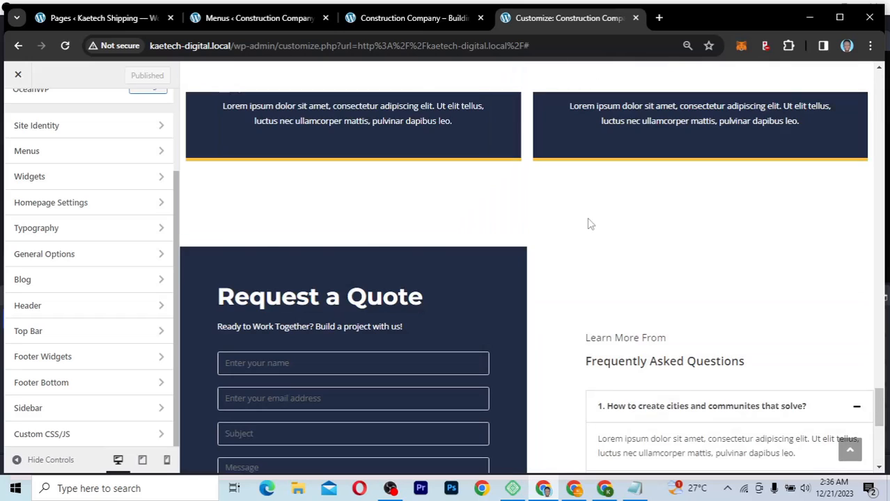
pyautogui.scroll(5, 588, 224)
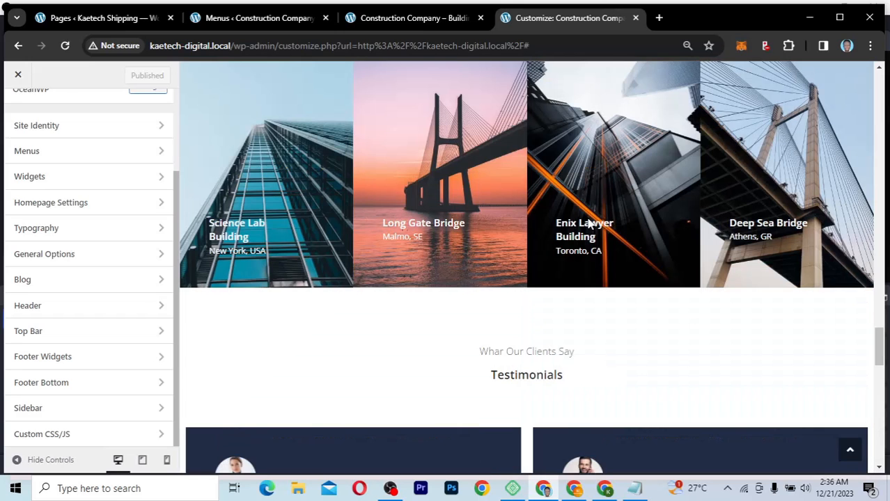
pyautogui.scroll(5, 589, 224)
pyautogui.scroll(5, 589, 223)
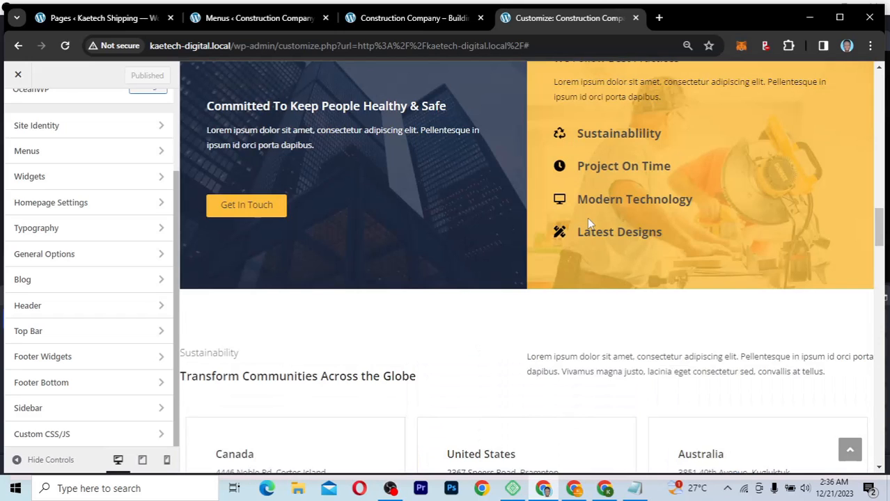
pyautogui.scroll(5, 589, 223)
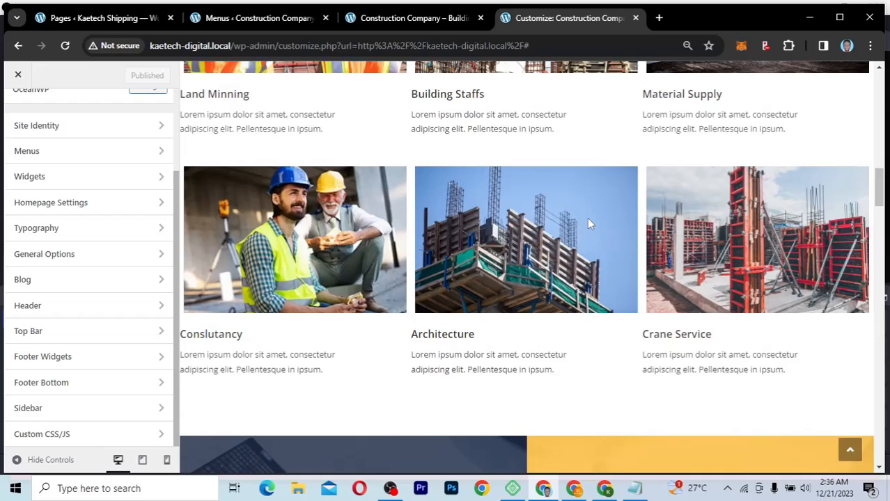
pyautogui.scroll(2, 589, 224)
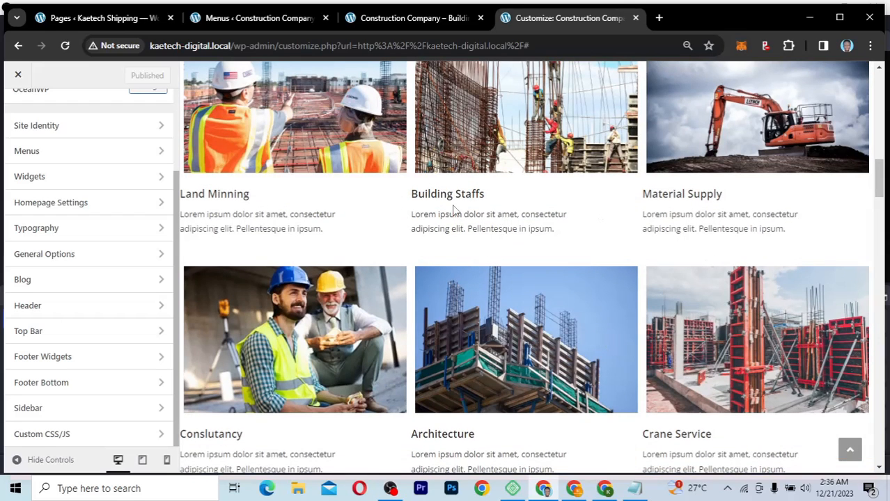
pyautogui.click(281, 25)
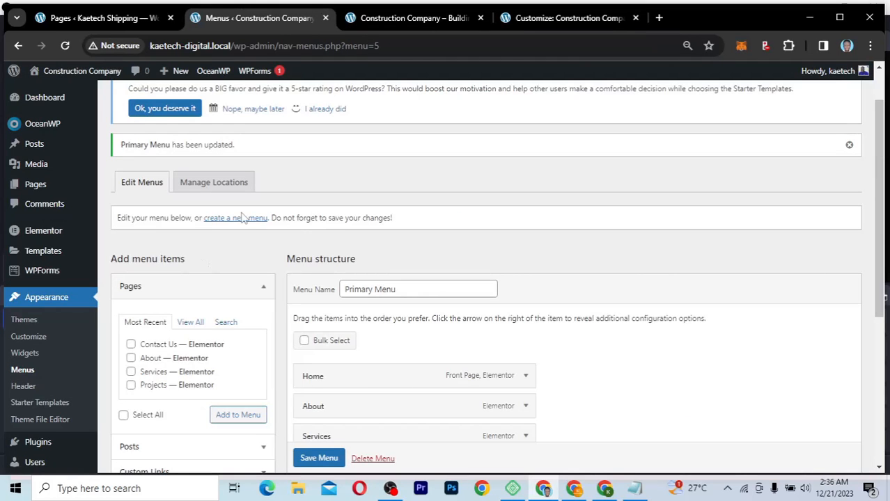
# Step: Create a new menu named 'Our Services', leaving it without any items
pyautogui.click(242, 219)
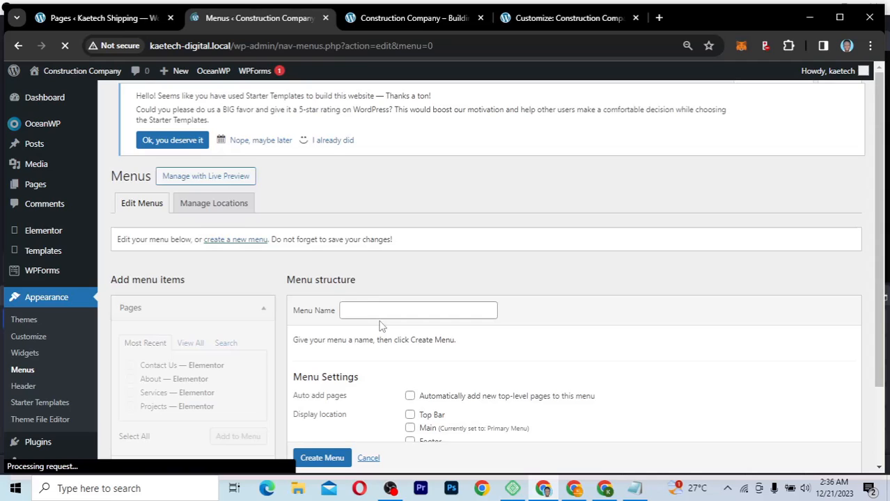
pyautogui.click(381, 314)
pyautogui.write('Our Services')
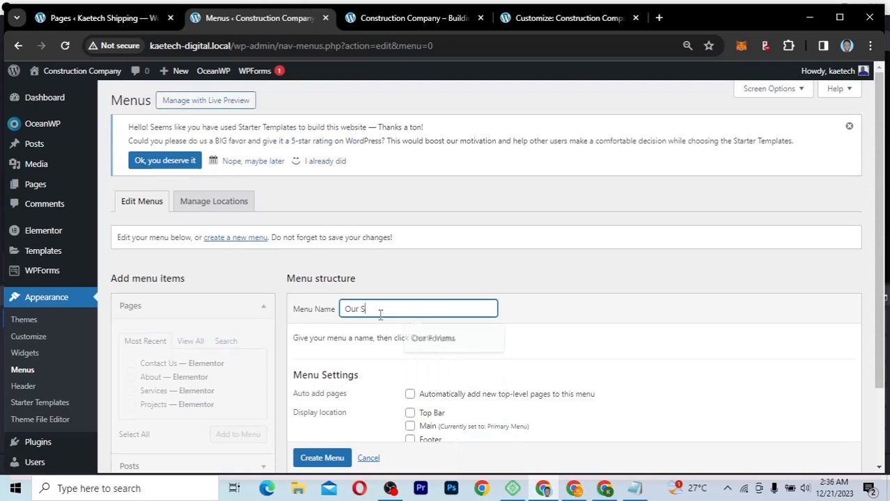
pyautogui.scroll(-2, 381, 314)
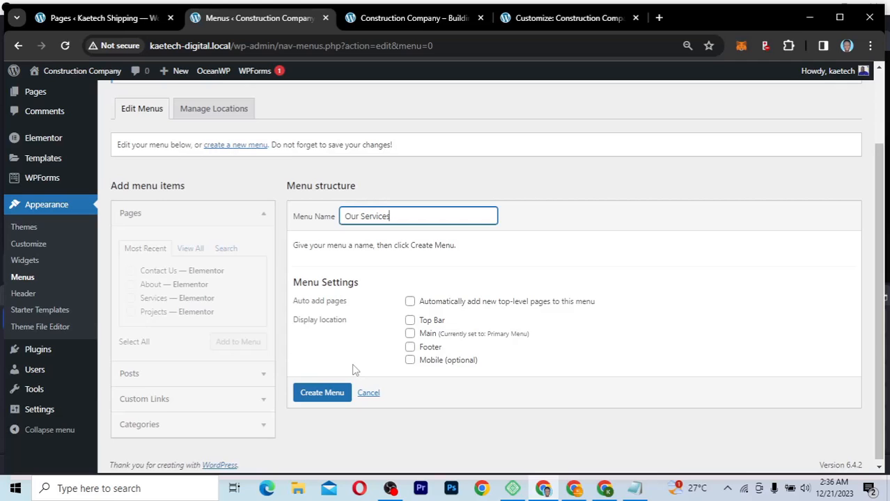
pyautogui.click(326, 394)
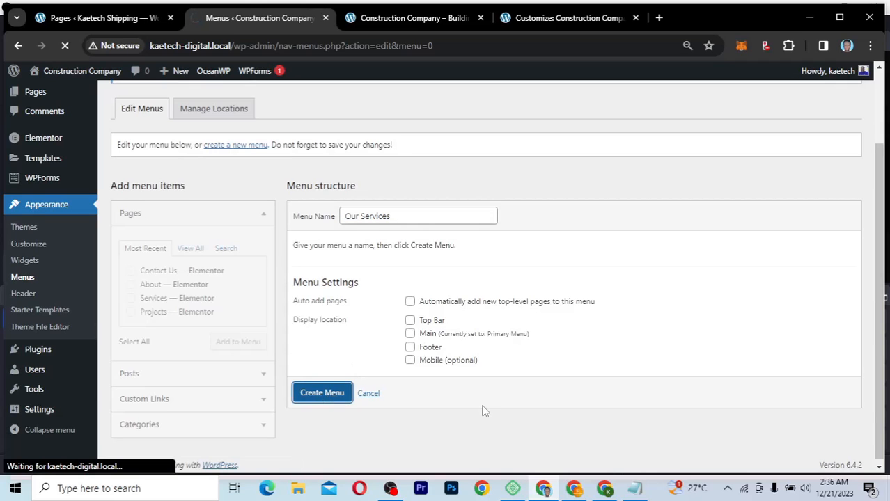
pyautogui.scroll(-2, 486, 411)
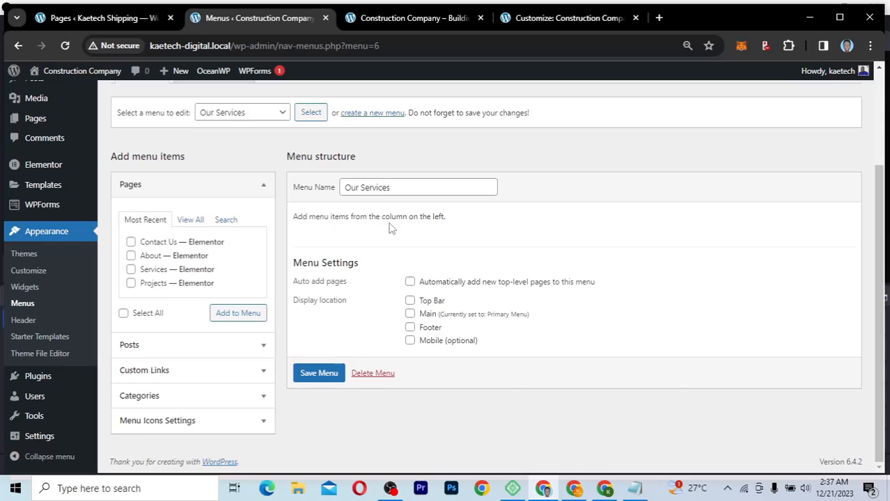
# Step: Add a custom link 'Land Mining' with URL # to the menu
pyautogui.click(190, 220)
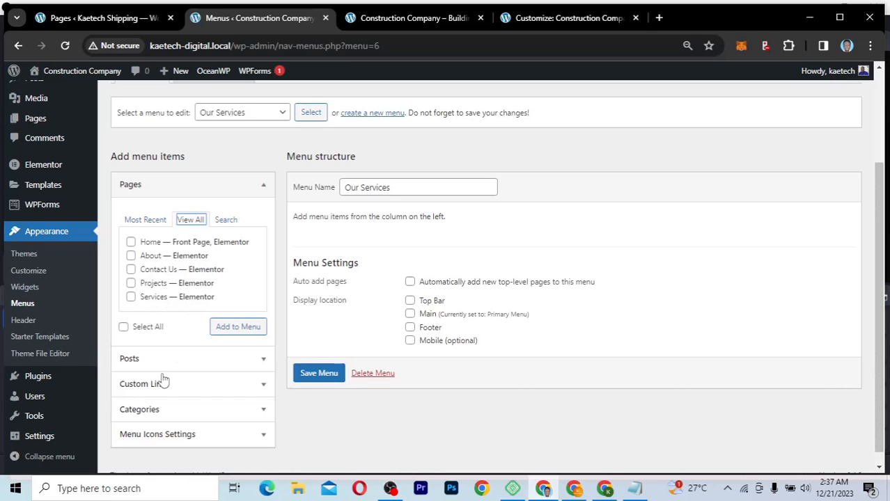
pyautogui.scroll(-1, 181, 389)
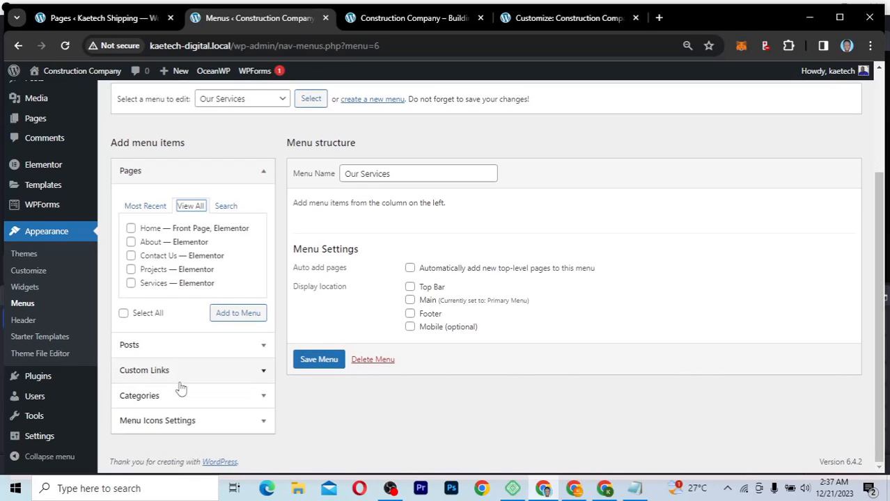
pyautogui.click(225, 374)
pyautogui.click(178, 308)
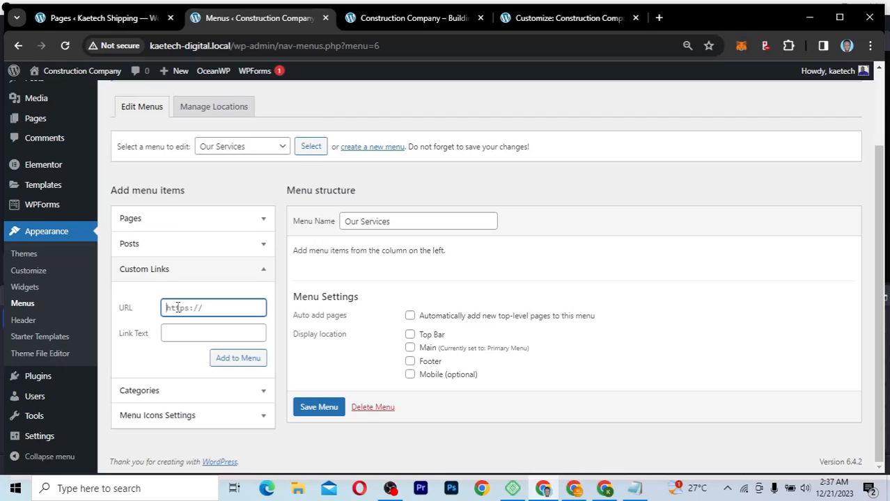
pyautogui.write('#')
pyautogui.doubleClick(166, 307)
pyautogui.click(175, 333)
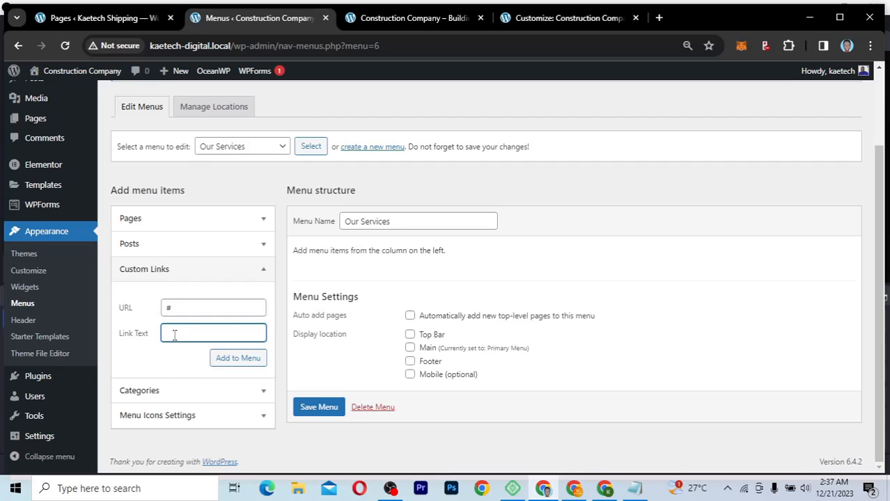
pyautogui.click(401, 21)
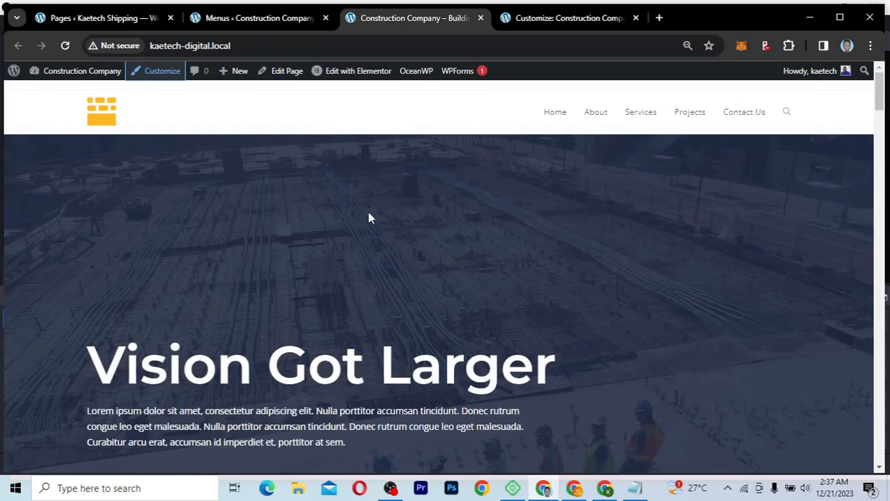
pyautogui.click(608, 20)
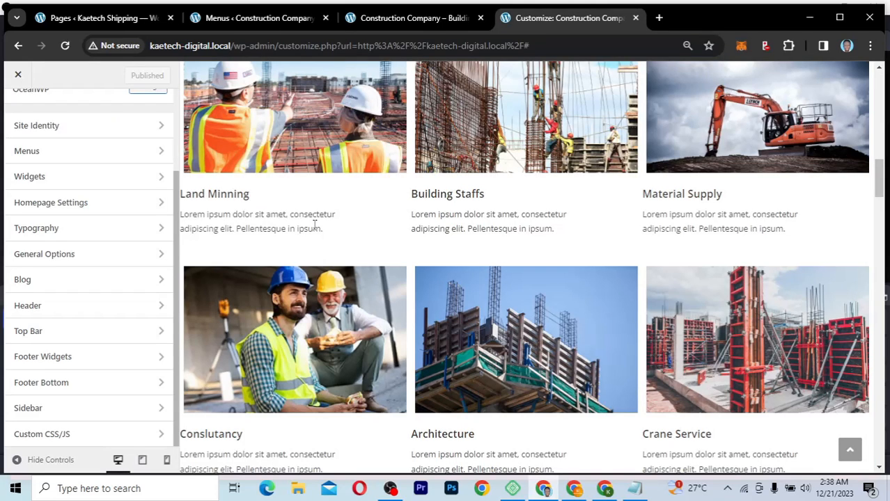
pyautogui.click(278, 19)
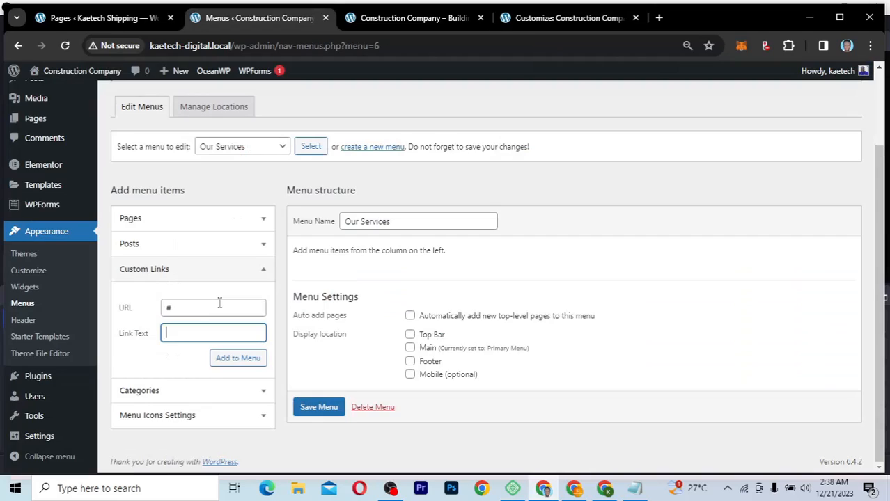
pyautogui.write('nd Mining')
pyautogui.click(235, 360)
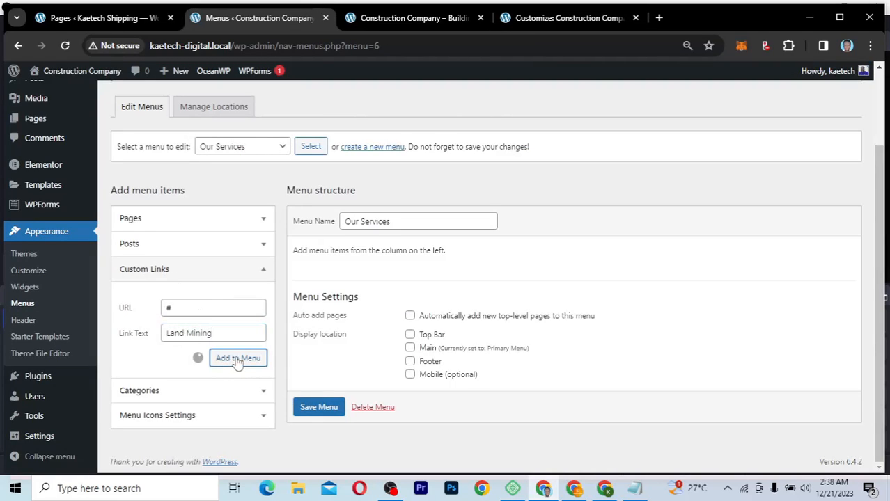
# Step: Add custom links 'Building Stuffs' and 'Material Supply', both pointing to #
pyautogui.write('#')
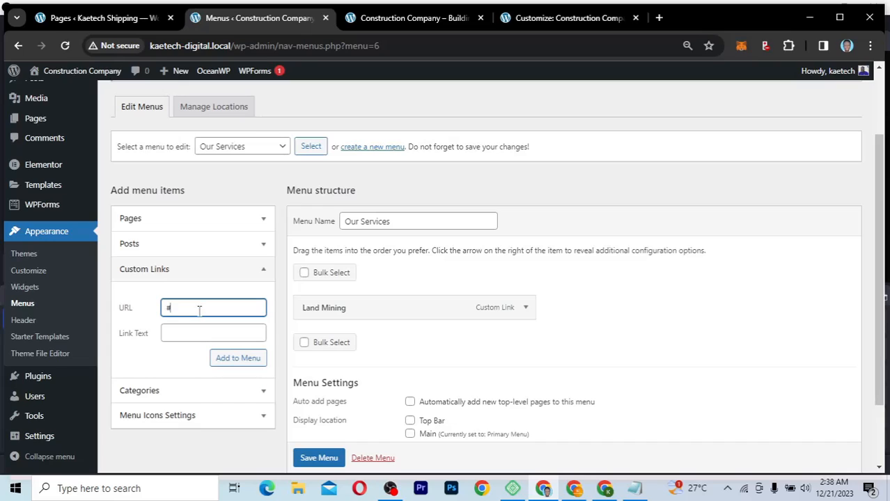
pyautogui.click(183, 334)
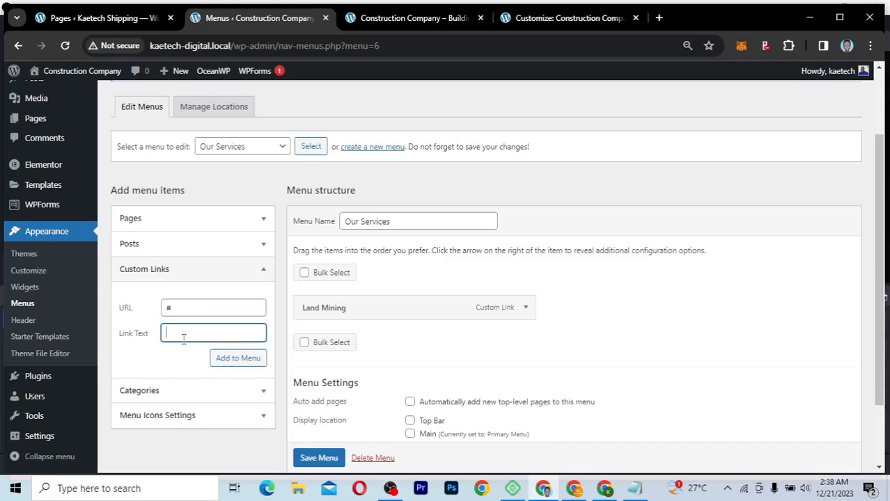
pyautogui.write('Building St')
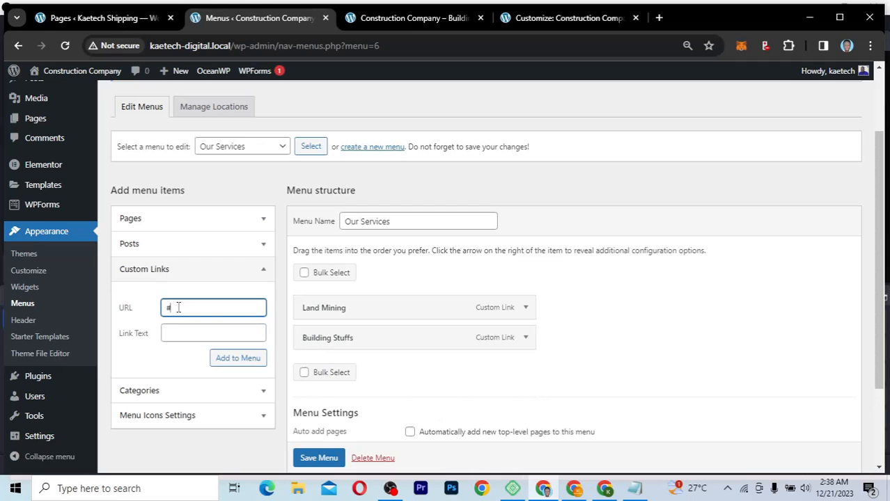
pyautogui.click(179, 333)
pyautogui.write('Ma')
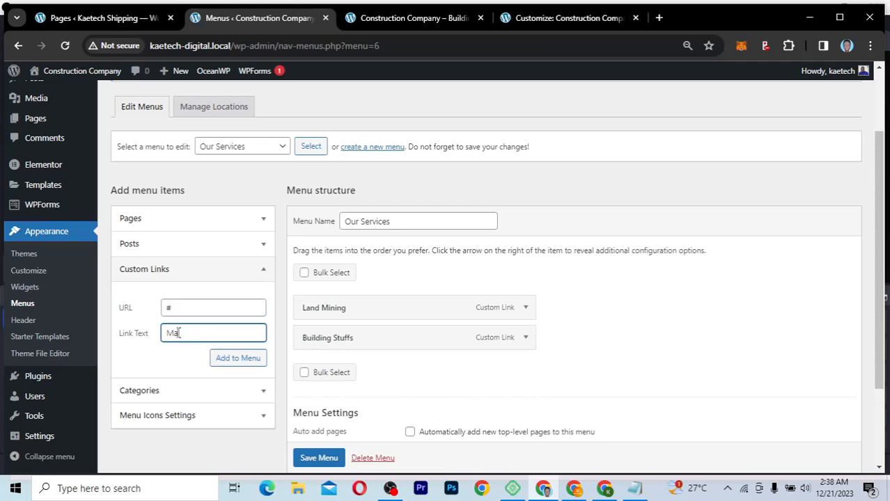
pyautogui.write('terial Supply')
pyautogui.press('Return')
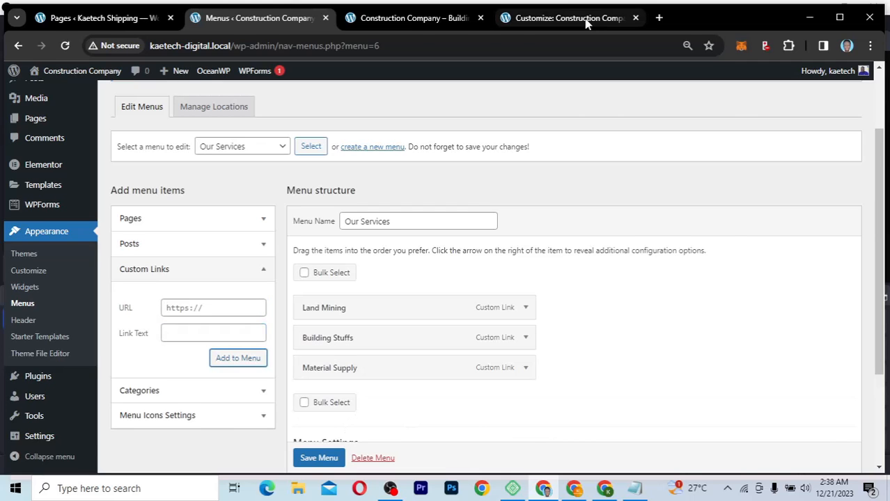
# Step: Add a fourth custom link 'Consultancy' with URL #
pyautogui.click(586, 23)
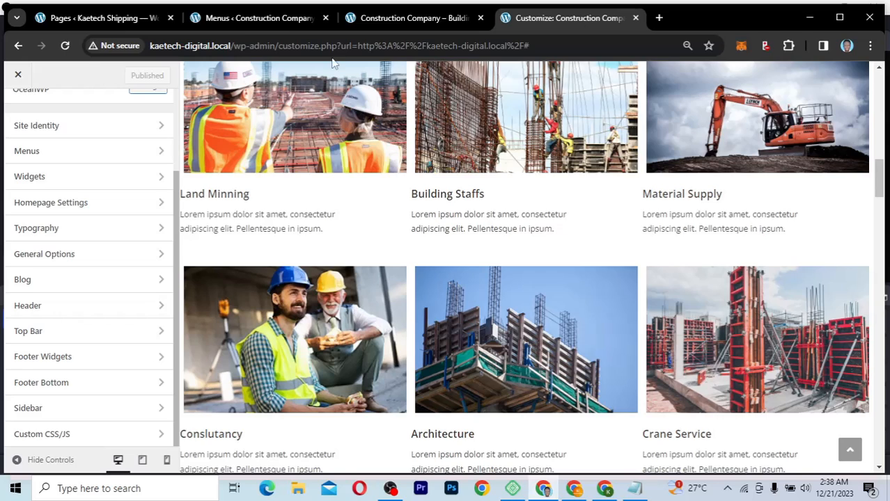
pyautogui.click(245, 18)
pyautogui.click(184, 312)
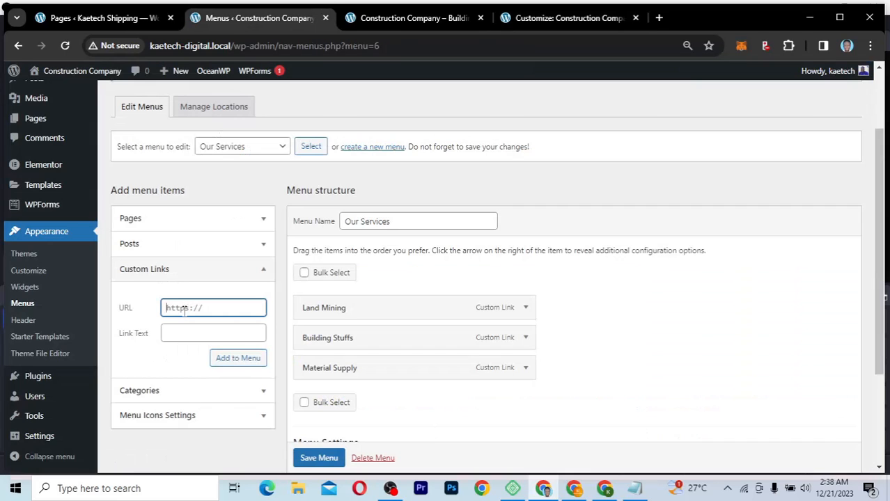
pyautogui.write('#')
pyautogui.click(192, 336)
pyautogui.write('Consultancy')
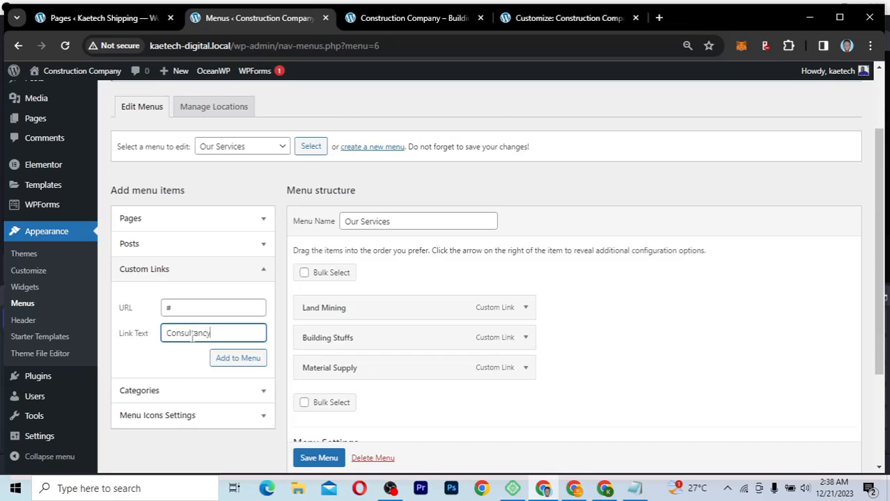
pyautogui.click(237, 360)
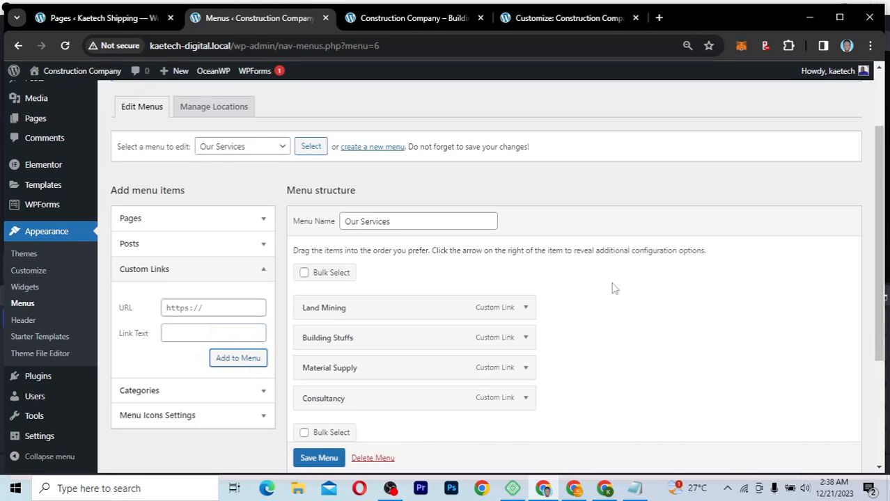
pyautogui.scroll(-2, 402, 255)
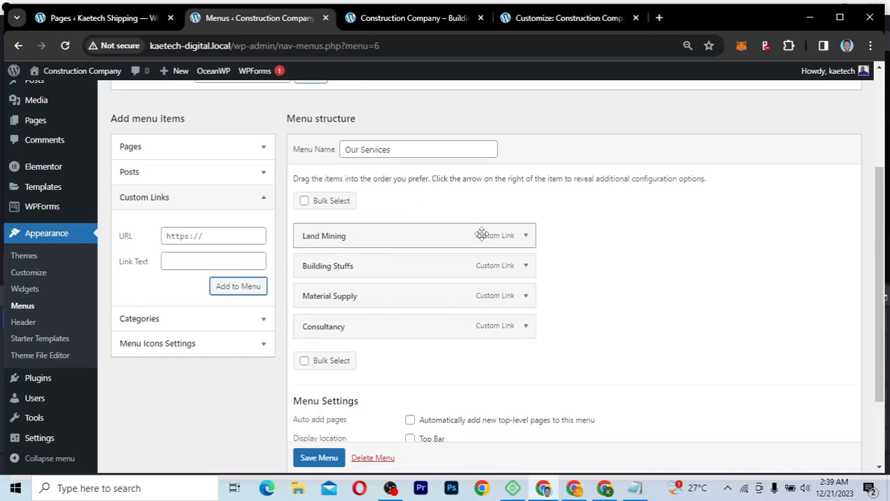
pyautogui.click(527, 237)
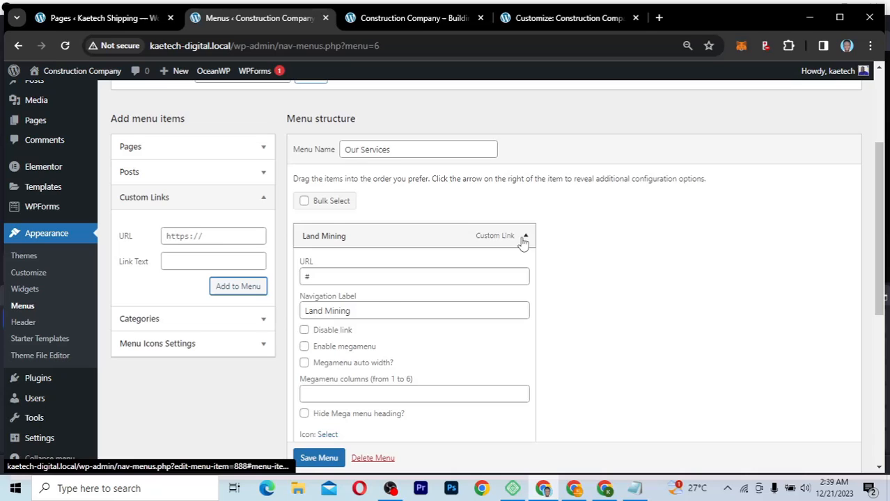
pyautogui.click(339, 312)
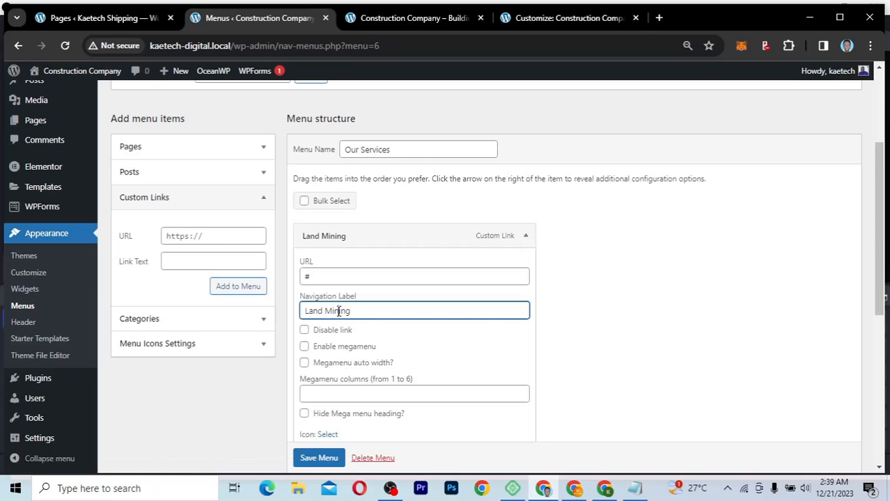
pyautogui.write('n')
pyautogui.click(526, 237)
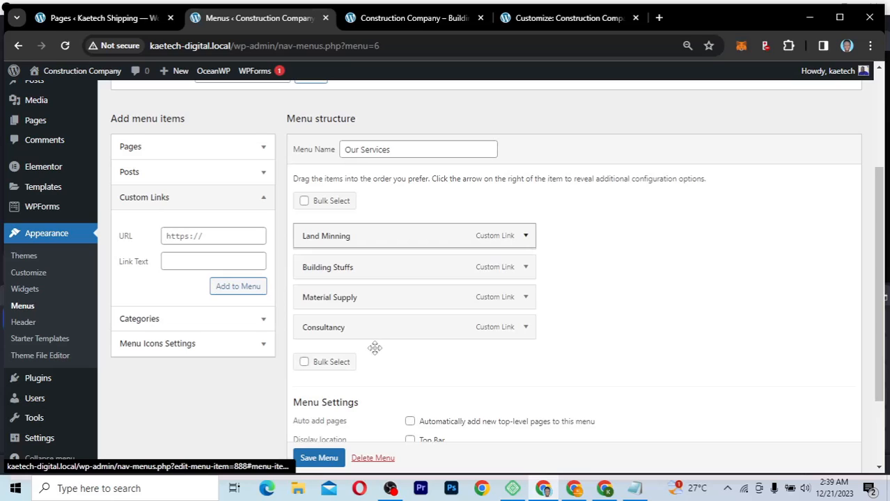
pyautogui.scroll(-1, 316, 456)
pyautogui.click(319, 458)
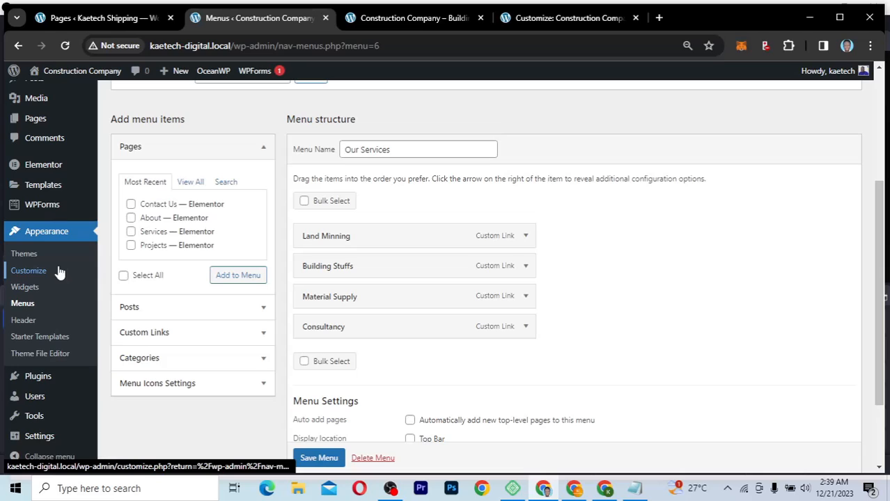
pyautogui.moveTo(18, 380)
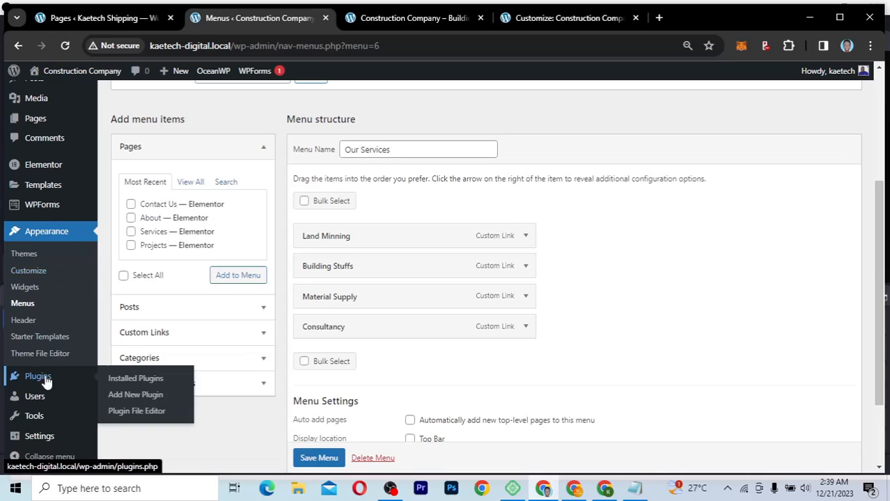
# Step: Install Classic Widgets from the Add New Plugin page and activate it
pyautogui.click(133, 395)
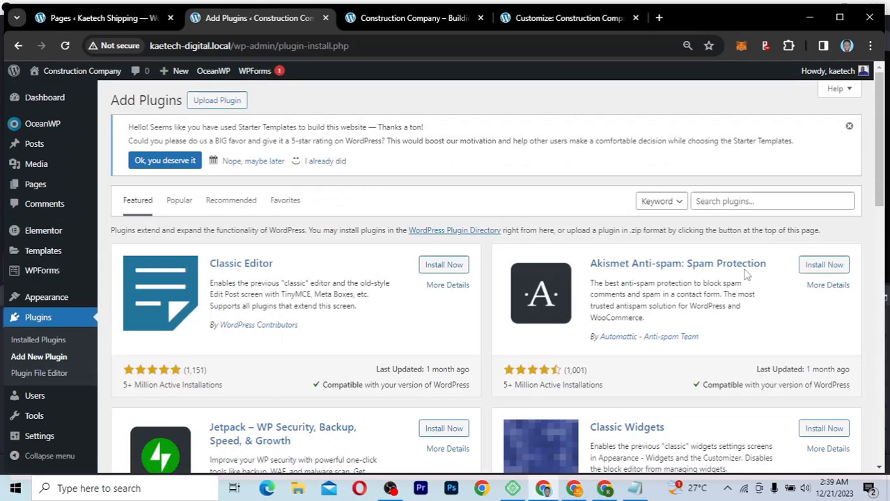
pyautogui.scroll(-2, 705, 289)
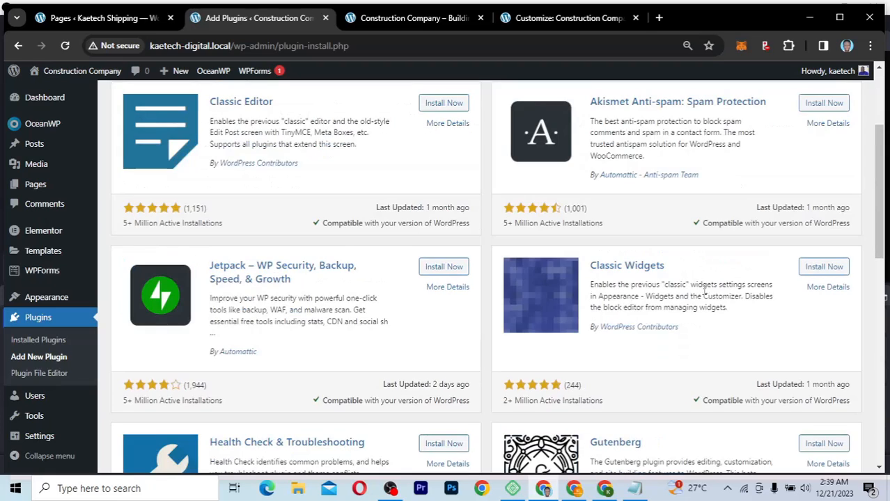
pyautogui.scroll(1, 705, 289)
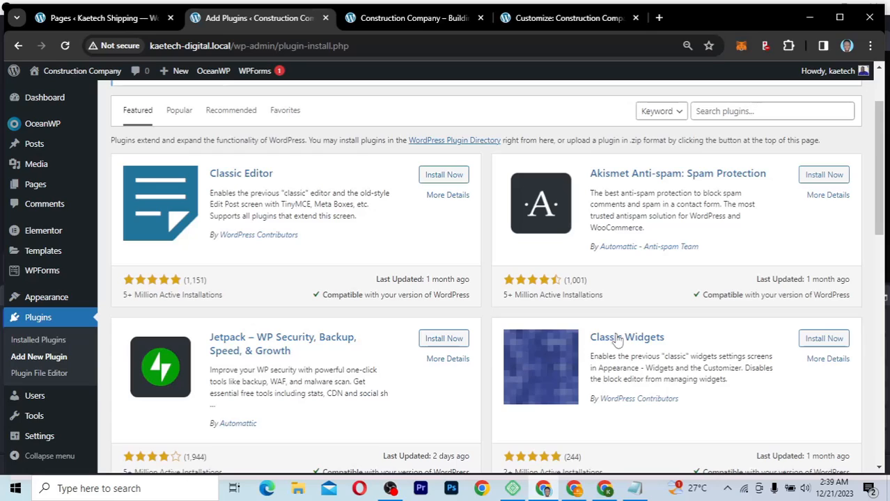
pyautogui.click(825, 339)
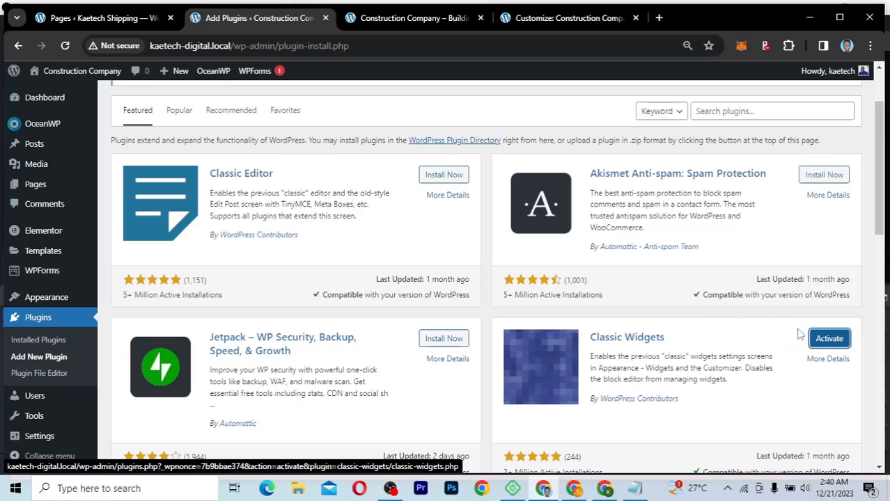
pyautogui.click(835, 340)
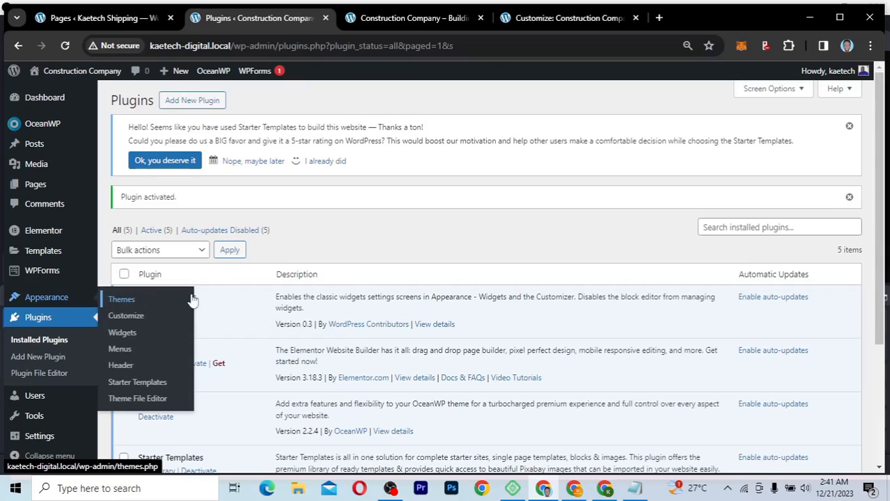
pyautogui.tripleClick(212, 303)
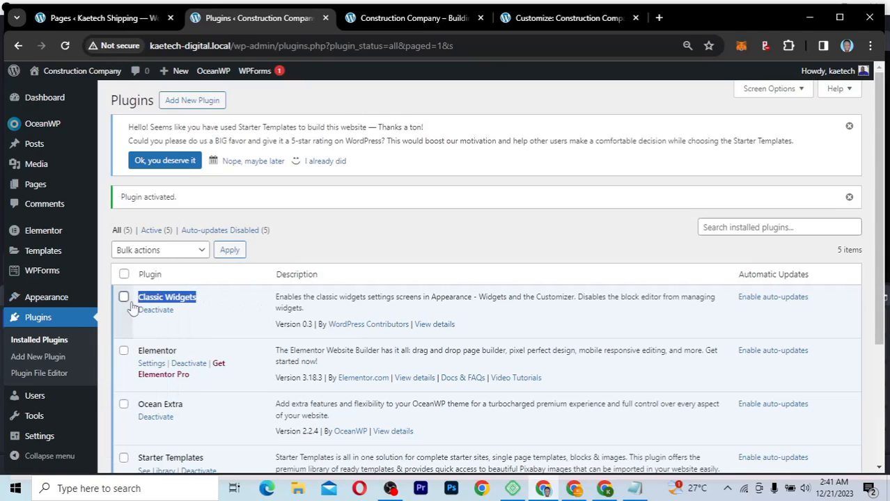
pyautogui.click(223, 303)
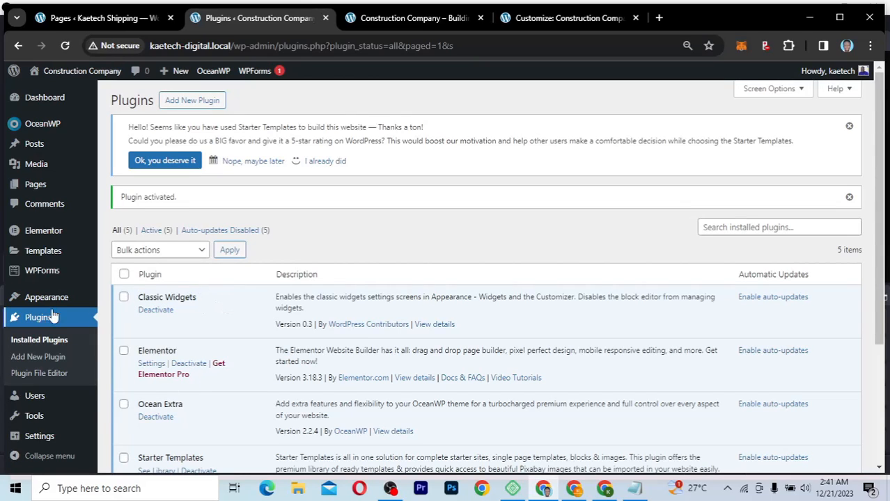
pyautogui.moveTo(42, 301)
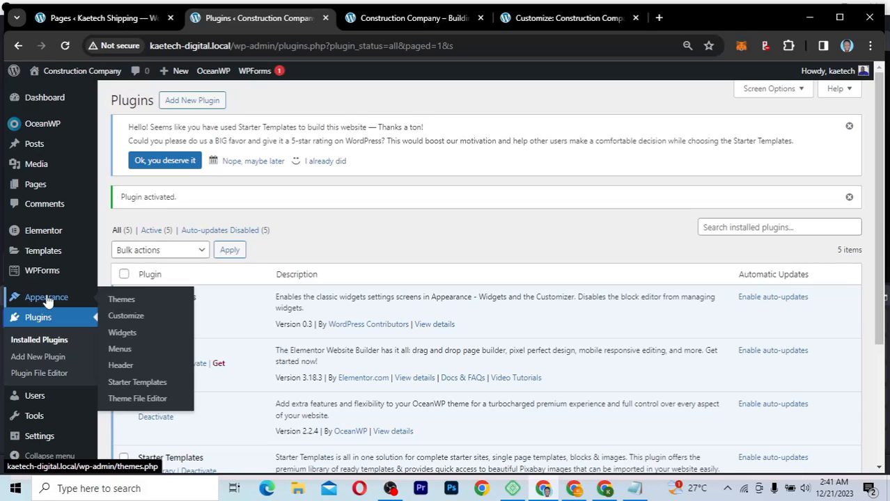
# Step: Open Appearance > Widgets and look over the Default Sidebar's block widgets
pyautogui.click(122, 333)
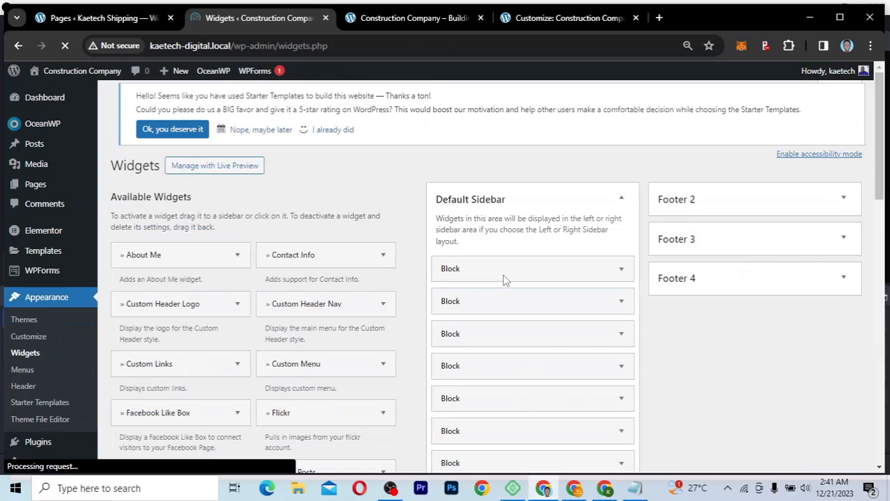
pyautogui.scroll(-4, 428, 341)
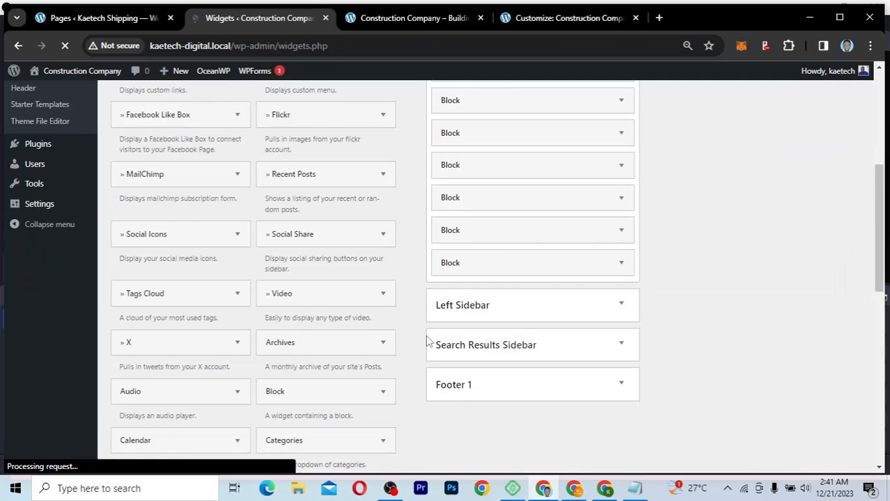
pyautogui.scroll(3, 427, 341)
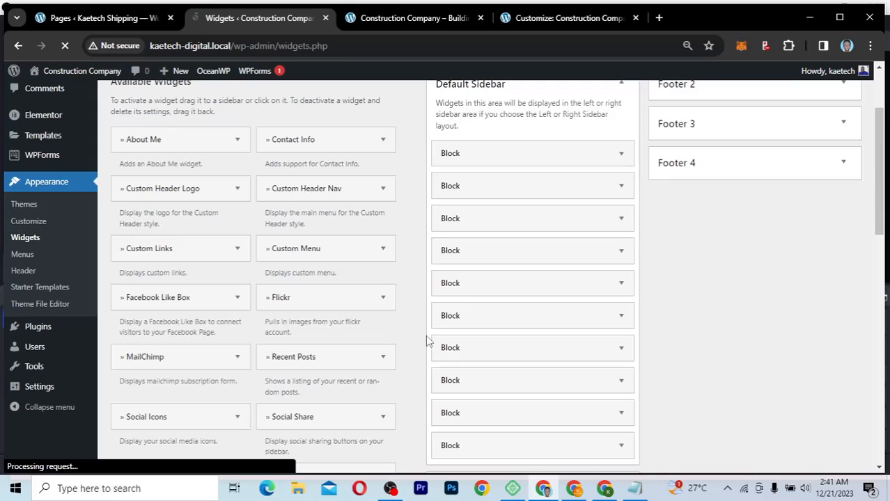
pyautogui.scroll(-3, 427, 341)
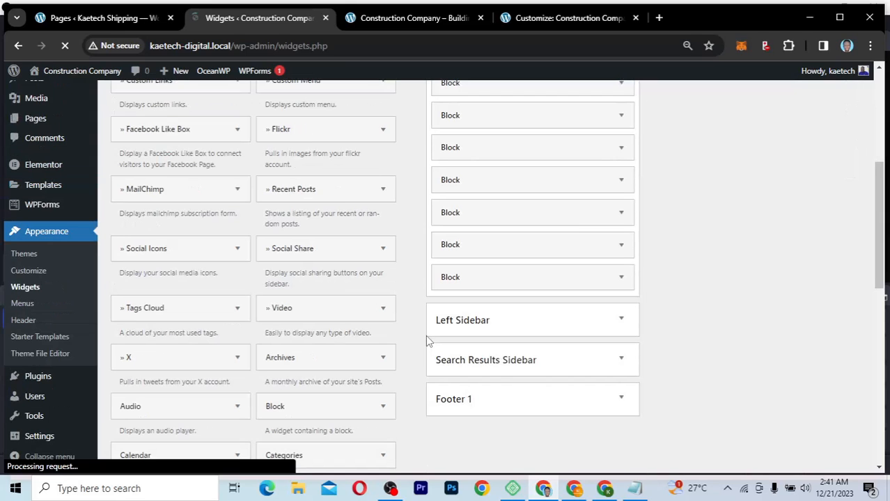
pyautogui.scroll(2, 427, 341)
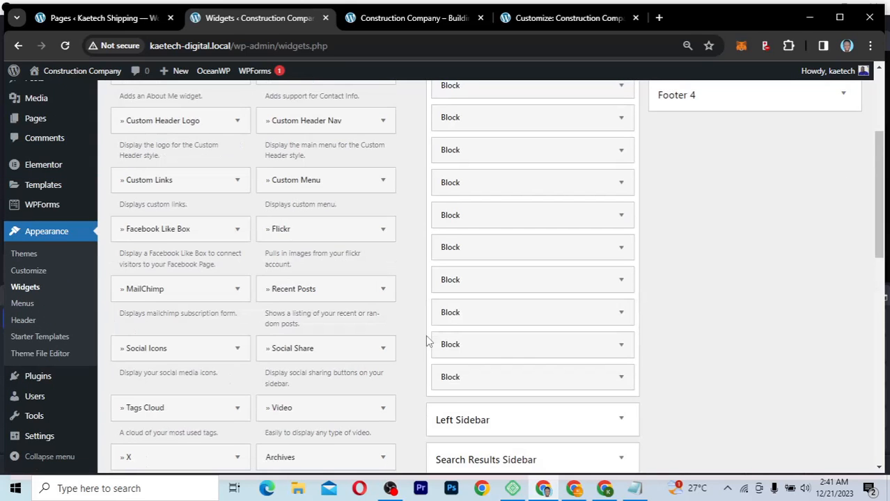
pyautogui.scroll(-1, 426, 335)
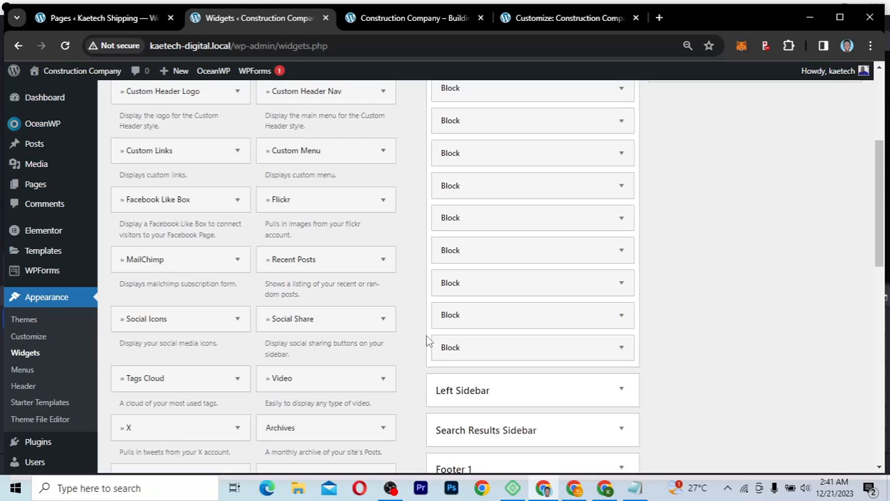
pyautogui.scroll(2, 620, 112)
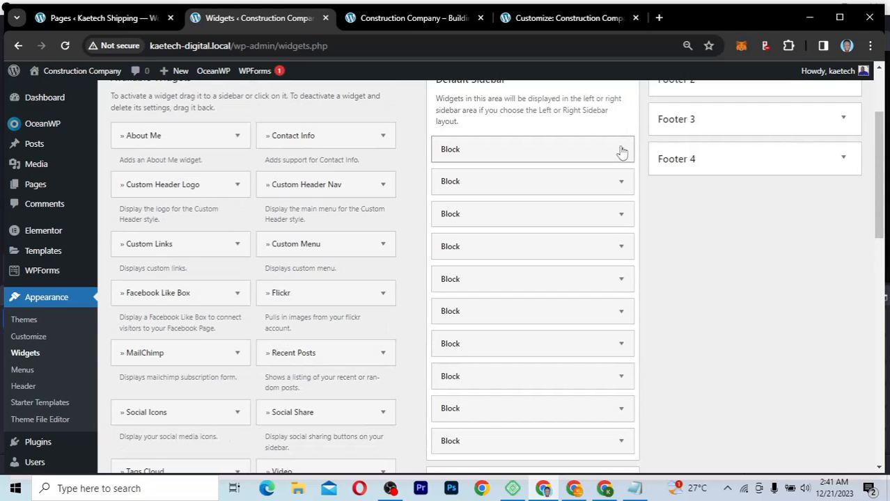
# Step: Delete the Search, Recent Posts, Recent Comments and Archives blocks from Default Sidebar
pyautogui.click(620, 150)
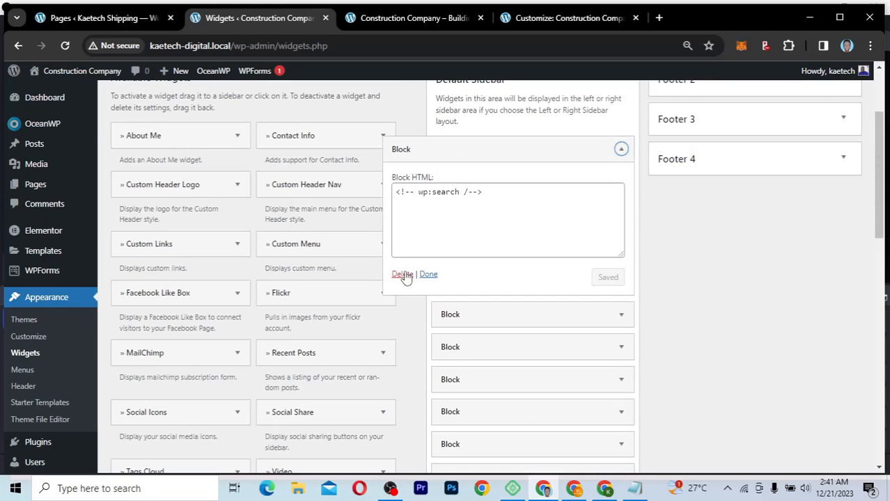
pyautogui.click(404, 275)
pyautogui.click(620, 149)
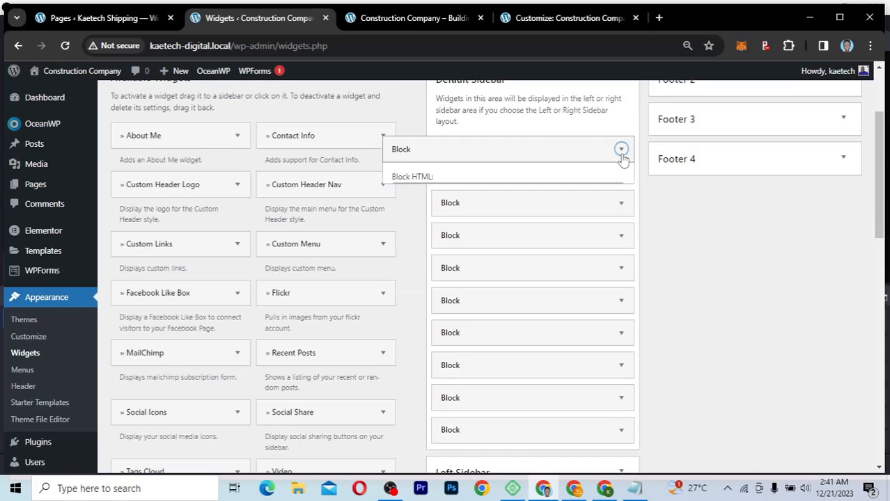
pyautogui.click(403, 274)
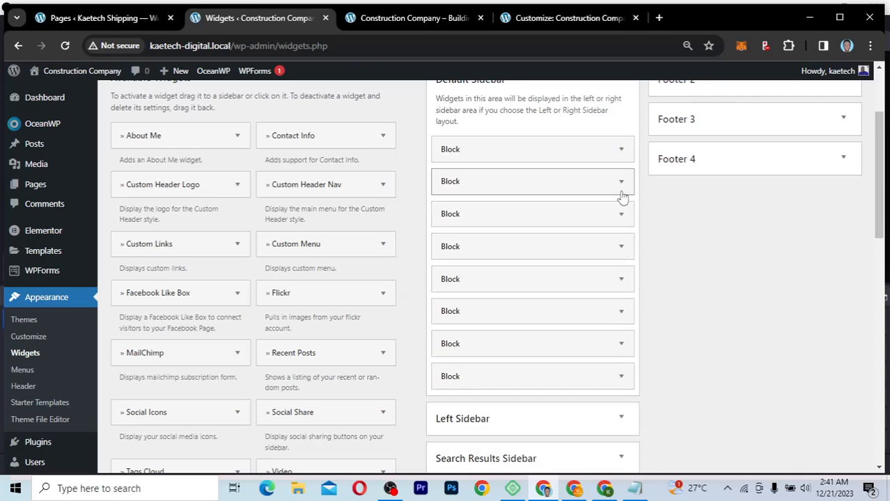
pyautogui.click(621, 149)
pyautogui.click(404, 275)
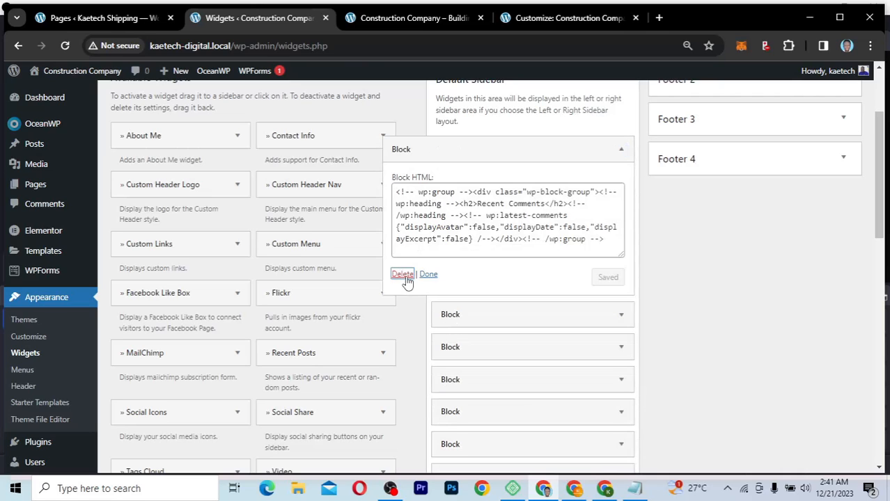
pyautogui.click(621, 149)
pyautogui.click(403, 275)
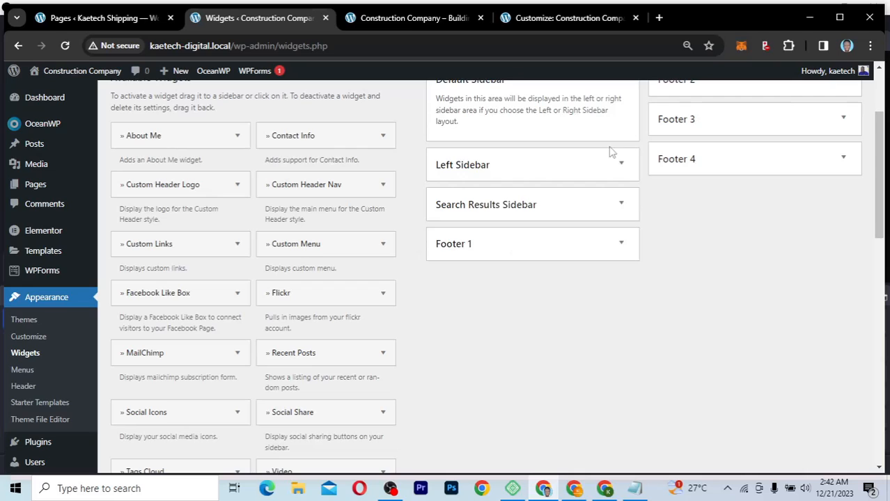
# Step: Glance into Left and Search Results sidebars, then expand Footer 1 to show its Block and Navigation Menu widgets
pyautogui.click(620, 162)
pyautogui.click(620, 161)
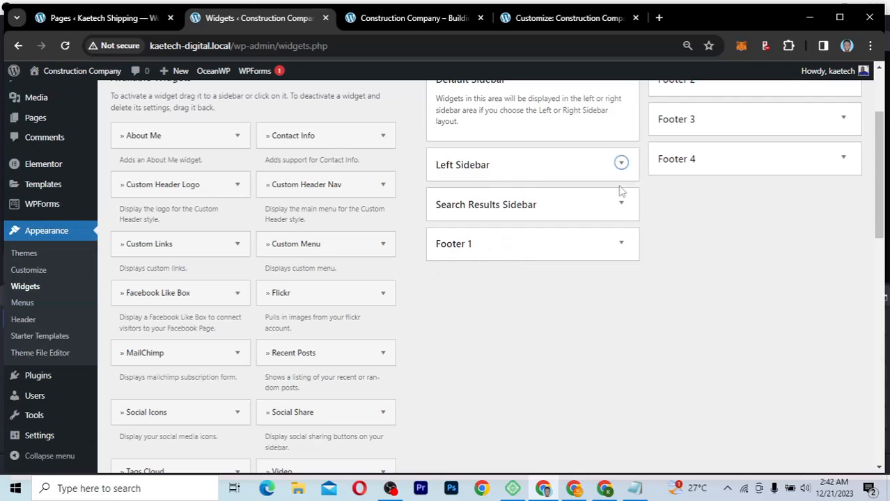
pyautogui.click(622, 201)
pyautogui.click(621, 202)
pyautogui.click(622, 244)
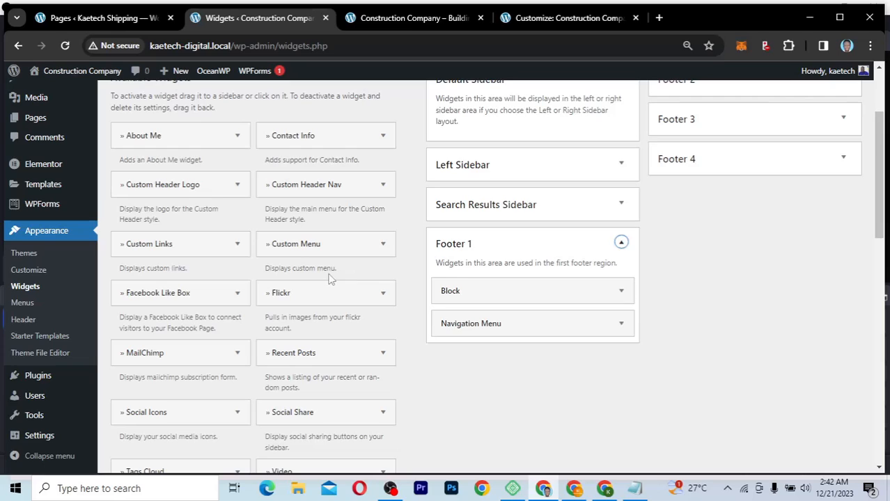
# Step: Assign the About Me widget to the Footer 1 sidebar and add it there
pyautogui.click(238, 185)
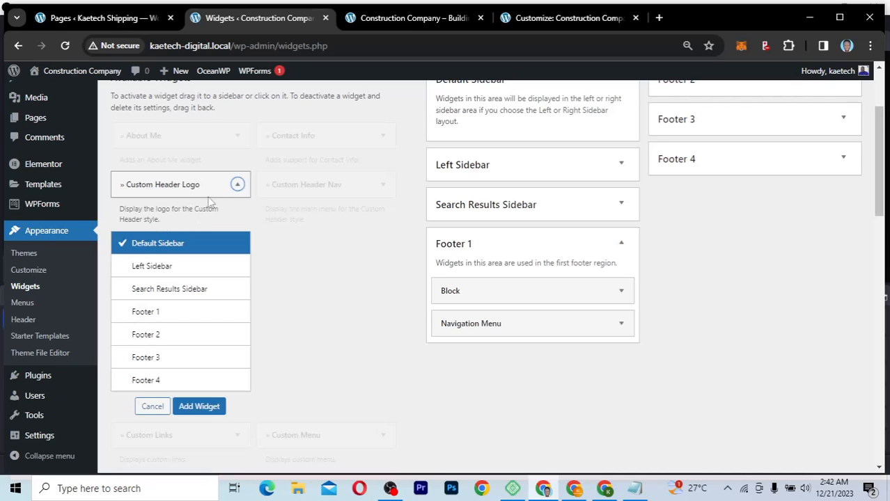
pyautogui.click(238, 186)
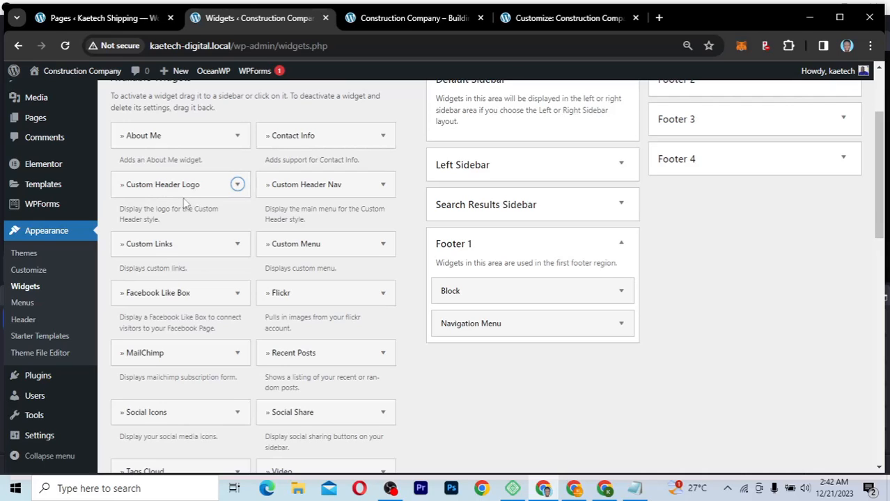
pyautogui.click(237, 136)
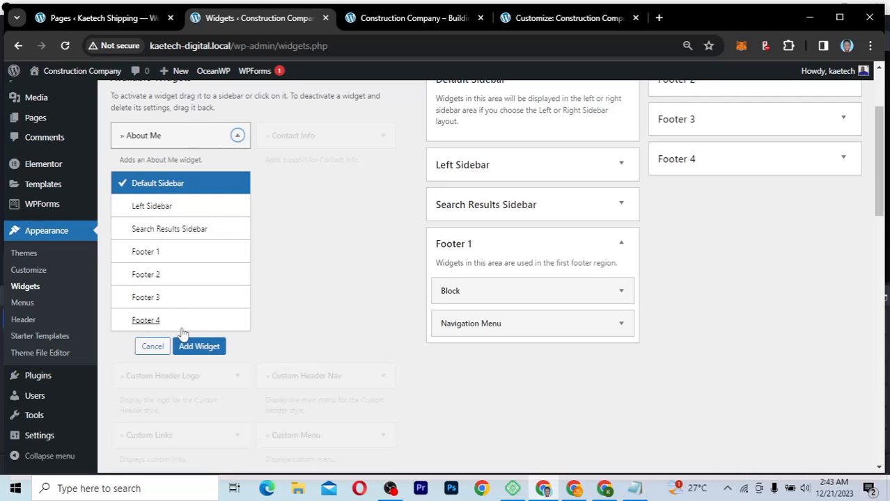
pyautogui.click(146, 254)
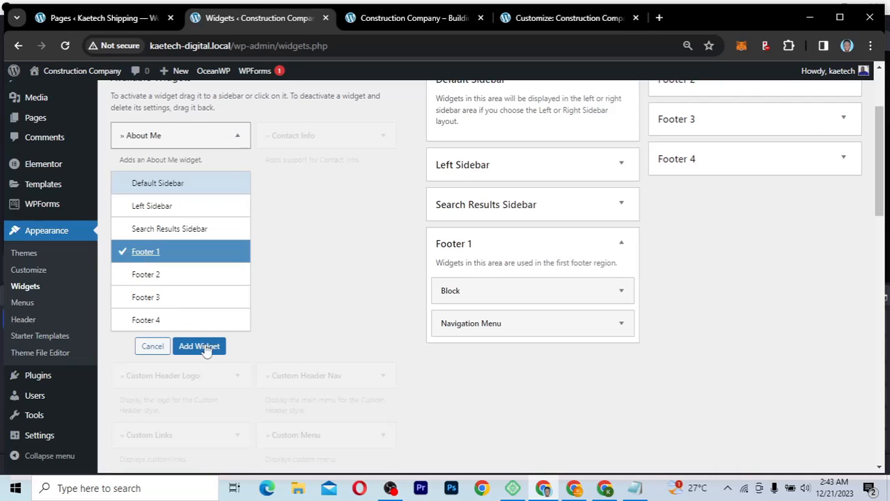
pyautogui.click(202, 347)
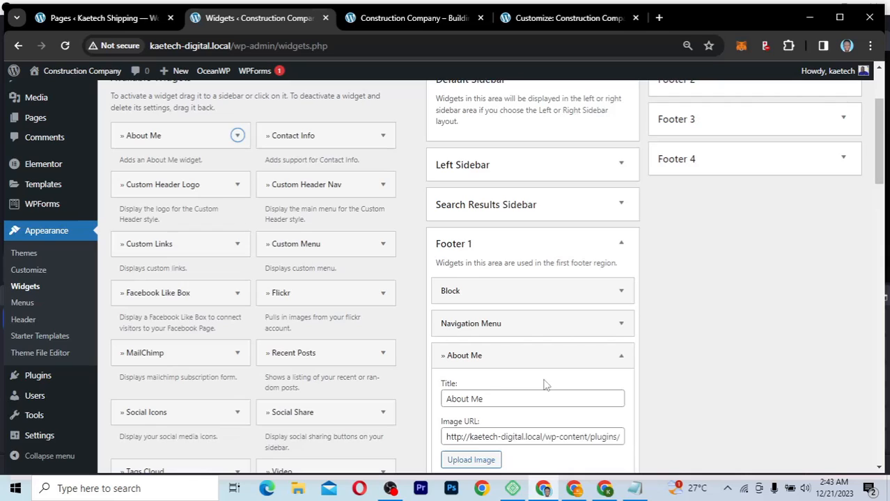
pyautogui.scroll(-3, 546, 385)
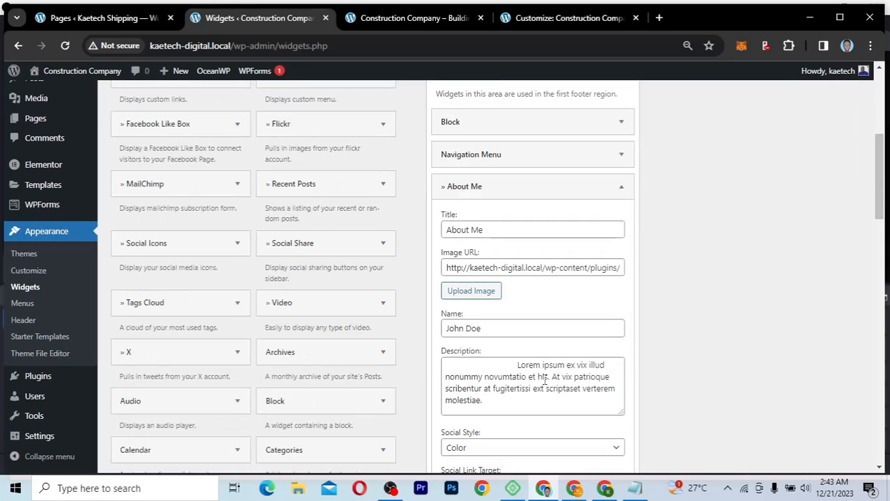
# Step: Insert the URBAN NEST logo (logo-urban-nest.png) from the Media Library as the About Me image
pyautogui.click(480, 292)
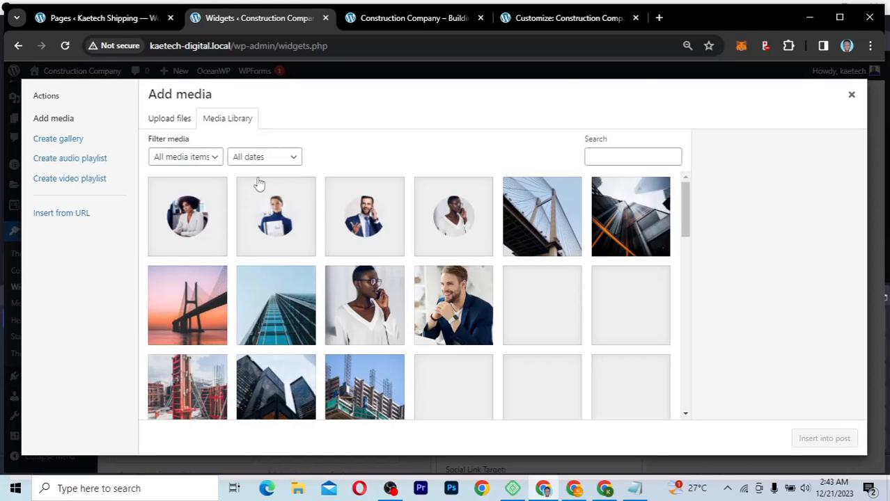
pyautogui.scroll(-3, 406, 311)
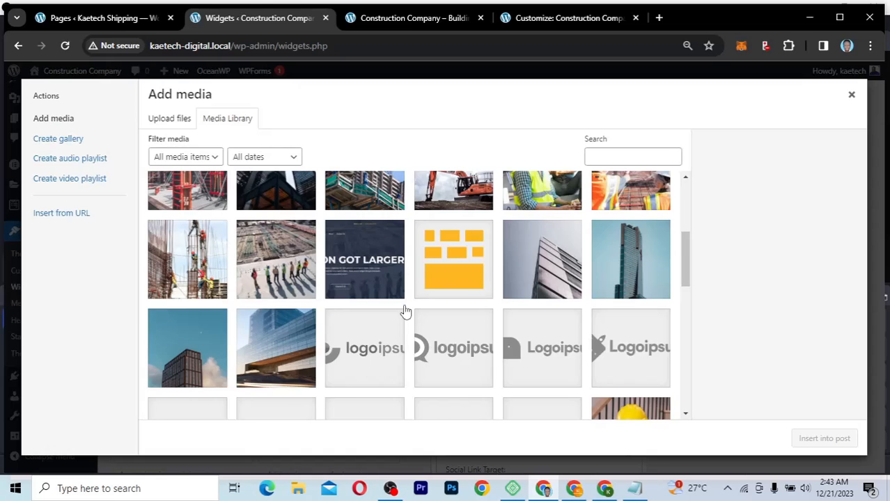
pyautogui.scroll(-10, 406, 311)
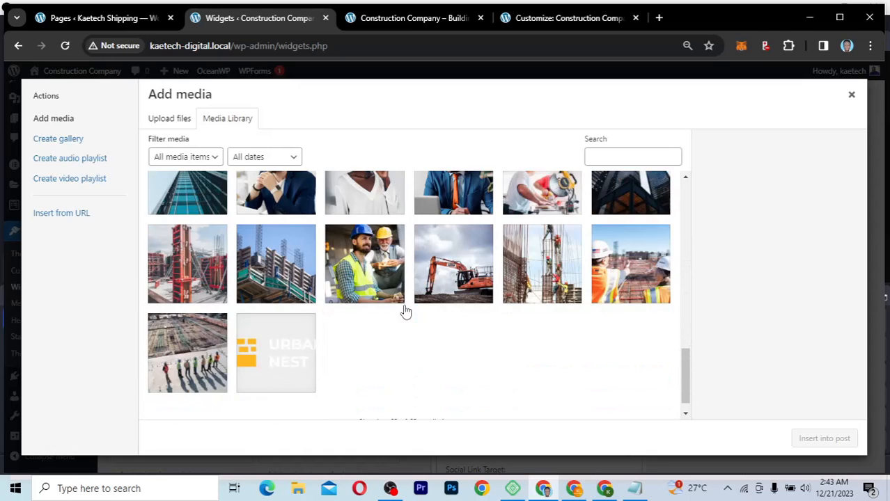
pyautogui.click(277, 331)
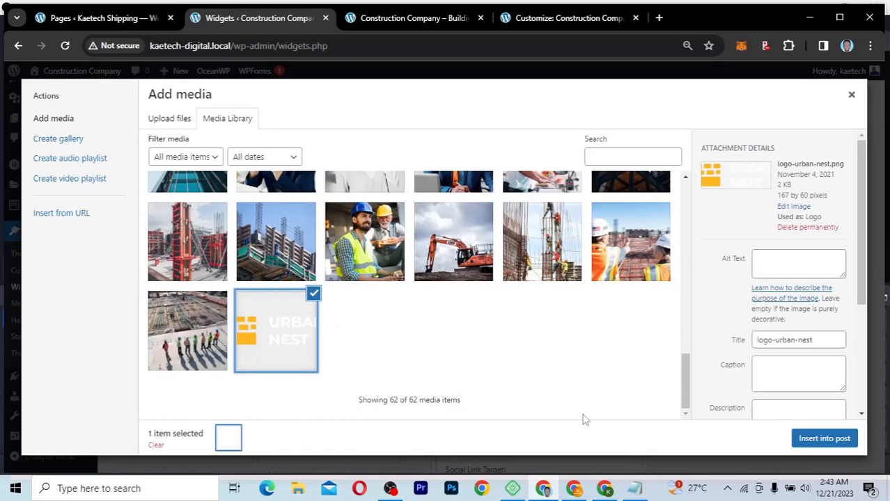
pyautogui.click(824, 440)
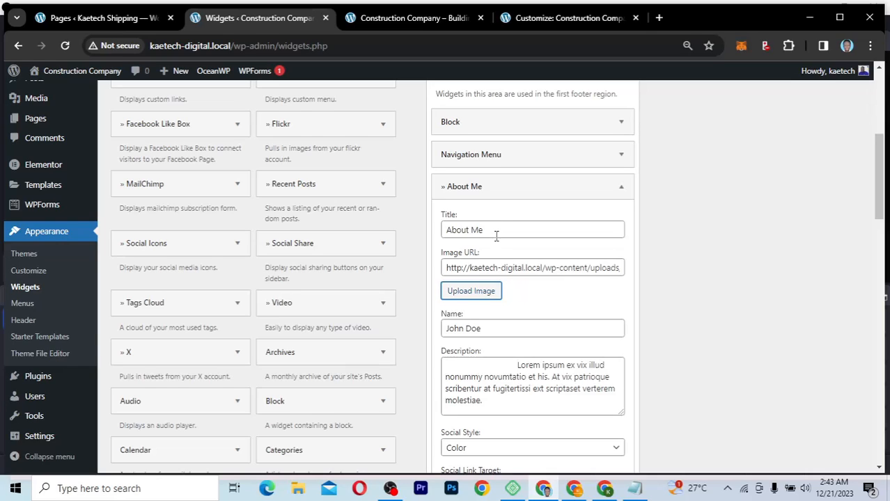
# Step: Replace the About Me widget's title with 'Urban Nest'
pyautogui.moveTo(496, 236); pyautogui.dragTo(409, 239)
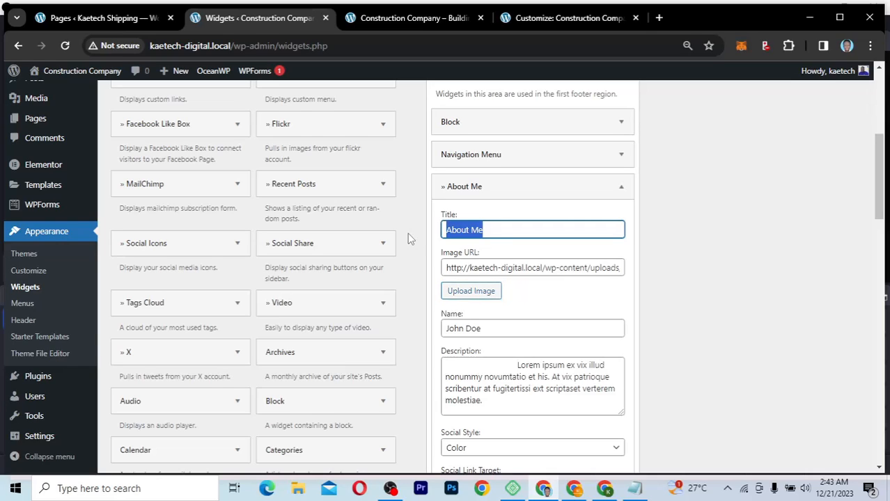
pyautogui.write('Construction Company')
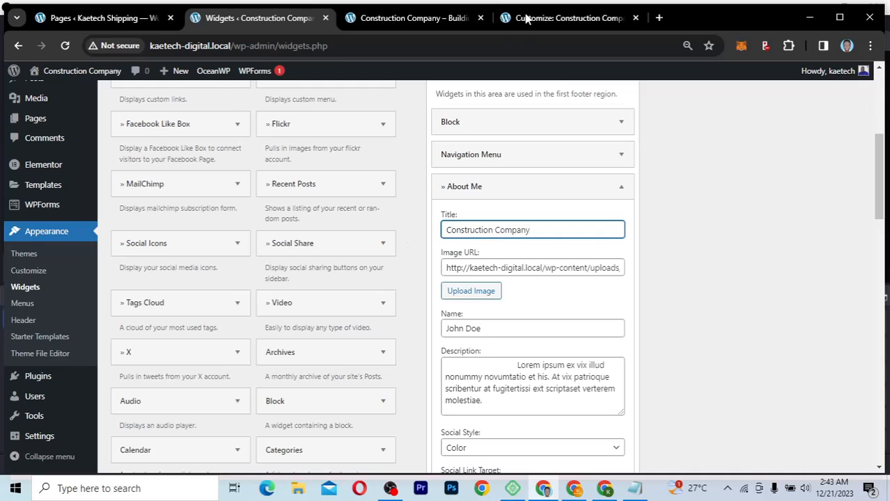
pyautogui.click(527, 19)
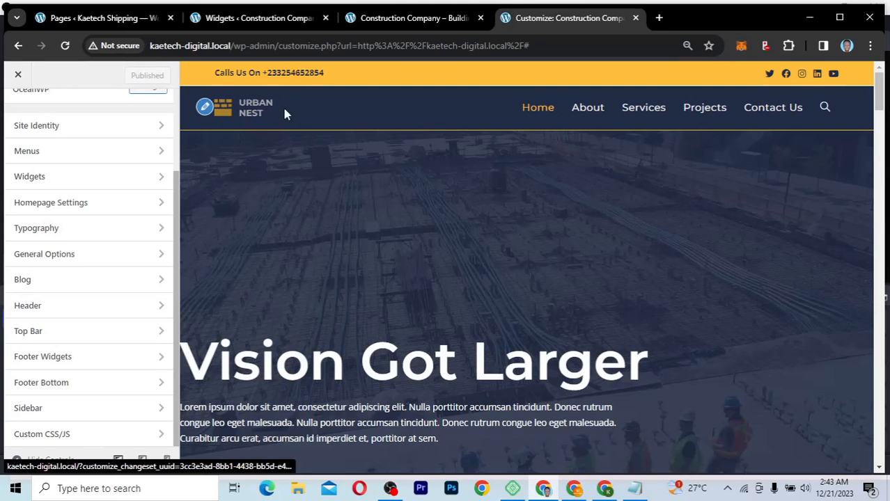
pyautogui.click(233, 20)
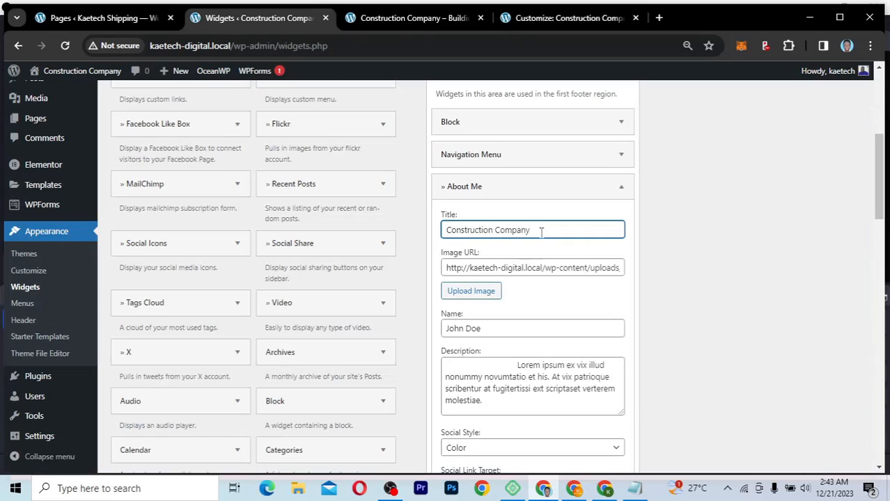
pyautogui.tripleClick(454, 229)
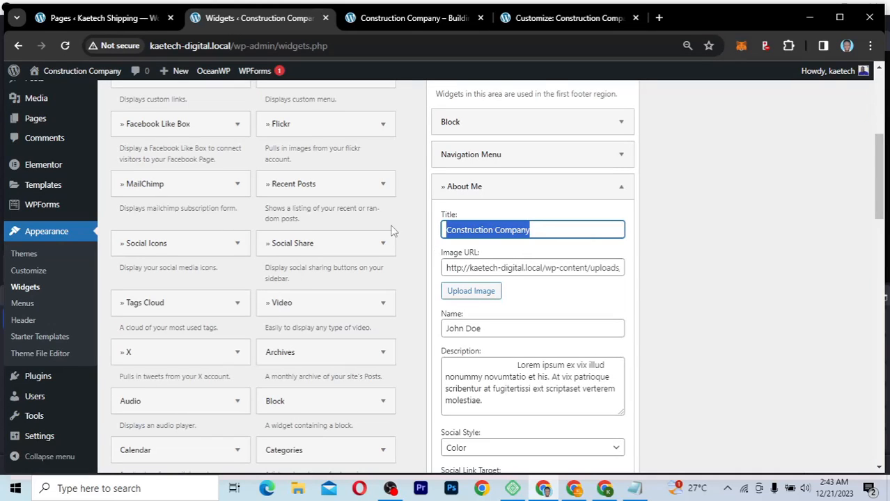
pyautogui.write('Urban')
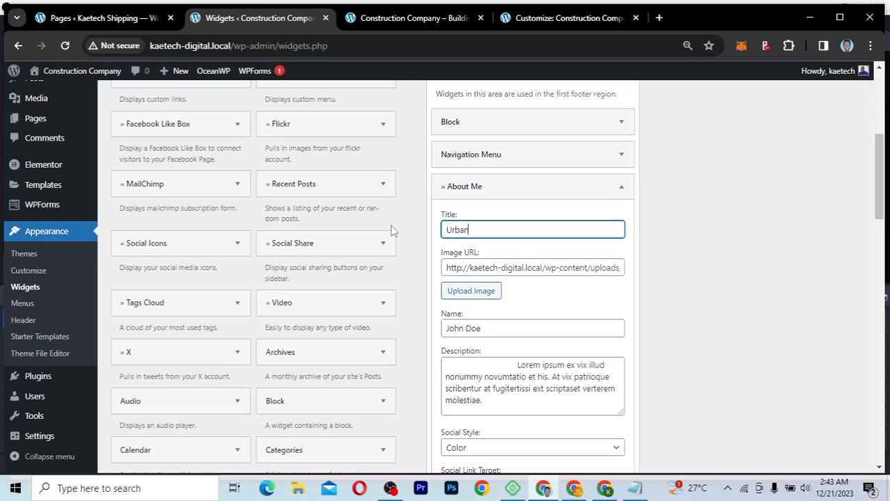
pyautogui.write(' Nest')
# Step: Replace the placeholder in the Name field with 'Urban Nest'
pyautogui.scroll(-2, 533, 315)
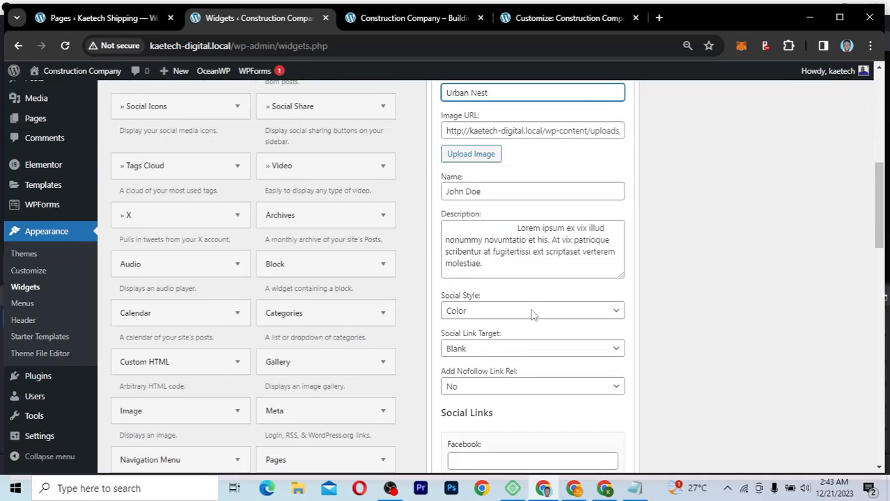
pyautogui.moveTo(487, 194); pyautogui.dragTo(422, 196)
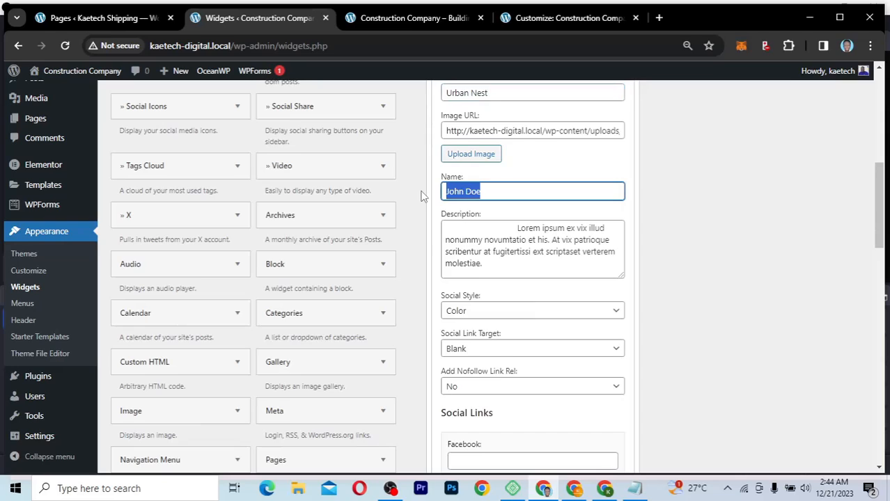
pyautogui.write('Urban Nest')
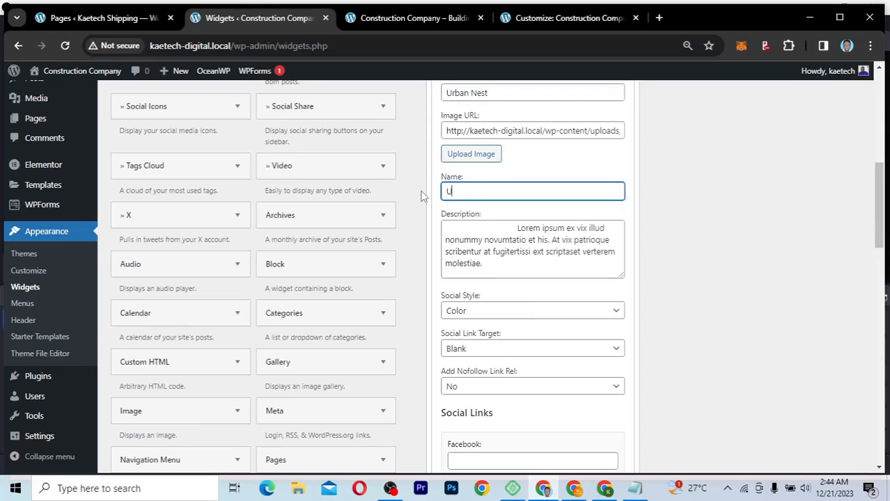
pyautogui.click(517, 228)
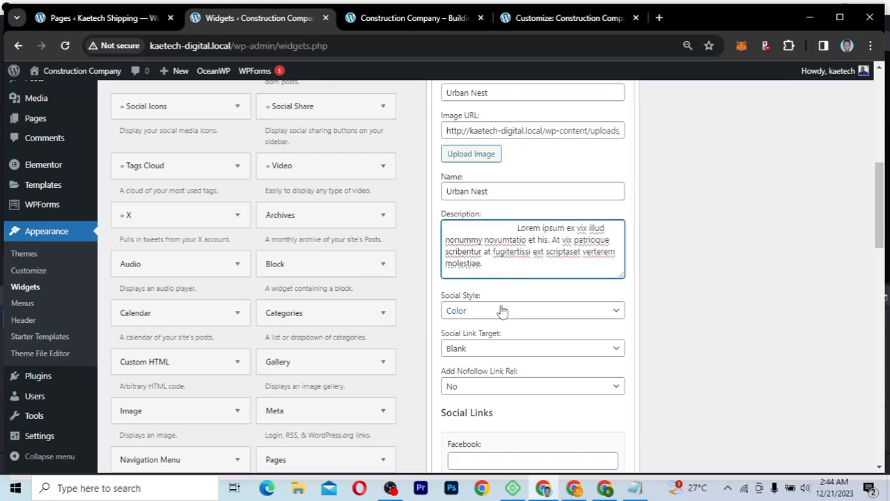
pyautogui.scroll(-2, 506, 332)
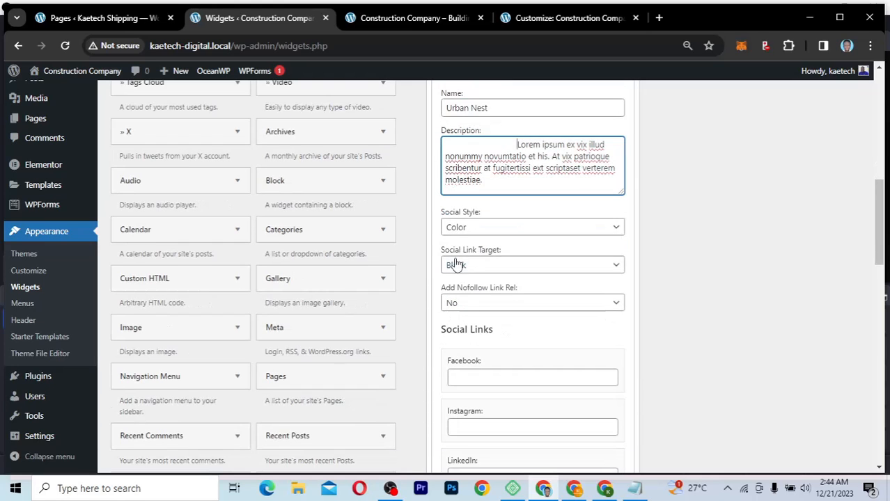
# Step: Keep Social Style at Color and Add Nofollow Link Rel at No
pyautogui.scroll(-3, 510, 291)
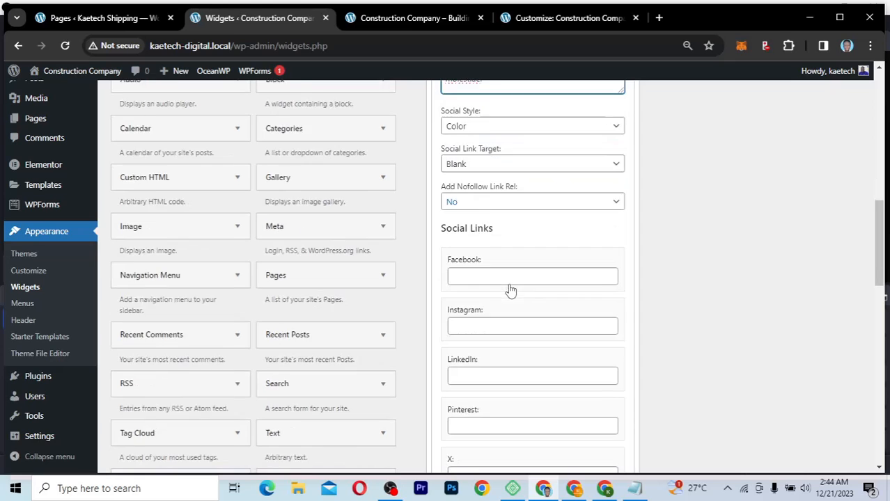
pyautogui.scroll(-3, 486, 419)
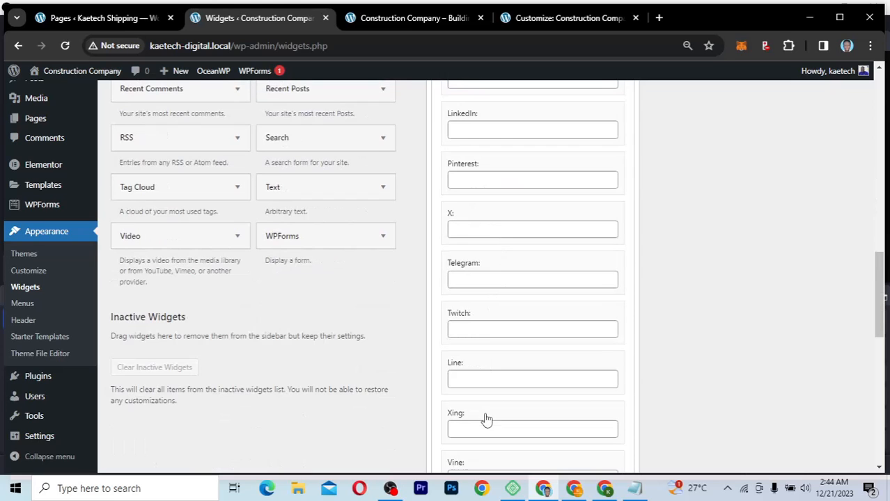
pyautogui.scroll(2, 486, 418)
pyautogui.scroll(2, 486, 414)
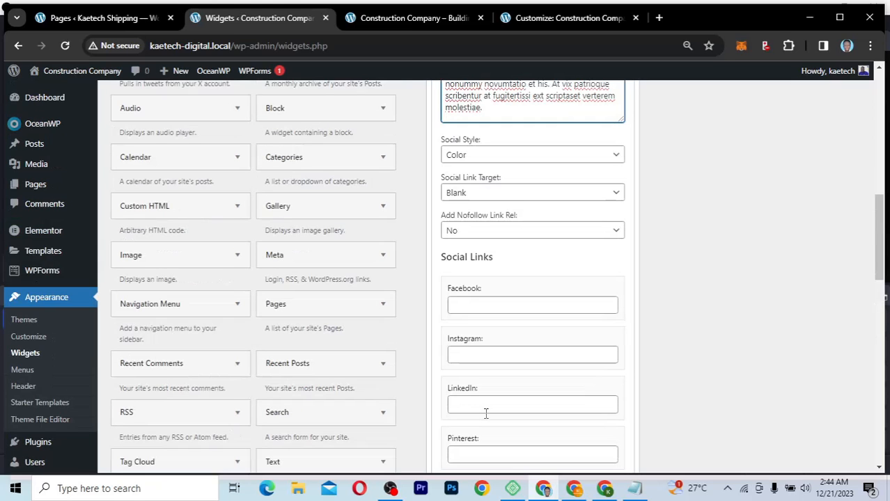
pyautogui.click(606, 156)
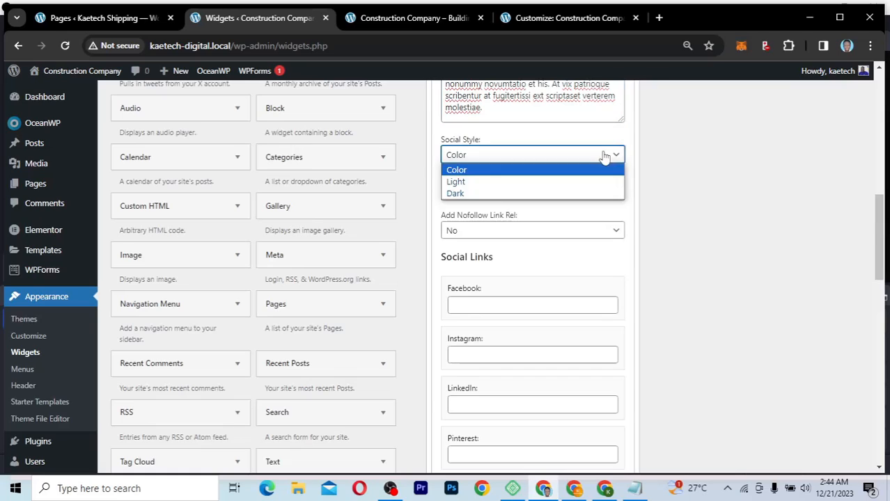
pyautogui.click(604, 157)
pyautogui.click(589, 179)
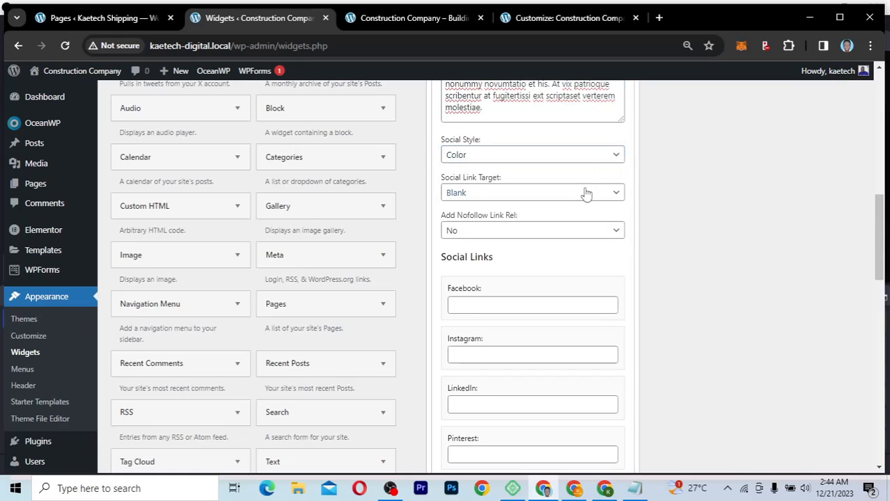
pyautogui.click(538, 233)
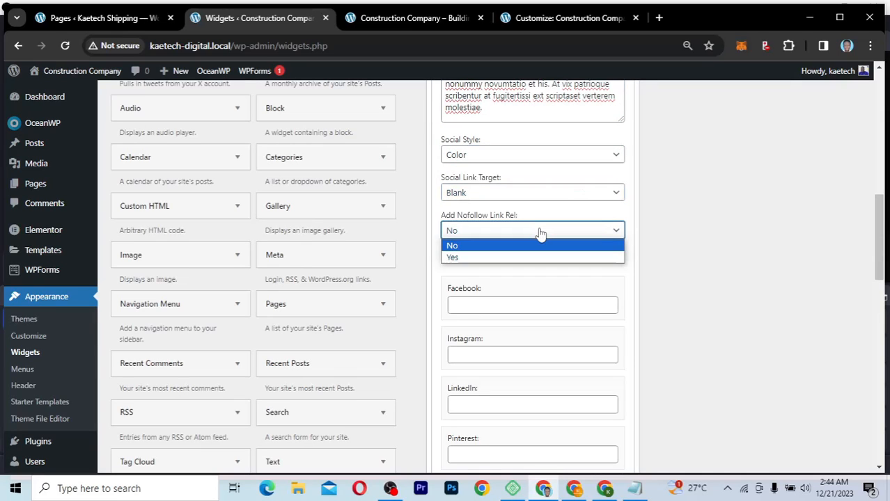
pyautogui.click(524, 246)
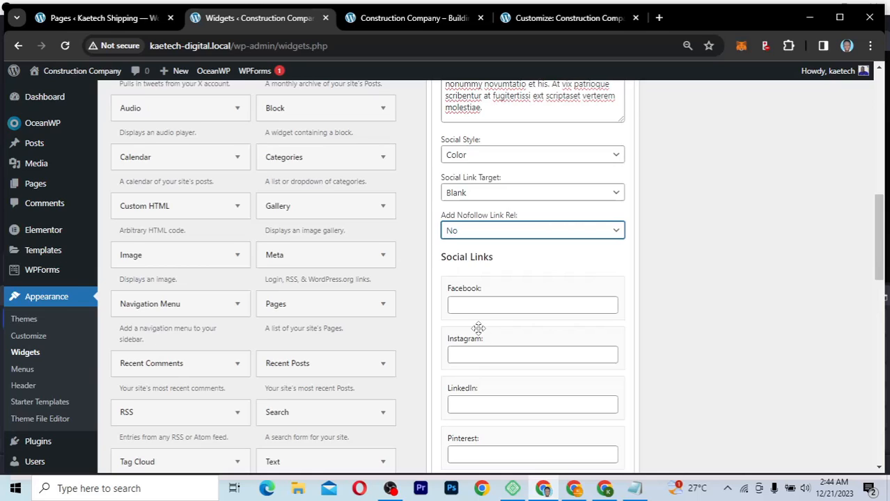
pyautogui.scroll(-2, 478, 328)
# Step: Enter # for the Facebook, Instagram, LinkedIn and X links and save the widget
pyautogui.click(482, 196)
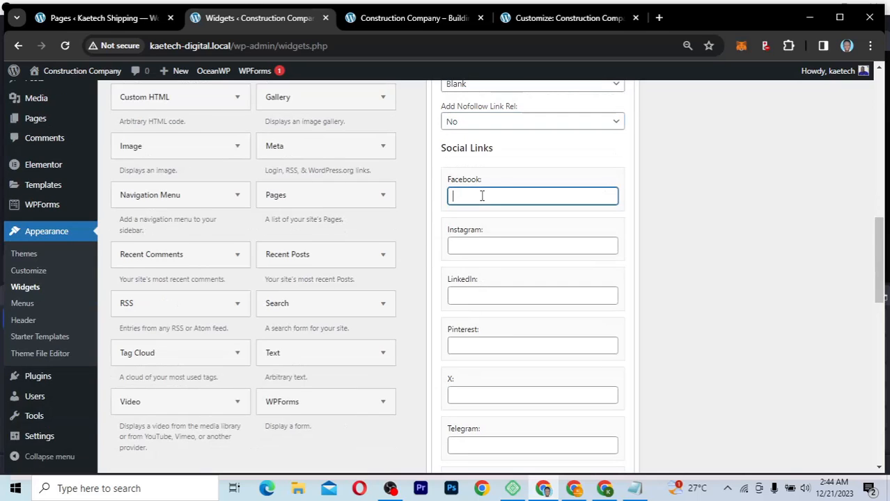
pyautogui.write('#')
pyautogui.click(470, 247)
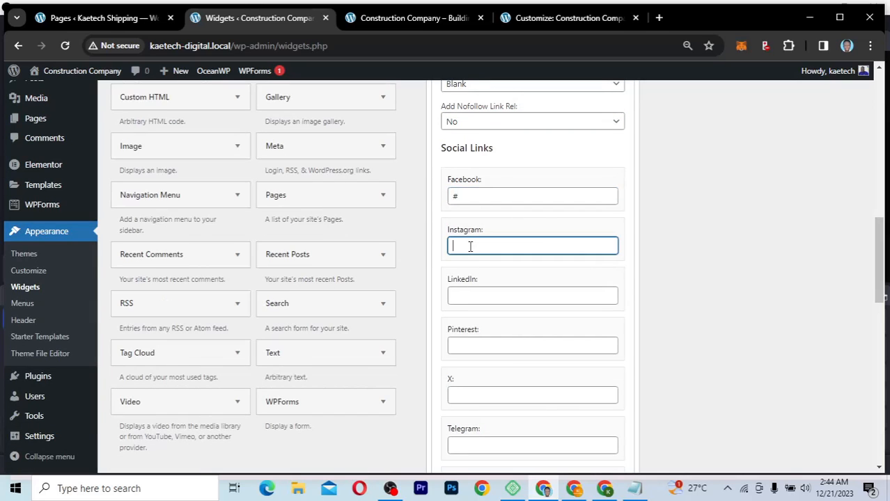
pyautogui.click(467, 297)
pyautogui.write('#')
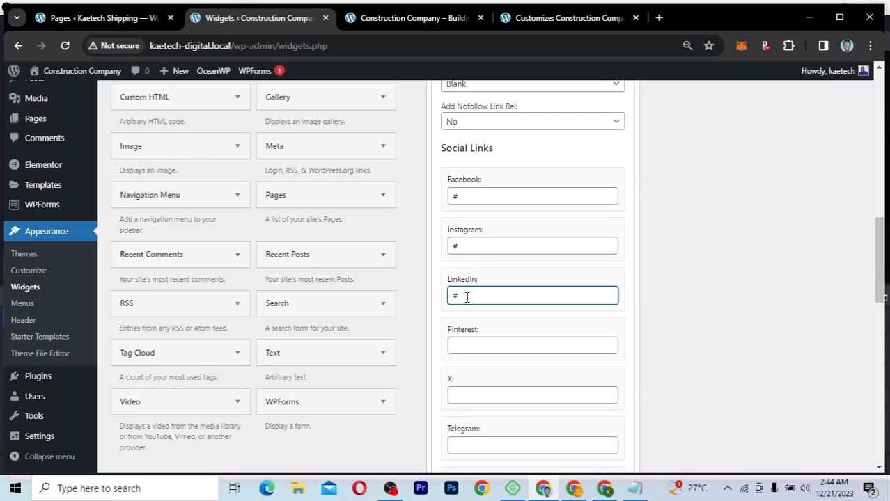
pyautogui.click(472, 392)
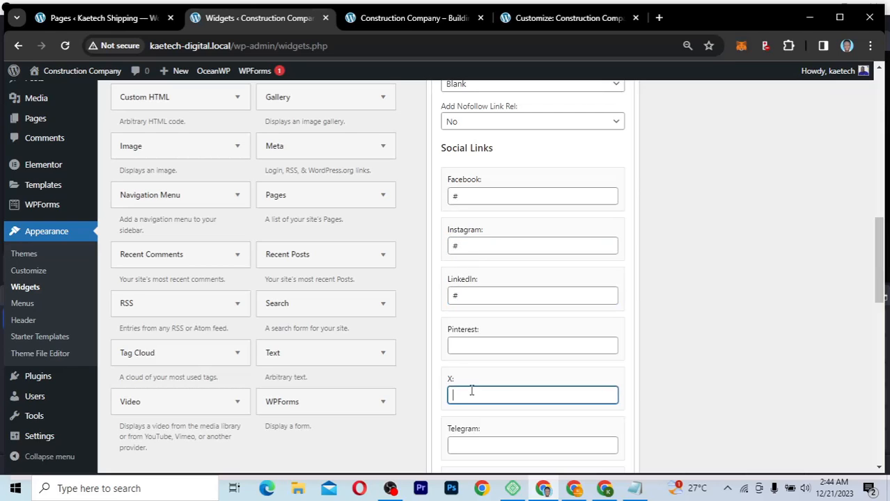
pyautogui.write('#')
pyautogui.scroll(-10, 471, 391)
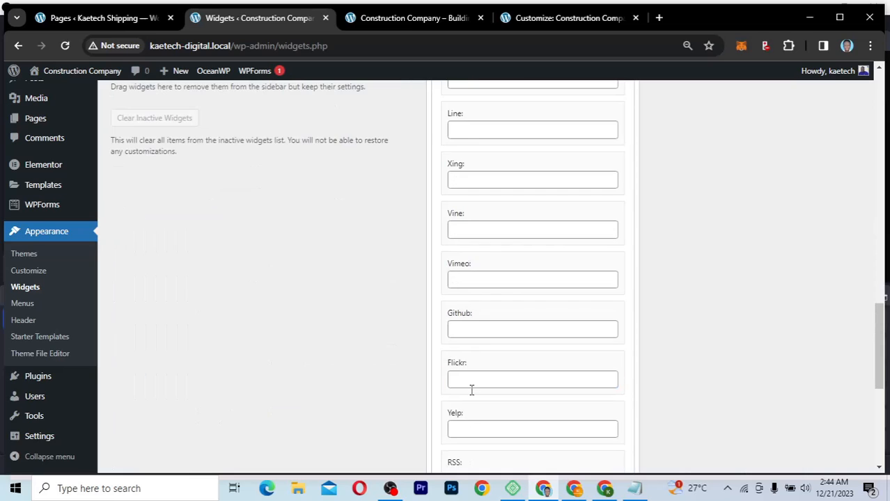
pyautogui.click(608, 412)
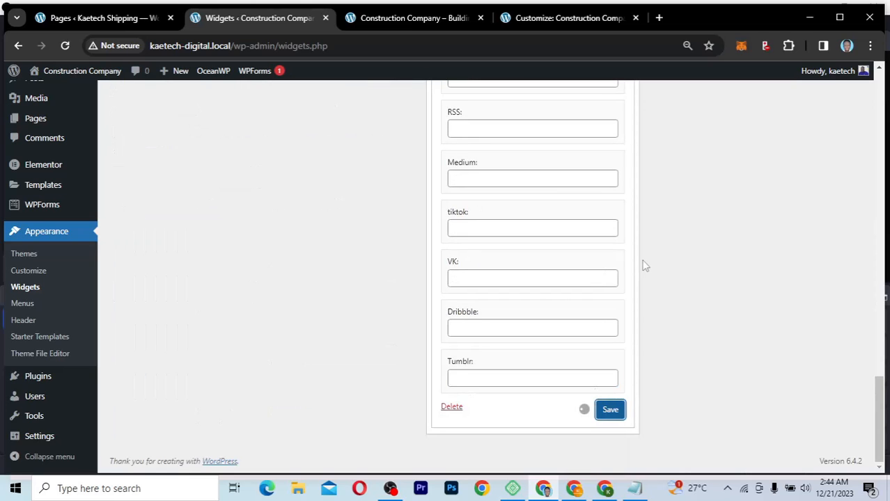
# Step: Reload the Construction Company homepage and view the footer's new Urban Nest widget
pyautogui.click(434, 21)
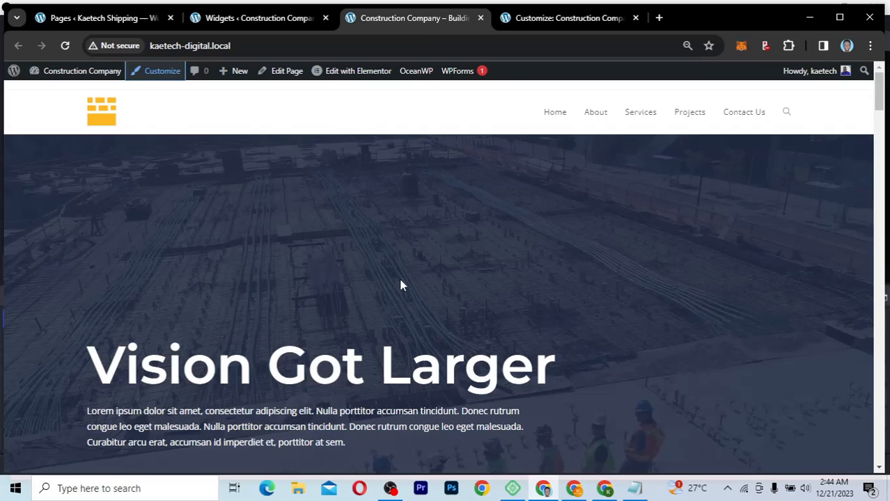
pyautogui.scroll(-15, 400, 284)
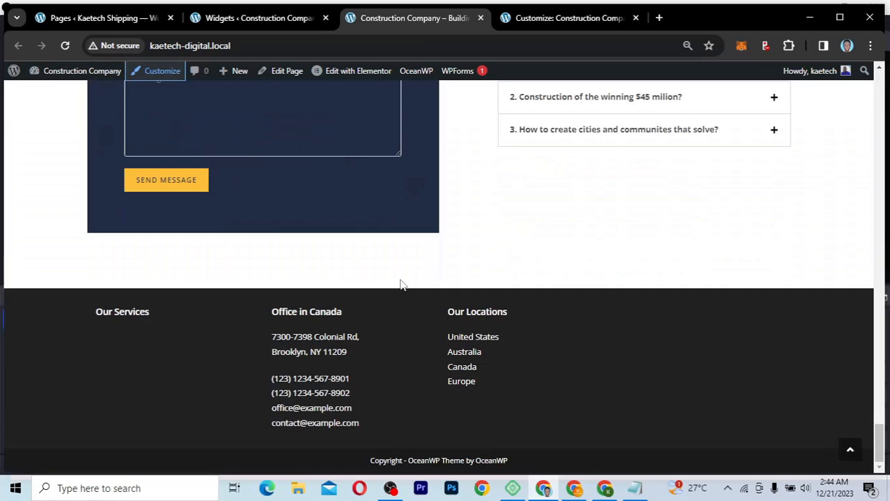
pyautogui.click(64, 47)
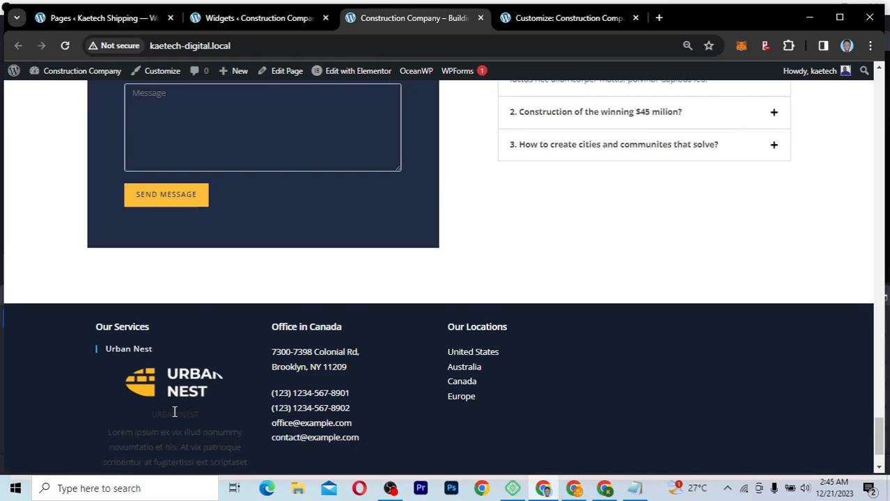
pyautogui.scroll(-1, 174, 413)
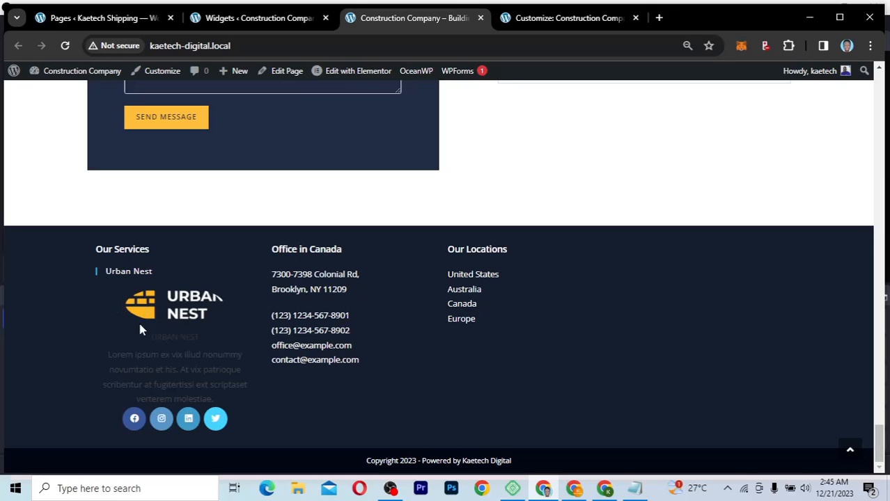
# Step: Clear the About Me widget's Image URL field on the Widgets page
pyautogui.click(292, 21)
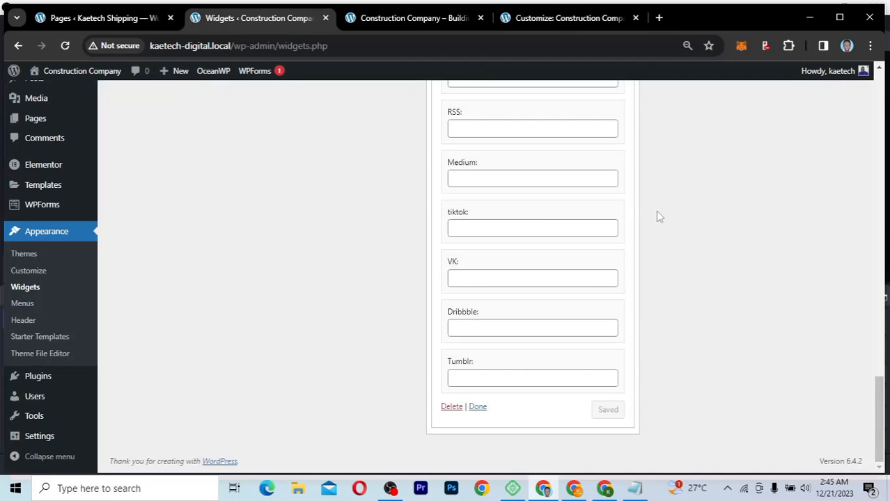
pyautogui.scroll(10, 660, 217)
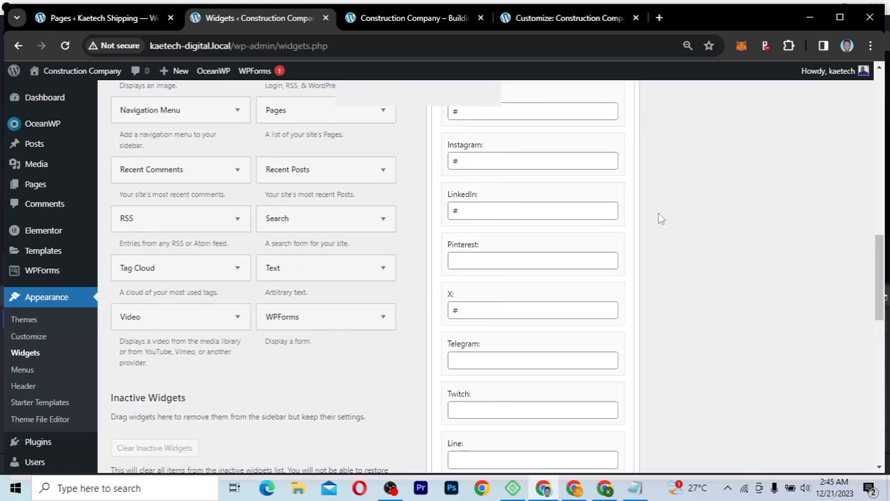
pyautogui.scroll(2, 660, 218)
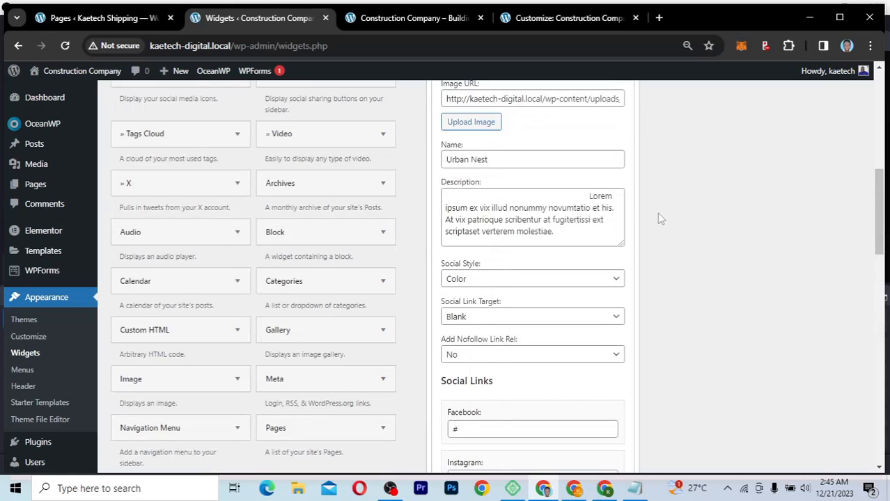
pyautogui.scroll(2, 659, 217)
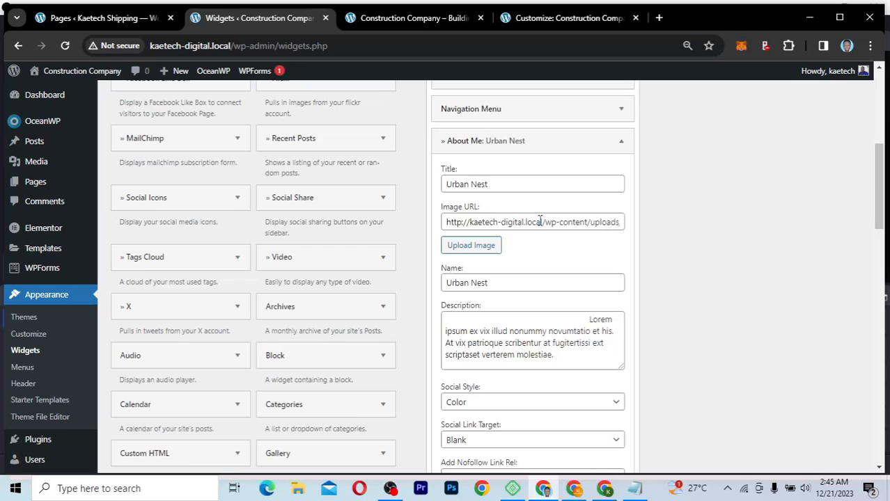
pyautogui.click(539, 221)
pyautogui.hotkey('ctrl', 'a')
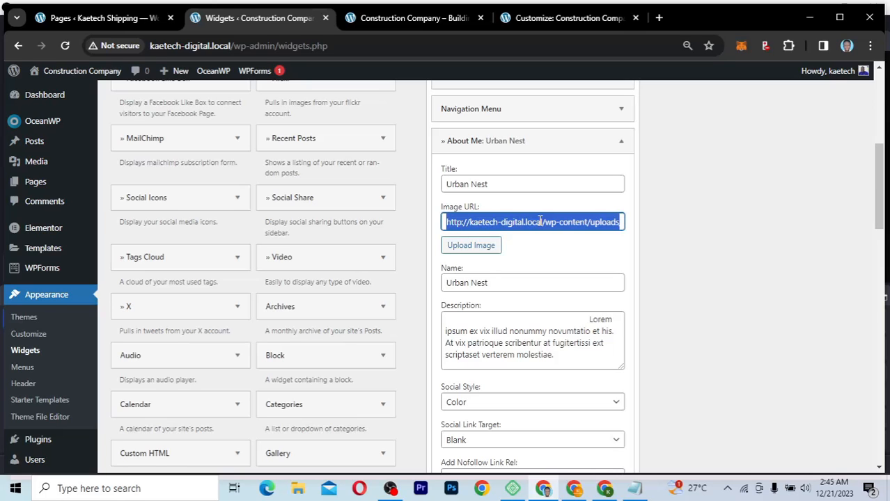
pyautogui.press('BackSpace')
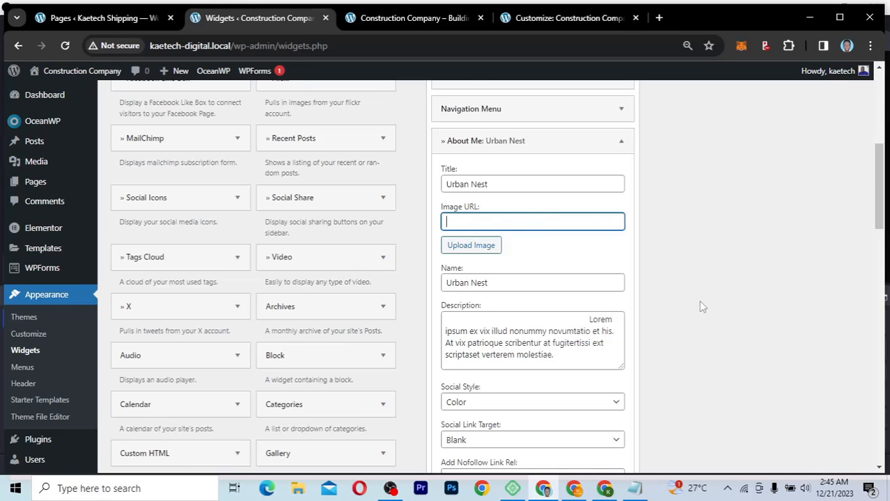
# Step: Save the About Me widget without an image and return to the homepage tab
pyautogui.scroll(-10, 698, 300)
pyautogui.scroll(-3, 699, 300)
pyautogui.scroll(-1, 610, 410)
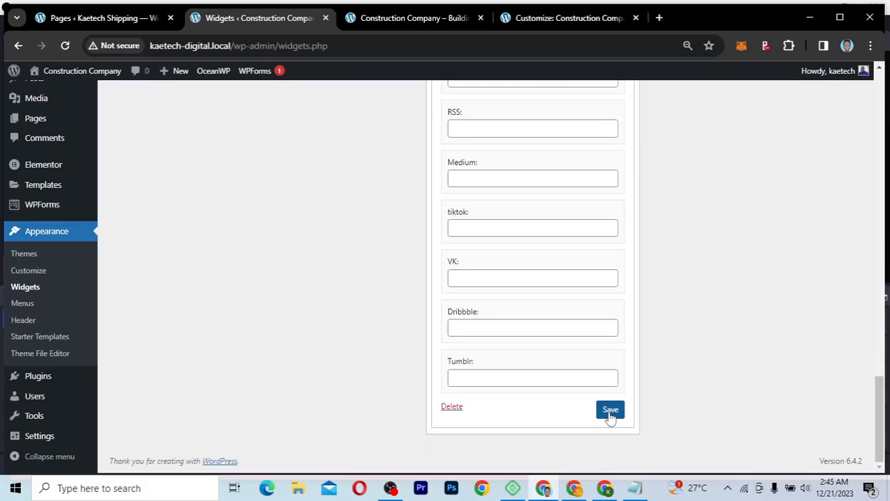
pyautogui.click(610, 410)
pyautogui.click(378, 18)
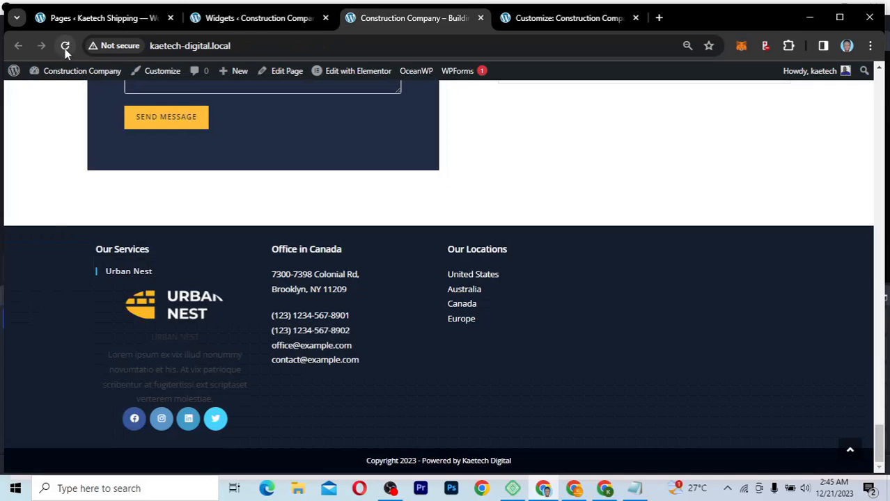
# Step: Reload the homepage so the footer's Urban Nest widget shows without its logo
pyautogui.click(65, 46)
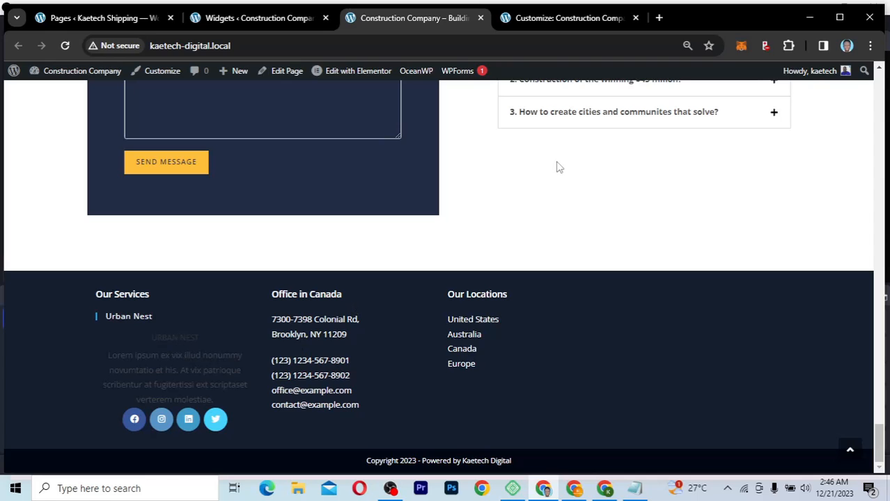
# Step: Back on Widgets, scroll to Footer 1 and briefly check its Block widget alongside Navigation Menu and About Me
pyautogui.click(242, 21)
pyautogui.scroll(10, 697, 245)
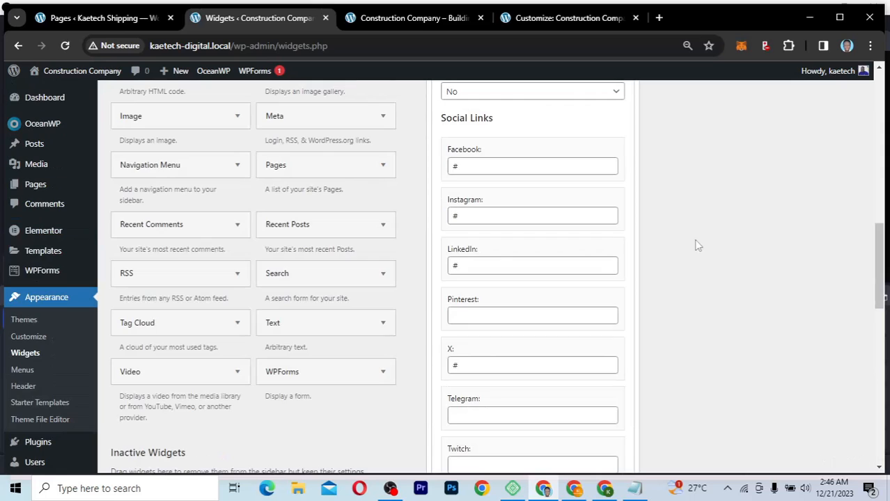
pyautogui.scroll(3, 697, 245)
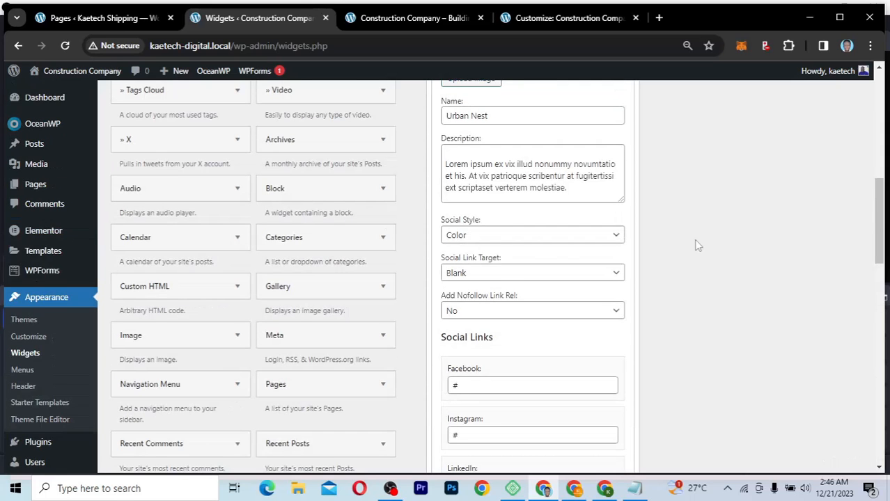
pyautogui.scroll(2, 697, 245)
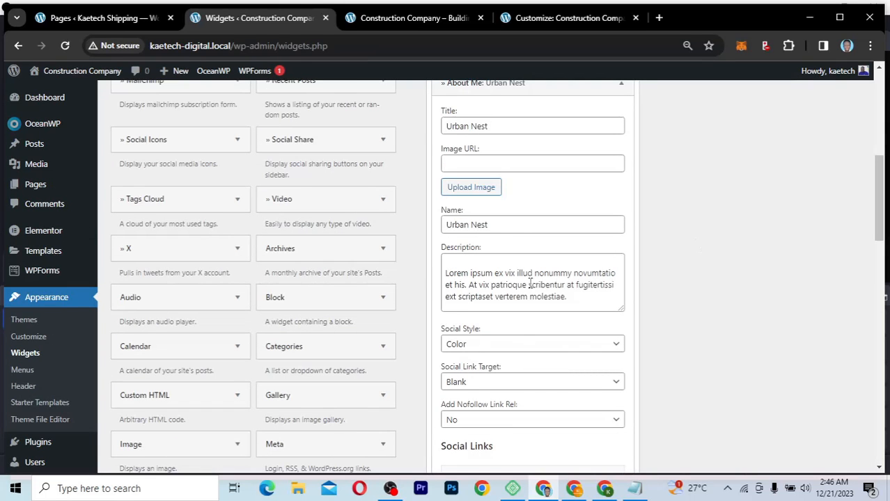
pyautogui.scroll(3, 550, 286)
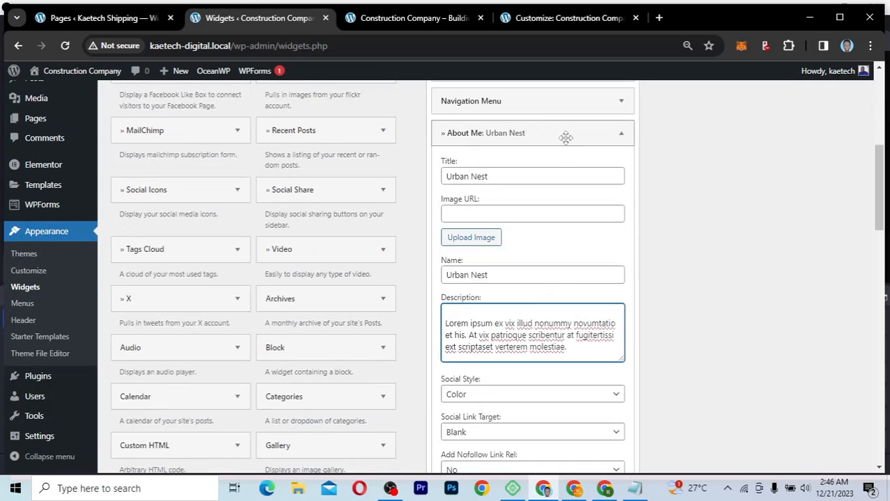
pyautogui.scroll(2, 565, 138)
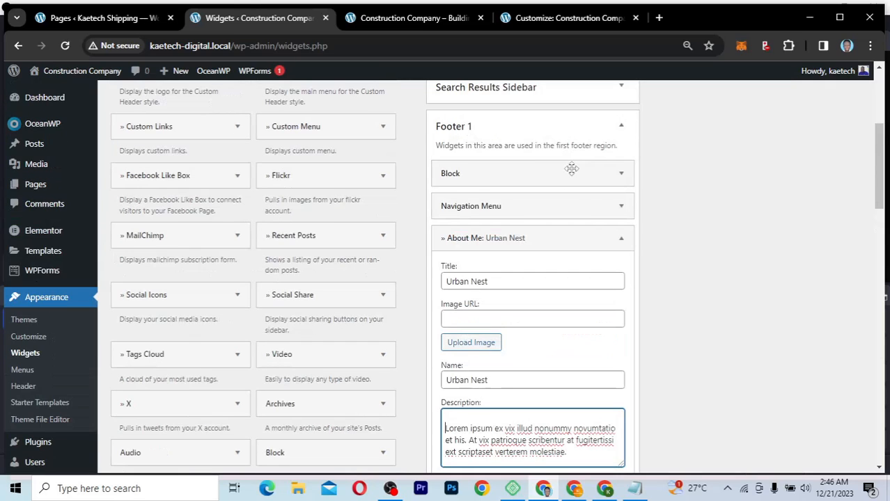
pyautogui.click(621, 174)
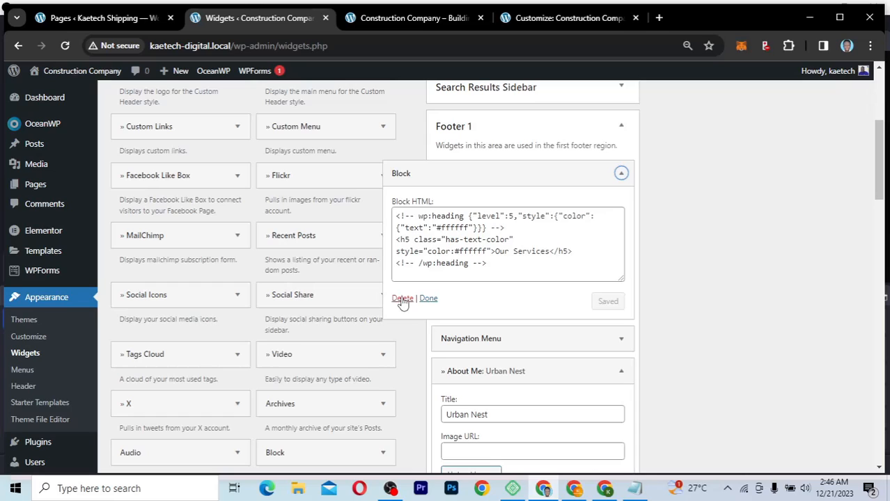
pyautogui.click(622, 175)
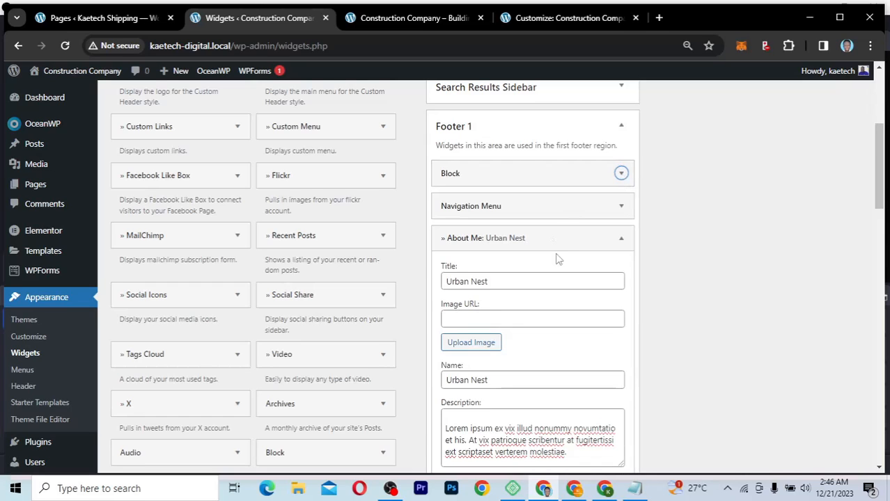
pyautogui.scroll(-1, 558, 258)
pyautogui.scroll(2, 557, 255)
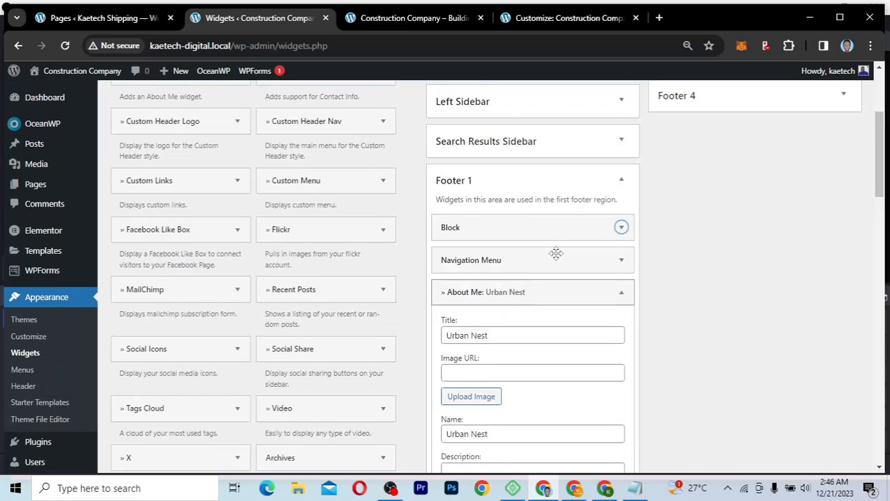
pyautogui.scroll(2, 556, 254)
pyautogui.scroll(1, 557, 259)
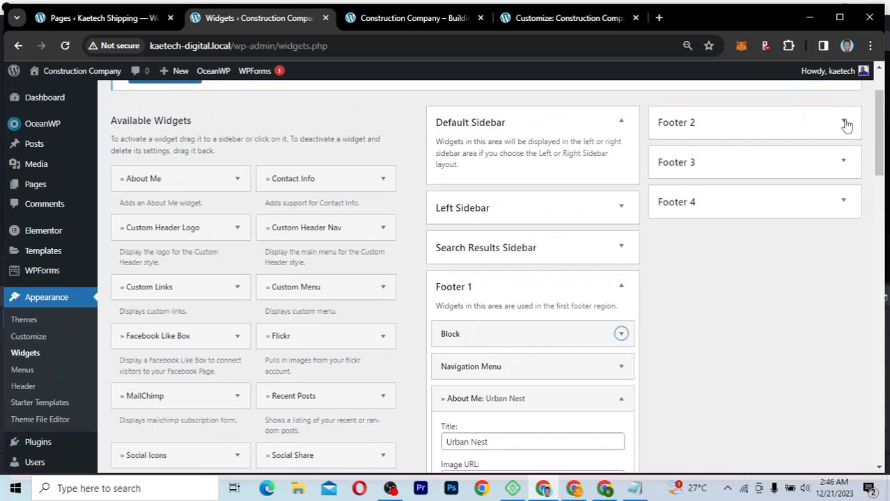
# Step: Expand Footer 2, 3 and 4, checking the contact list and Our Locations Block widgets
pyautogui.click(845, 123)
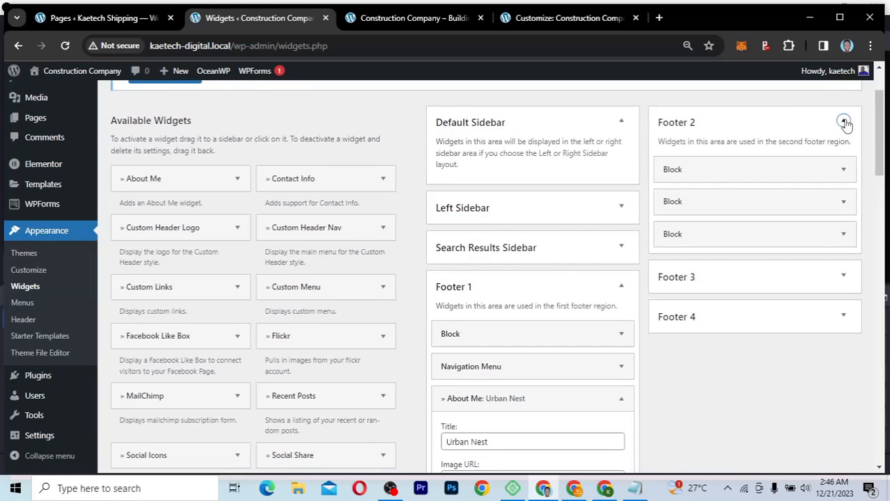
pyautogui.click(844, 171)
pyautogui.click(844, 170)
pyautogui.click(844, 235)
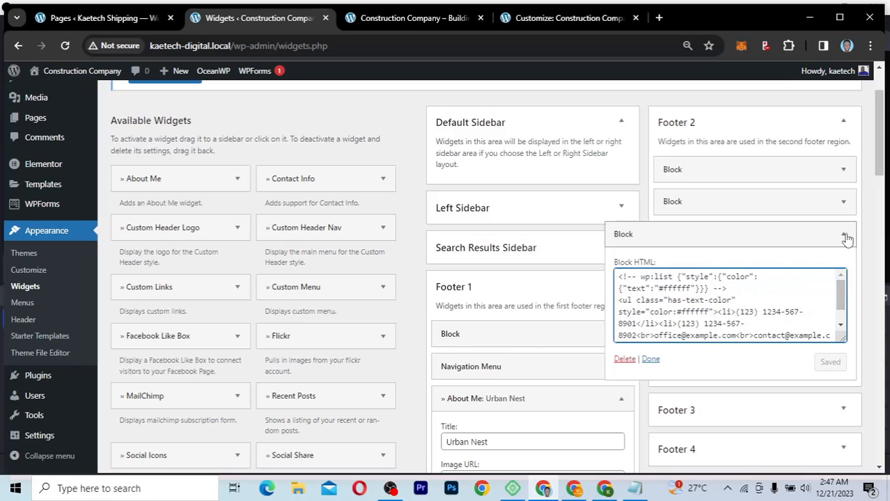
pyautogui.click(845, 236)
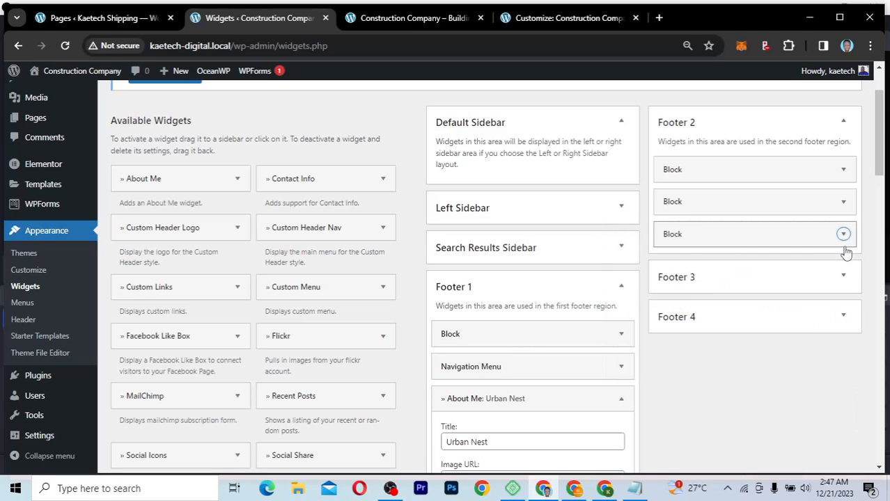
pyautogui.click(845, 277)
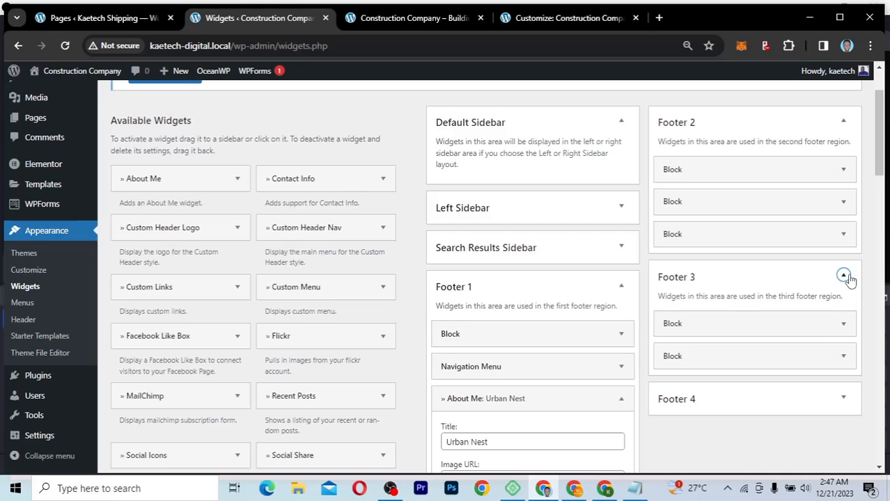
pyautogui.click(843, 324)
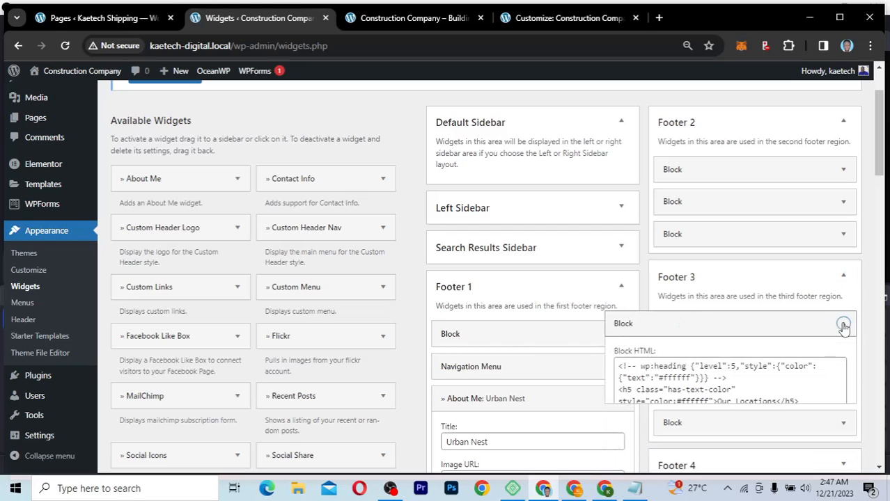
pyautogui.click(843, 325)
pyautogui.scroll(-1, 830, 306)
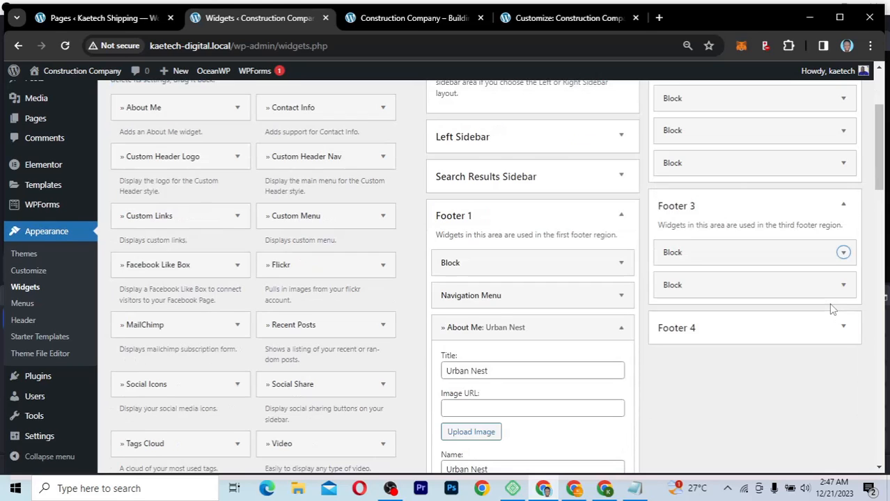
pyautogui.scroll(-1, 845, 252)
pyautogui.click(844, 250)
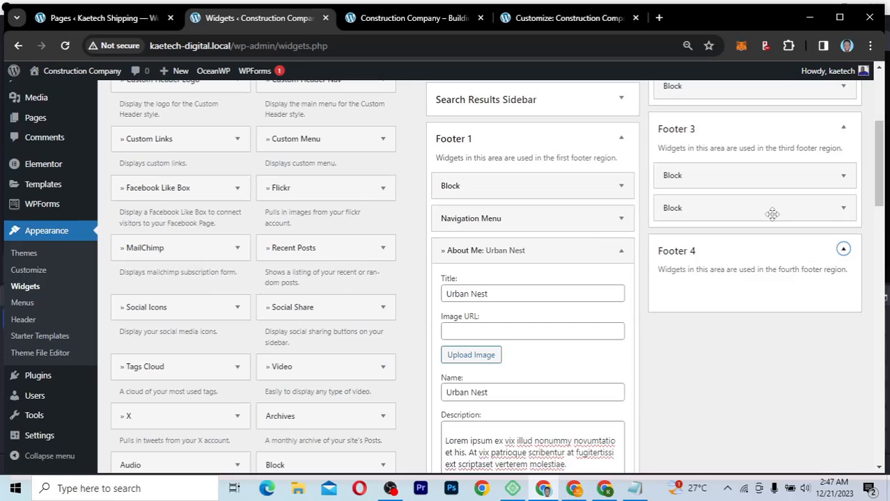
# Step: Drag both Footer 3 Block widgets down into Footer 4
pyautogui.moveTo(771, 211); pyautogui.dragTo(773, 288)
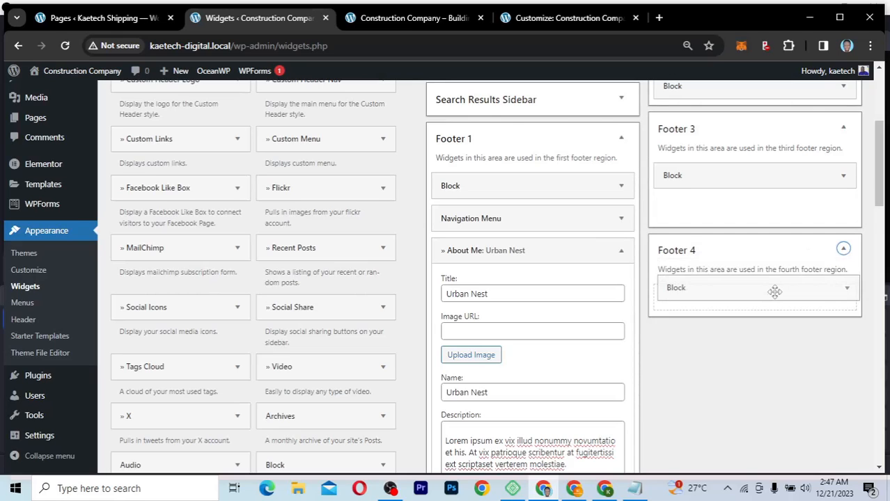
pyautogui.moveTo(753, 174); pyautogui.dragTo(755, 256)
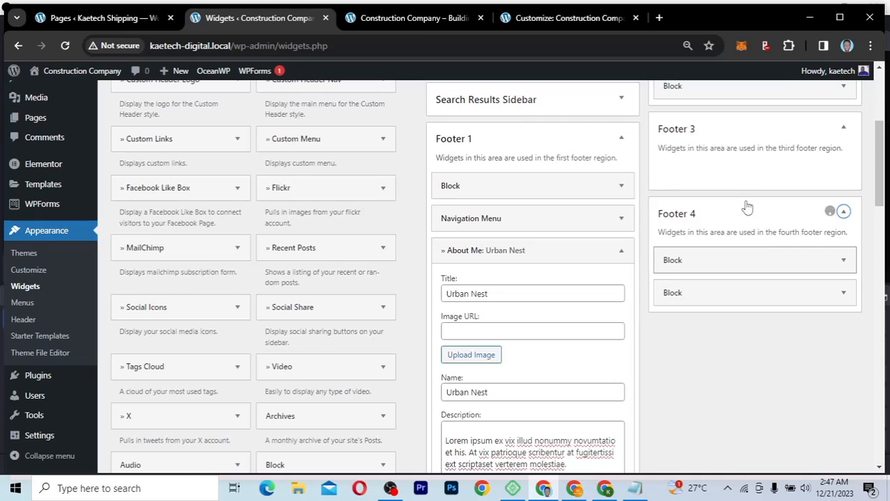
pyautogui.scroll(2, 746, 204)
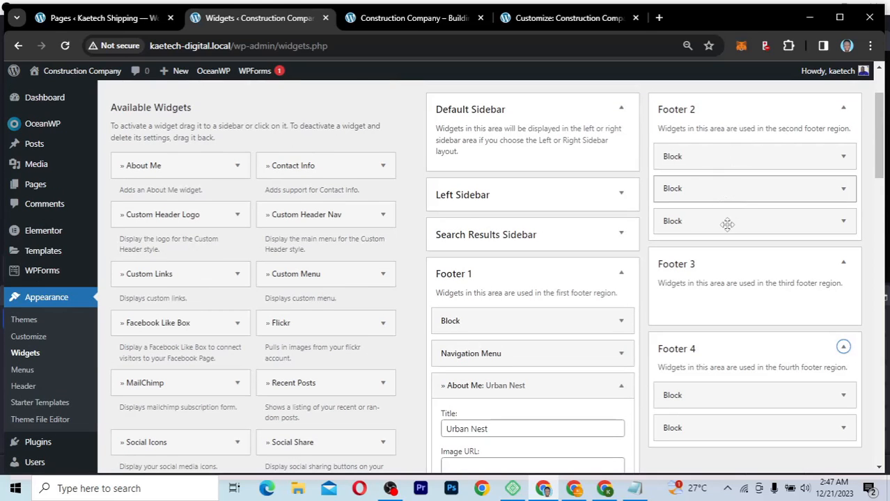
# Step: Drag Footer 2's three Block widgets into Footer 3
pyautogui.moveTo(729, 282); pyautogui.dragTo(732, 309)
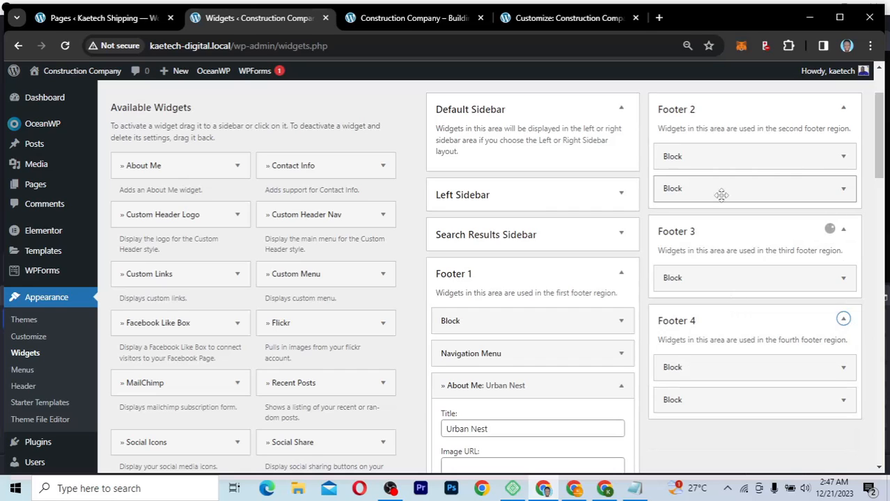
pyautogui.moveTo(721, 193); pyautogui.dragTo(721, 266)
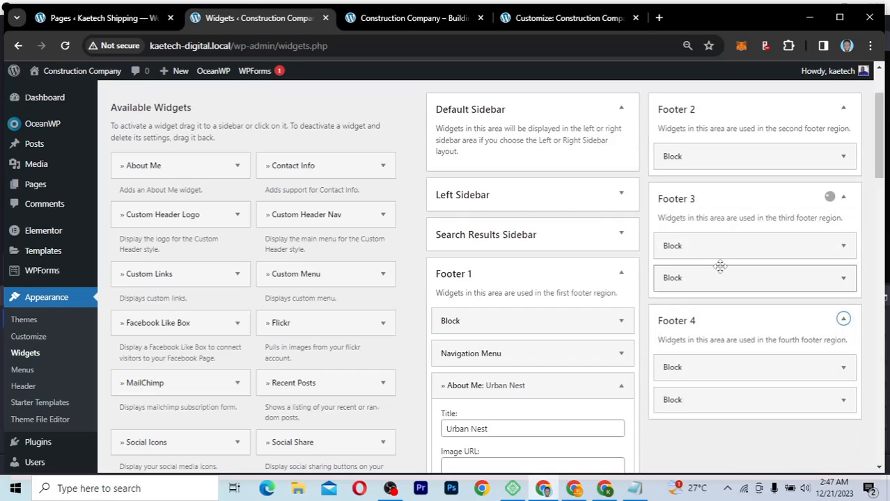
pyautogui.moveTo(712, 154); pyautogui.dragTo(716, 225)
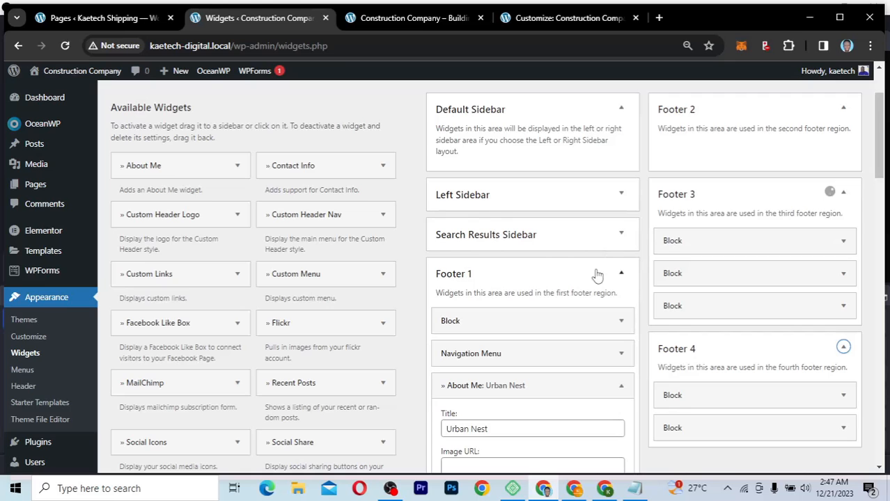
pyautogui.scroll(-1, 597, 276)
pyautogui.scroll(1, 534, 280)
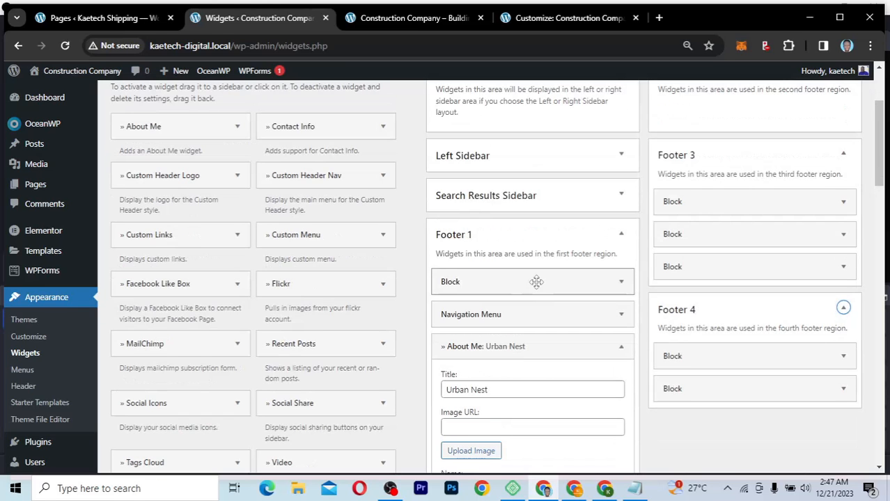
pyautogui.scroll(2, 536, 286)
# Step: Move Footer 1's Block and Navigation Menu into Footer 2, then set the menu to Our Services and save
pyautogui.moveTo(707, 196); pyautogui.dragTo(711, 192)
pyautogui.moveTo(535, 369); pyautogui.dragTo(759, 230)
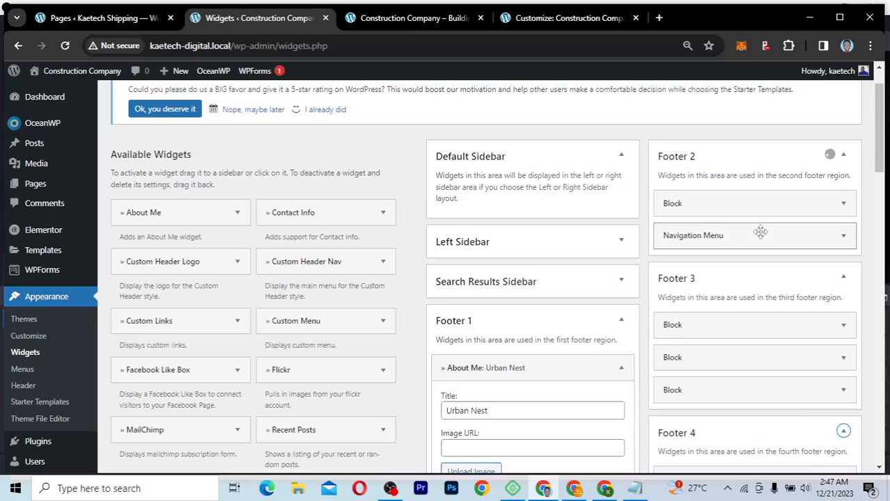
pyautogui.click(844, 239)
pyautogui.click(752, 304)
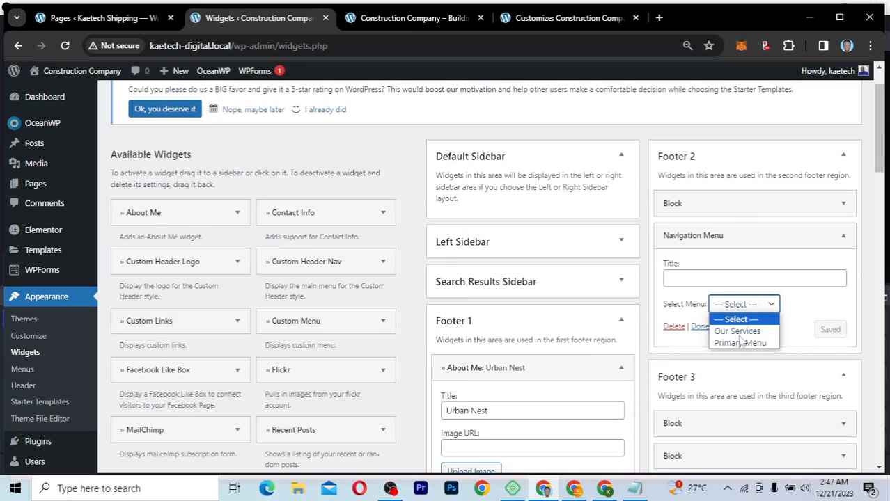
pyautogui.click(741, 328)
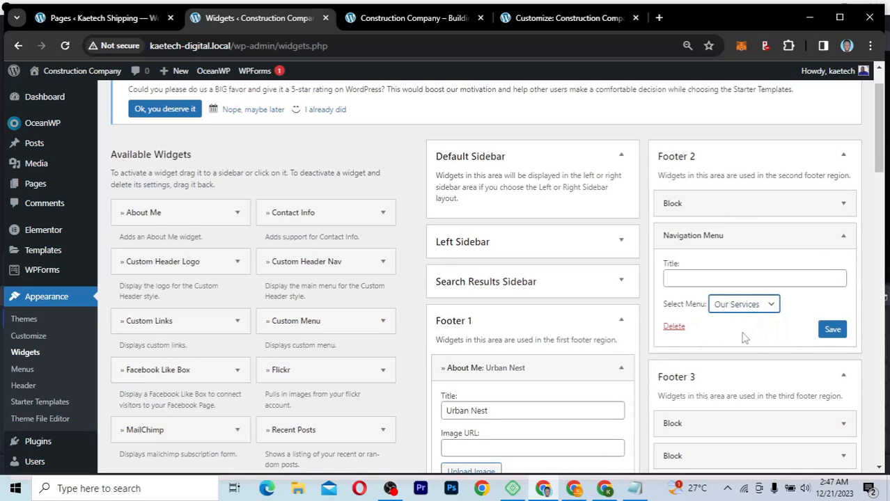
pyautogui.click(832, 329)
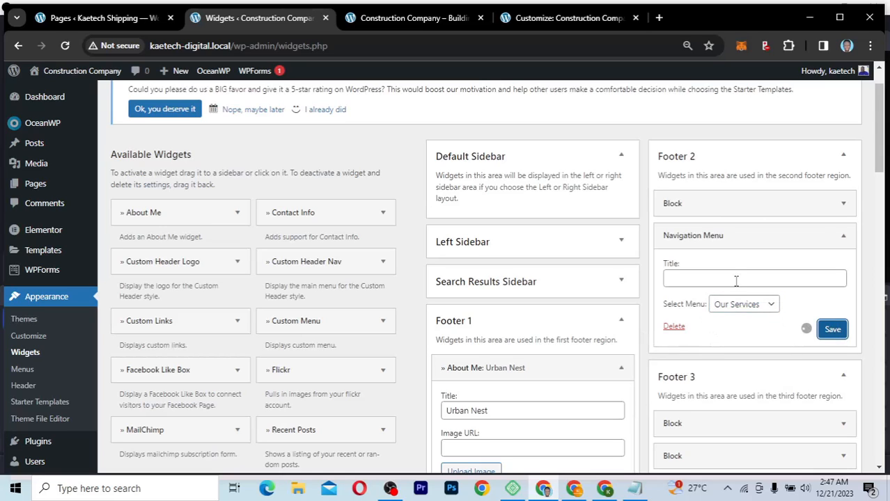
pyautogui.click(844, 240)
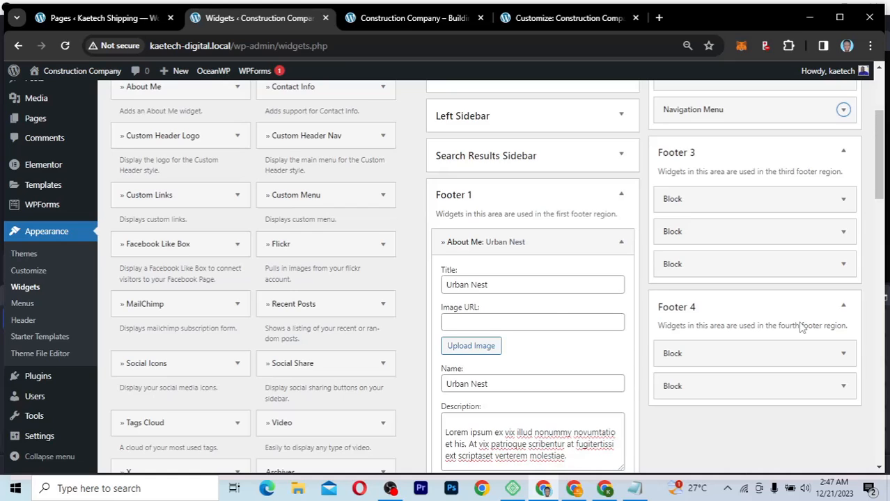
# Step: Collapse the About Me: Urban Nest widget and drag it out of Footer 1 to delete it
pyautogui.scroll(-2, 801, 328)
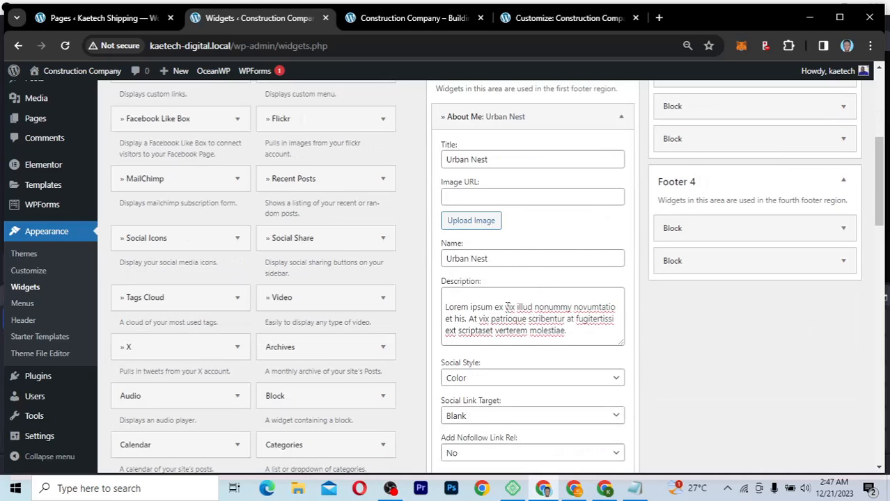
pyautogui.scroll(2, 543, 282)
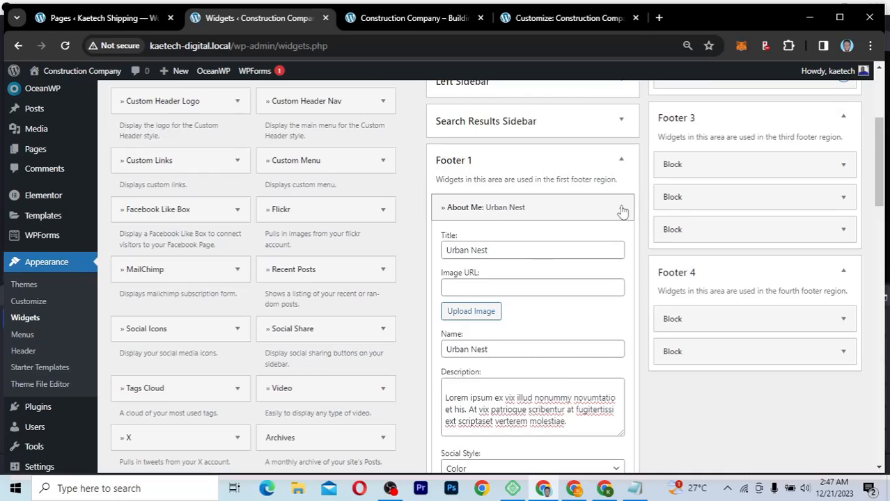
pyautogui.click(622, 209)
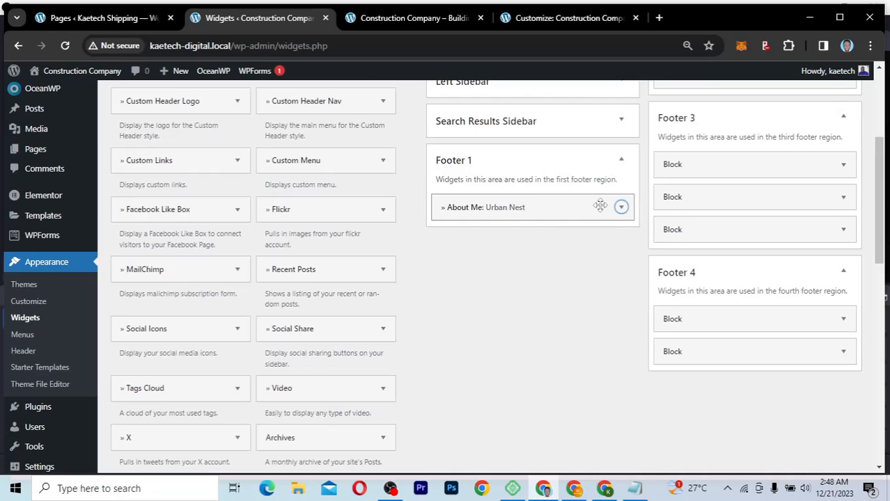
pyautogui.moveTo(562, 205); pyautogui.dragTo(255, 253)
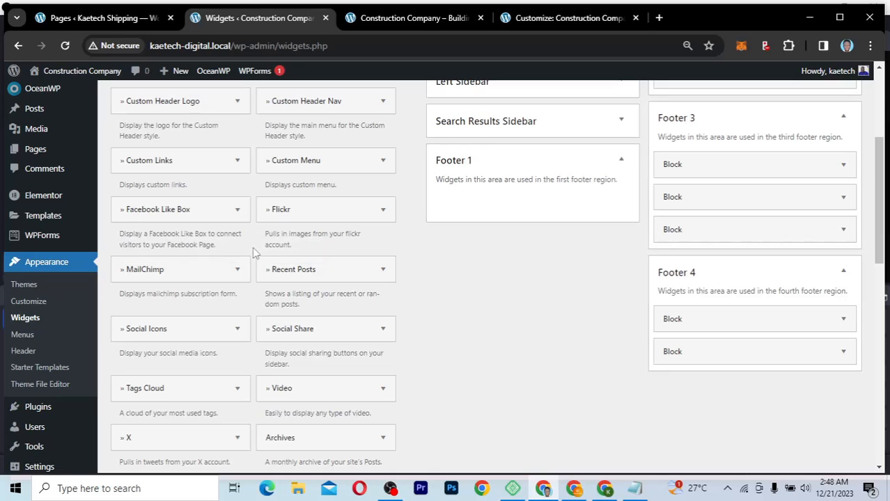
pyautogui.scroll(1, 256, 253)
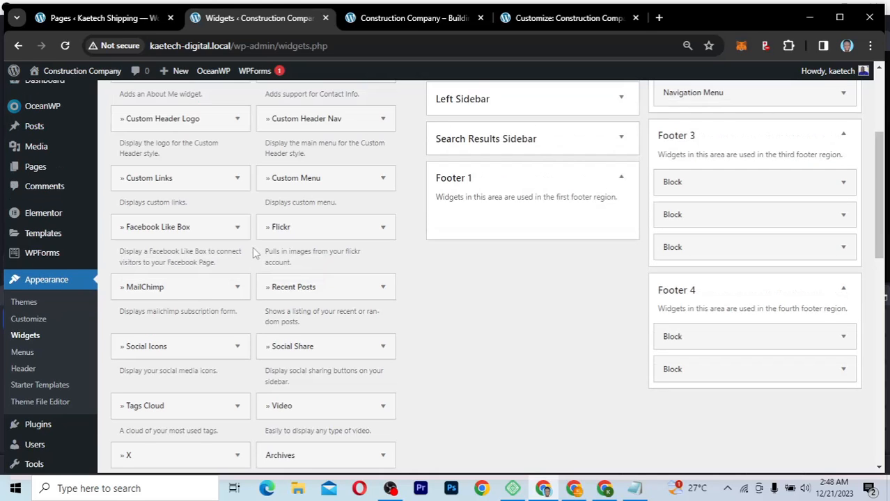
pyautogui.scroll(2, 256, 254)
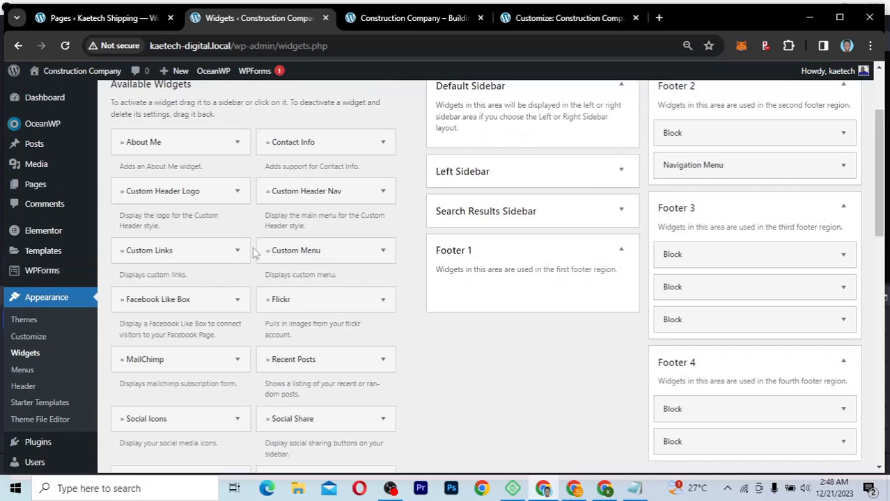
pyautogui.click(384, 142)
pyautogui.click(384, 142)
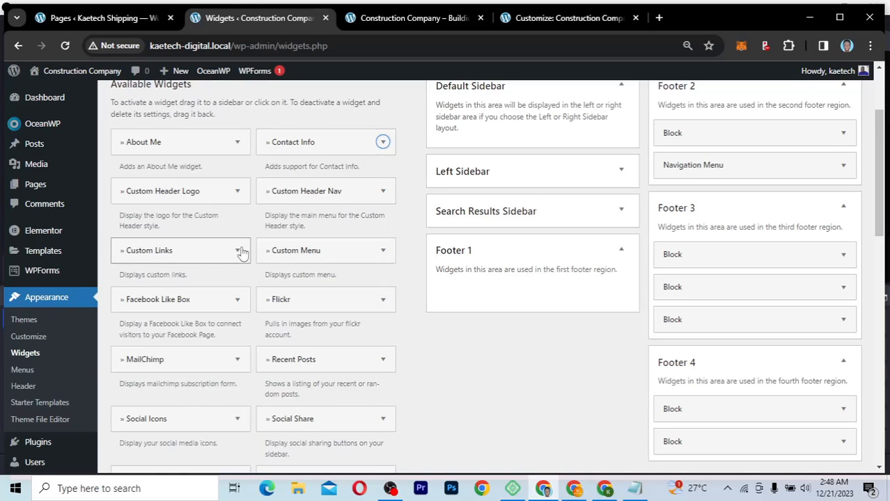
pyautogui.scroll(-5, 241, 253)
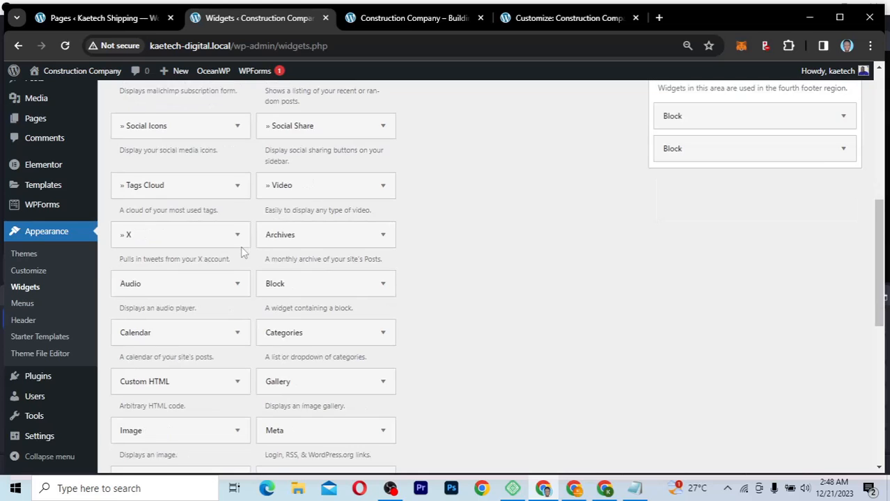
# Step: Add an Image widget to the Footer 1 area
pyautogui.scroll(-5, 241, 253)
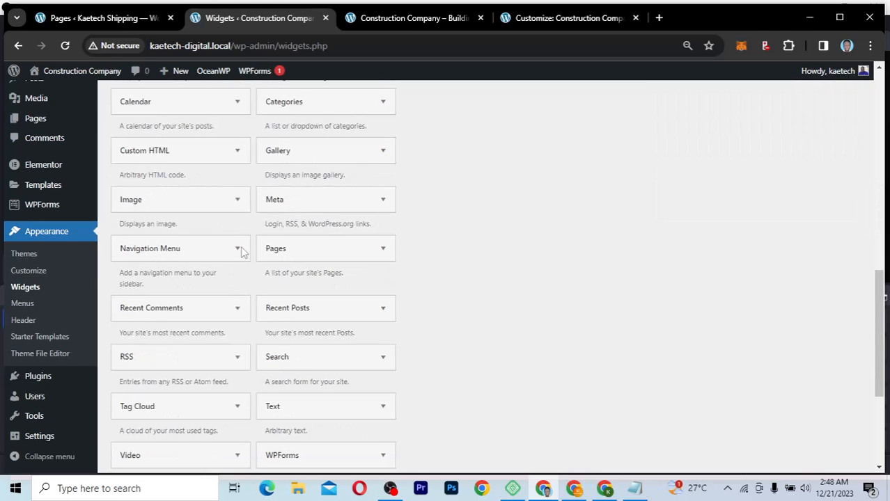
pyautogui.scroll(-1, 241, 253)
pyautogui.scroll(2, 237, 240)
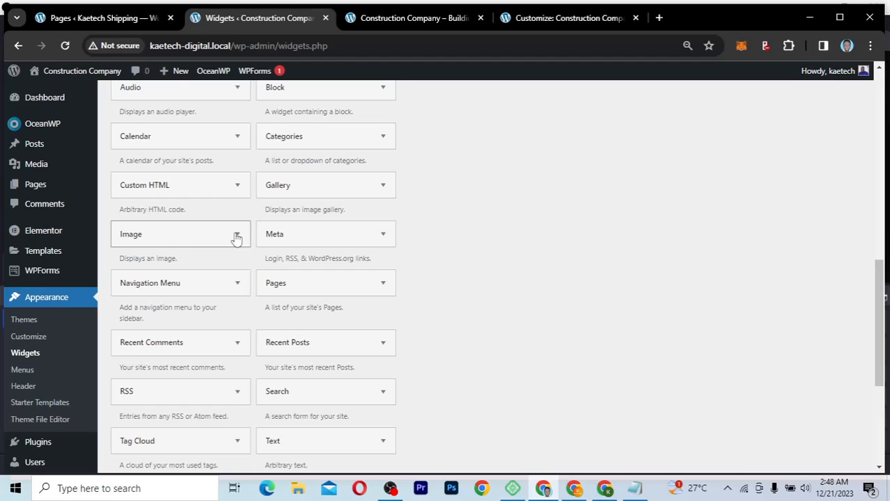
pyautogui.click(236, 239)
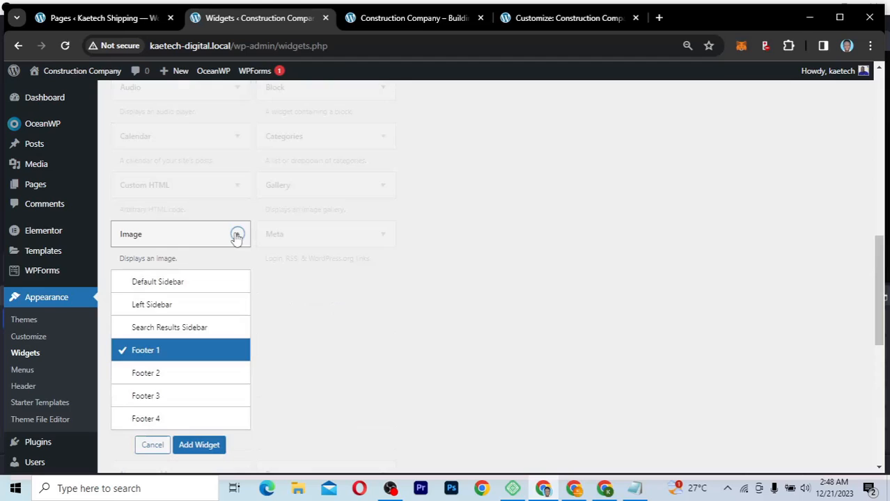
pyautogui.click(193, 445)
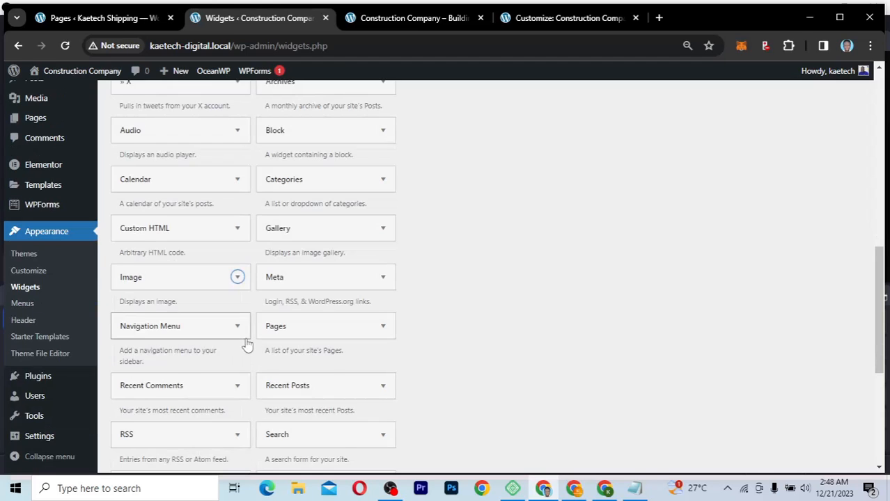
# Step: Add an empty Text widget to Footer 1
pyautogui.scroll(-1, 248, 343)
pyautogui.scroll(-1, 384, 361)
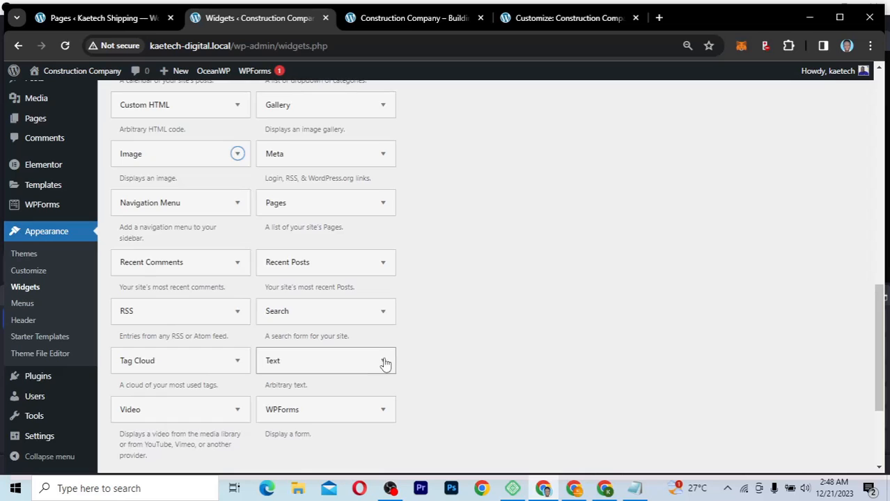
pyautogui.click(383, 361)
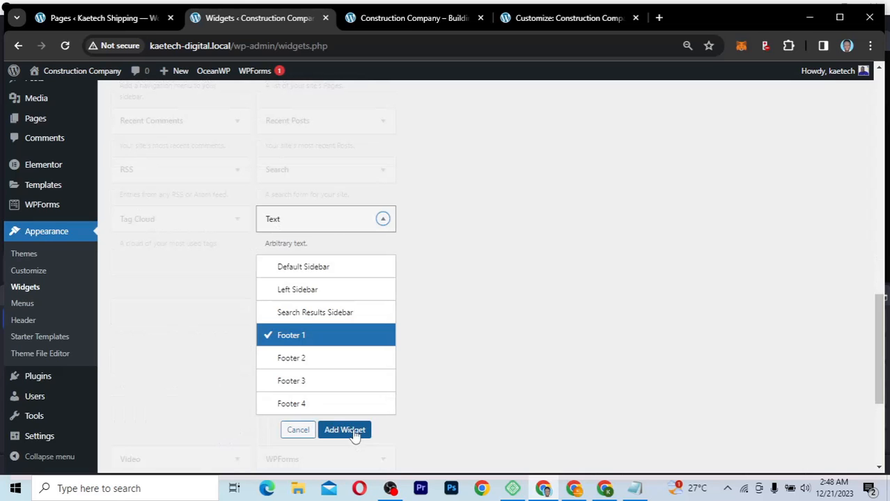
pyautogui.click(345, 430)
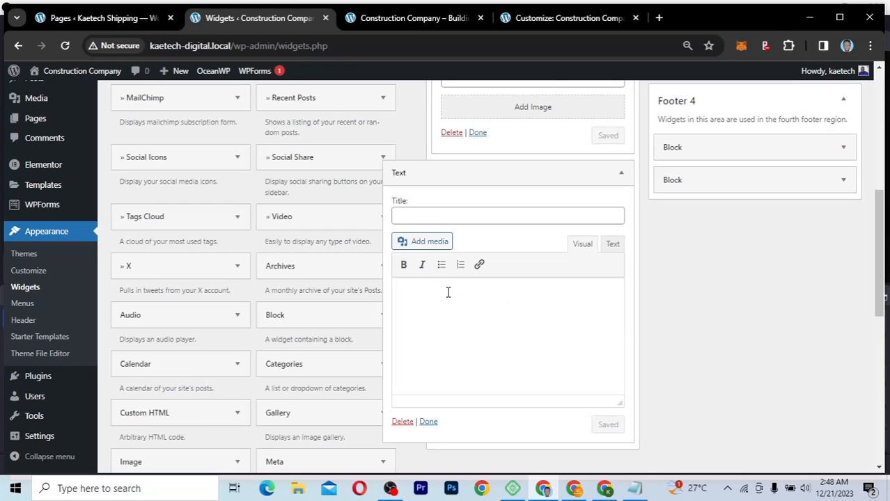
# Step: Copy the lorem ipsum paragraph from the live site's footer
pyautogui.click(576, 21)
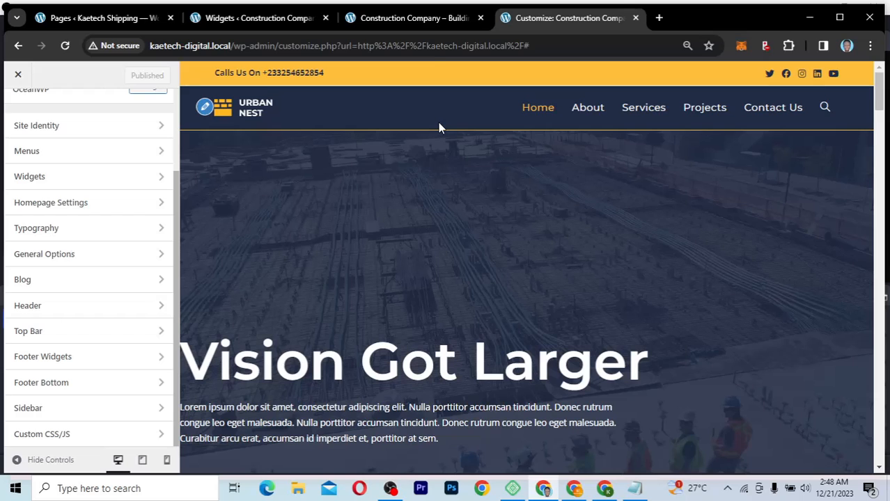
pyautogui.hotkey('ctrl', 'shift', 'Tab')
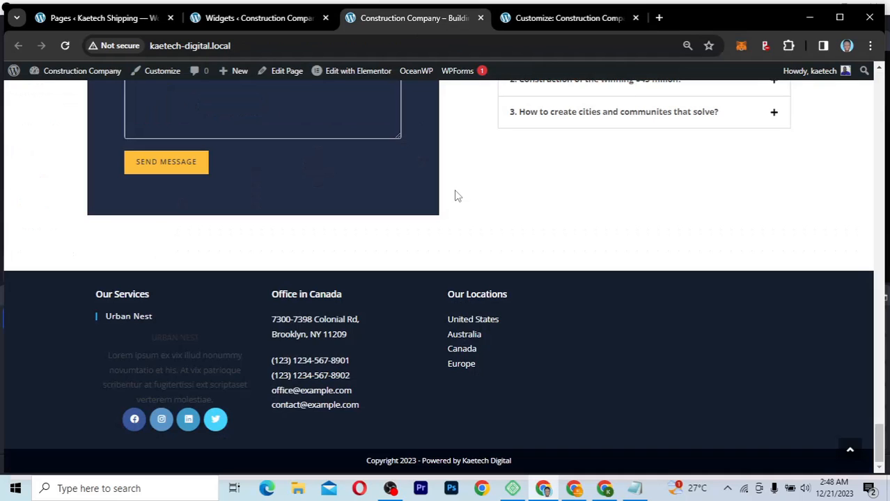
pyautogui.scroll(1, 457, 197)
pyautogui.scroll(-1, 440, 199)
pyautogui.moveTo(110, 358); pyautogui.dragTo(233, 400)
pyautogui.hotkey('ctrl', 'c')
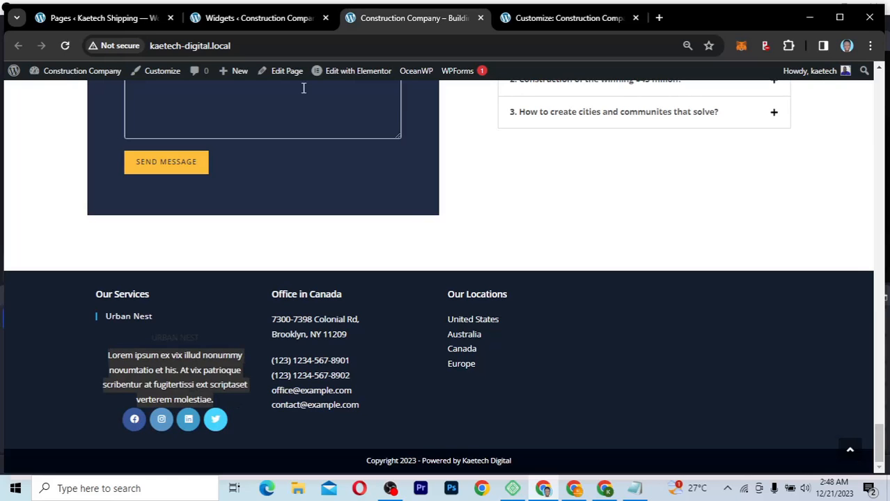
# Step: Paste the lorem ipsum paragraph into the Footer 1 Text widget and collapse it
pyautogui.click(267, 19)
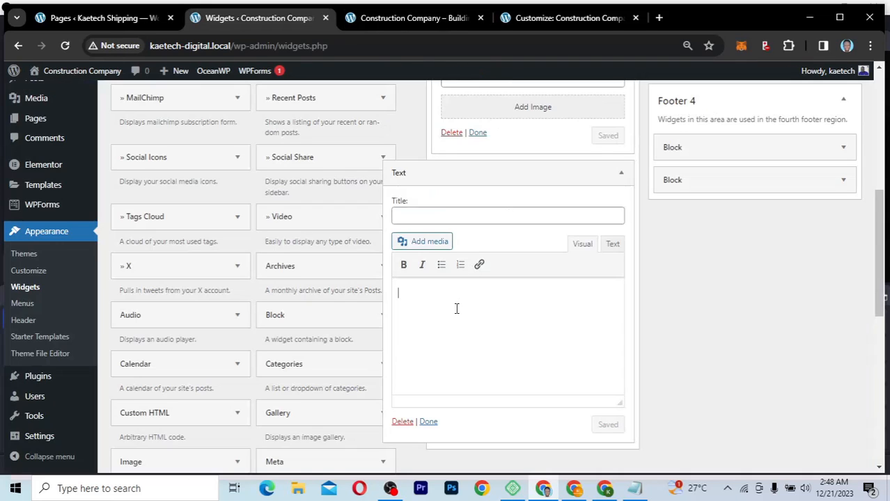
pyautogui.hotkey('ctrl', 'v')
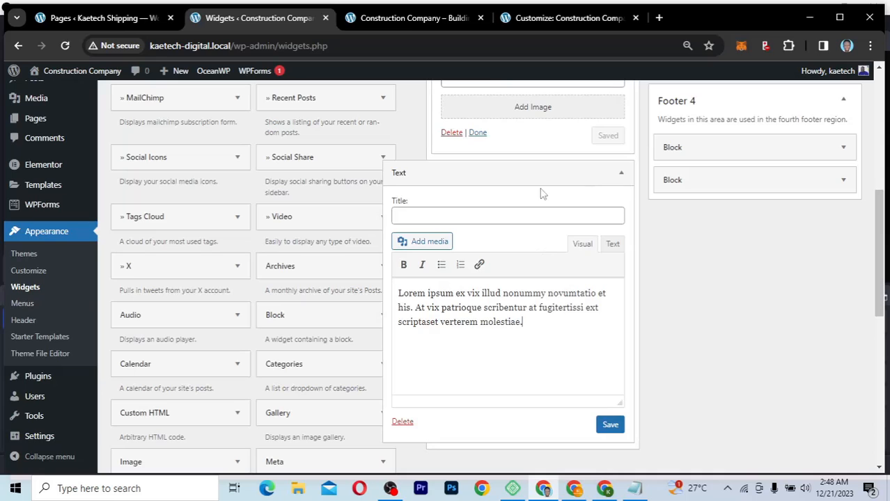
pyautogui.click(623, 175)
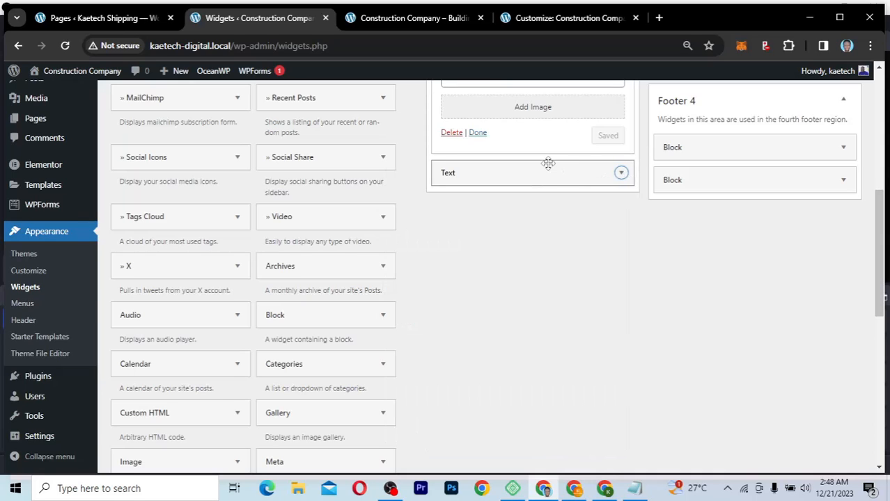
pyautogui.scroll(3, 549, 165)
pyautogui.click(527, 271)
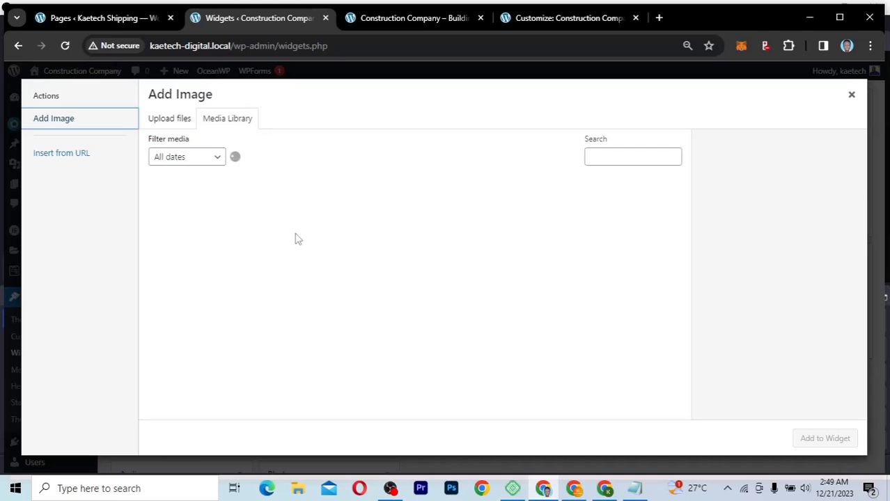
# Step: Pick the Urban Nest logo from the Media Library for the Image widget and save
pyautogui.scroll(-5, 374, 330)
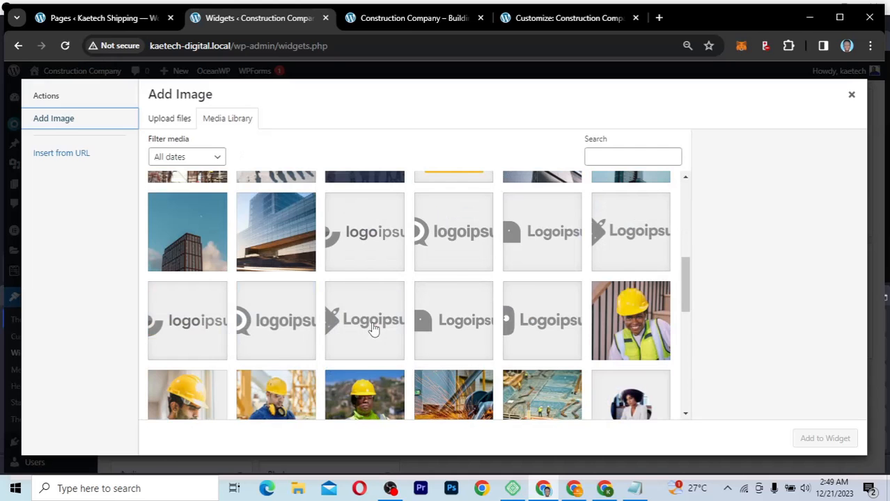
pyautogui.scroll(-10, 374, 330)
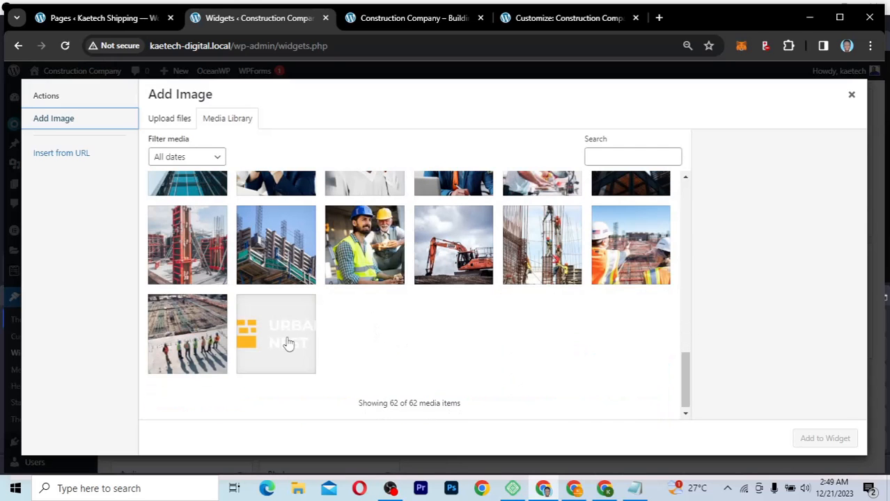
pyautogui.click(290, 344)
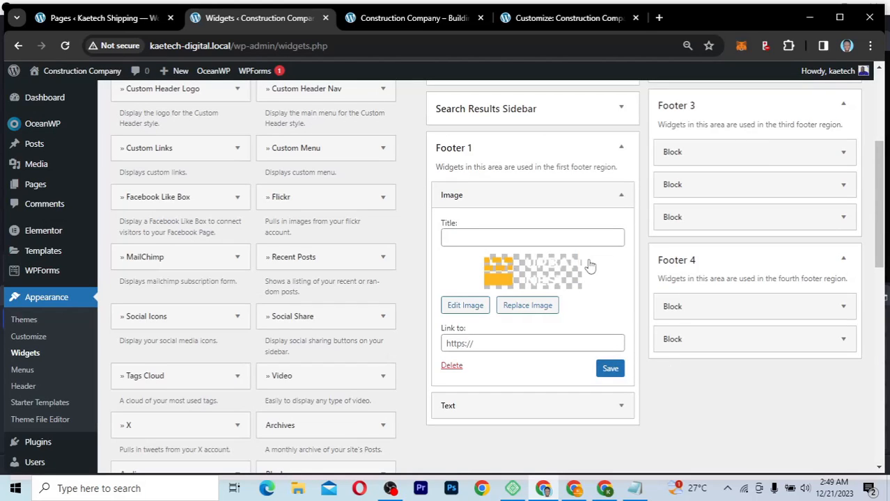
pyautogui.click(610, 370)
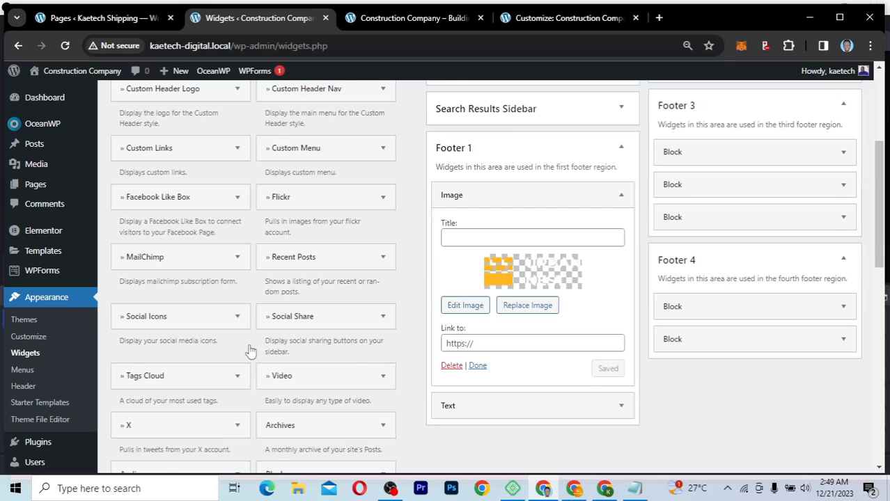
pyautogui.scroll(-3, 250, 349)
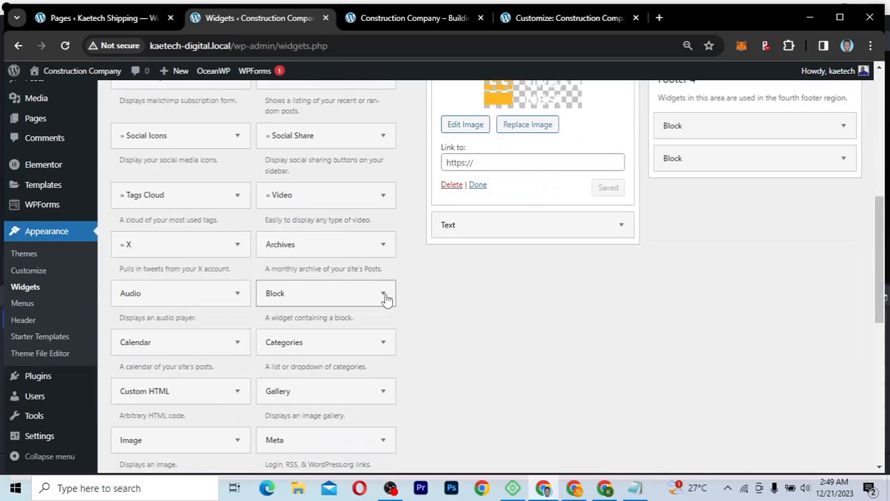
# Step: Add a Block widget to Footer 1 and reorder it above the Image widget
pyautogui.click(386, 299)
pyautogui.scroll(-2, 329, 372)
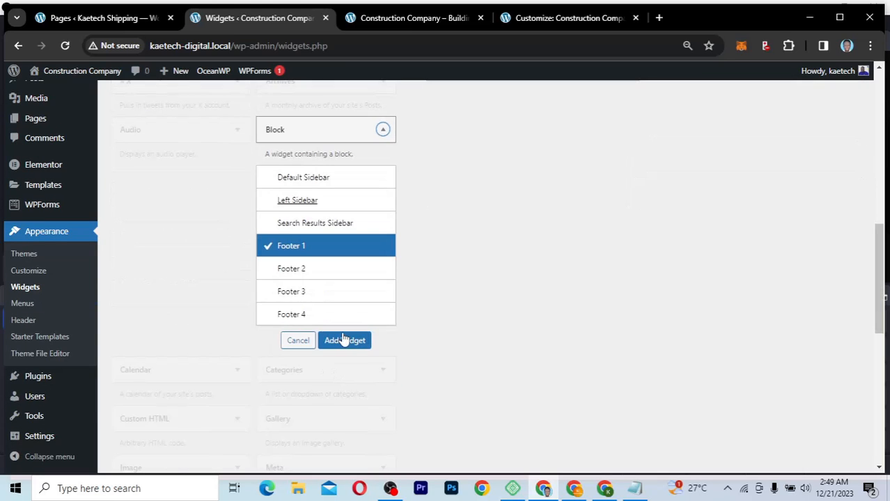
pyautogui.click(345, 340)
pyautogui.scroll(1, 565, 262)
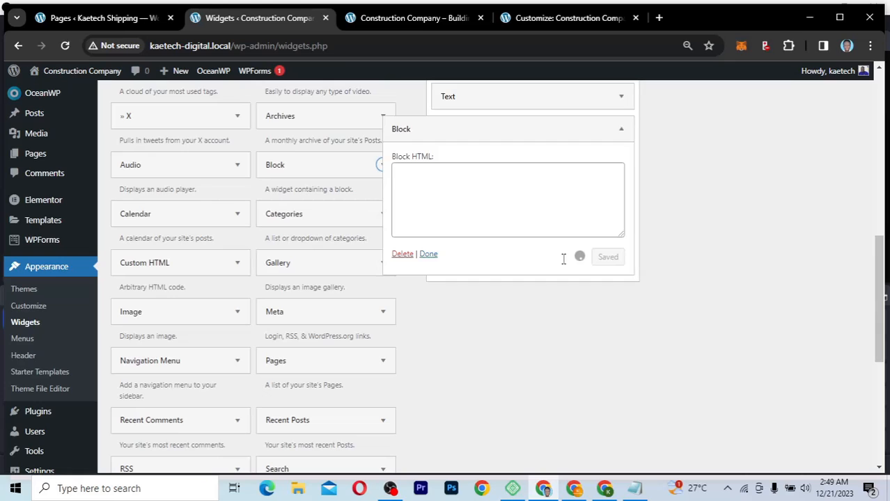
pyautogui.scroll(2, 544, 256)
pyautogui.click(544, 257)
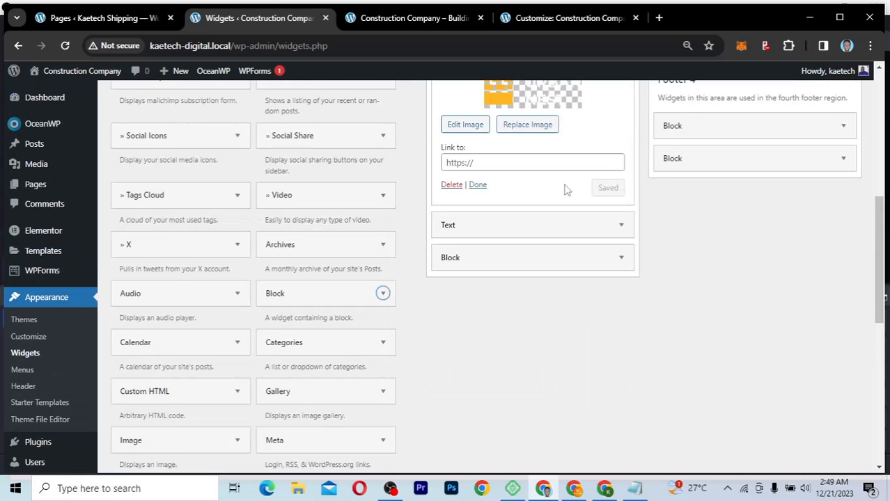
pyautogui.scroll(2, 566, 189)
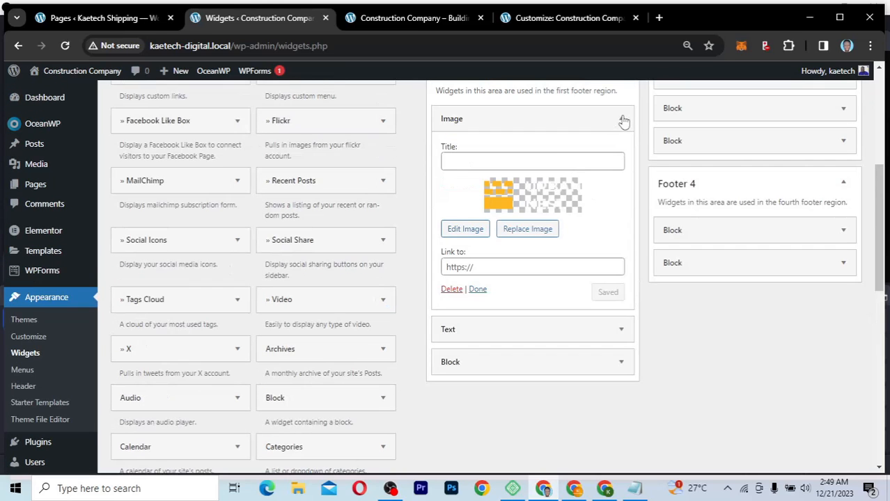
pyautogui.click(621, 120)
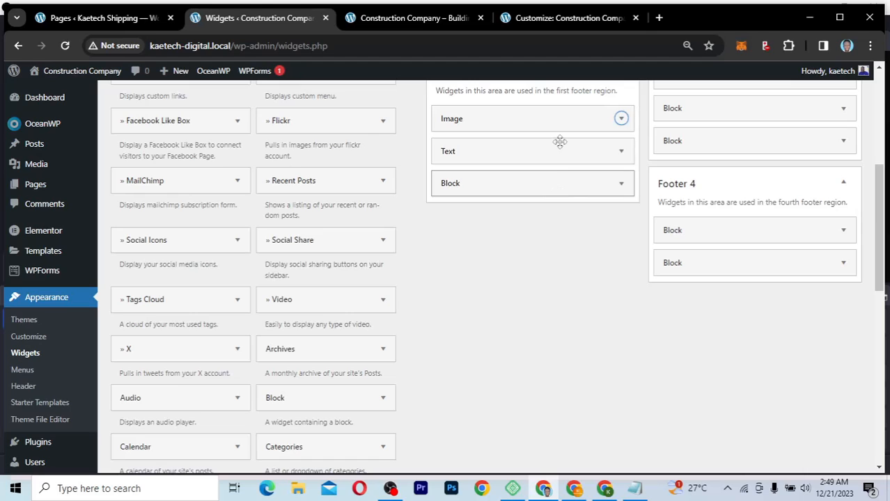
pyautogui.moveTo(560, 184); pyautogui.dragTo(559, 126)
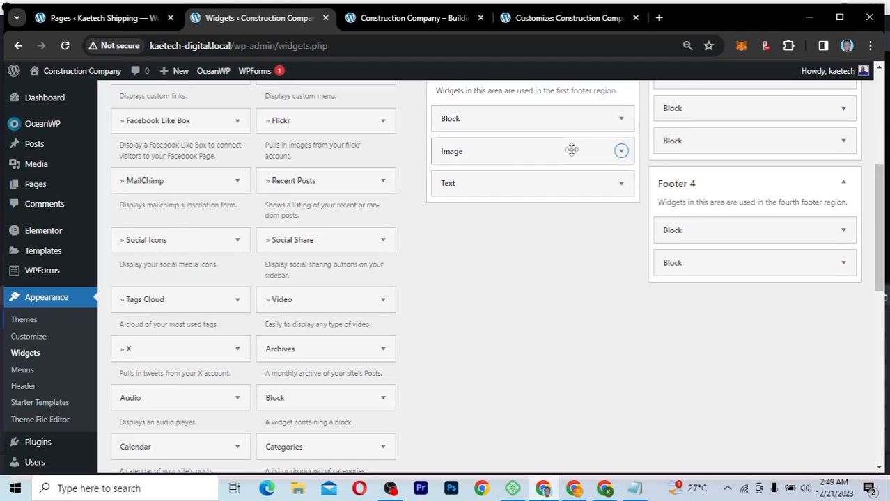
pyautogui.scroll(2, 571, 150)
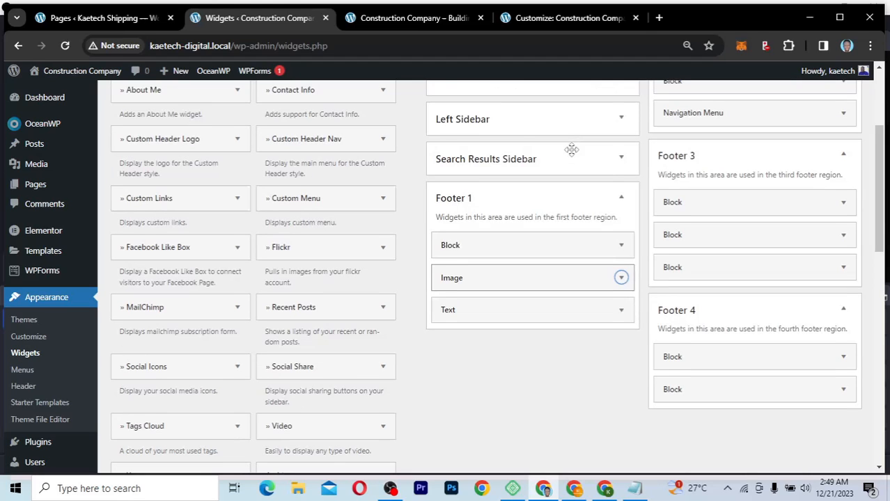
# Step: Paste Footer 3's heading block HTML into the Footer 1 block, retitle it 'Urban Nest', save
pyautogui.click(842, 202)
pyautogui.moveTo(724, 298); pyautogui.dragTo(610, 250)
pyautogui.hotkey('ctrl', 'c')
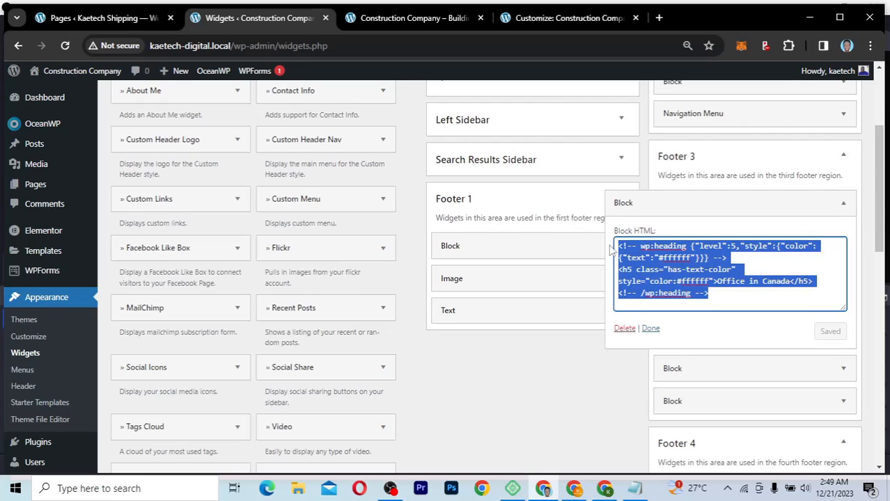
pyautogui.click(569, 245)
pyautogui.click(516, 298)
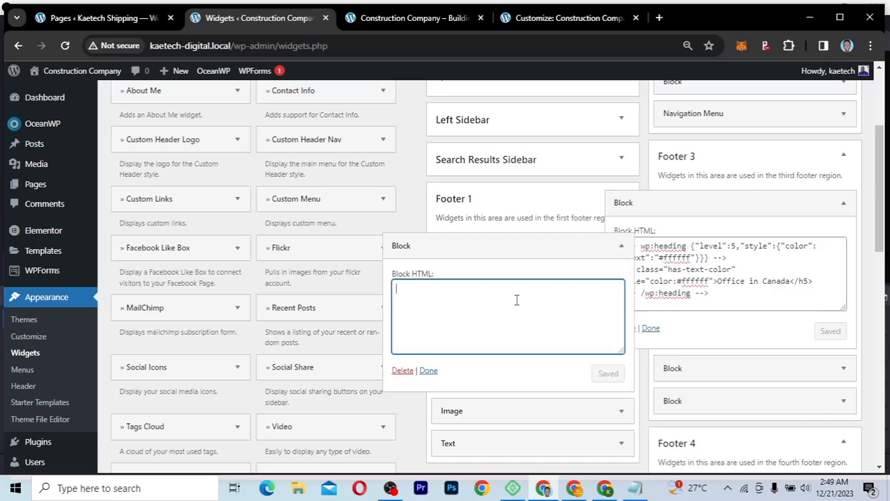
pyautogui.hotkey('ctrl', 'v')
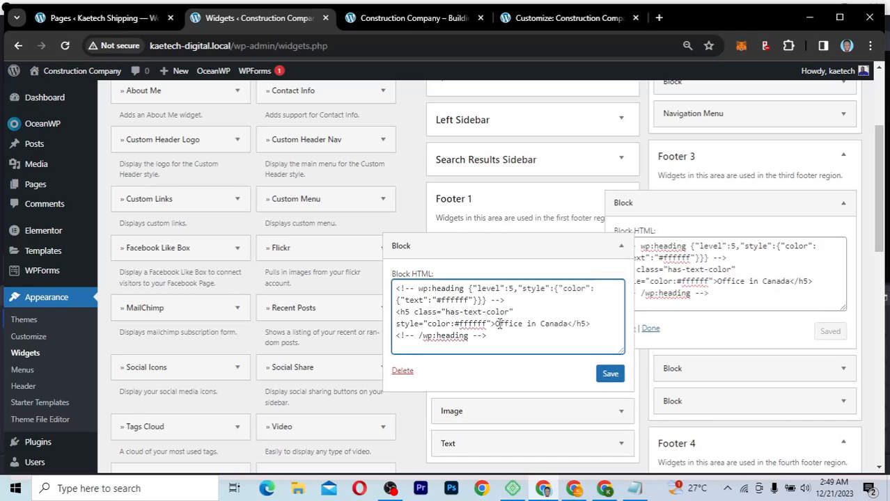
pyautogui.moveTo(495, 324); pyautogui.dragTo(570, 325)
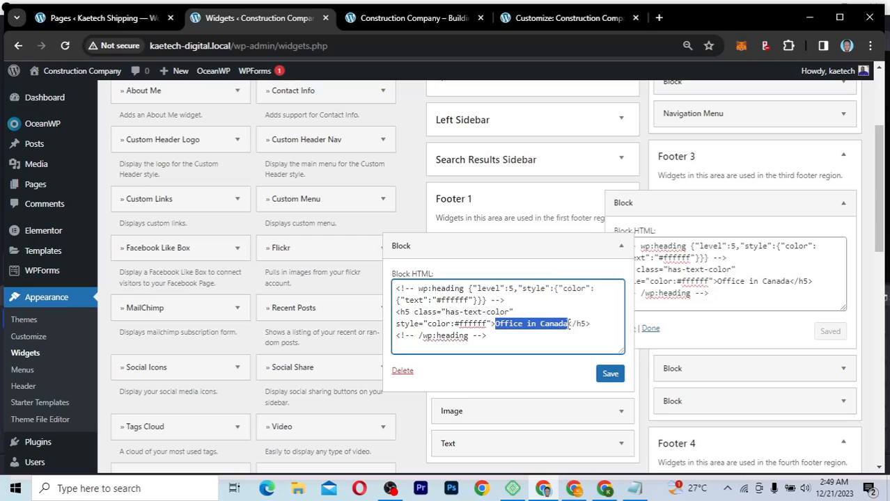
pyautogui.write('Urban Ne')
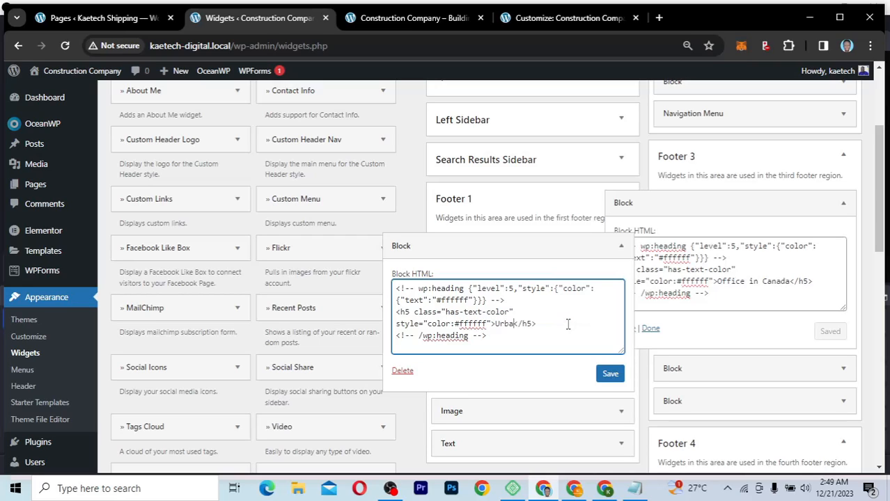
pyautogui.write('st')
pyautogui.click(611, 377)
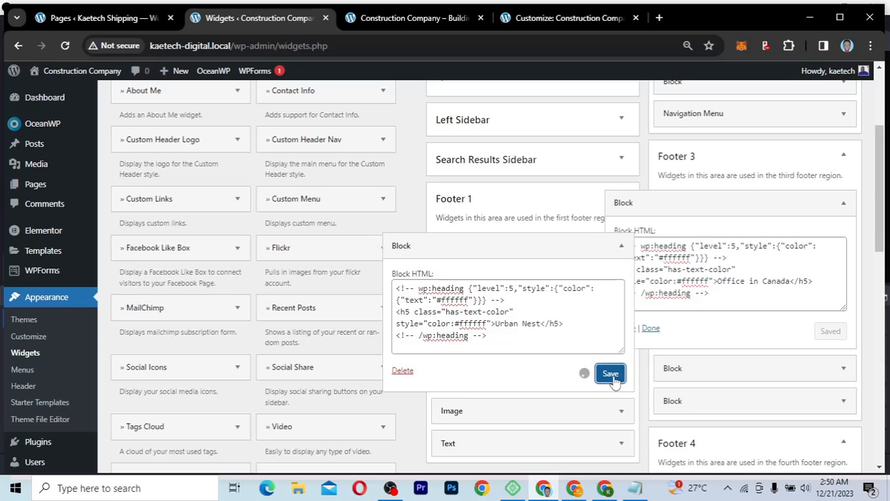
pyautogui.click(423, 370)
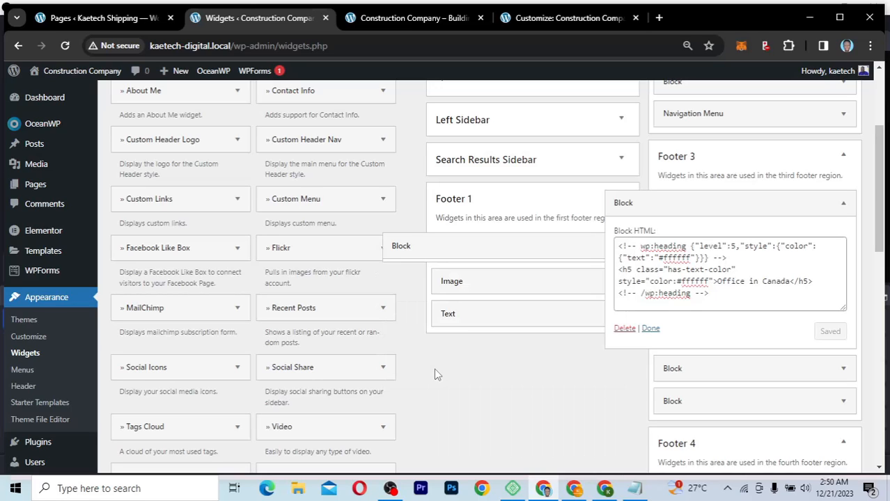
pyautogui.click(649, 328)
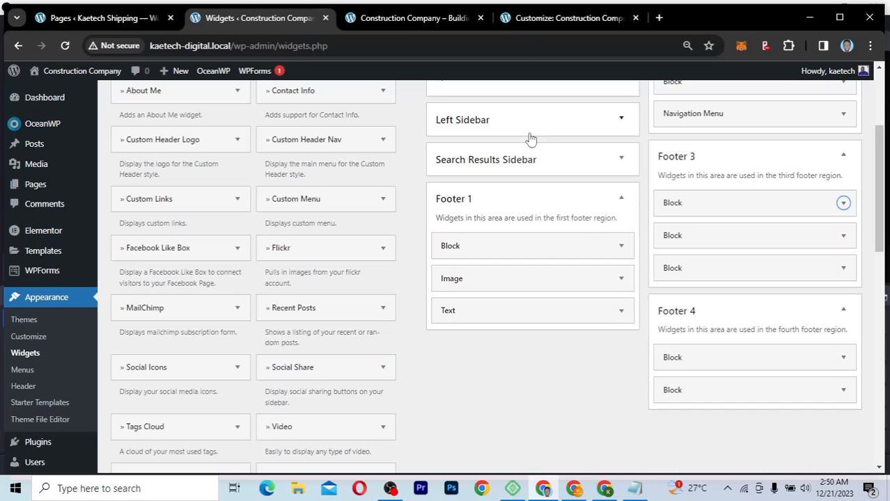
# Step: Reload the live site and check the new Urban Nest footer column
pyautogui.click(446, 18)
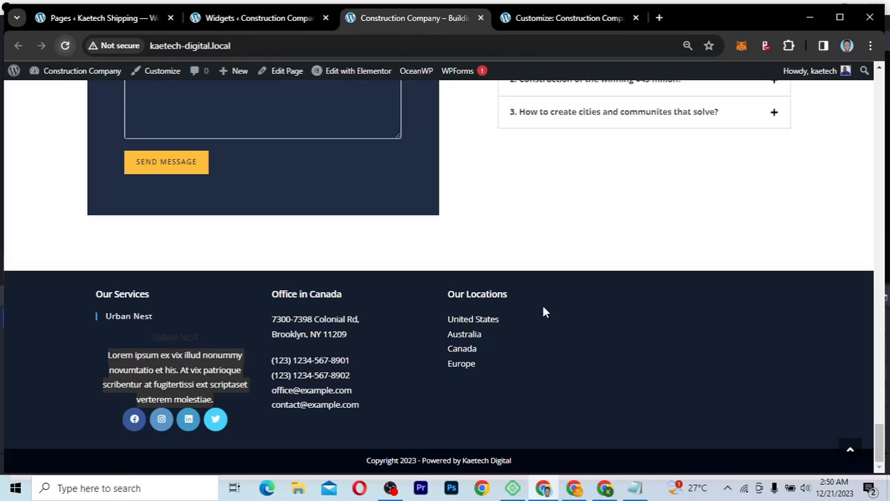
pyautogui.press('F5')
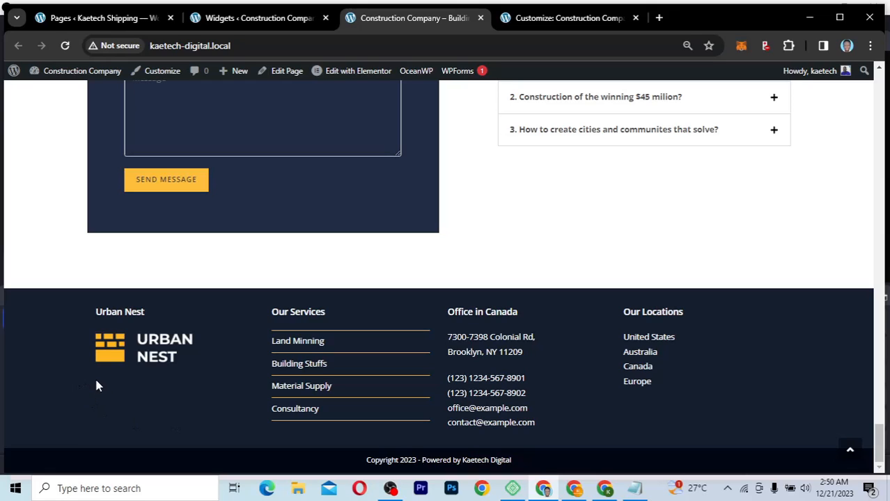
pyautogui.moveTo(96, 381); pyautogui.dragTo(219, 411)
pyautogui.click(222, 421)
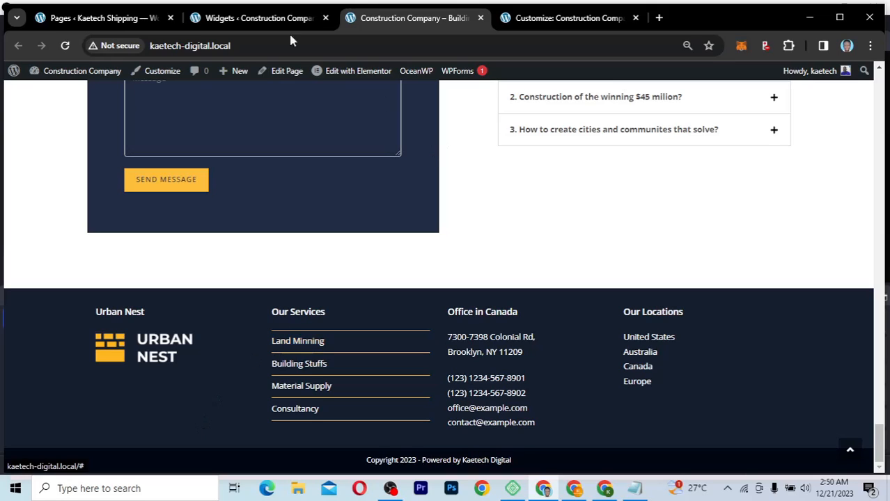
# Step: Resave the Footer 1 Text widget and reload the live site again
pyautogui.click(259, 18)
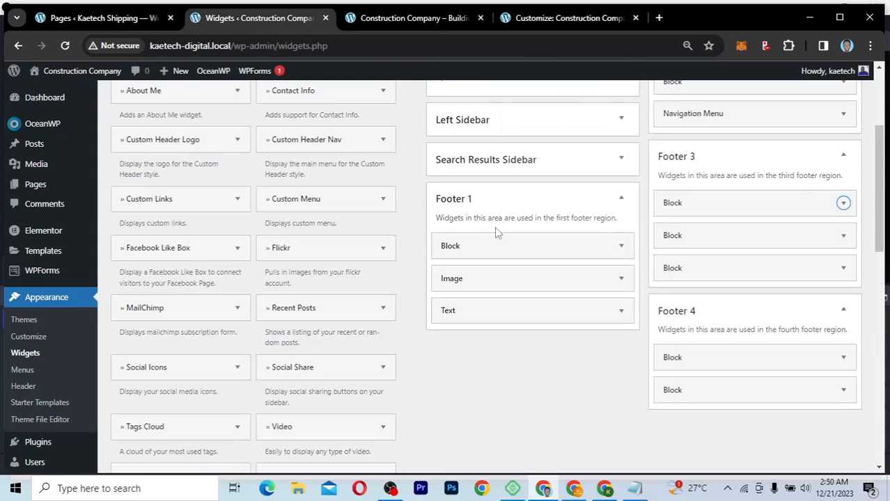
pyautogui.click(620, 312)
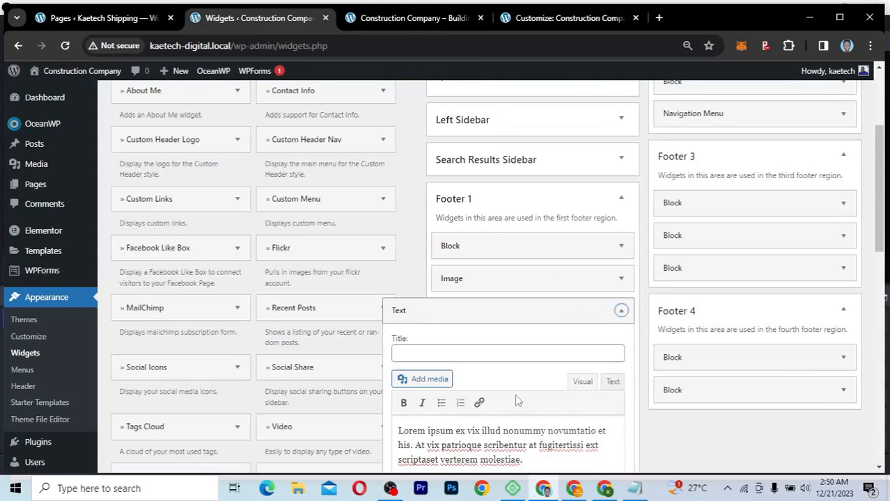
pyautogui.scroll(-2, 616, 432)
pyautogui.click(612, 428)
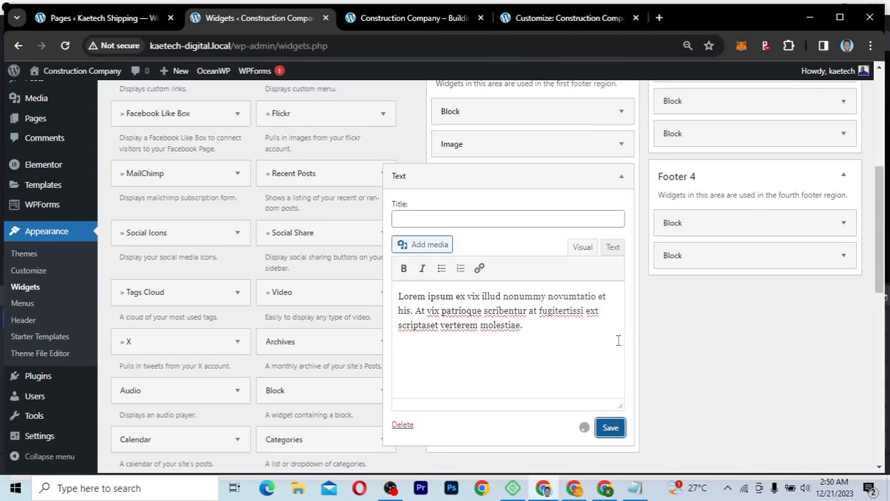
pyautogui.click(564, 22)
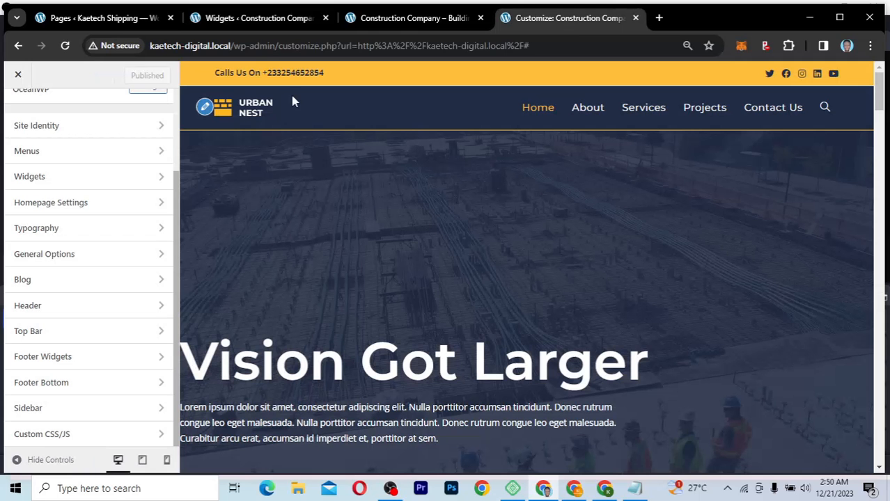
pyautogui.click(385, 19)
pyautogui.click(64, 45)
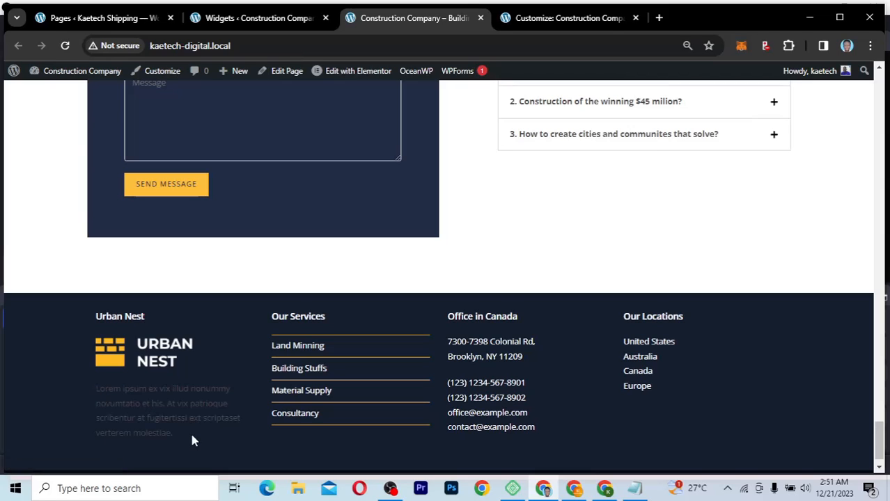
# Step: Inspect the footer's faint Urban Nest column text, then return to the Customizer
pyautogui.moveTo(193, 440); pyautogui.dragTo(88, 393)
pyautogui.click(86, 386)
pyautogui.click(562, 19)
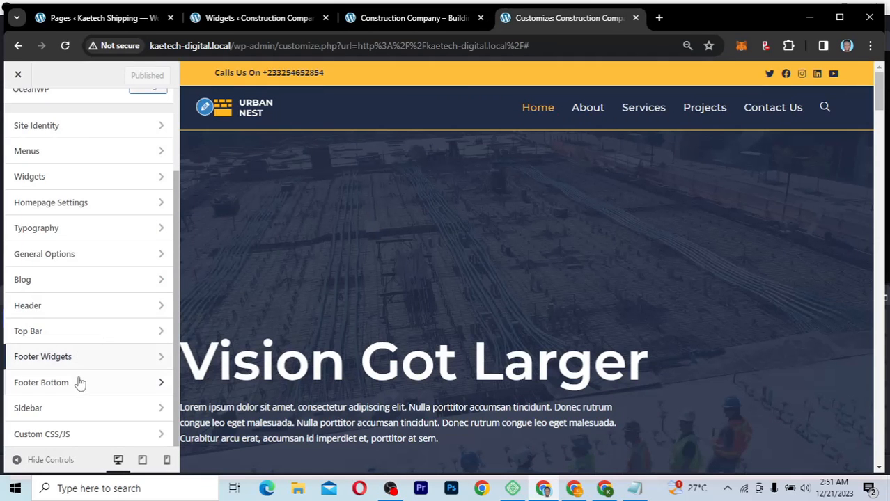
# Step: In Footer Widgets settings, lighten the footer Text Color to near-white
pyautogui.click(110, 360)
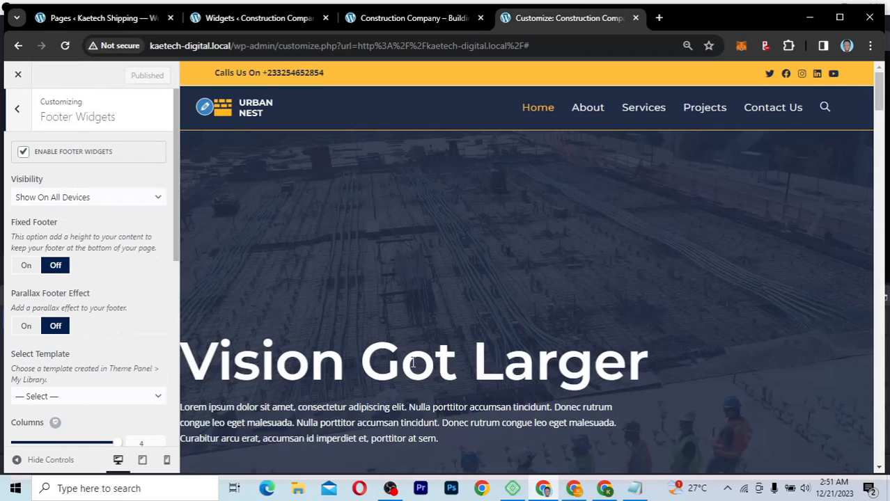
pyautogui.scroll(-6, 78, 388)
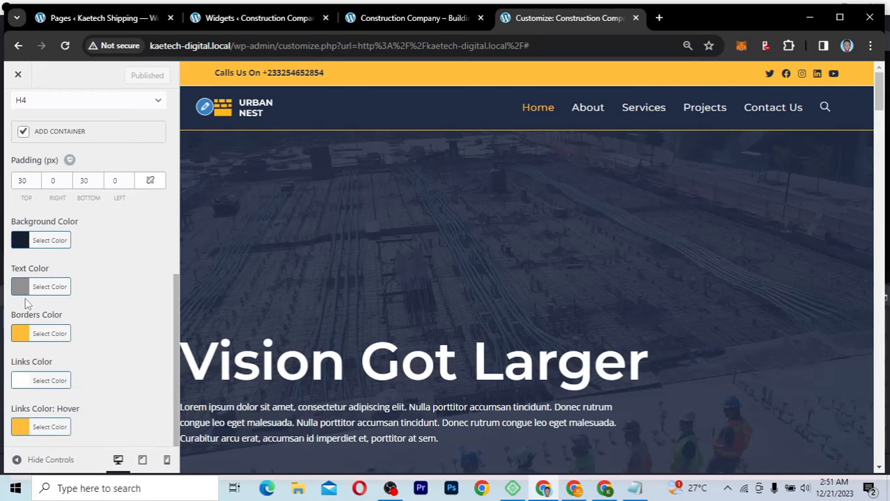
pyautogui.click(20, 288)
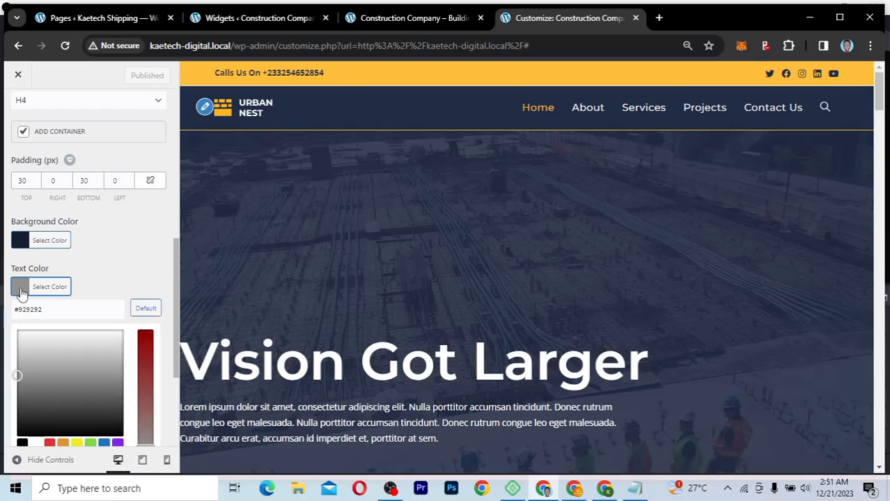
pyautogui.click(17, 376)
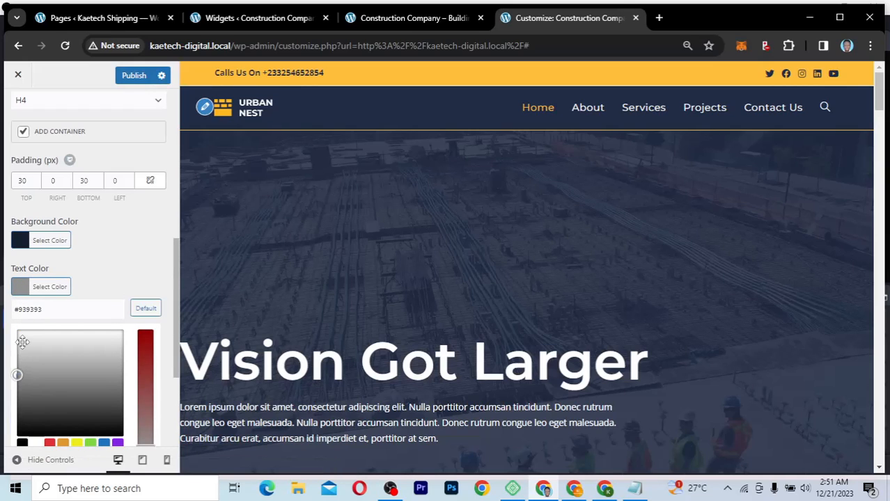
pyautogui.click(22, 341)
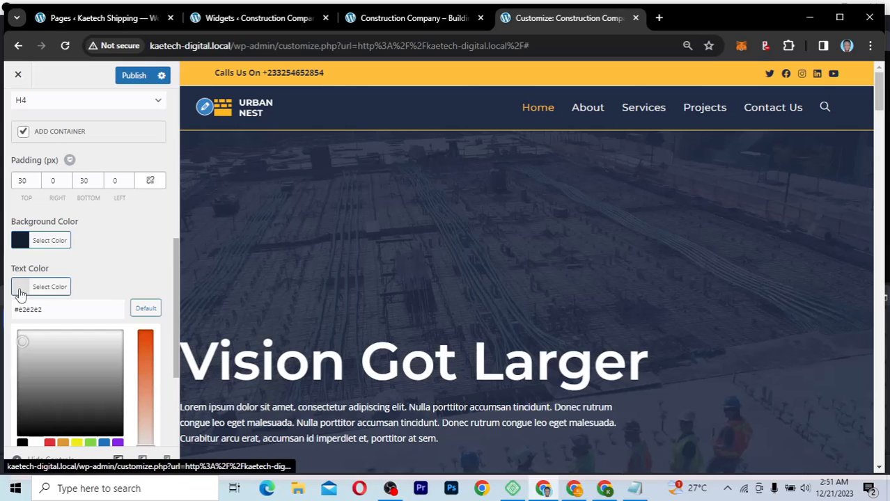
pyautogui.click(18, 287)
# Step: Copy #ffffff from Links Color into the footer Text Color and publish
pyautogui.click(18, 383)
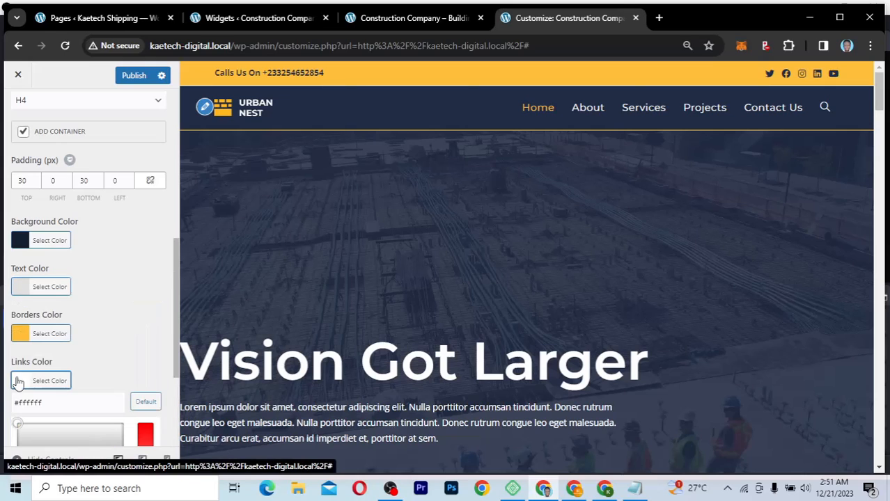
pyautogui.click(46, 401)
pyautogui.click(10, 404)
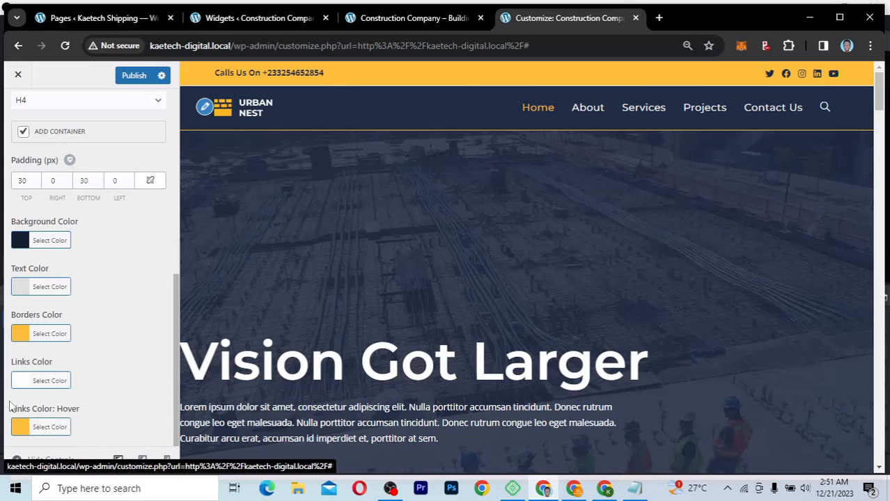
pyautogui.click(22, 382)
pyautogui.click(46, 409)
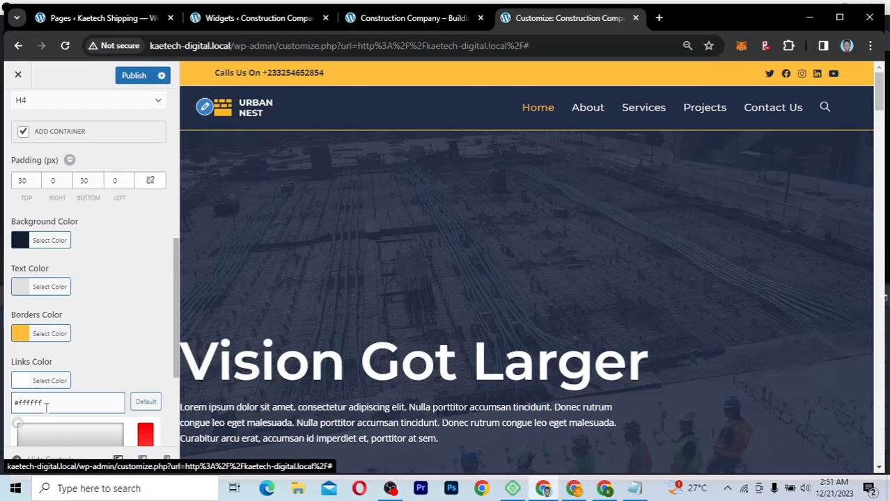
pyautogui.hotkey('ctrl', 'a')
pyautogui.hotkey('ctrl', 'c')
pyautogui.click(20, 291)
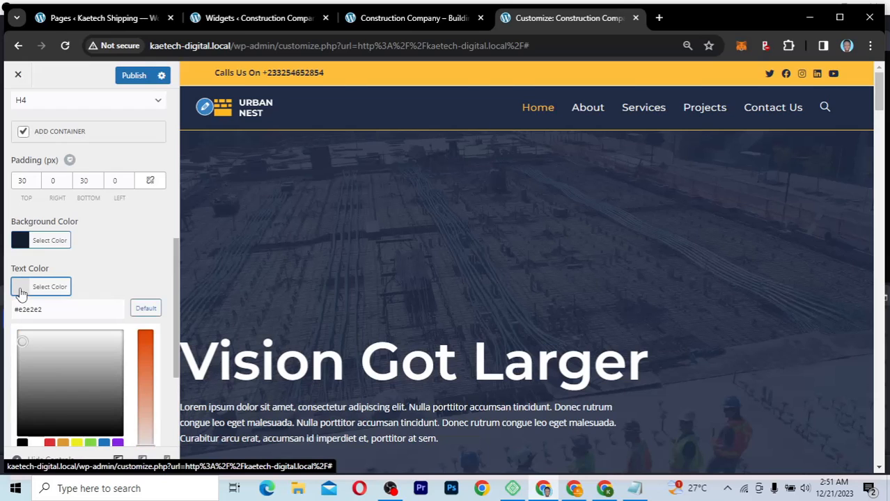
pyautogui.click(52, 310)
pyautogui.hotkey('ctrl', 'a')
pyautogui.hotkey('ctrl', 'v')
pyautogui.press('Return')
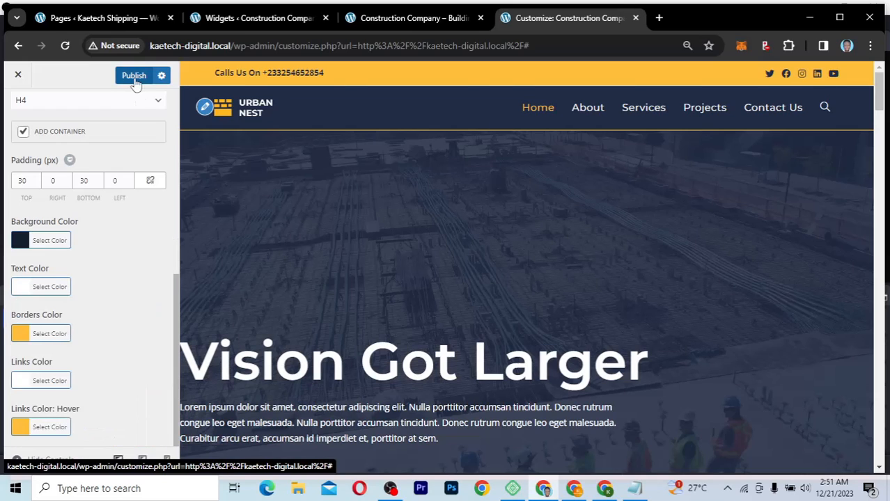
pyautogui.click(133, 76)
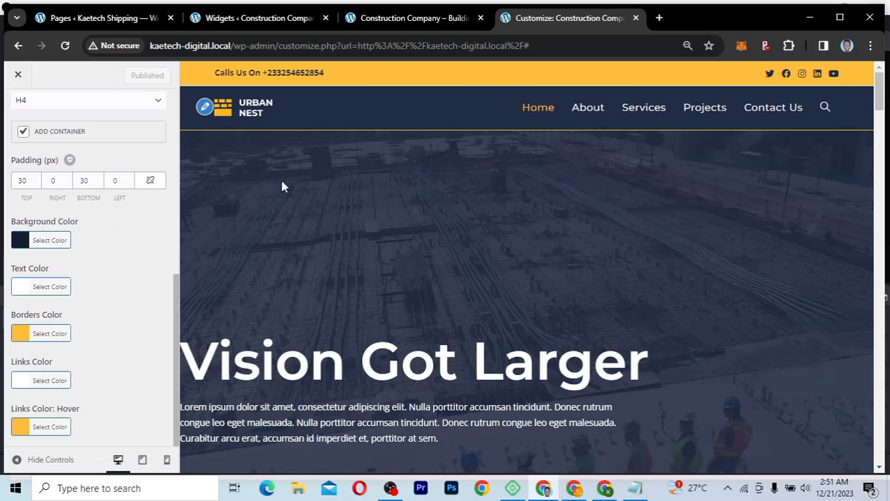
pyautogui.click(393, 21)
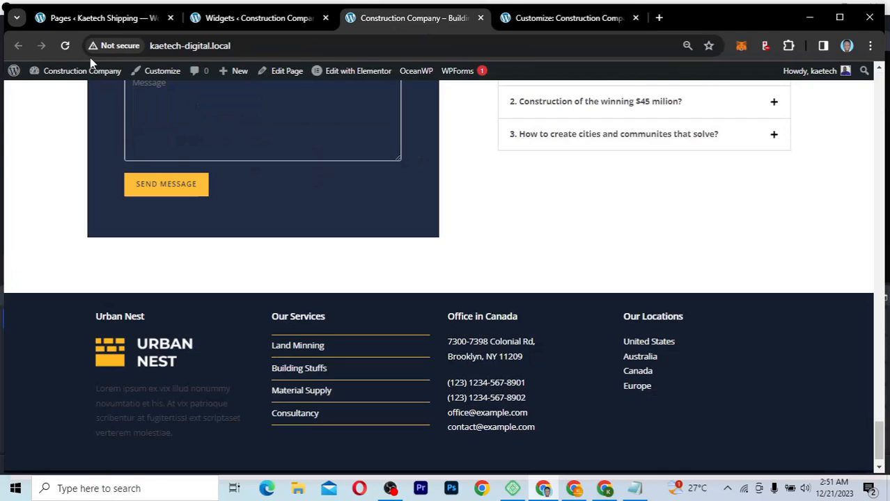
pyautogui.click(64, 46)
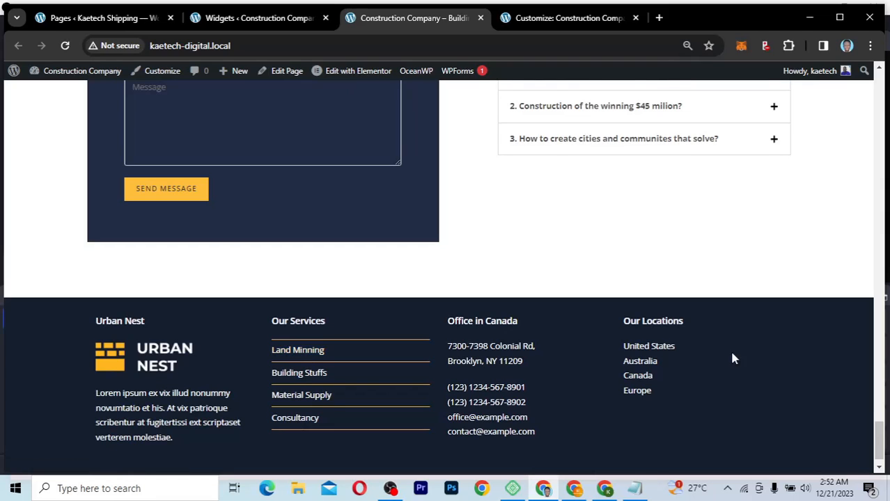
pyautogui.scroll(-1, 735, 374)
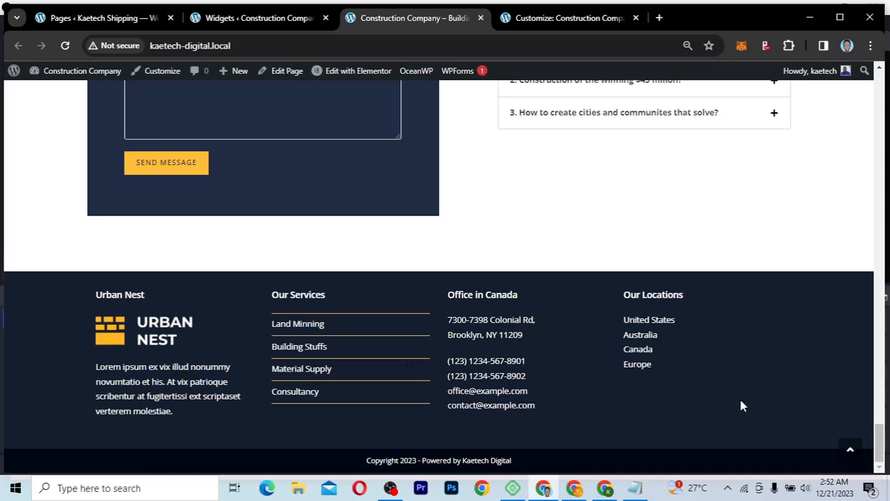
pyautogui.scroll(2, 632, 260)
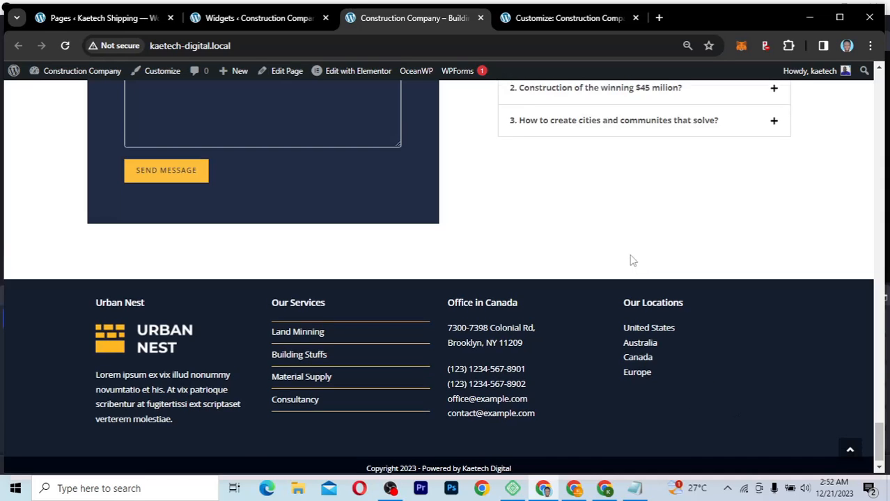
pyautogui.scroll(10, 632, 261)
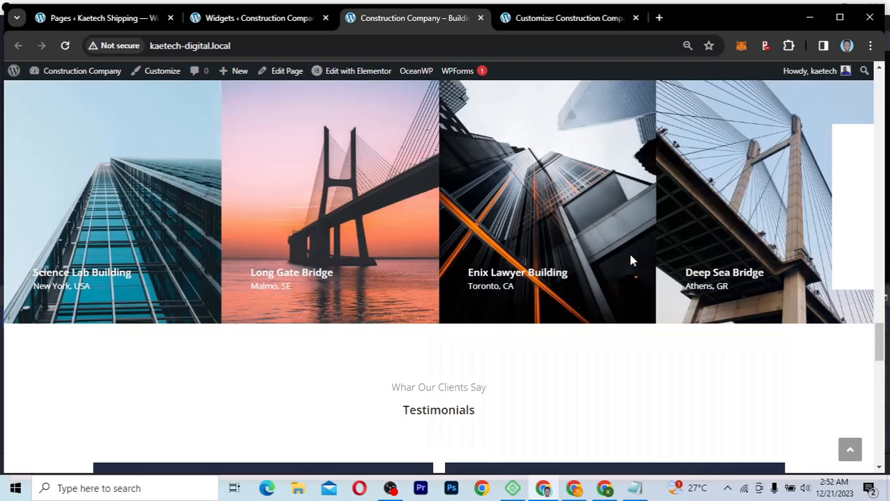
pyautogui.scroll(5, 631, 260)
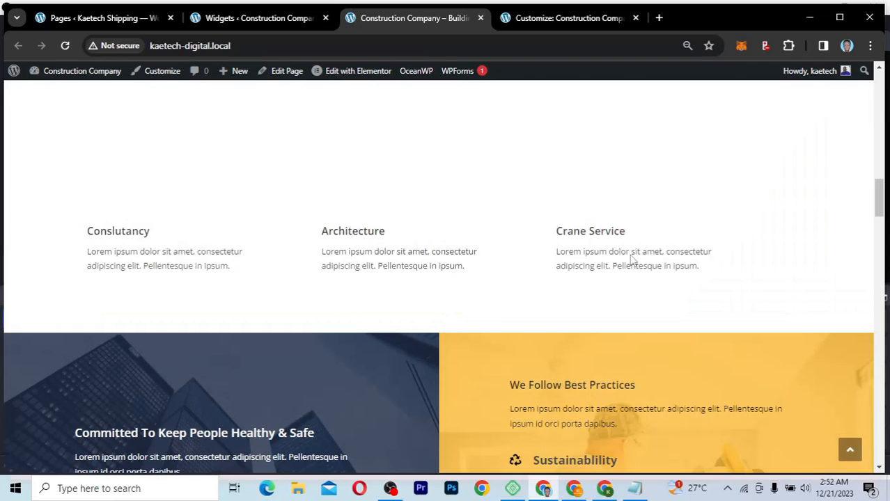
pyautogui.scroll(5, 631, 260)
pyautogui.scroll(3, 631, 261)
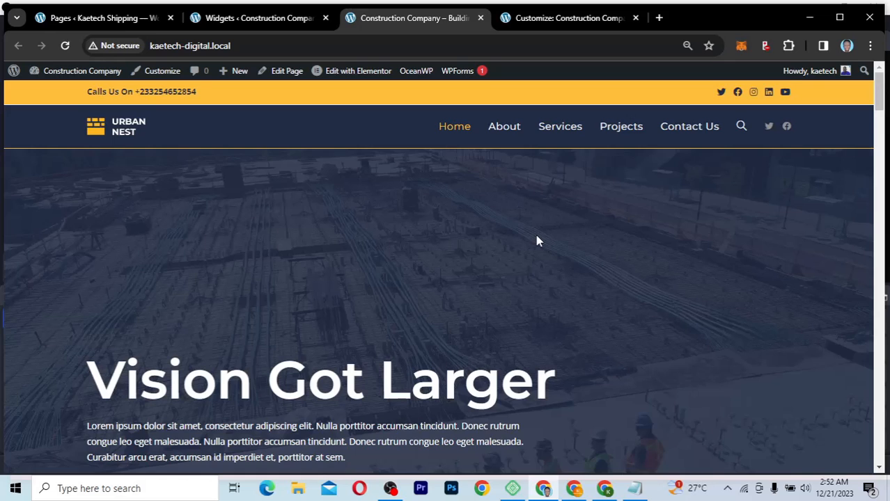
pyautogui.scroll(-3, 537, 238)
pyautogui.scroll(3, 526, 224)
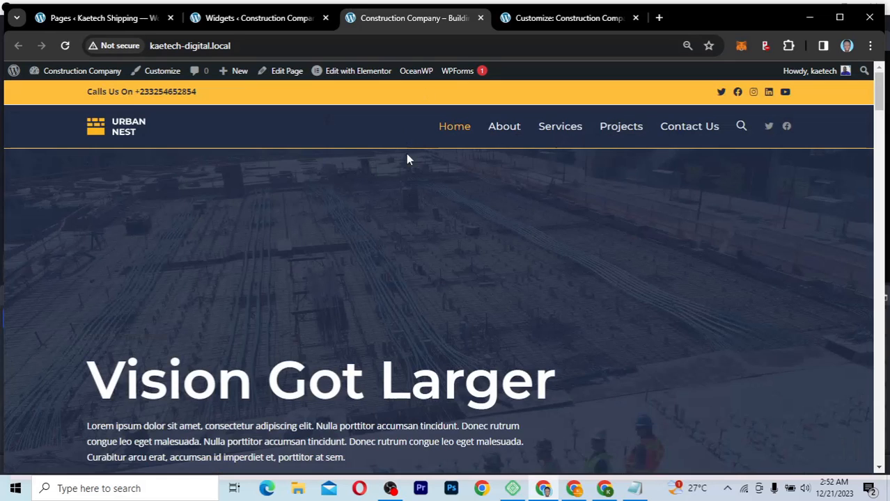
# Step: Search Add Plugins for 'sticky header' and install Oceanwp sticky header
pyautogui.click(264, 21)
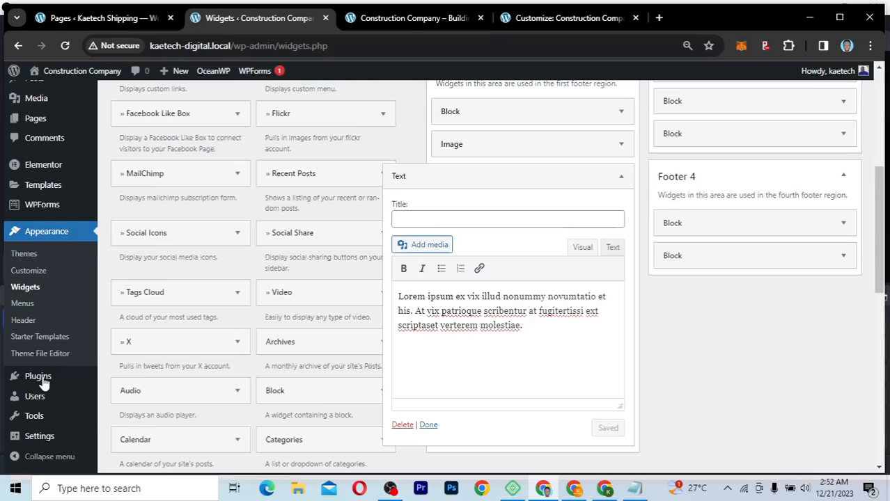
pyautogui.moveTo(49, 381)
pyautogui.click(126, 394)
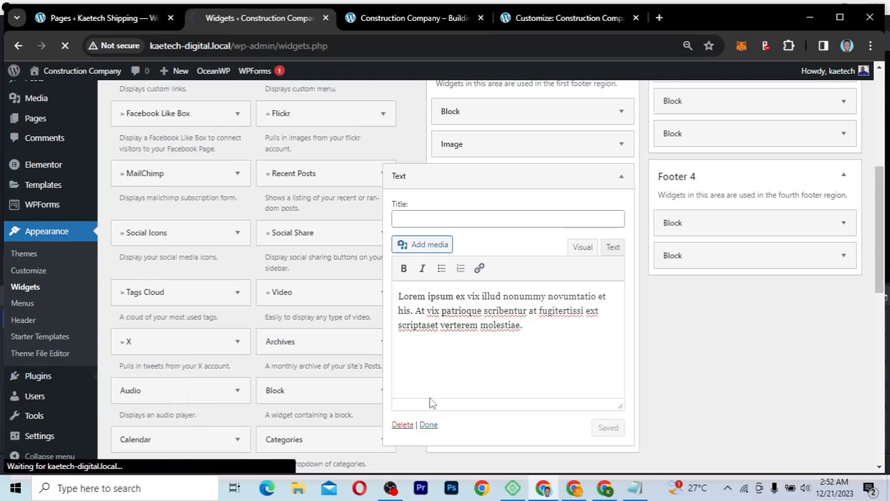
pyautogui.click(428, 425)
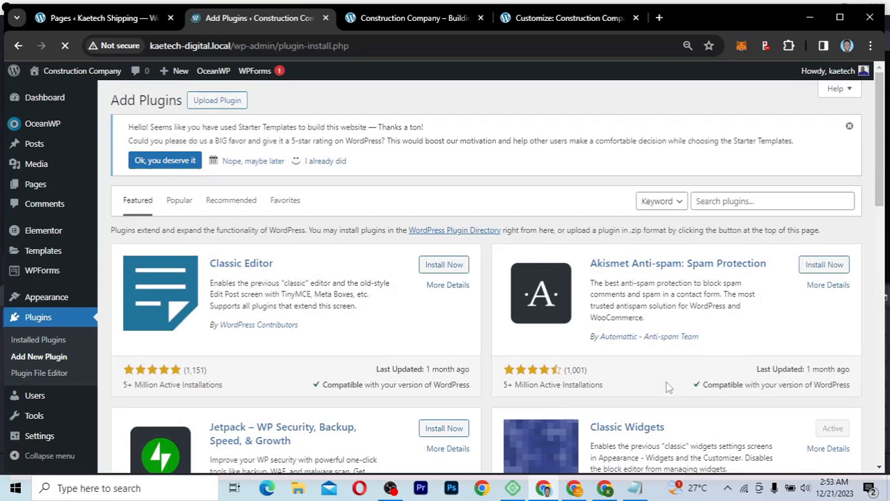
pyautogui.click(749, 202)
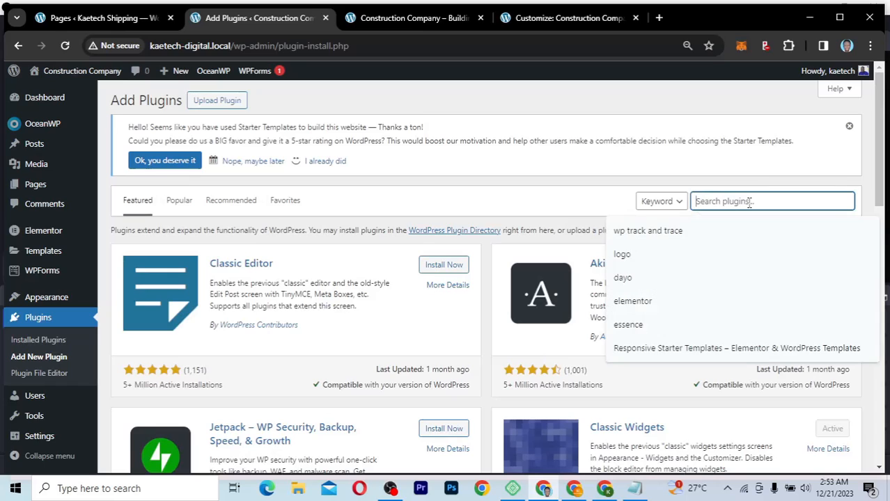
pyautogui.write('sti')
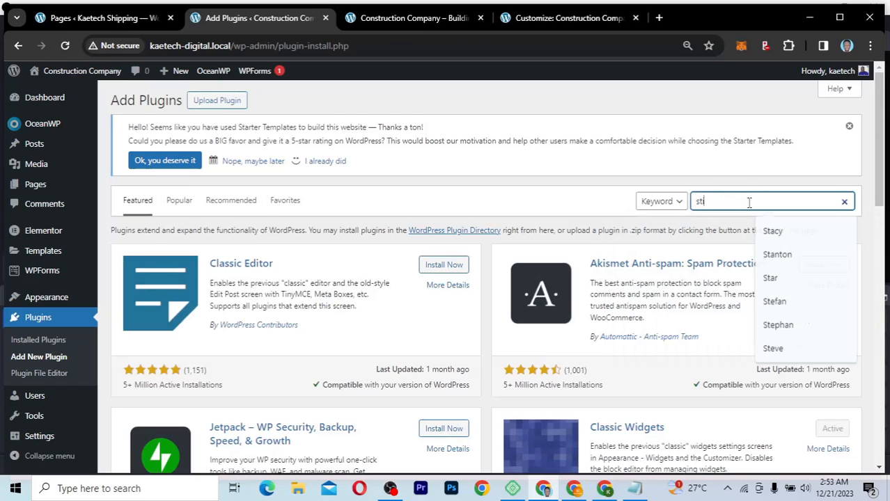
pyautogui.write('cky header')
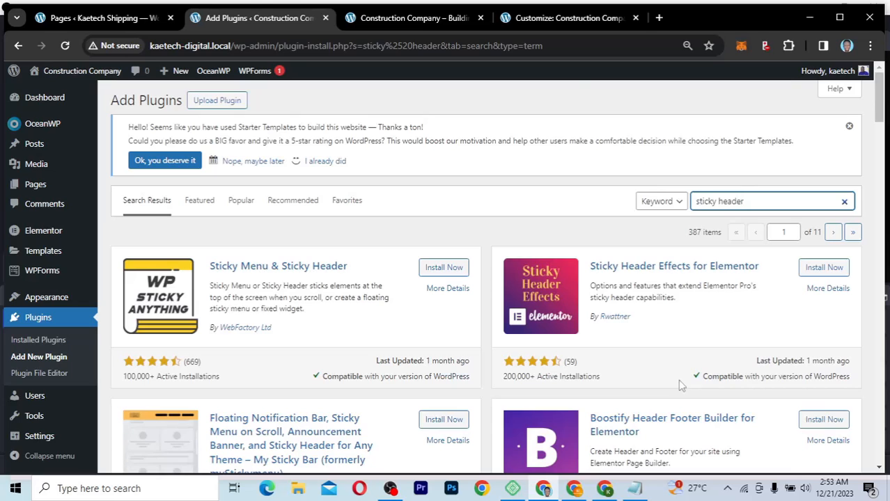
pyautogui.scroll(-3, 682, 385)
pyautogui.scroll(-2, 681, 386)
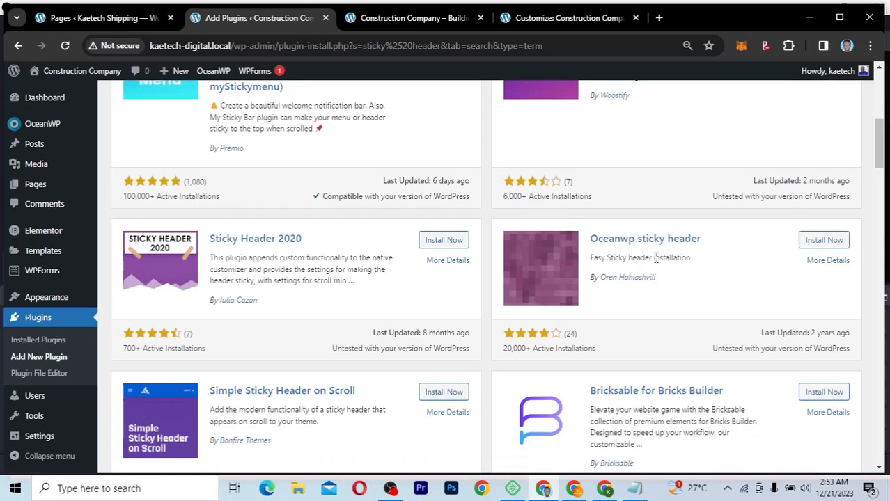
pyautogui.click(822, 242)
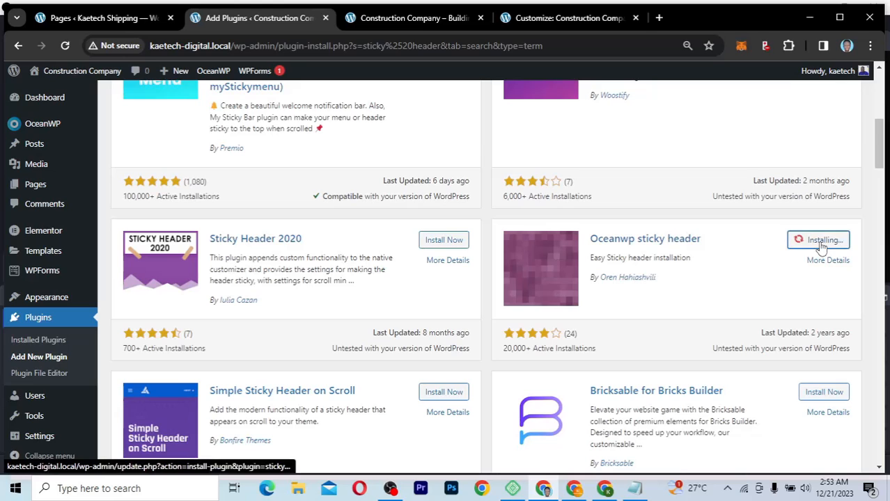
pyautogui.scroll(-1, 705, 318)
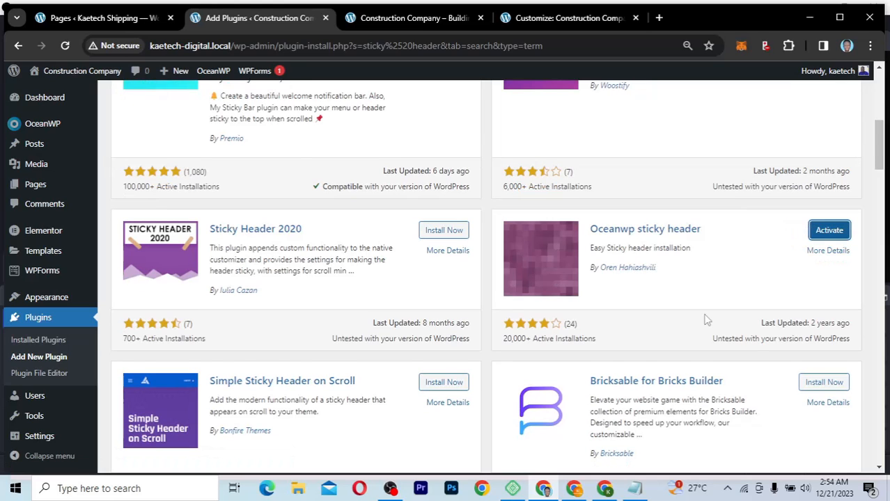
# Step: Activate the Oceanwp sticky header plugin and reload the live homepage
pyautogui.click(838, 230)
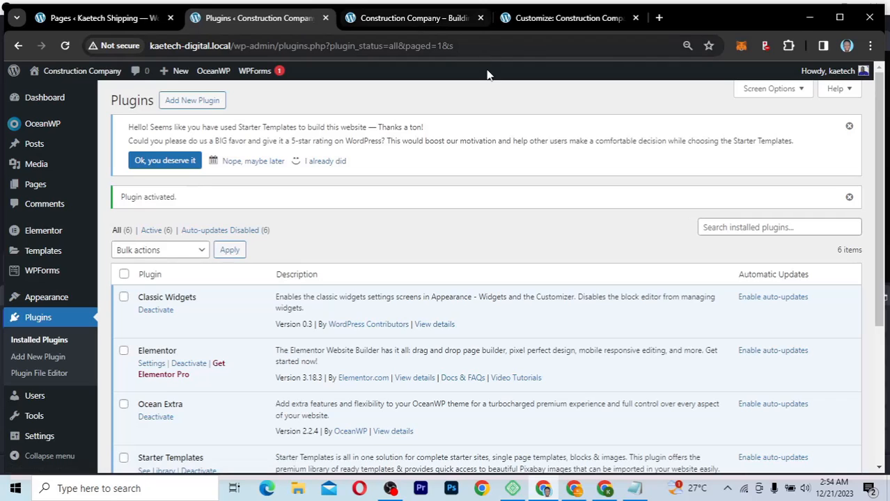
pyautogui.click(413, 19)
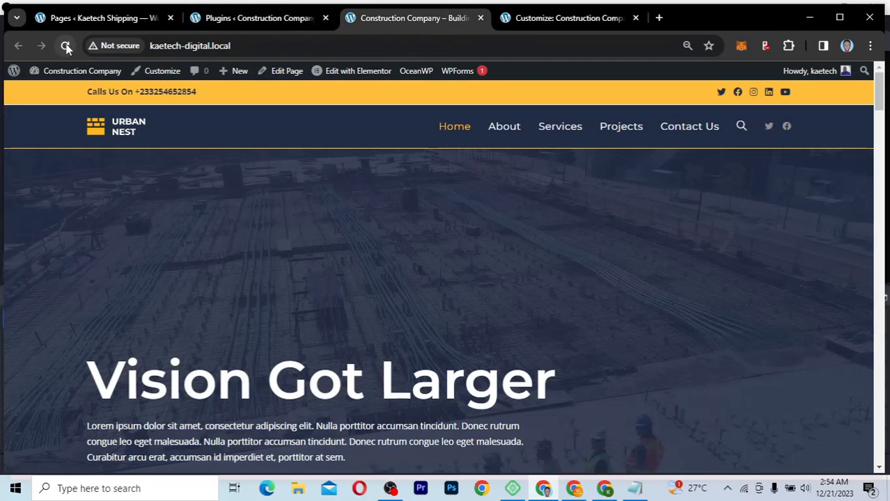
pyautogui.click(65, 45)
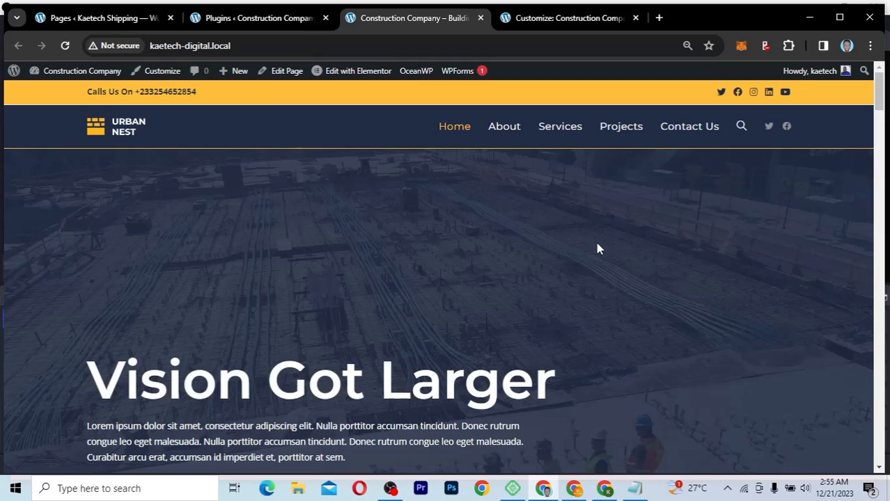
# Step: Scroll the homepage to confirm the logo and menu header stay pinned
pyautogui.scroll(-5, 597, 249)
pyautogui.scroll(-1, 598, 249)
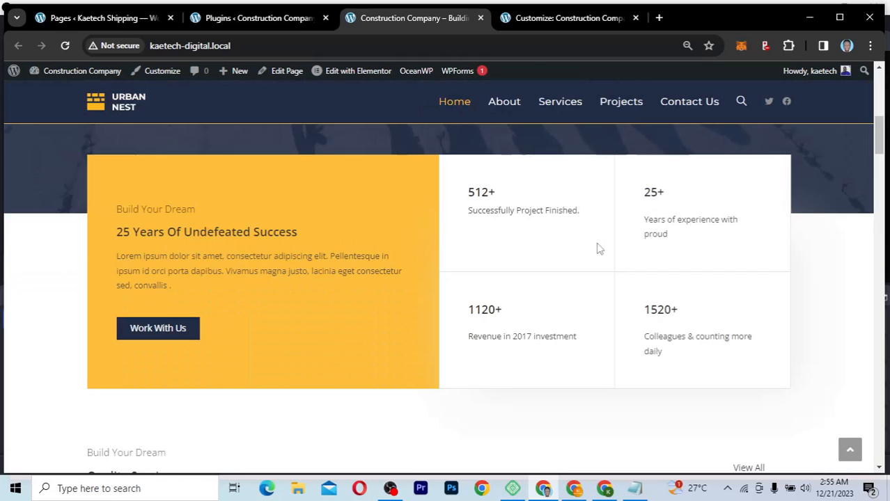
pyautogui.scroll(-5, 598, 248)
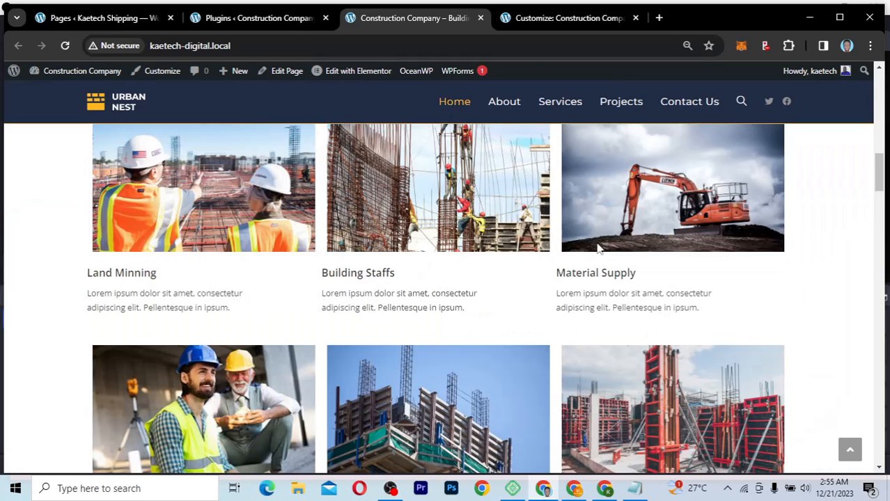
pyautogui.scroll(1, 599, 250)
pyautogui.scroll(-1, 599, 250)
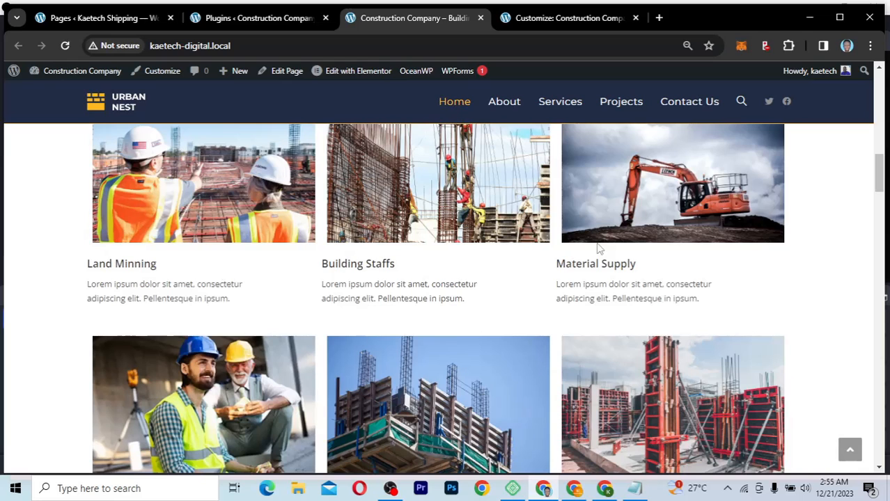
pyautogui.scroll(5, 598, 249)
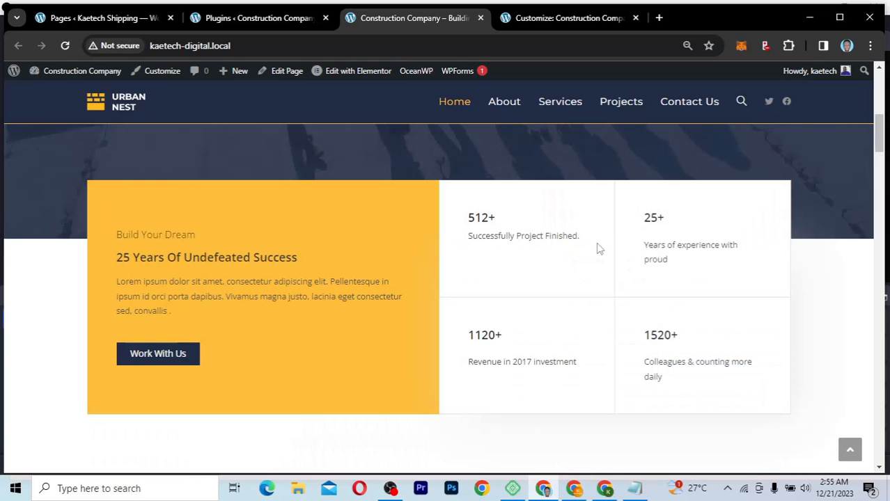
pyautogui.scroll(-5, 597, 249)
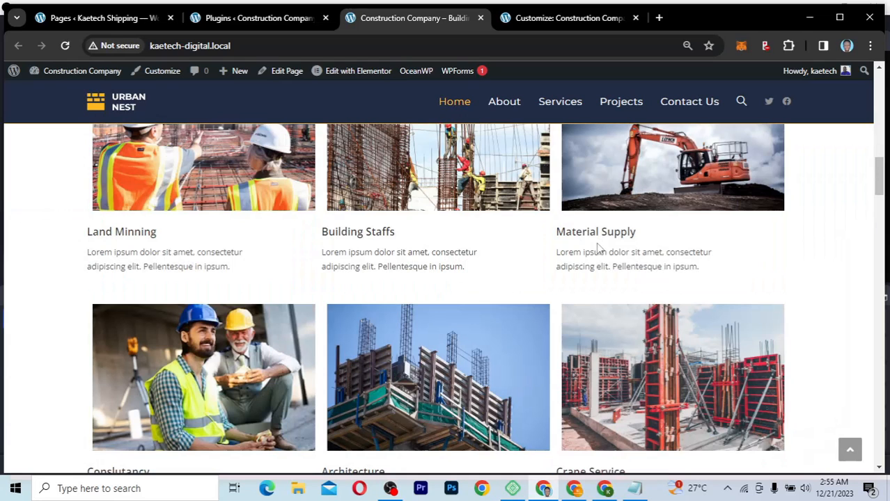
pyautogui.scroll(-5, 597, 249)
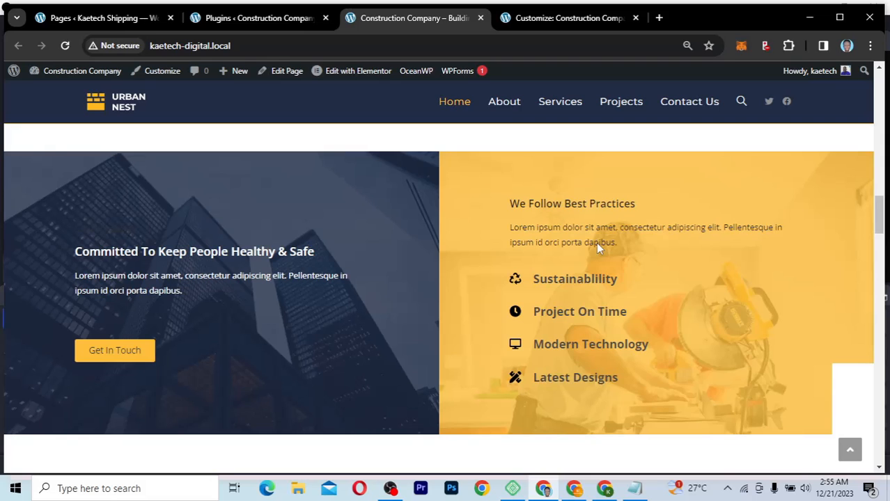
pyautogui.scroll(15, 599, 249)
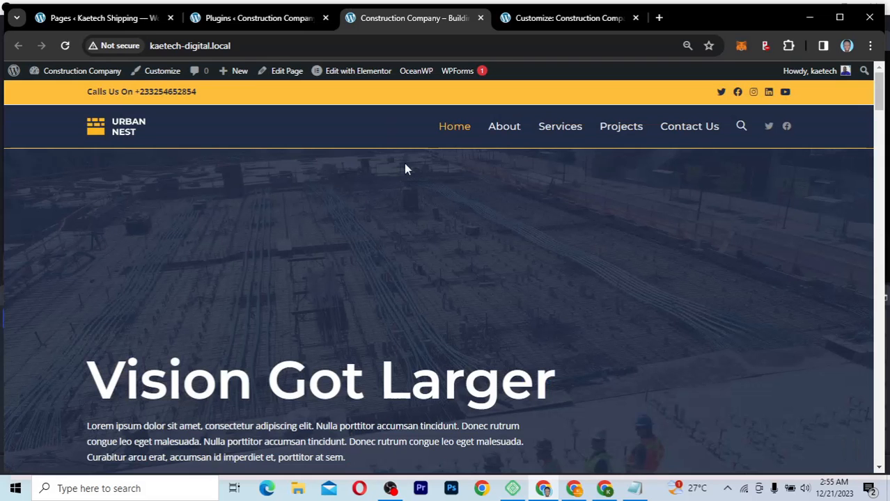